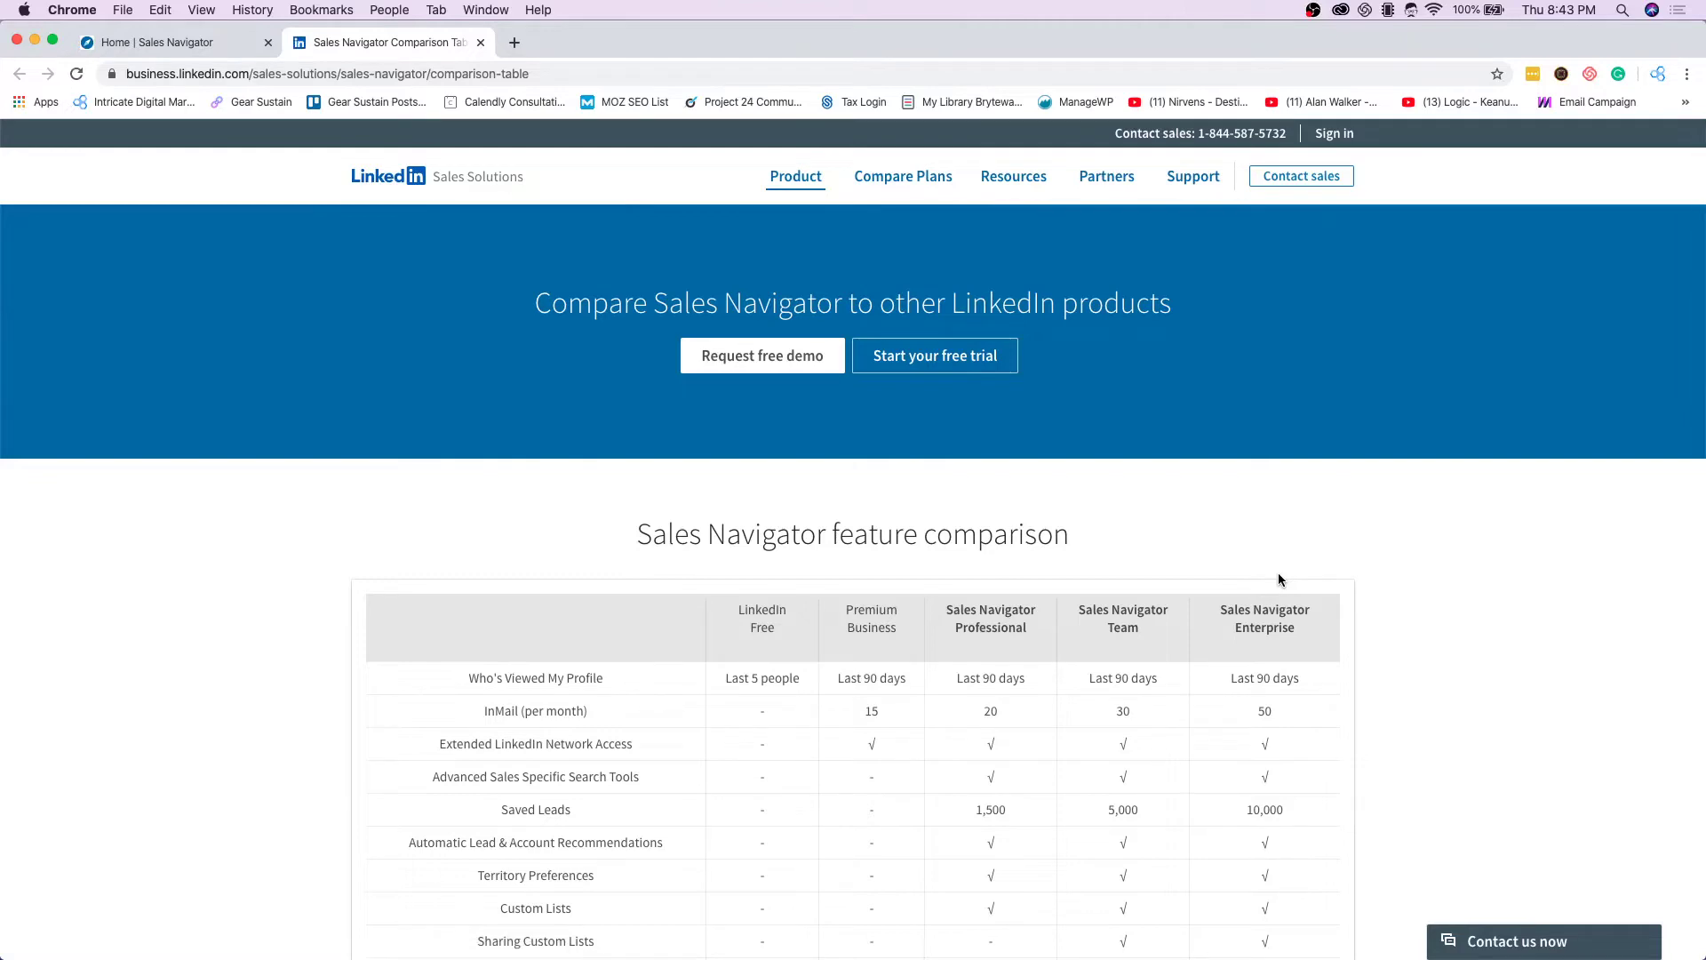
Step: Look at the advanced search options on the Sales Navigator home page
left_click(220, 37)
left_click(1113, 185)
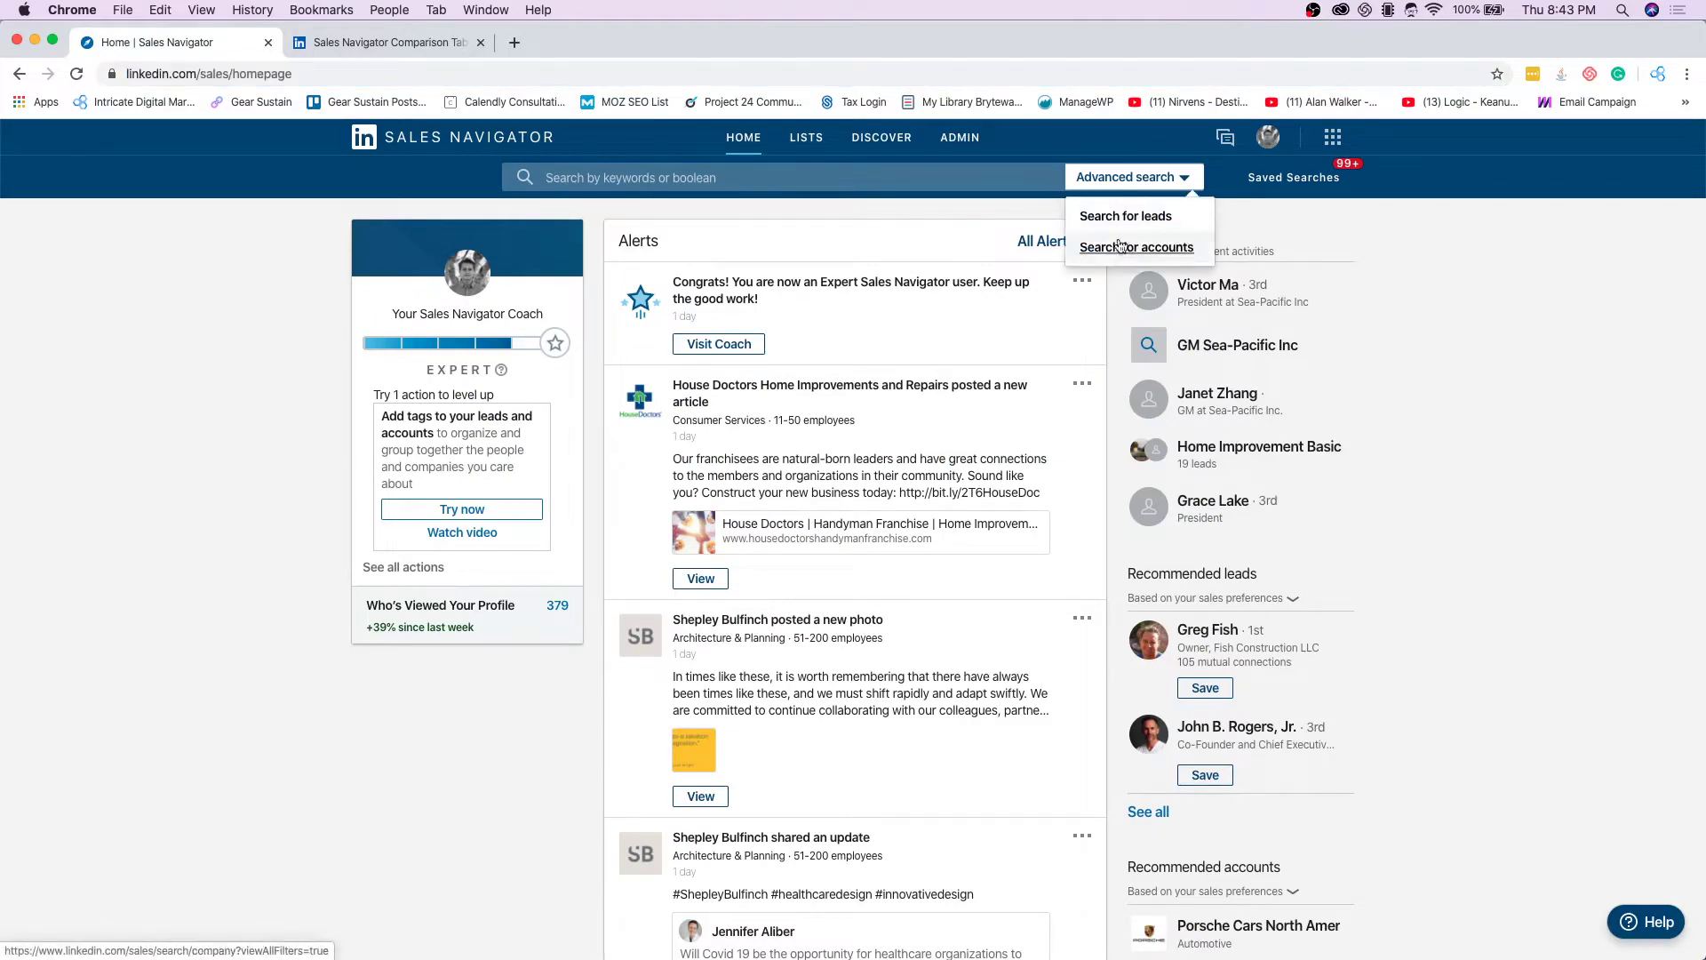
scroll(1143, 243, "up", 3)
scroll(1142, 243, "up", 3)
scroll(1143, 244, "down", 5)
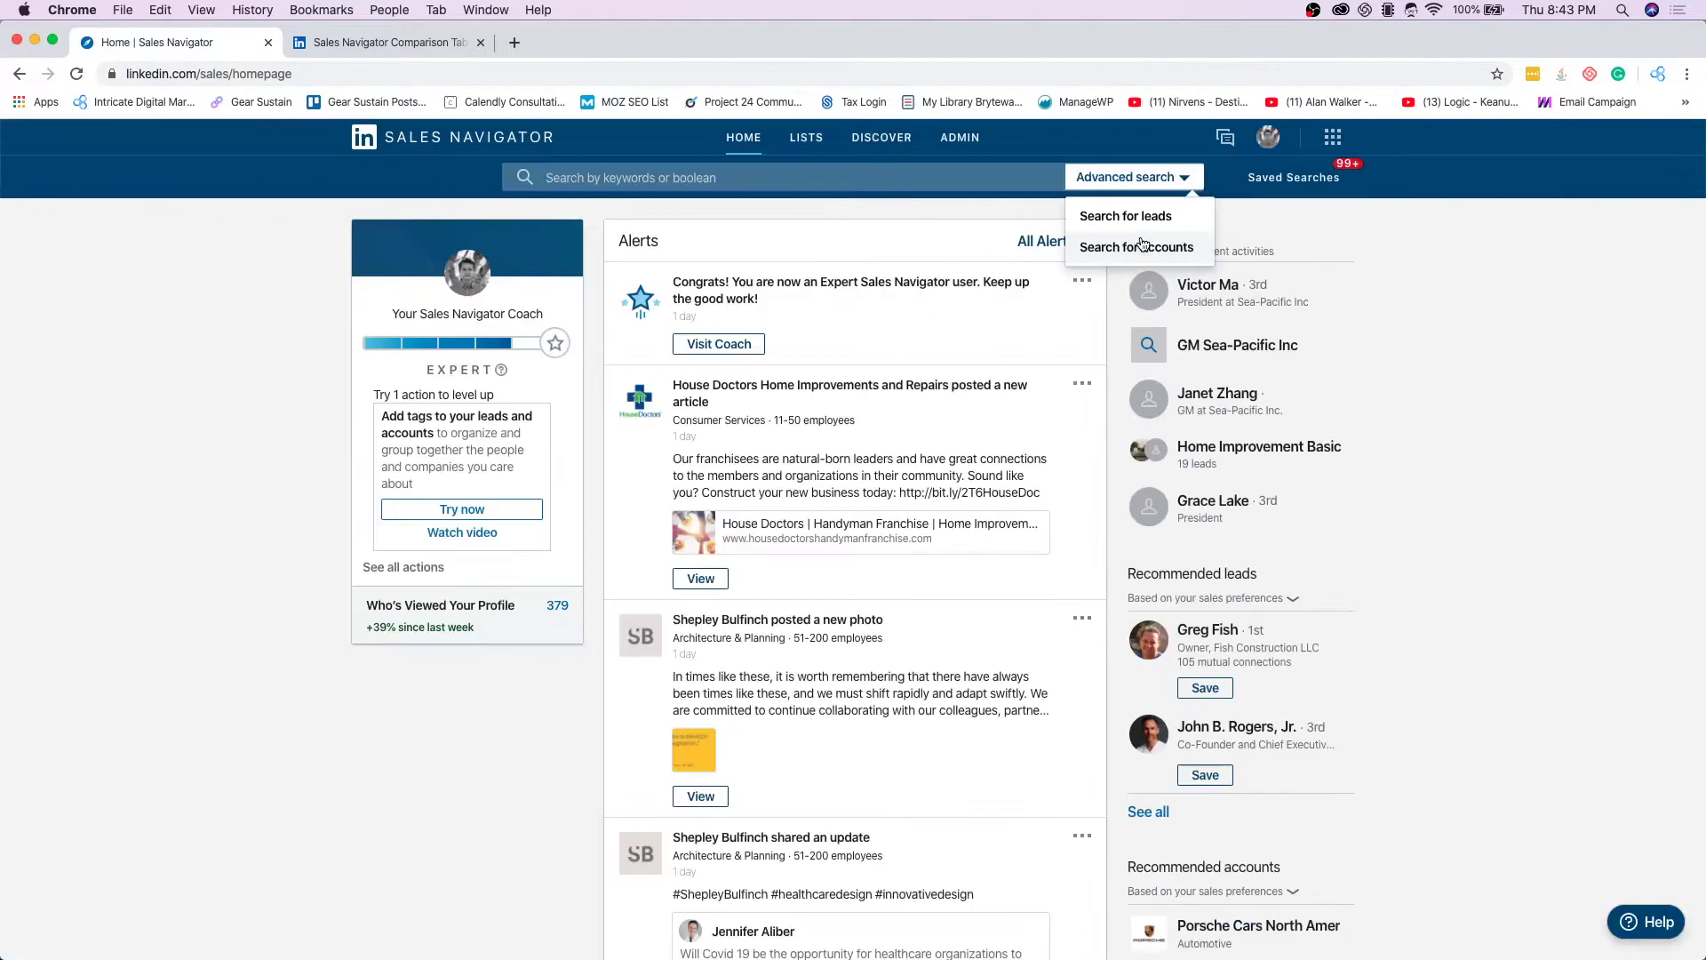
Step: Examine the feature comparison table across LinkedIn Free, Premium Business and the Sales Navigator Professional, Team and Enterprise plans
left_click(430, 49)
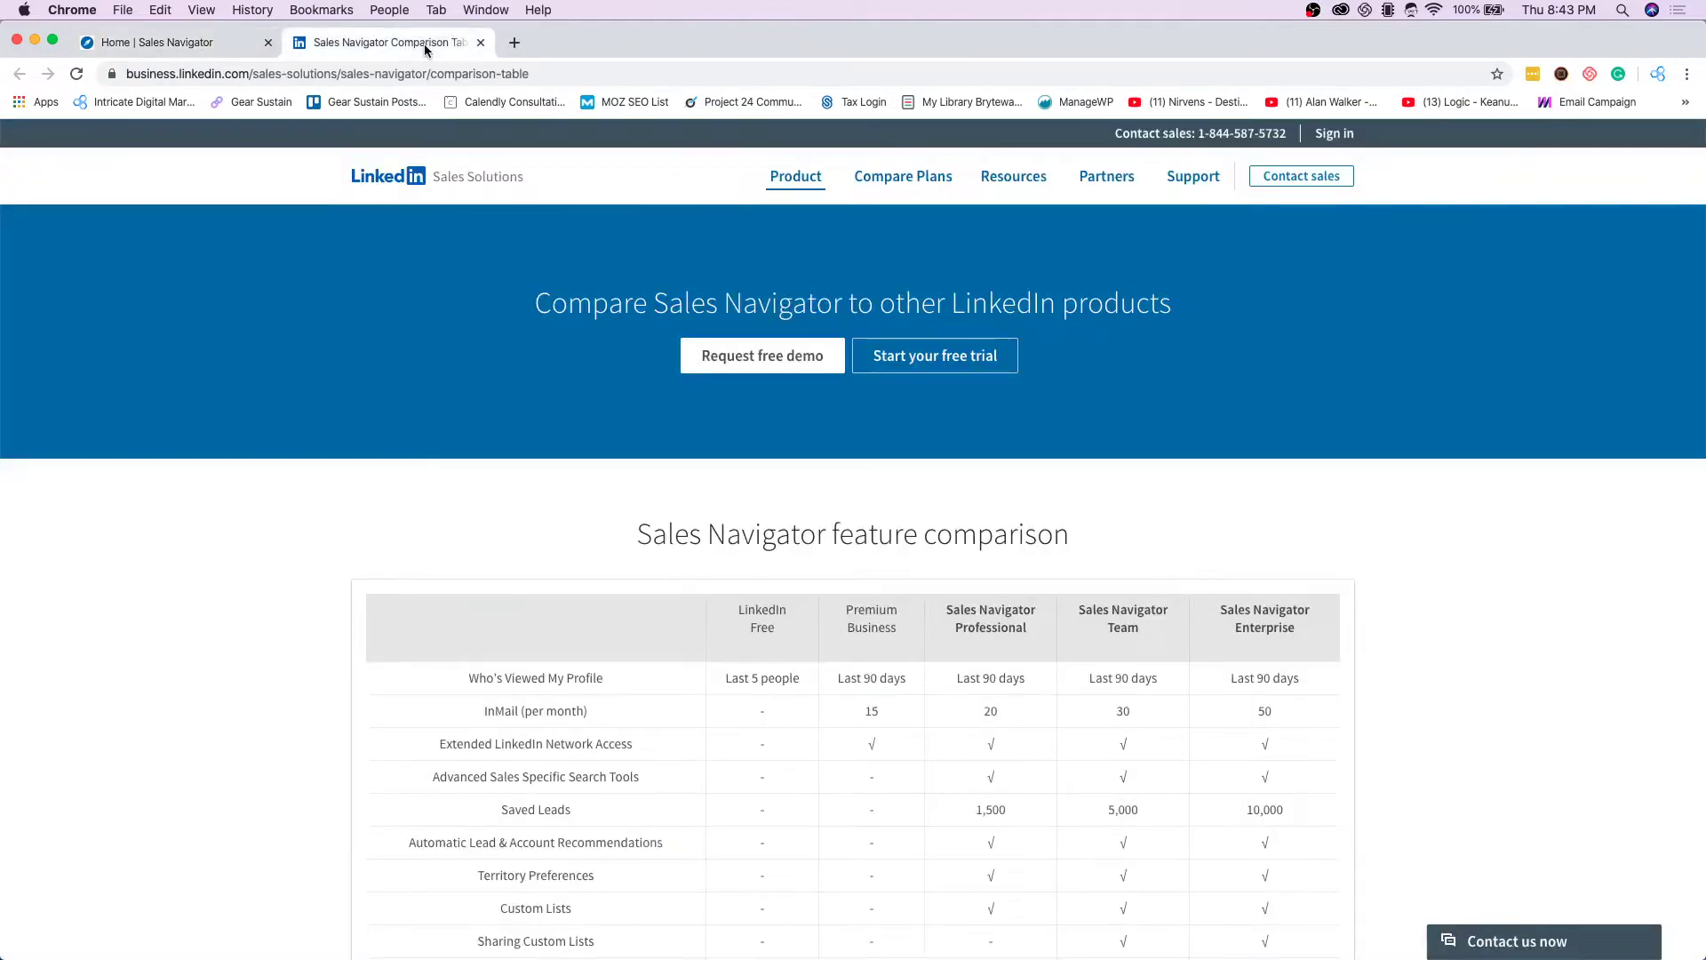
left_click(354, 70)
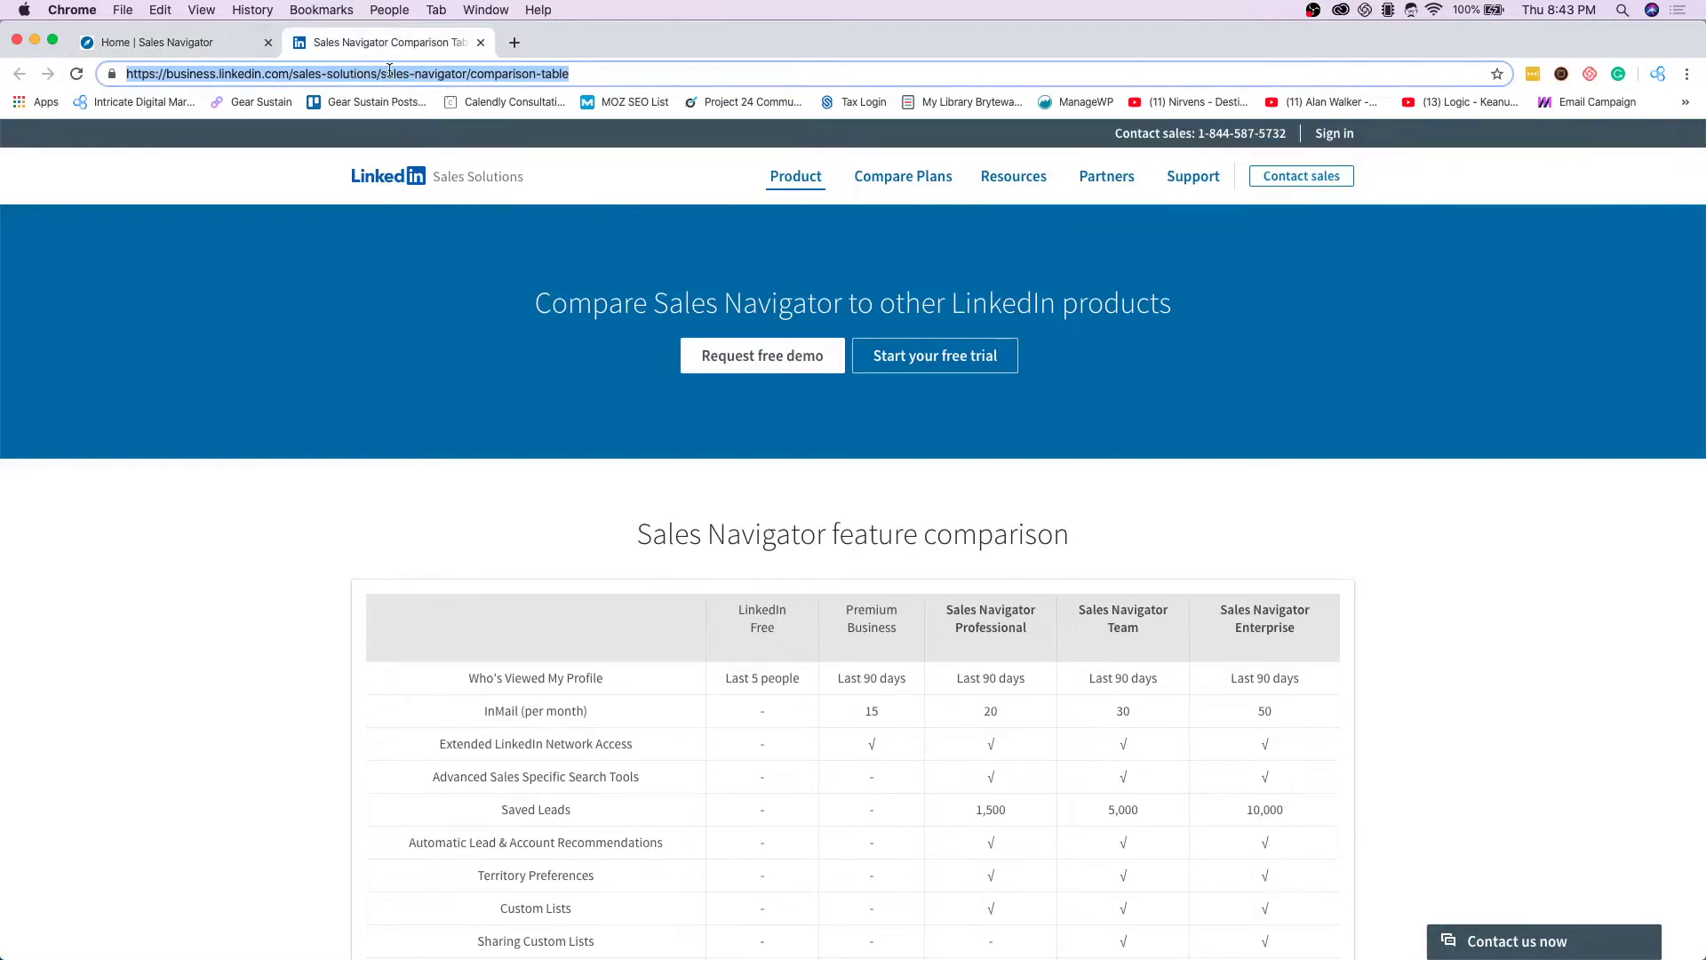
left_click(758, 496)
scroll(769, 558, "down", 5)
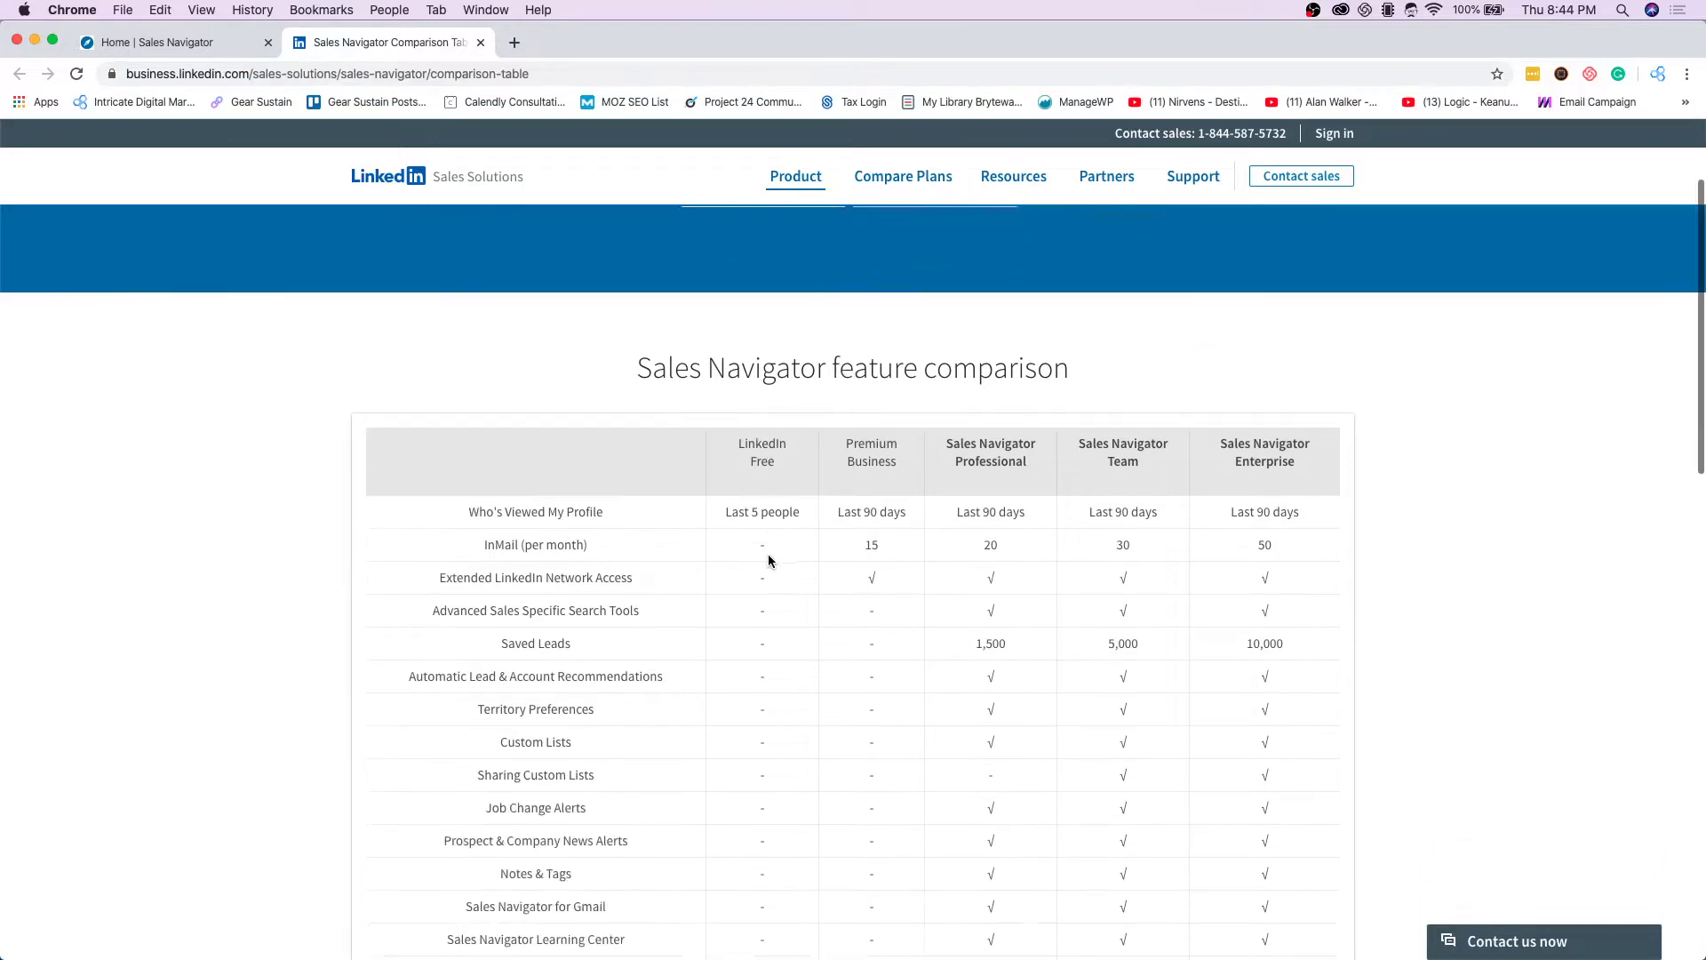
scroll(769, 560, "down", 1)
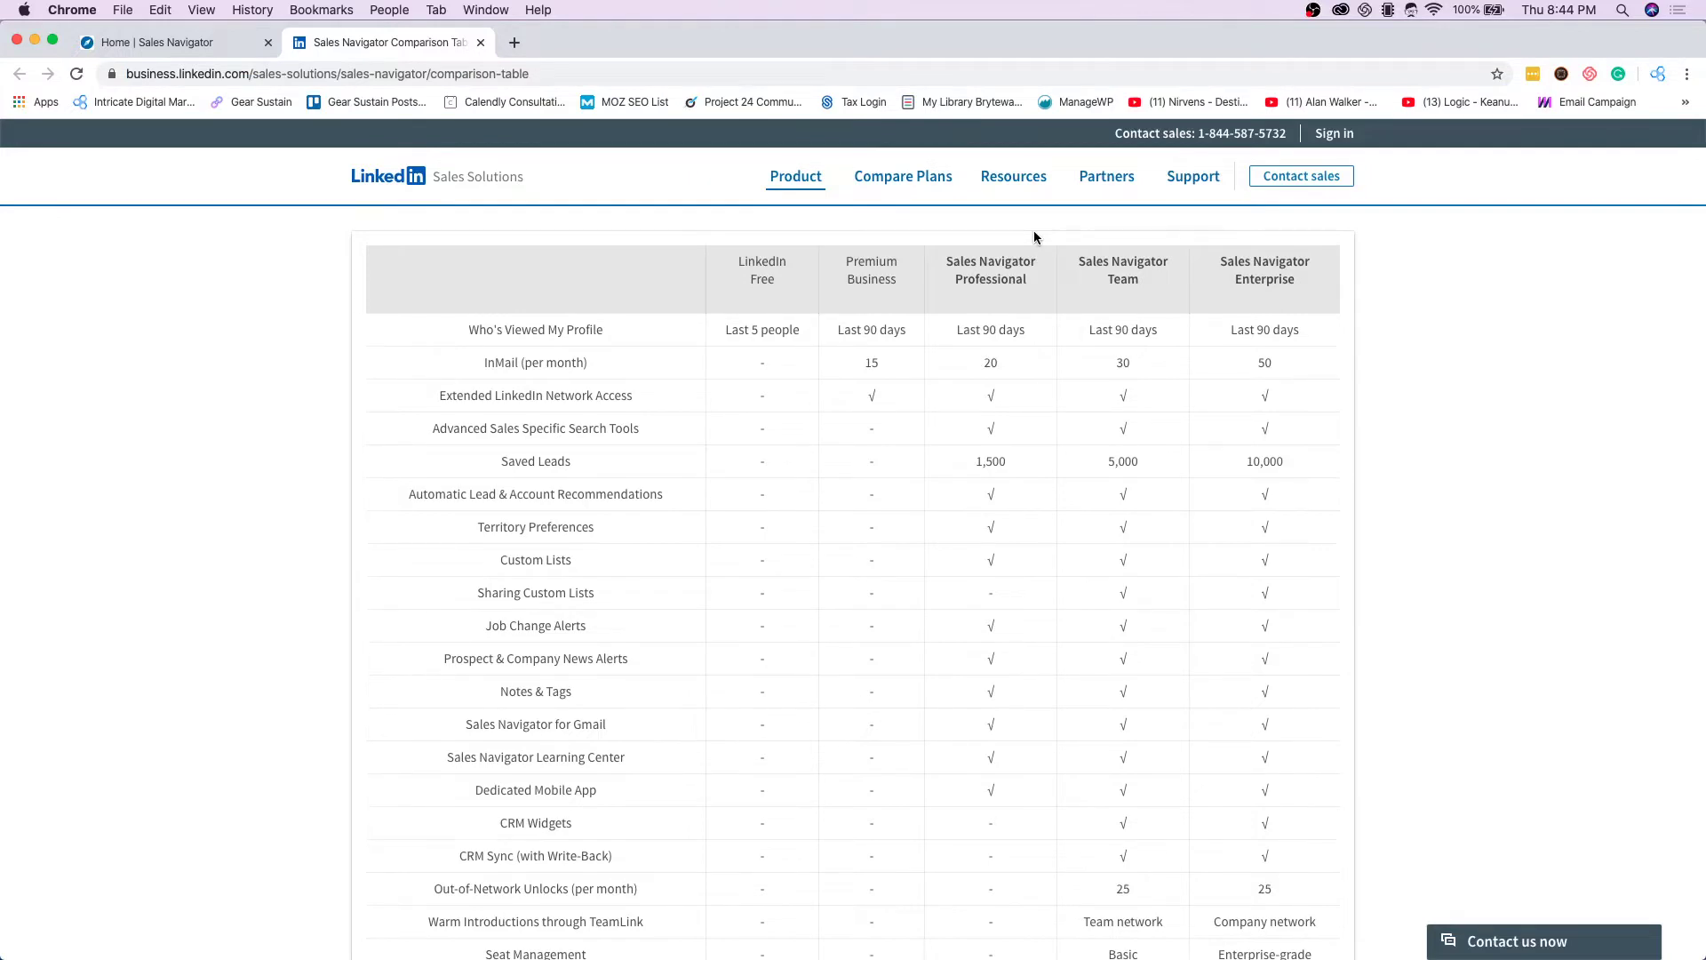
double_click(1274, 277)
scroll(983, 600, "down", 3)
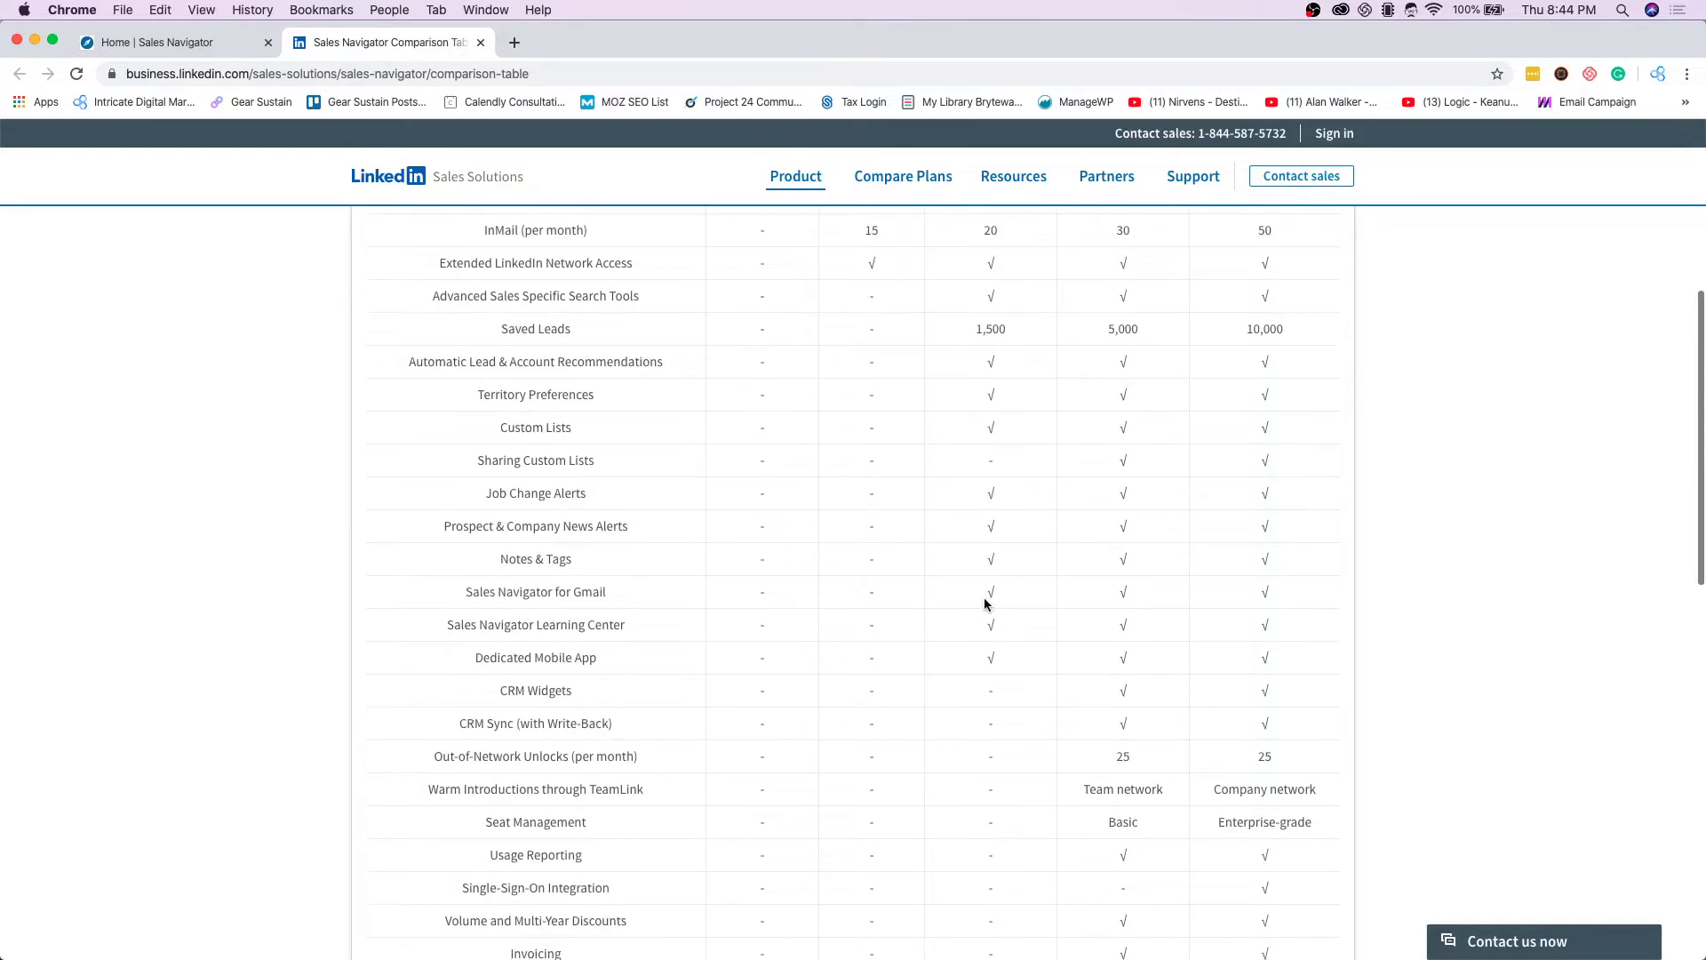
scroll(985, 602, "down", 10)
scroll(985, 602, "up", 1)
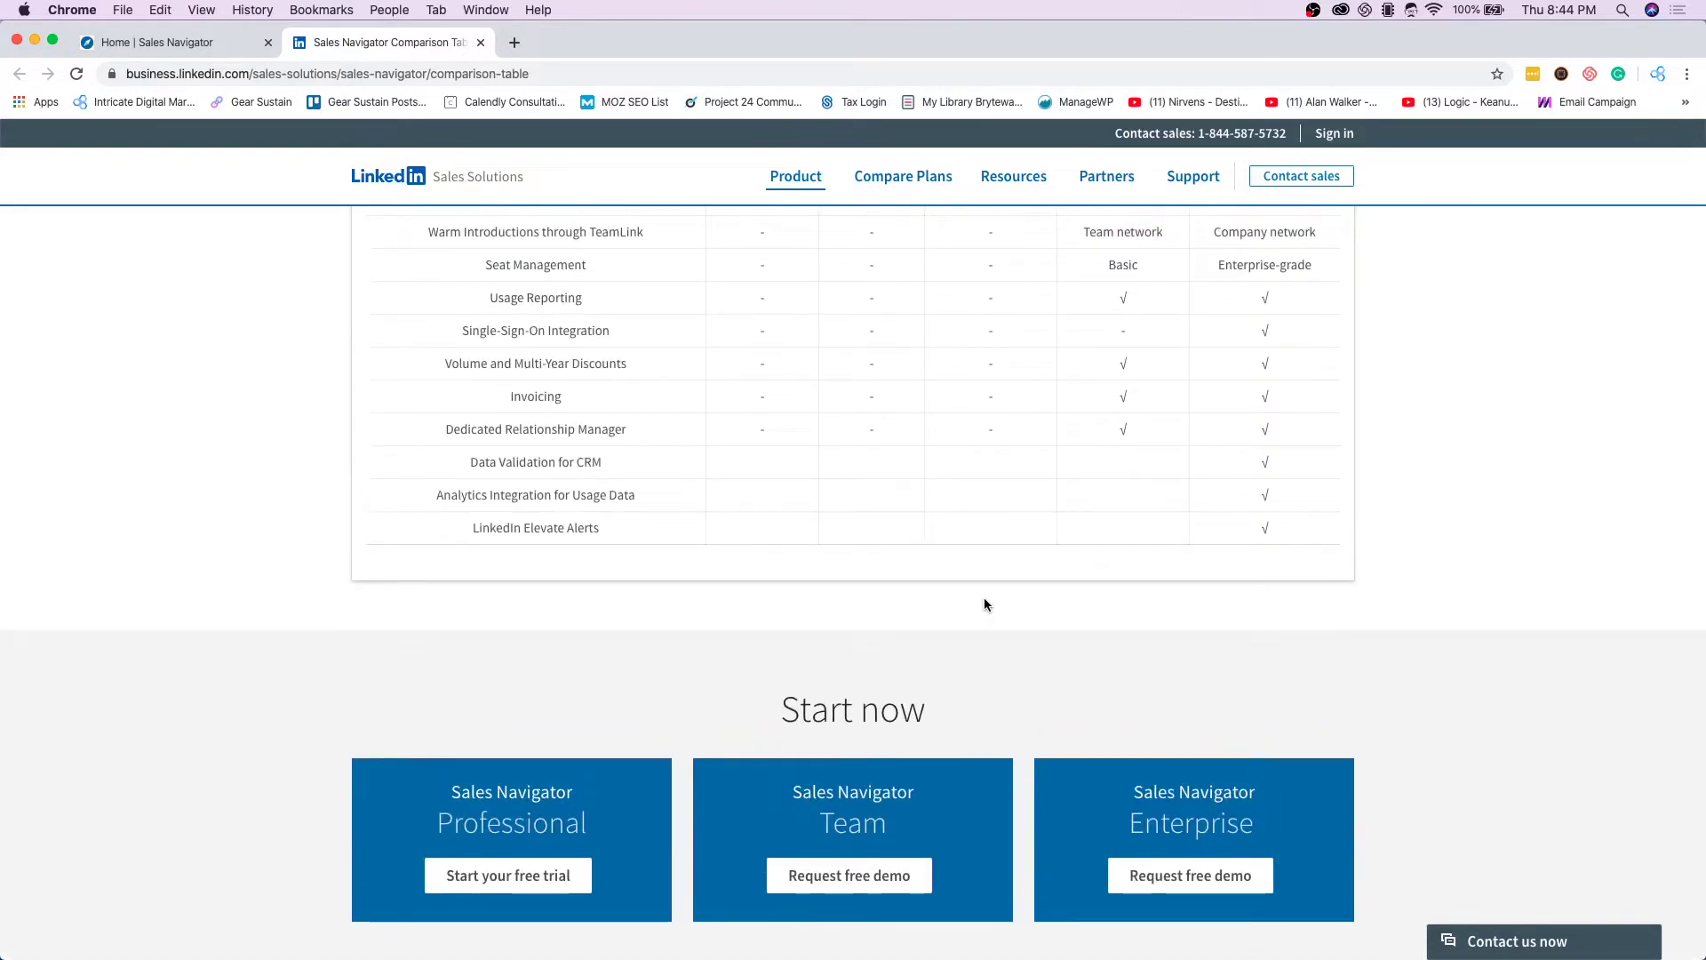
scroll(983, 604, "up", 5)
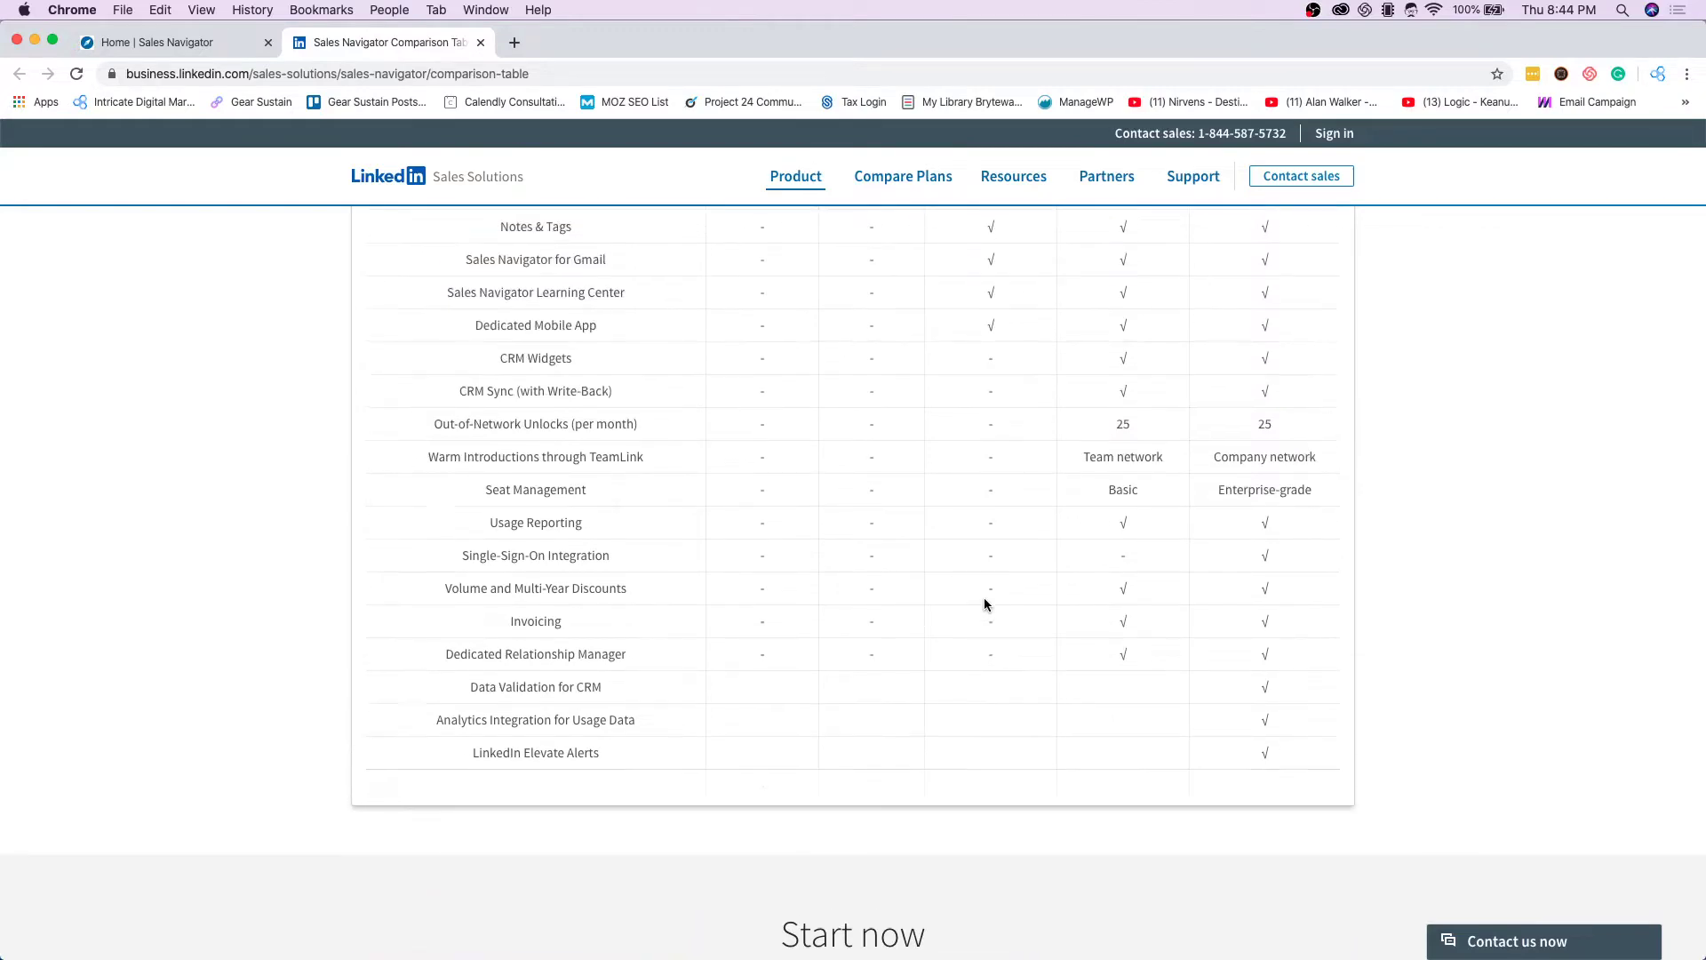
scroll(984, 604, "up", 5)
Step: Return to the Sales Navigator home page and open the advanced search for leads
left_click(211, 50)
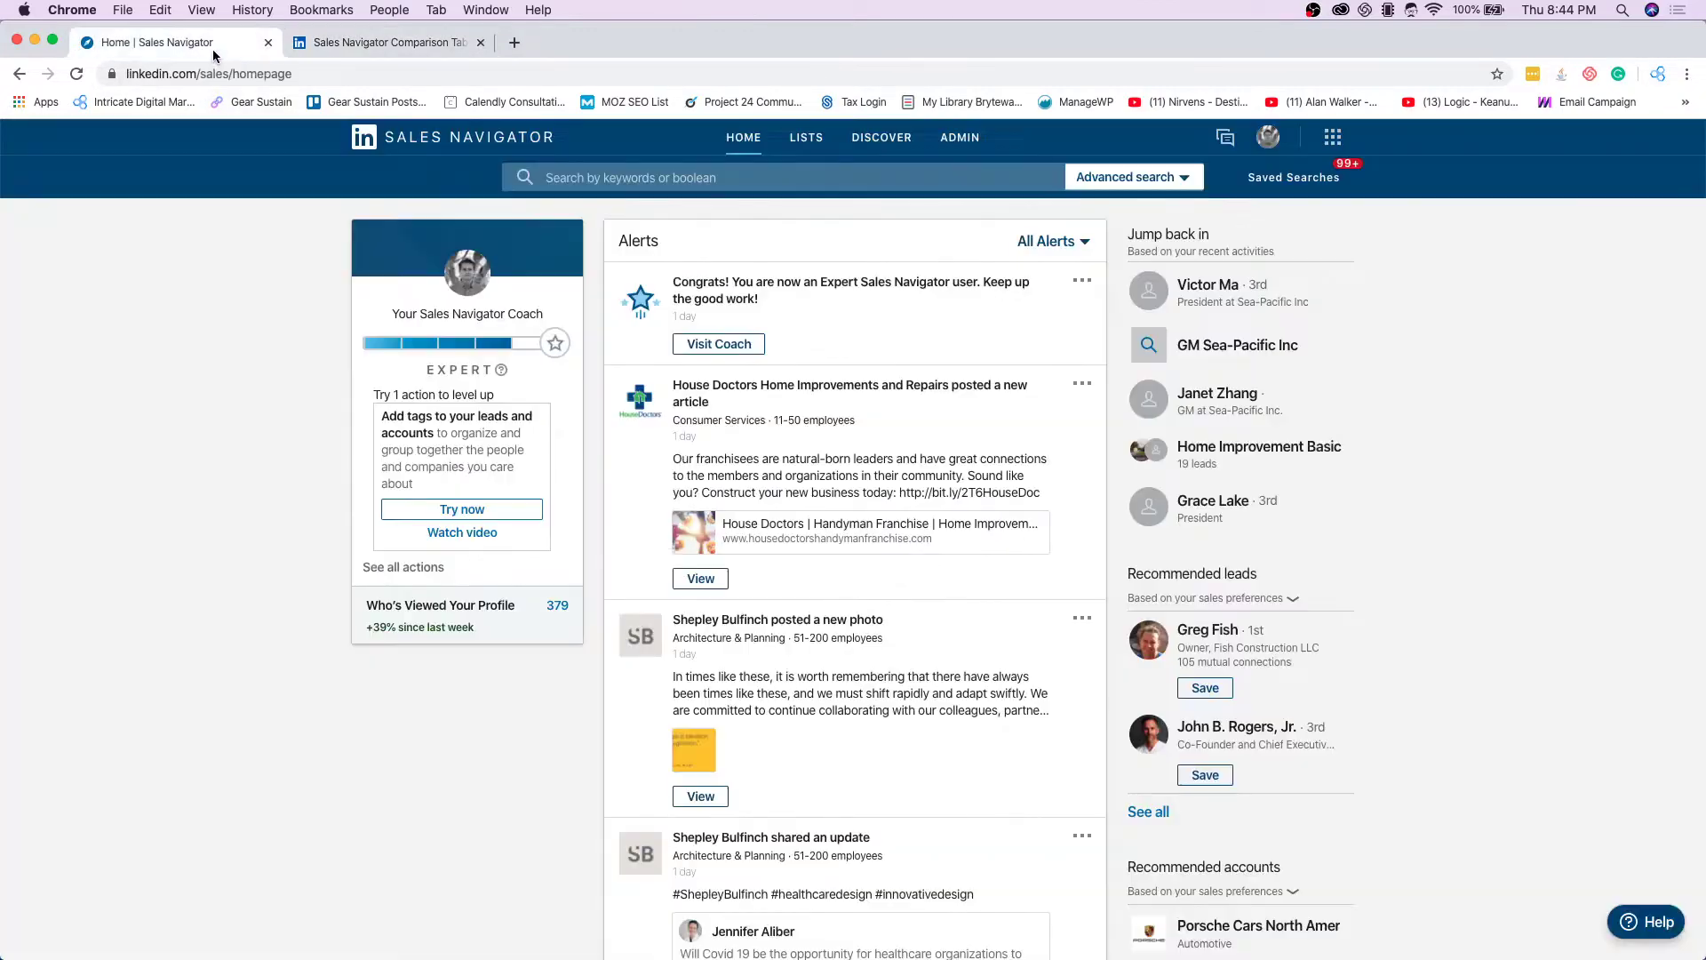
double_click(723, 75)
left_click(723, 75)
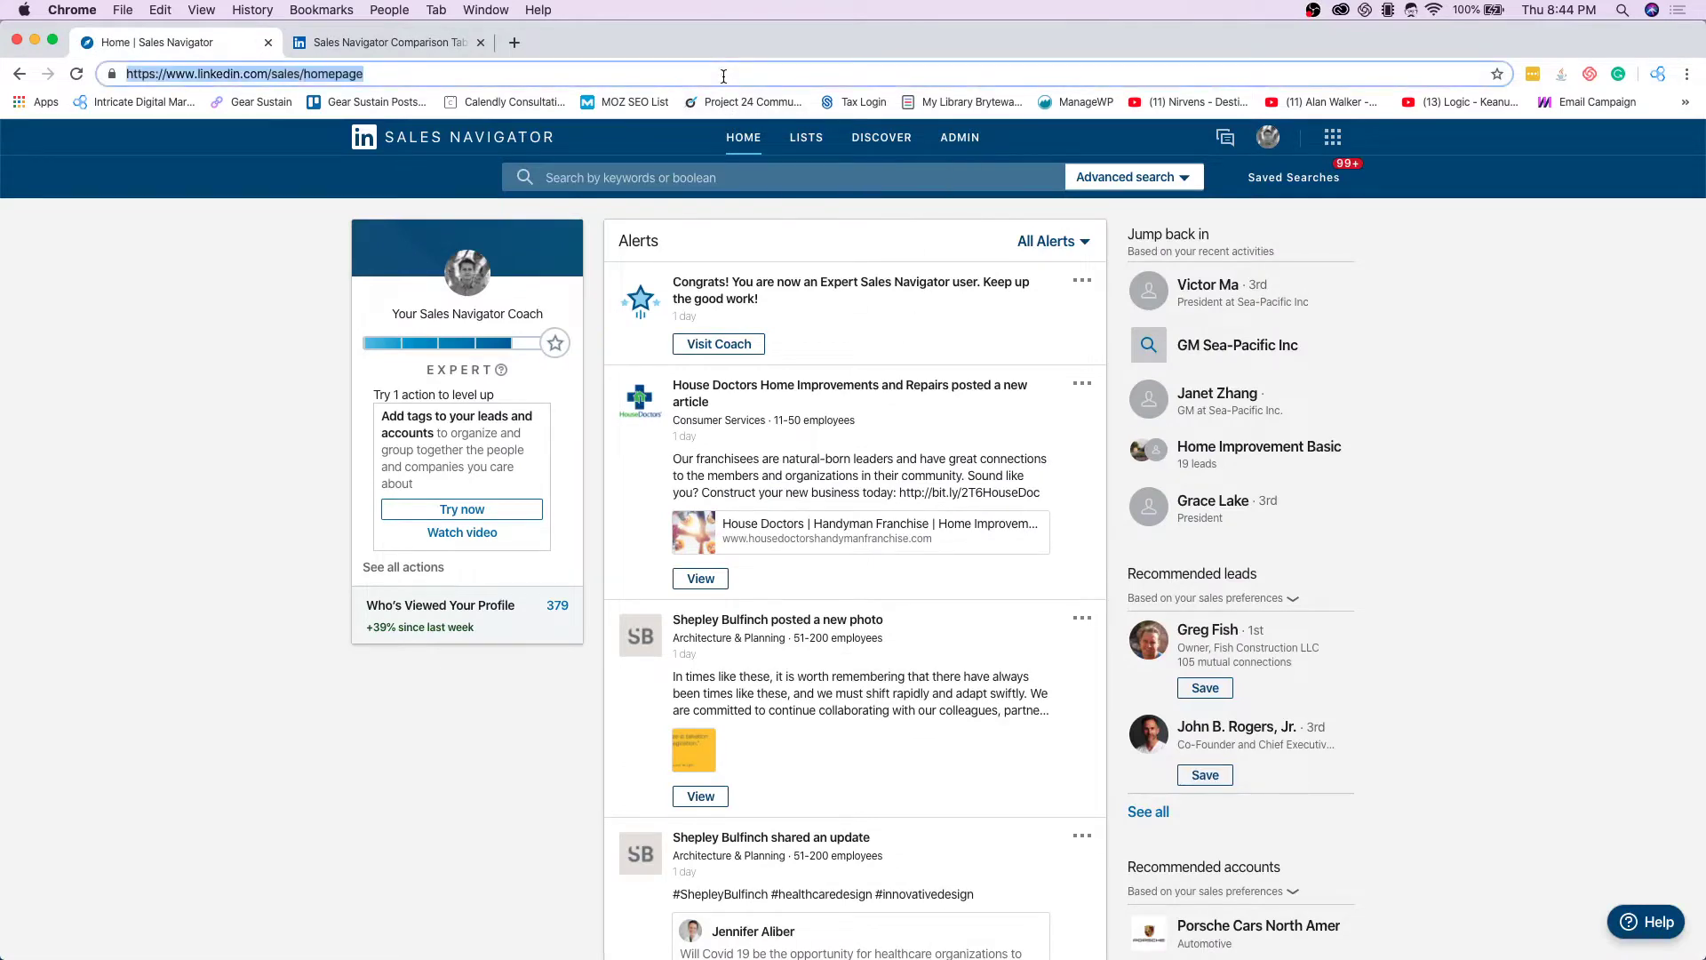
double_click(723, 76)
left_click(724, 76)
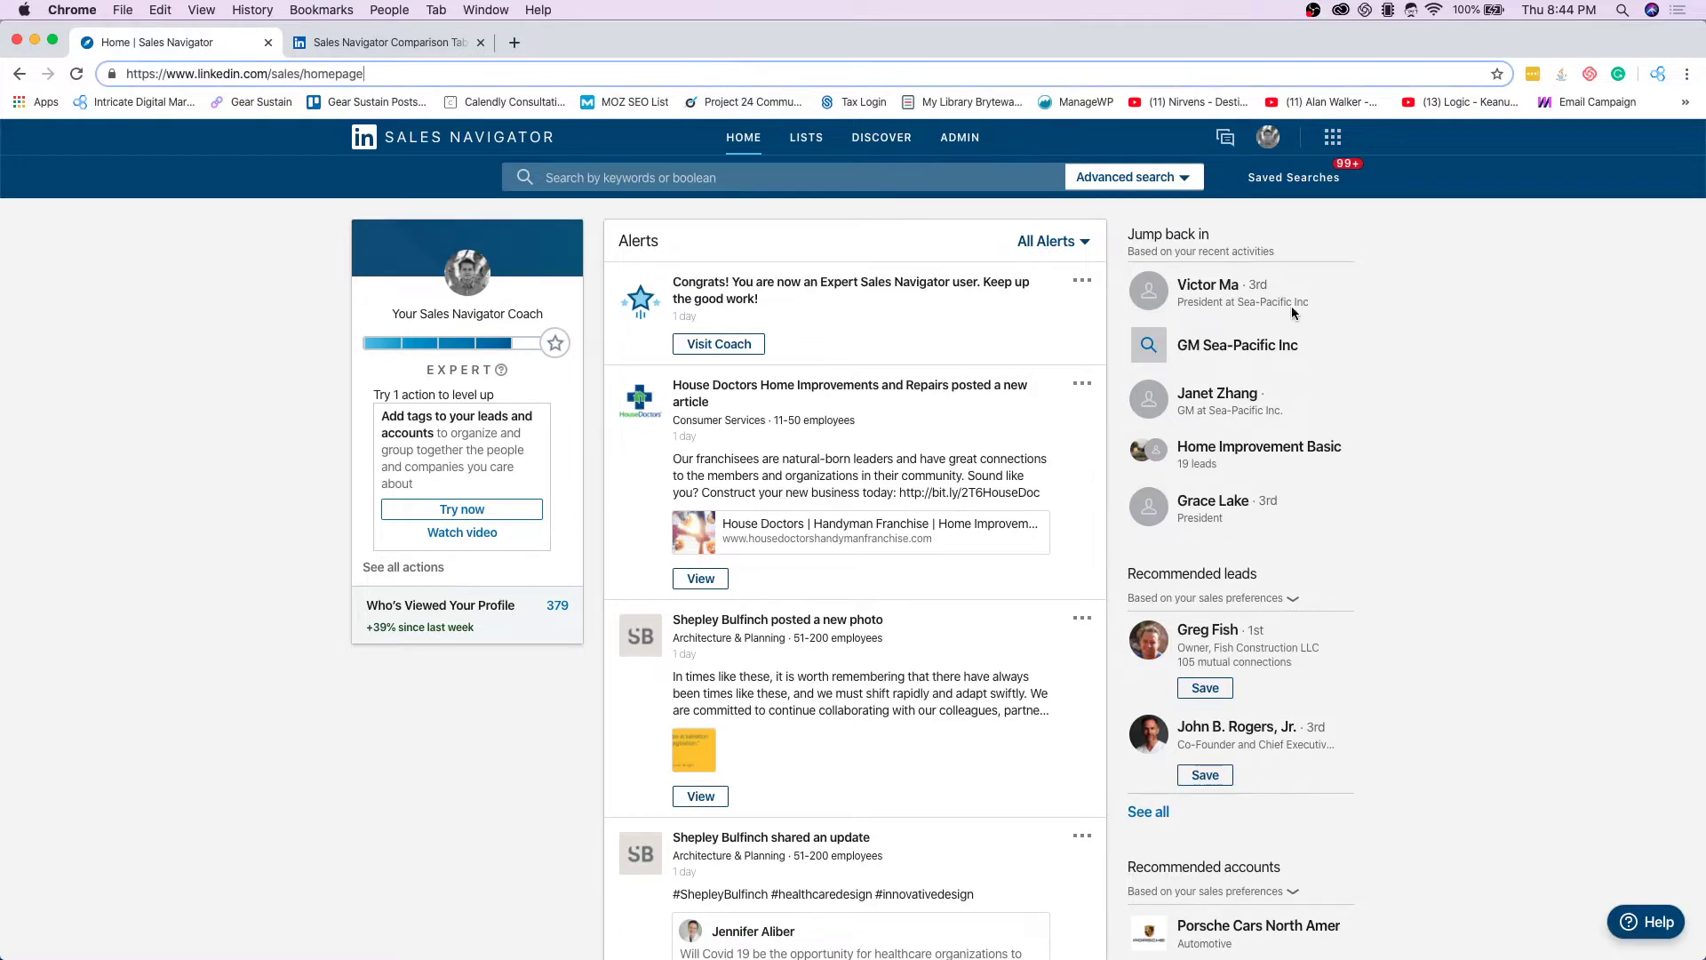
left_click(1133, 185)
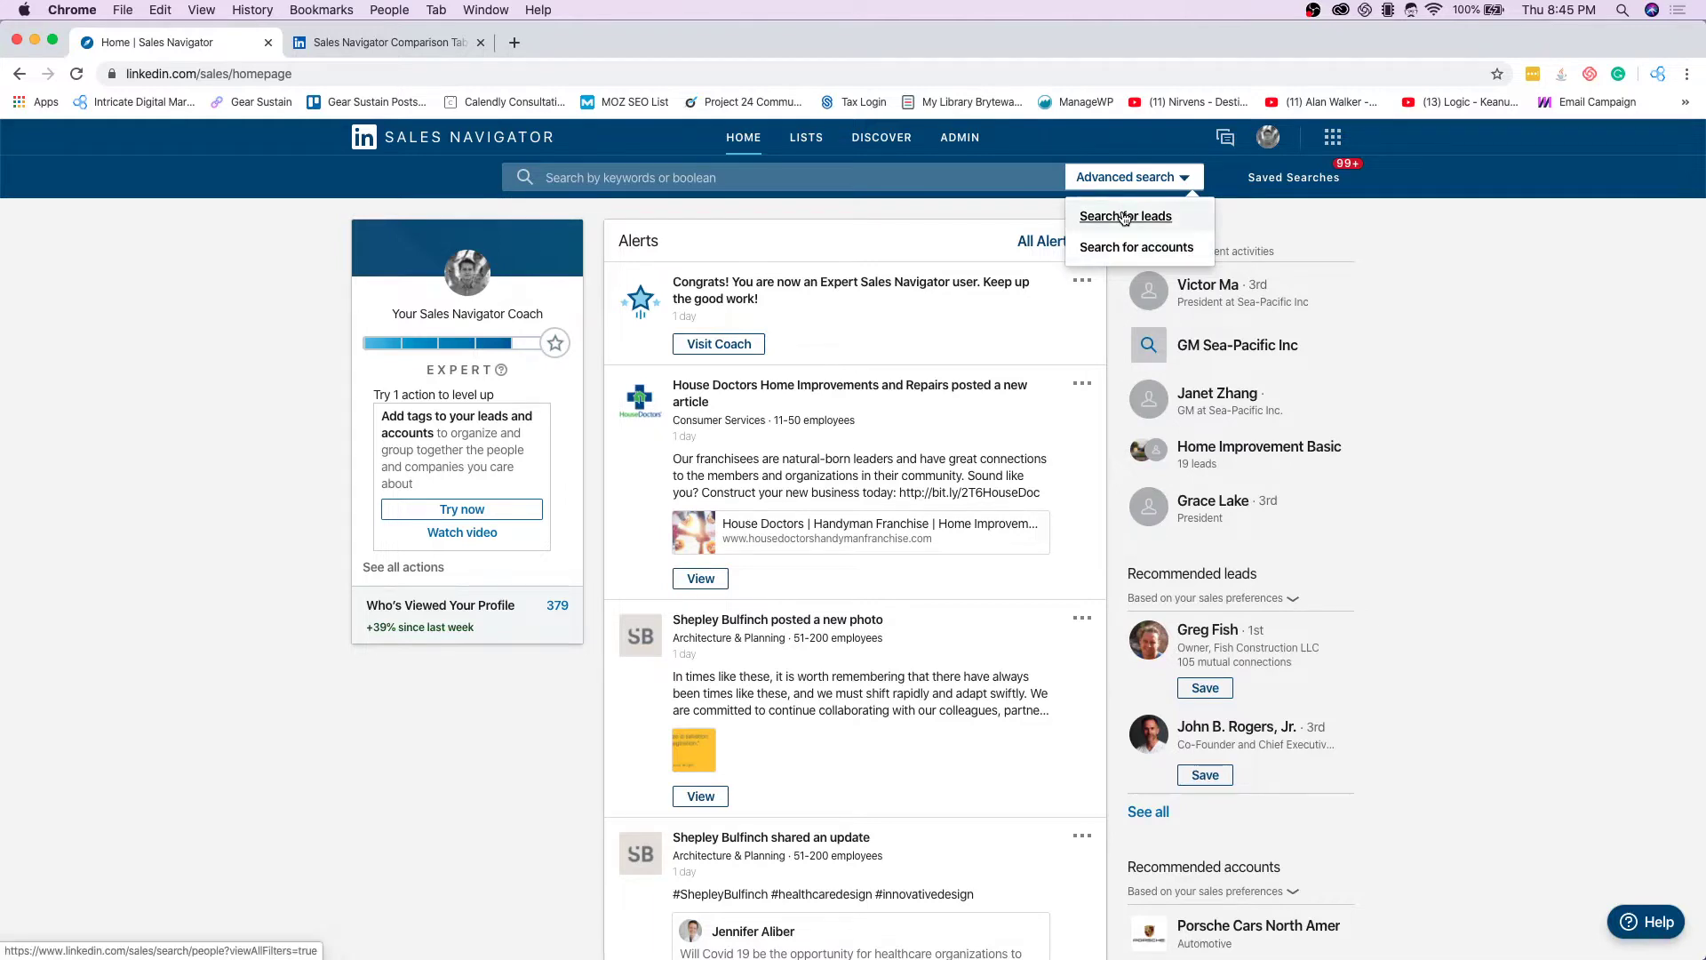
left_click(1125, 218, "super")
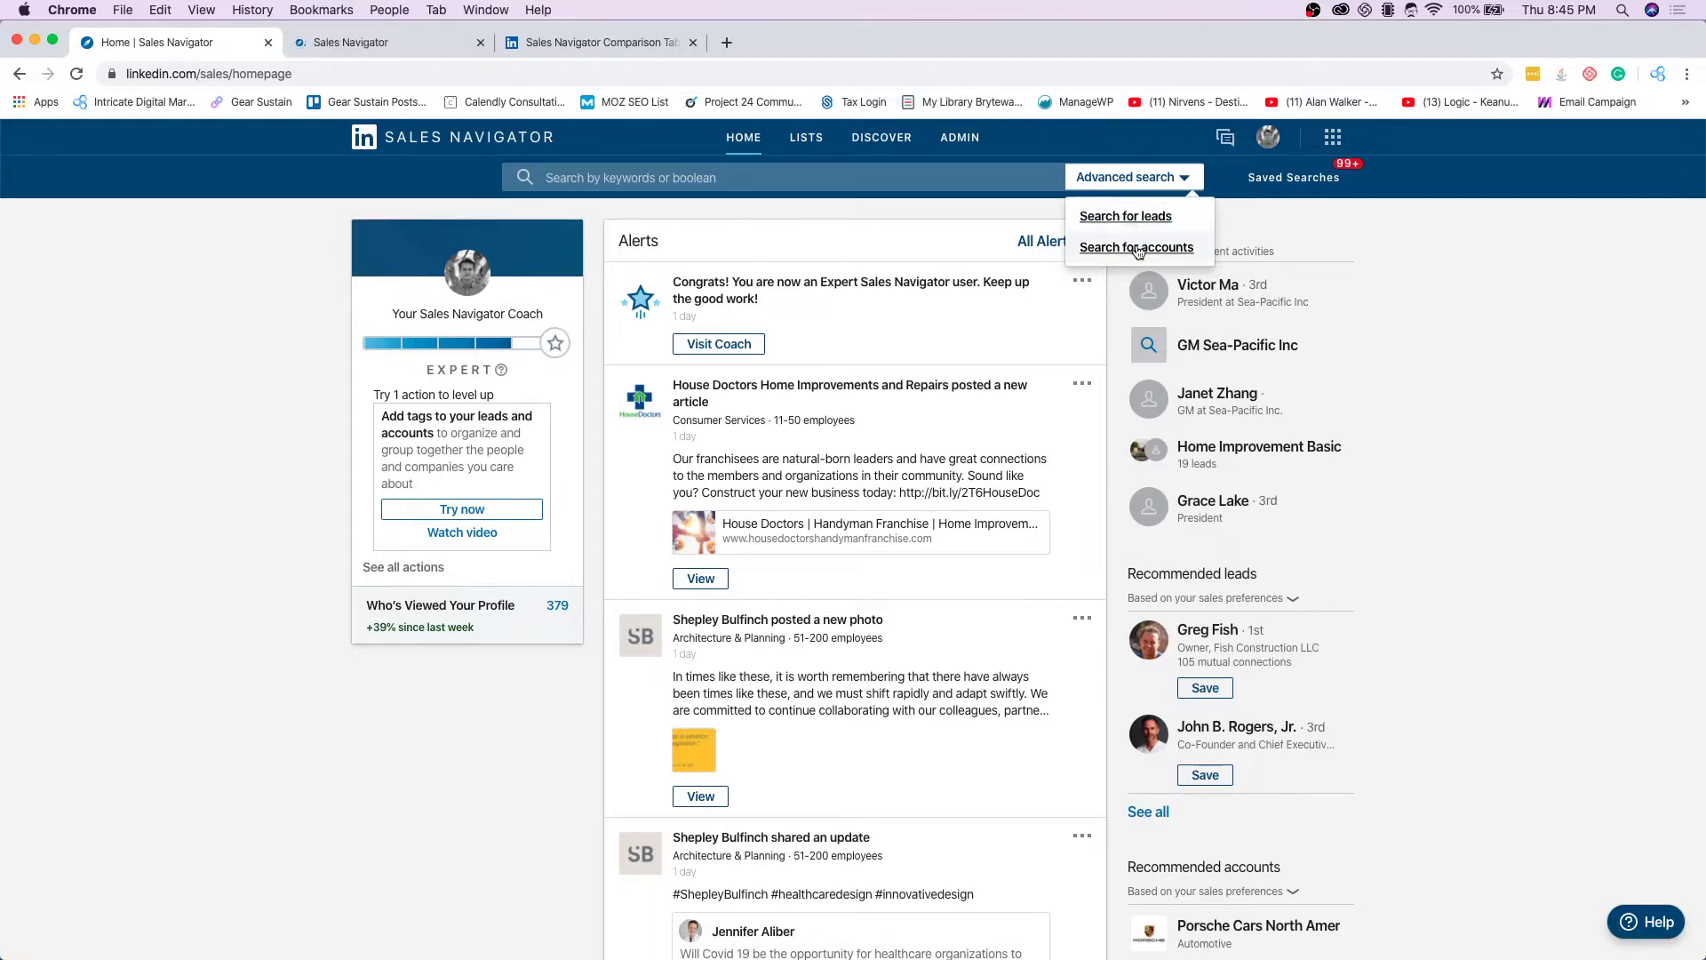
left_click(1136, 248)
key("super+w")
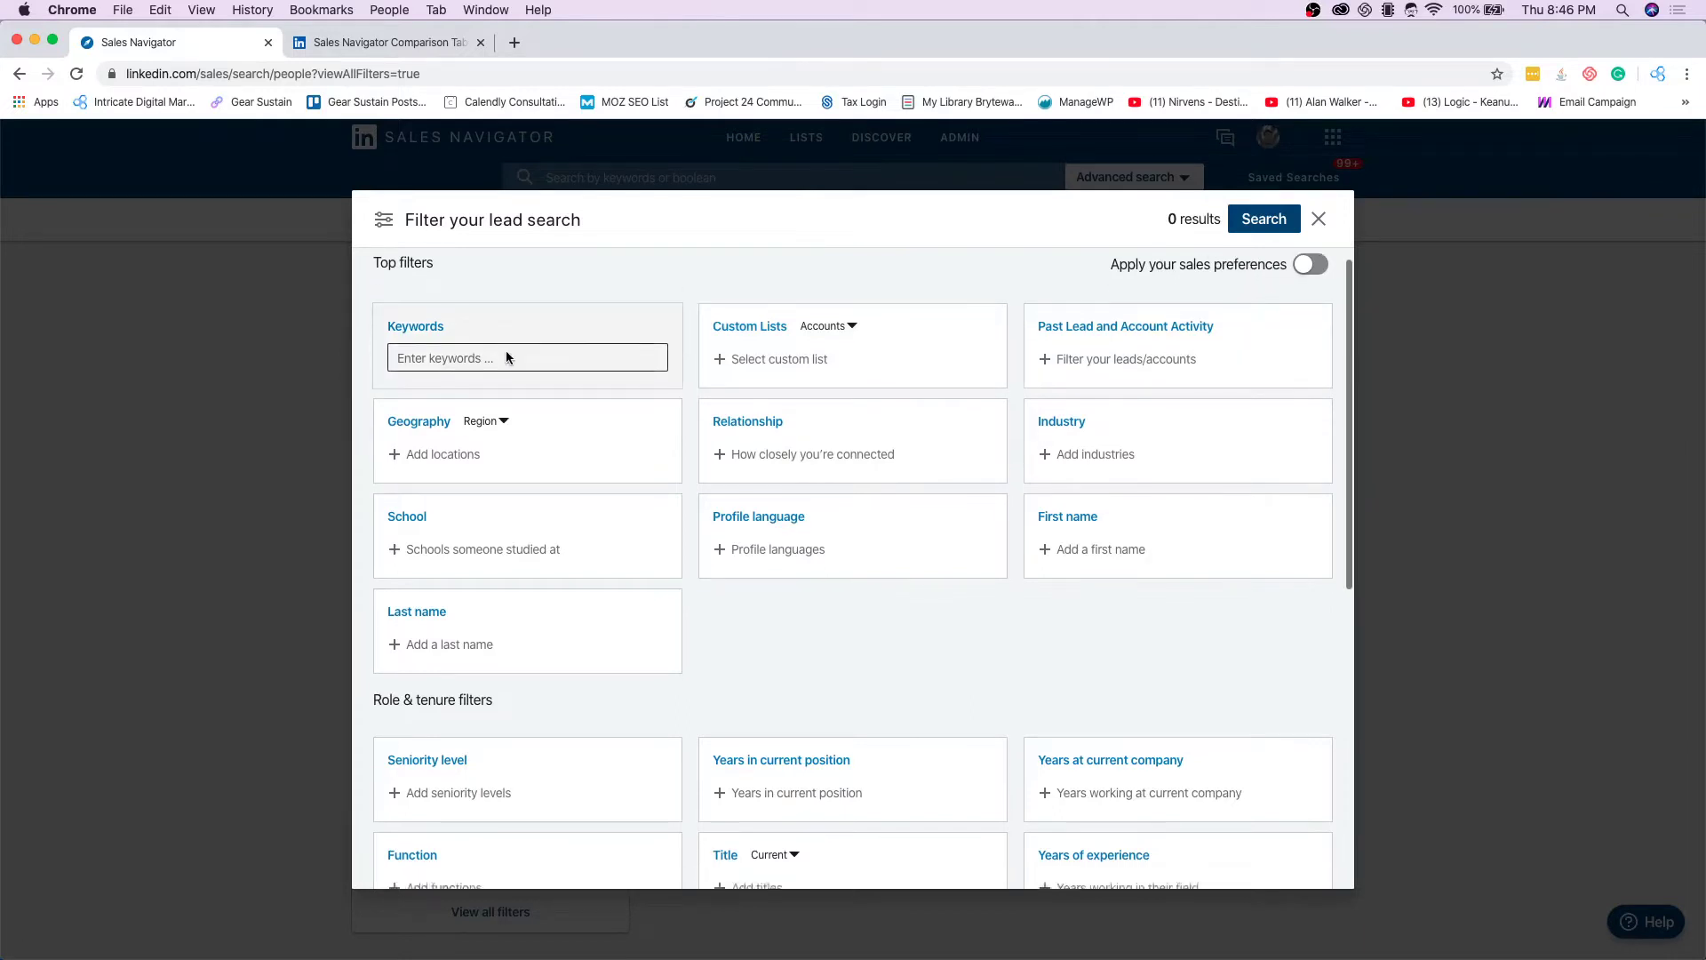
Step: Set the lead search keywords to "Owner" & "President"
scroll(505, 350, "down", 2)
scroll(969, 353, "up", 2)
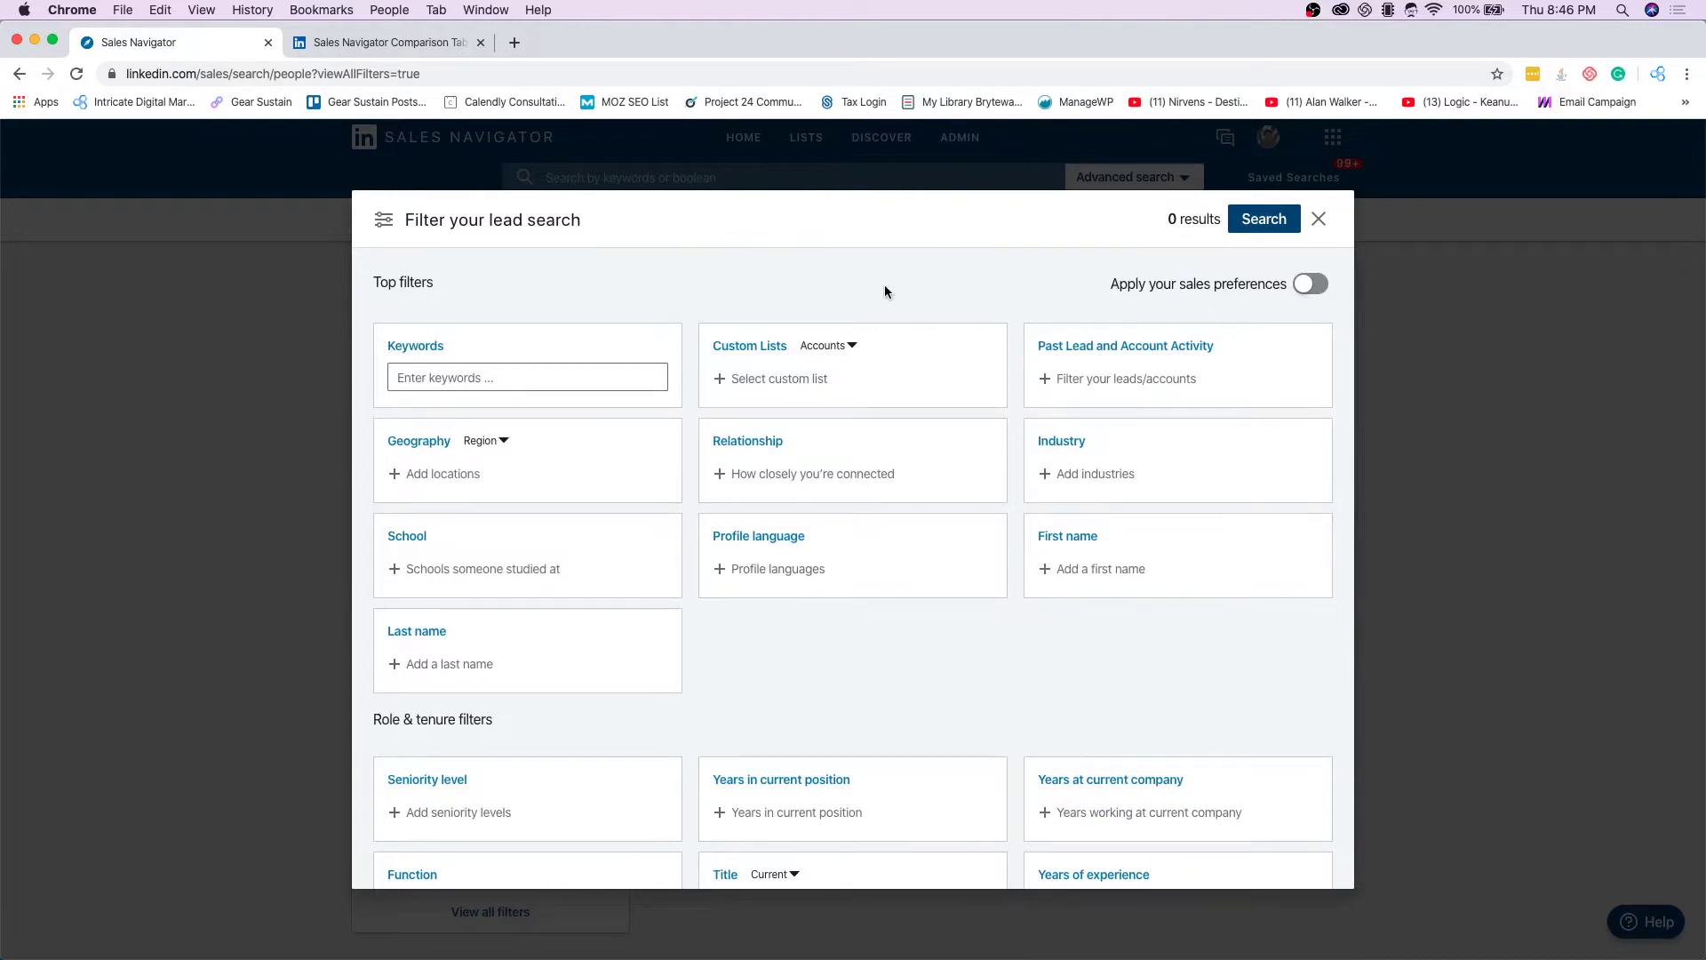
scroll(884, 285, "down", 2)
scroll(747, 473, "up", 1)
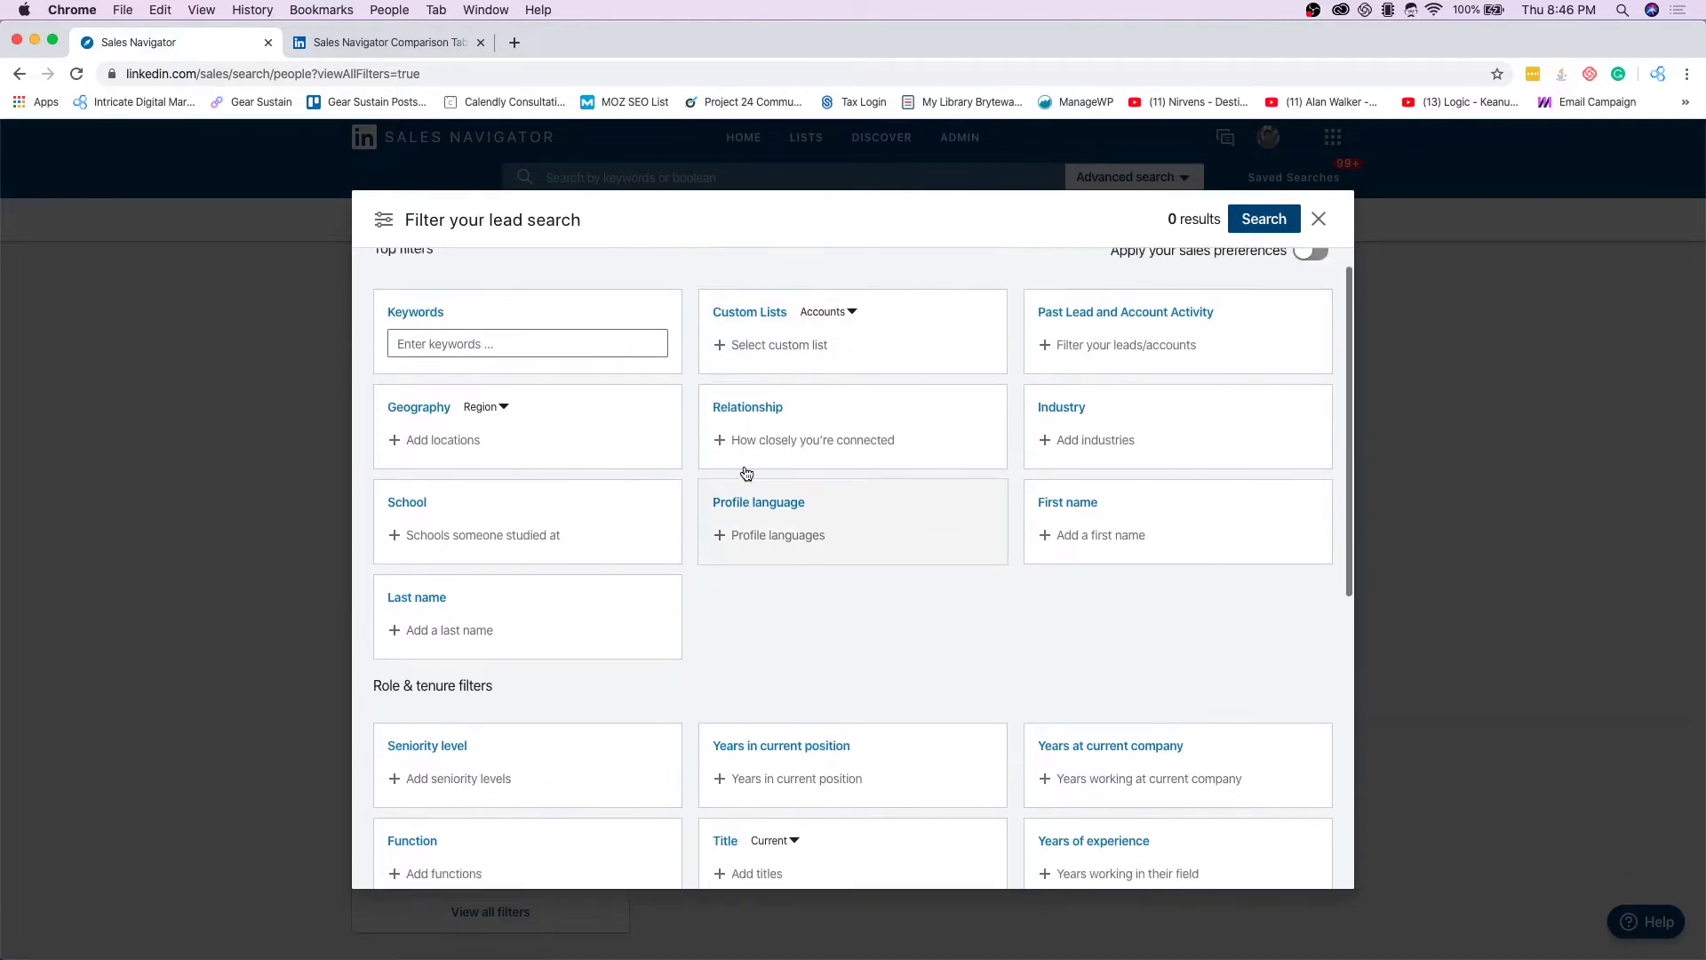
left_click(591, 359)
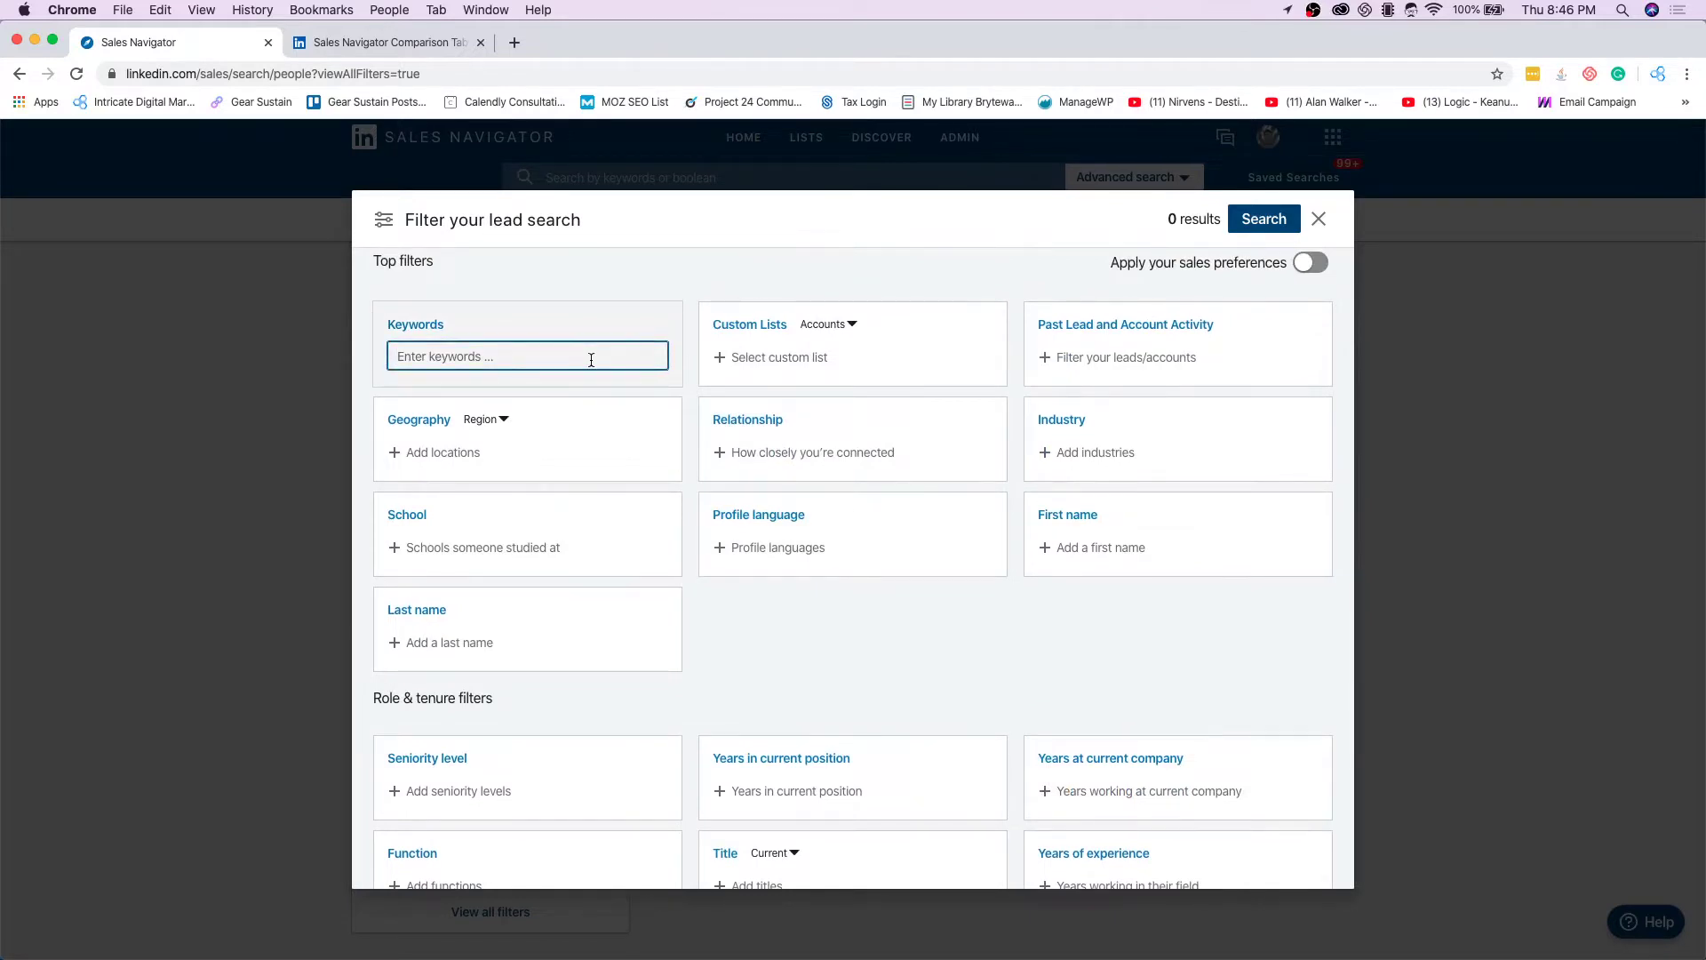
type("\"Owner\" & ")
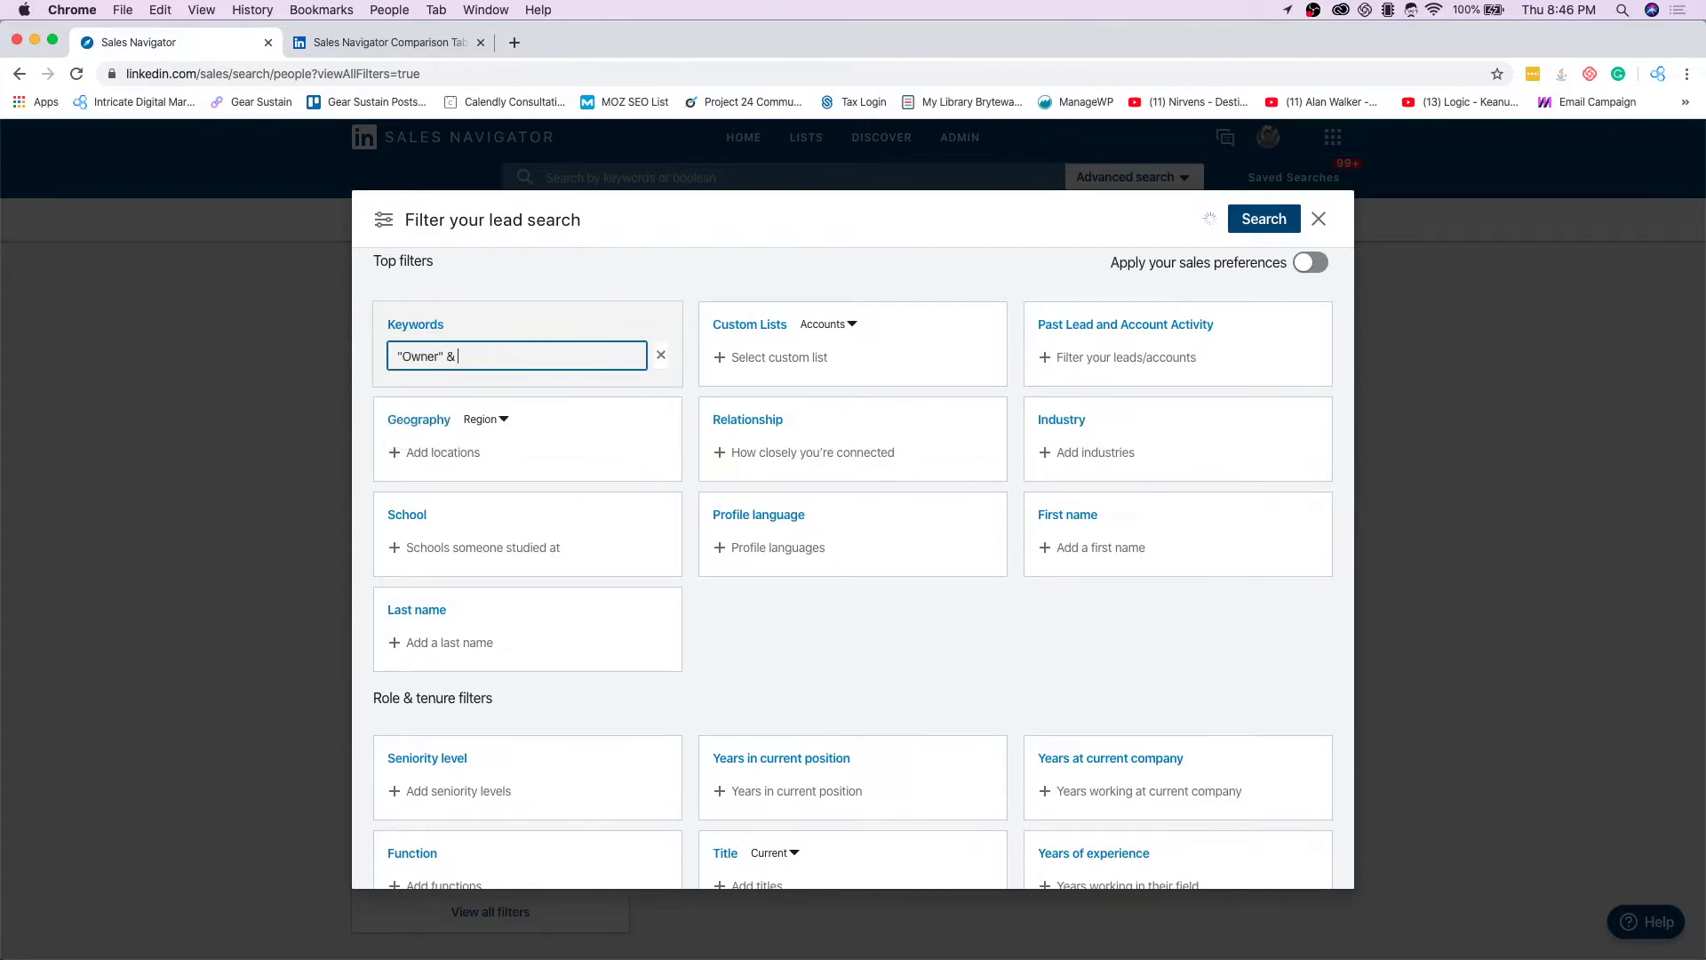
type("\"Presidnet")
key("BackSpace")
key("BackSpace")
key("BackSpace")
type("ent\"")
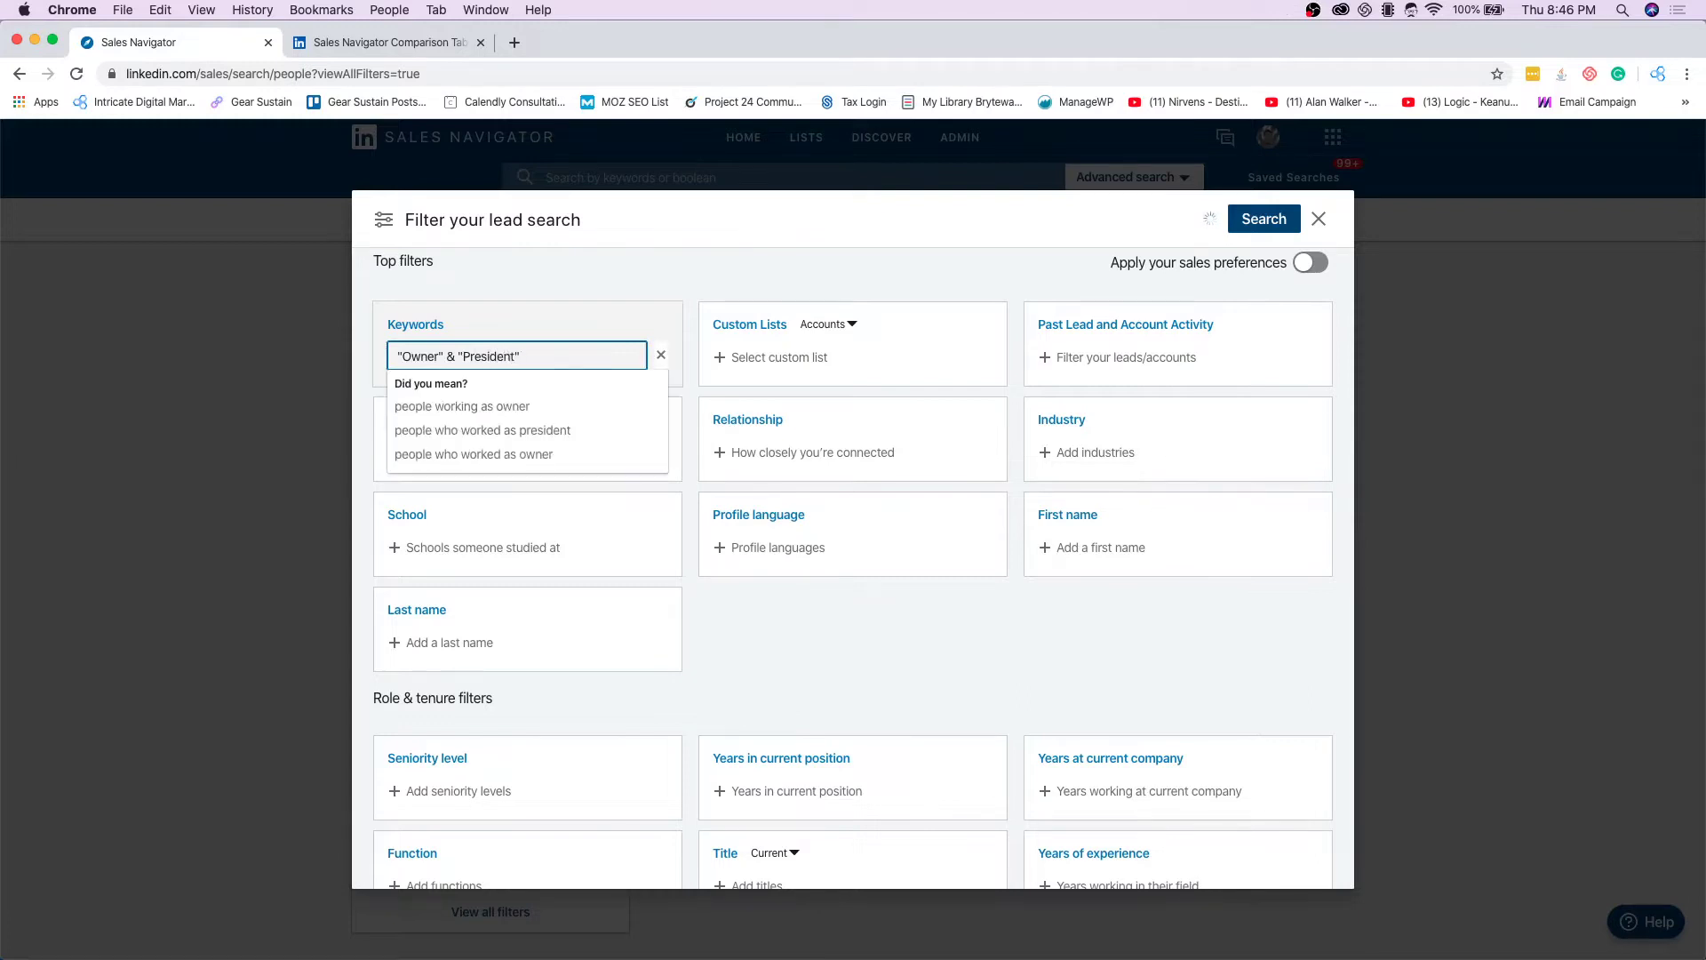
left_click(640, 326)
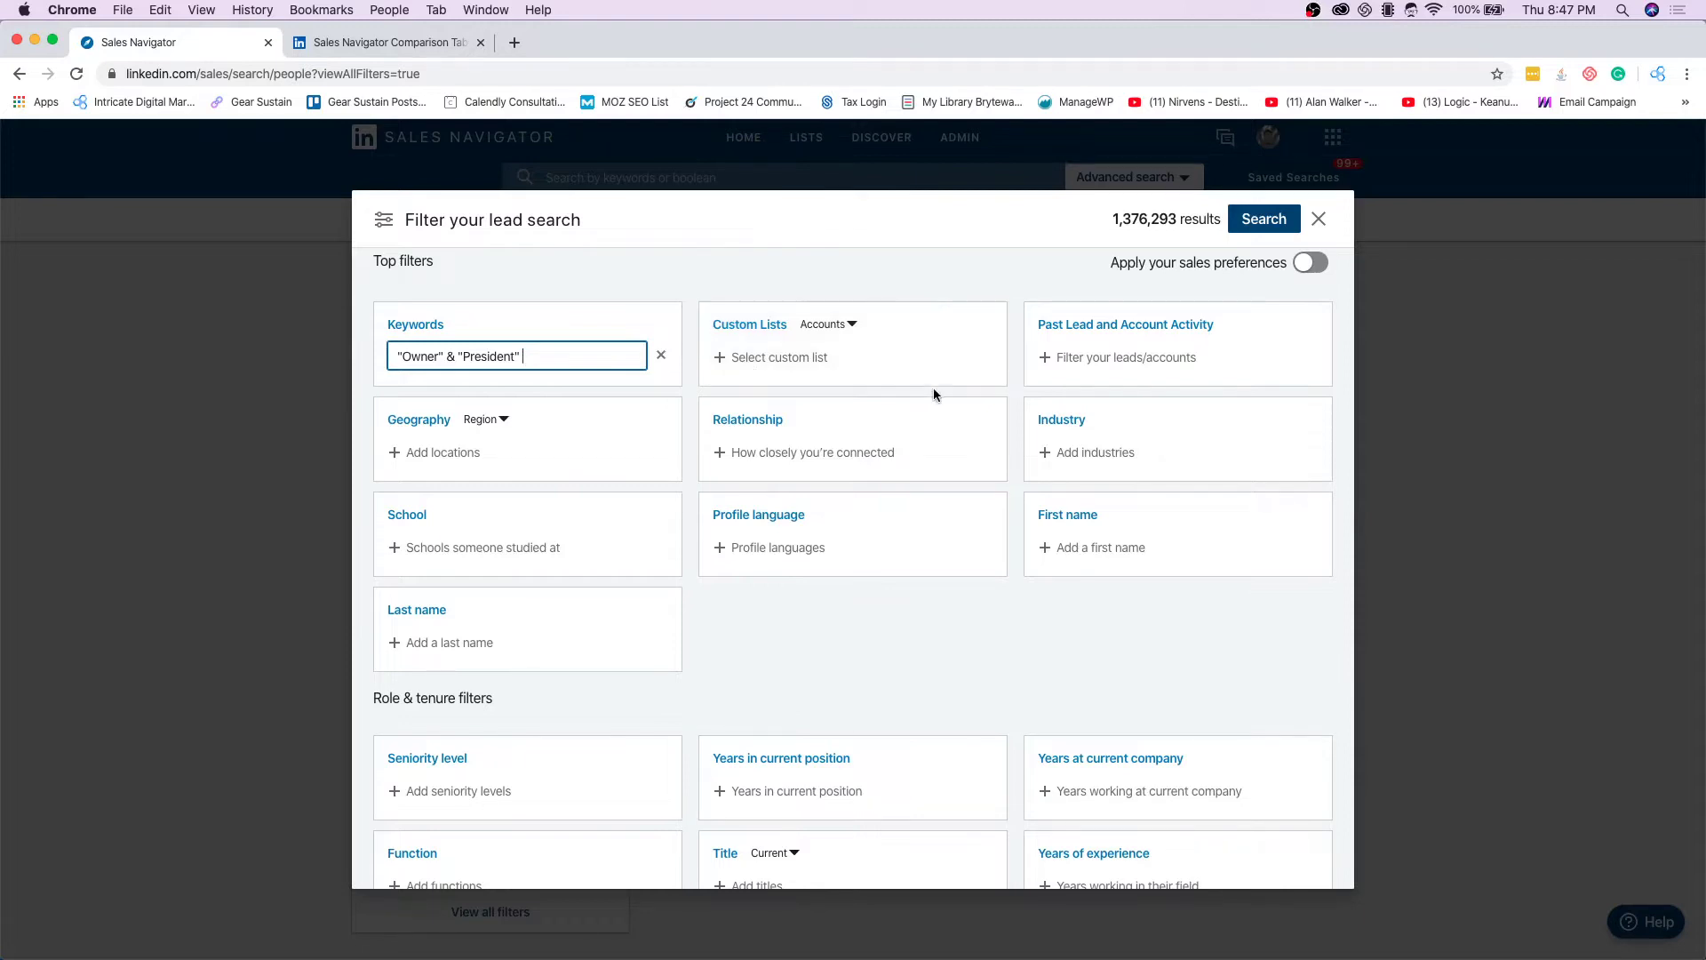
Step: Add Houston, Texas, United States and Greater Houston as included regions in the geography filter
left_click(515, 450)
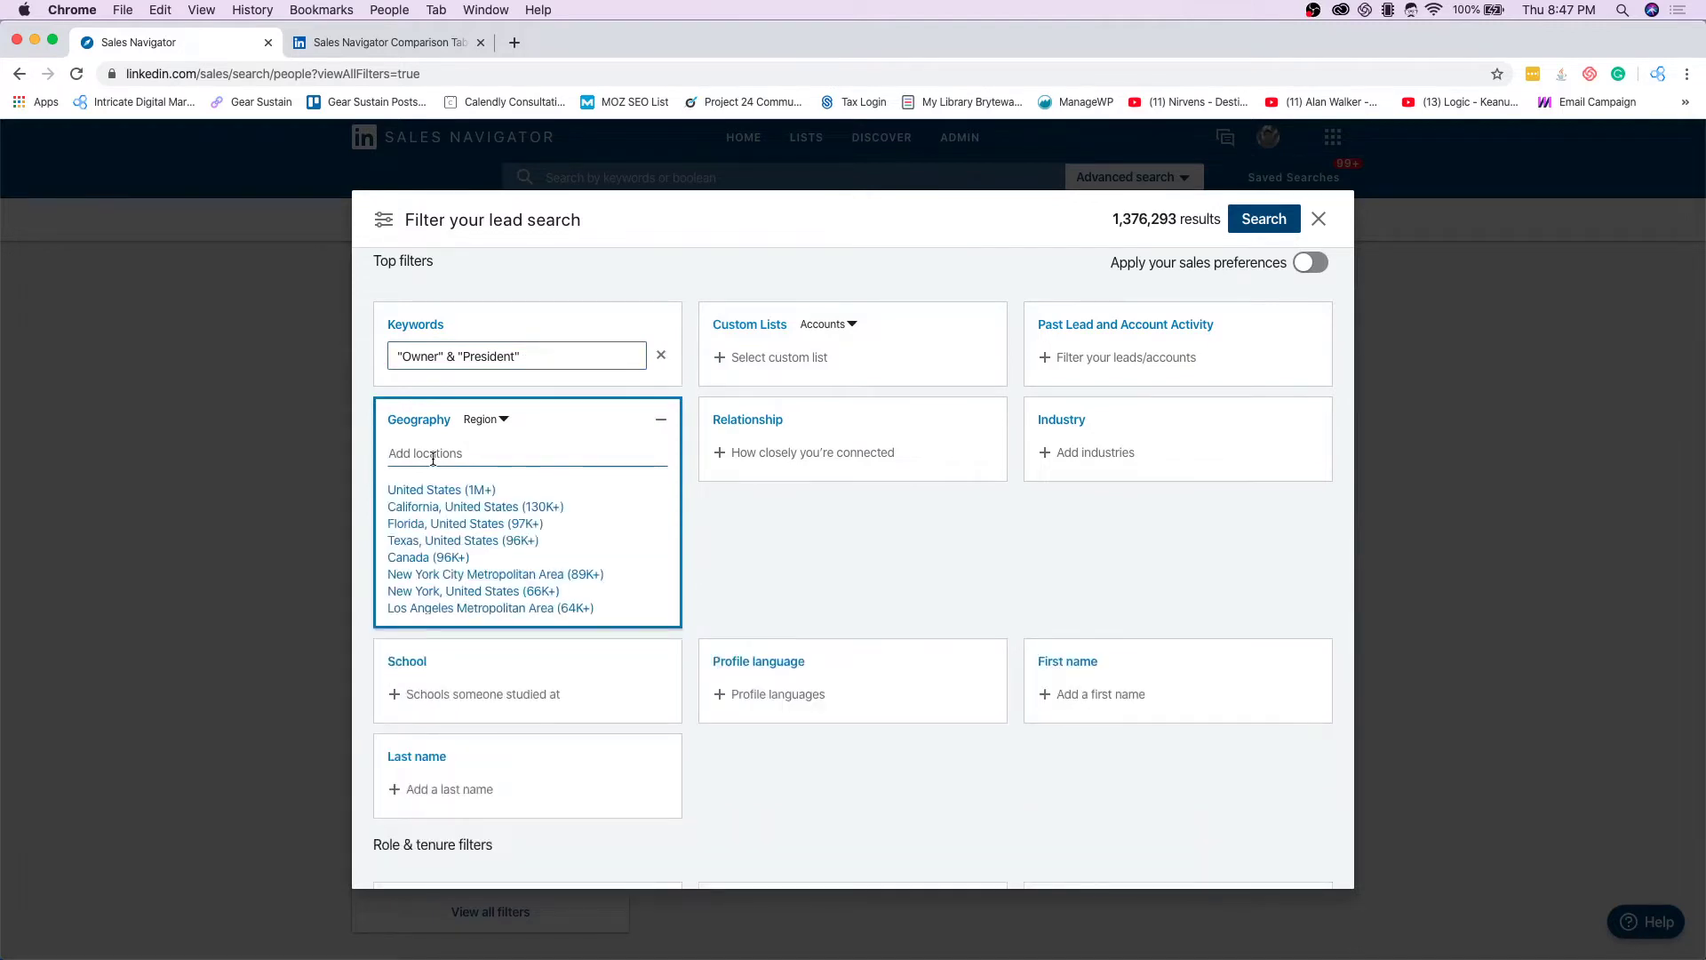
type("Houston")
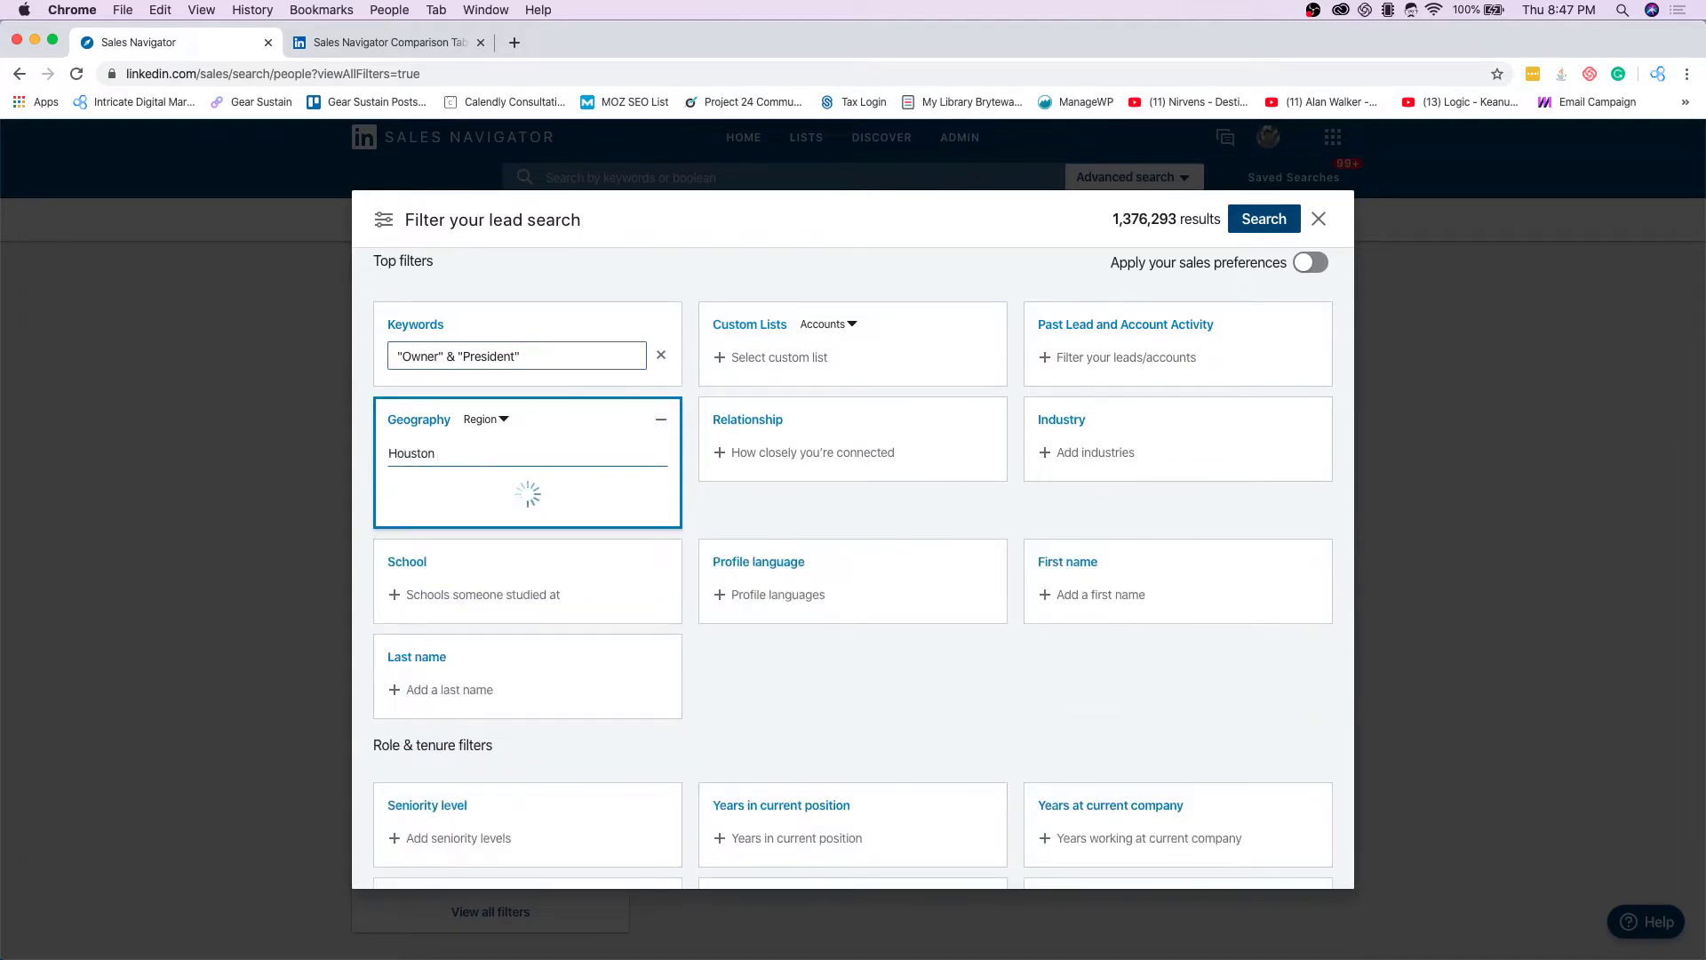
left_click(485, 489)
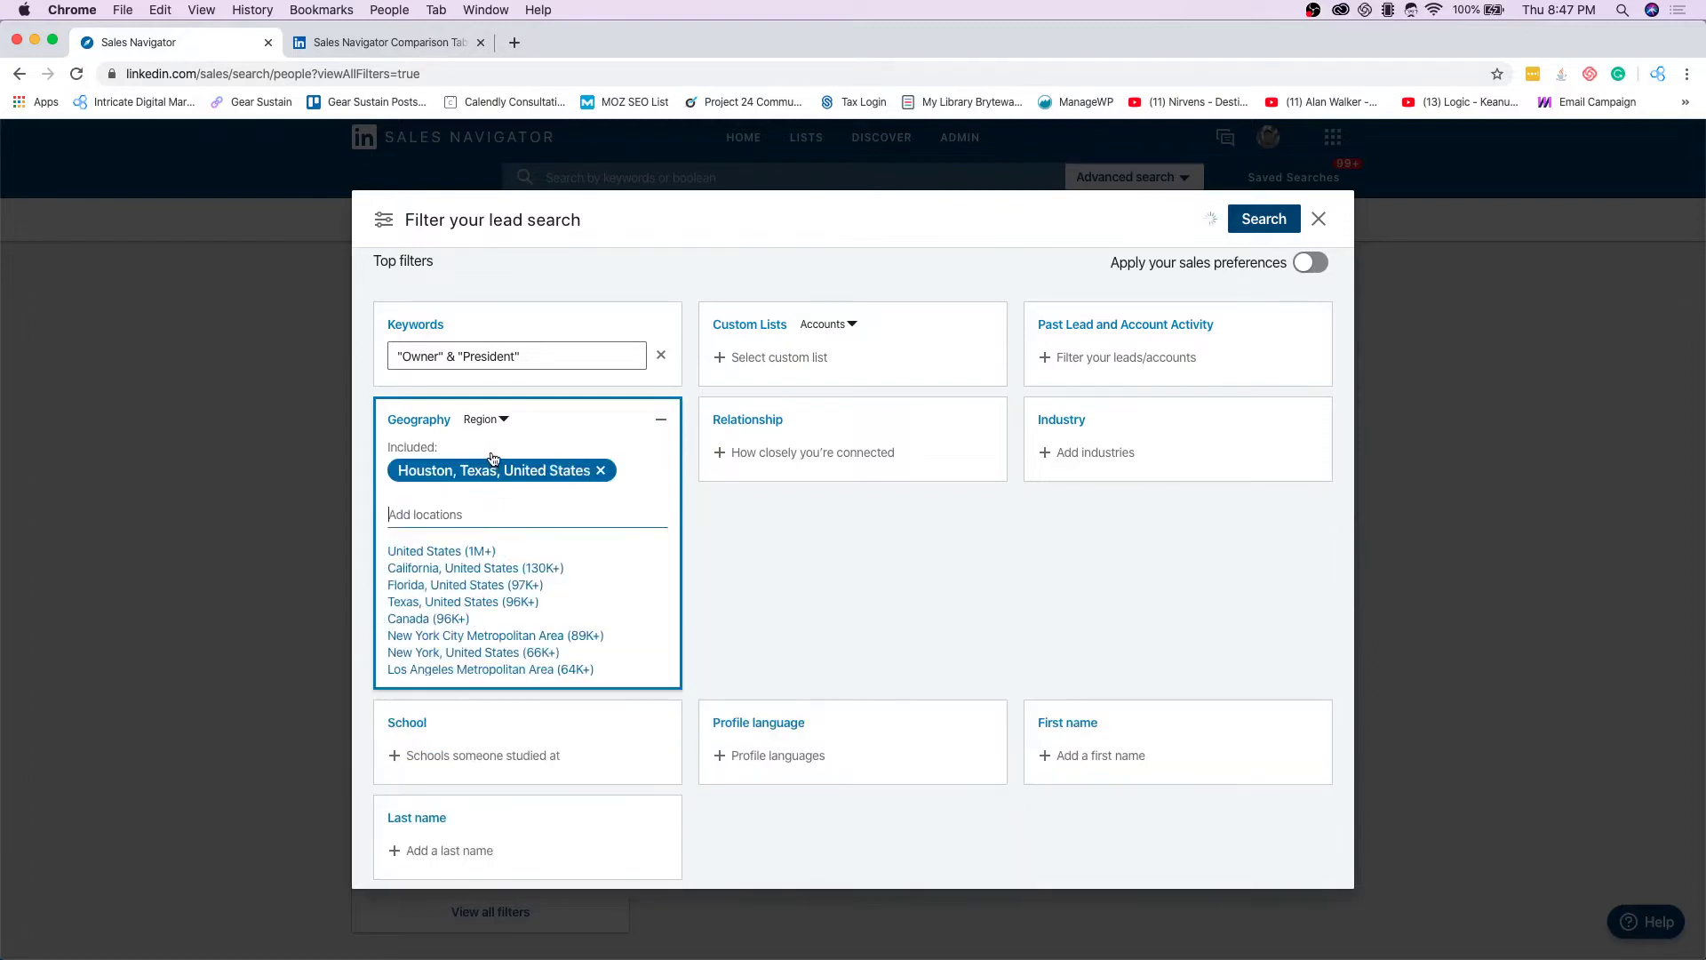
type("Houston")
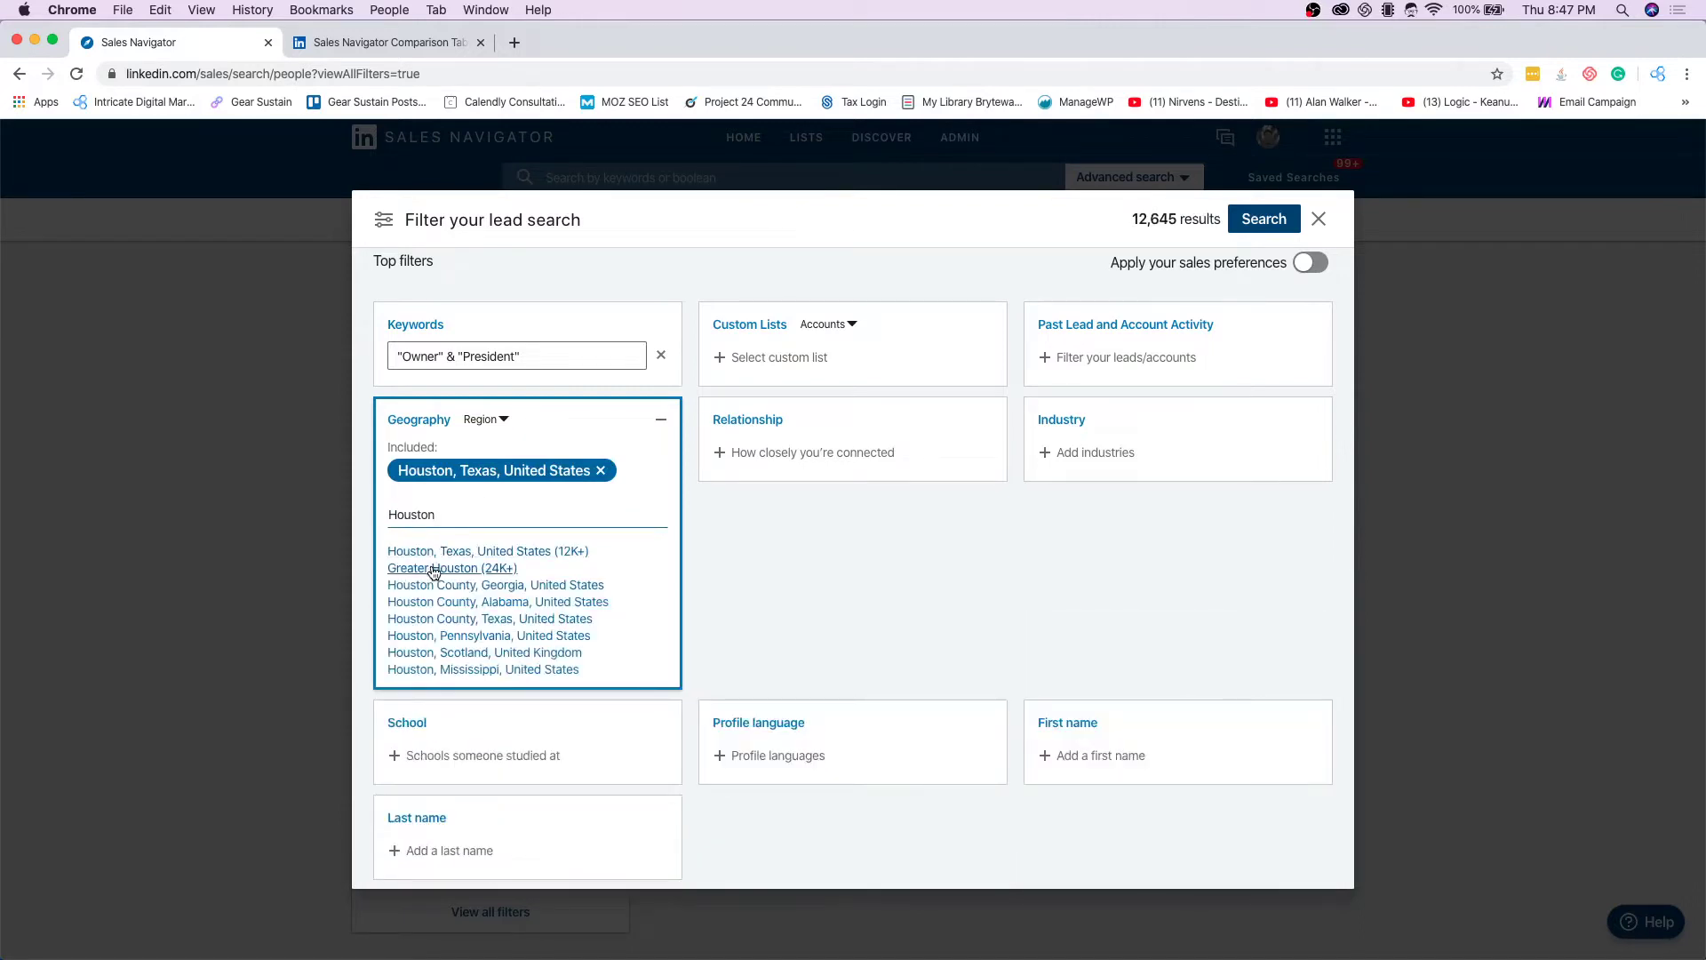
left_click(436, 569)
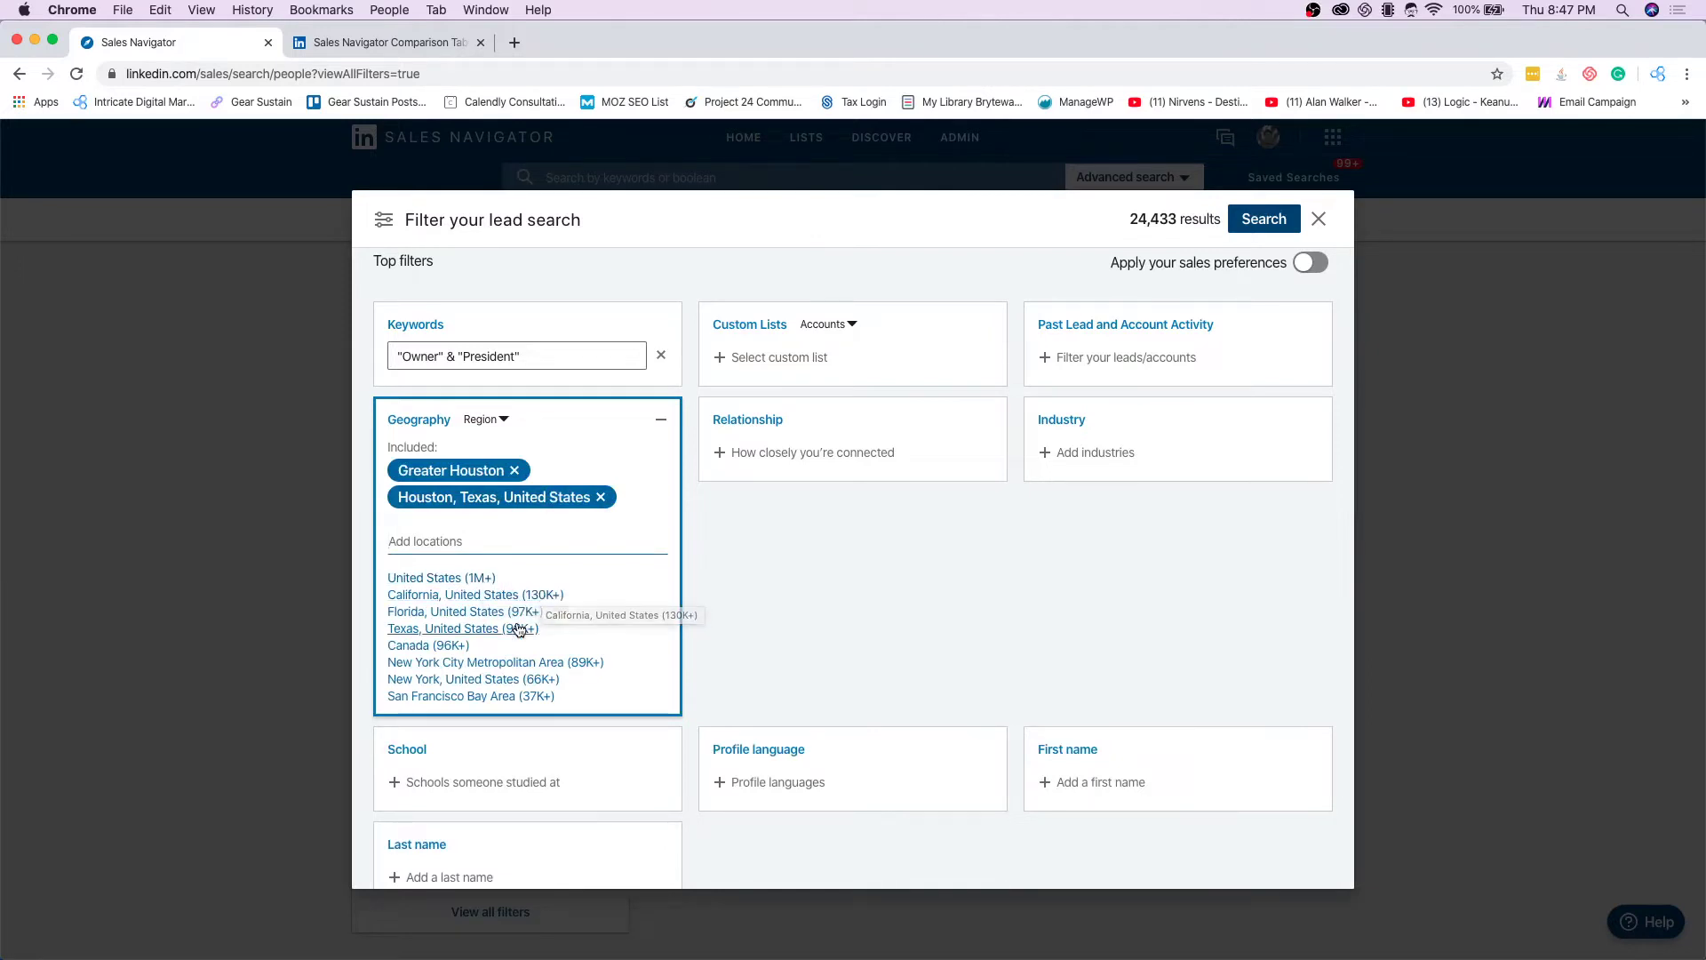
left_click(782, 550)
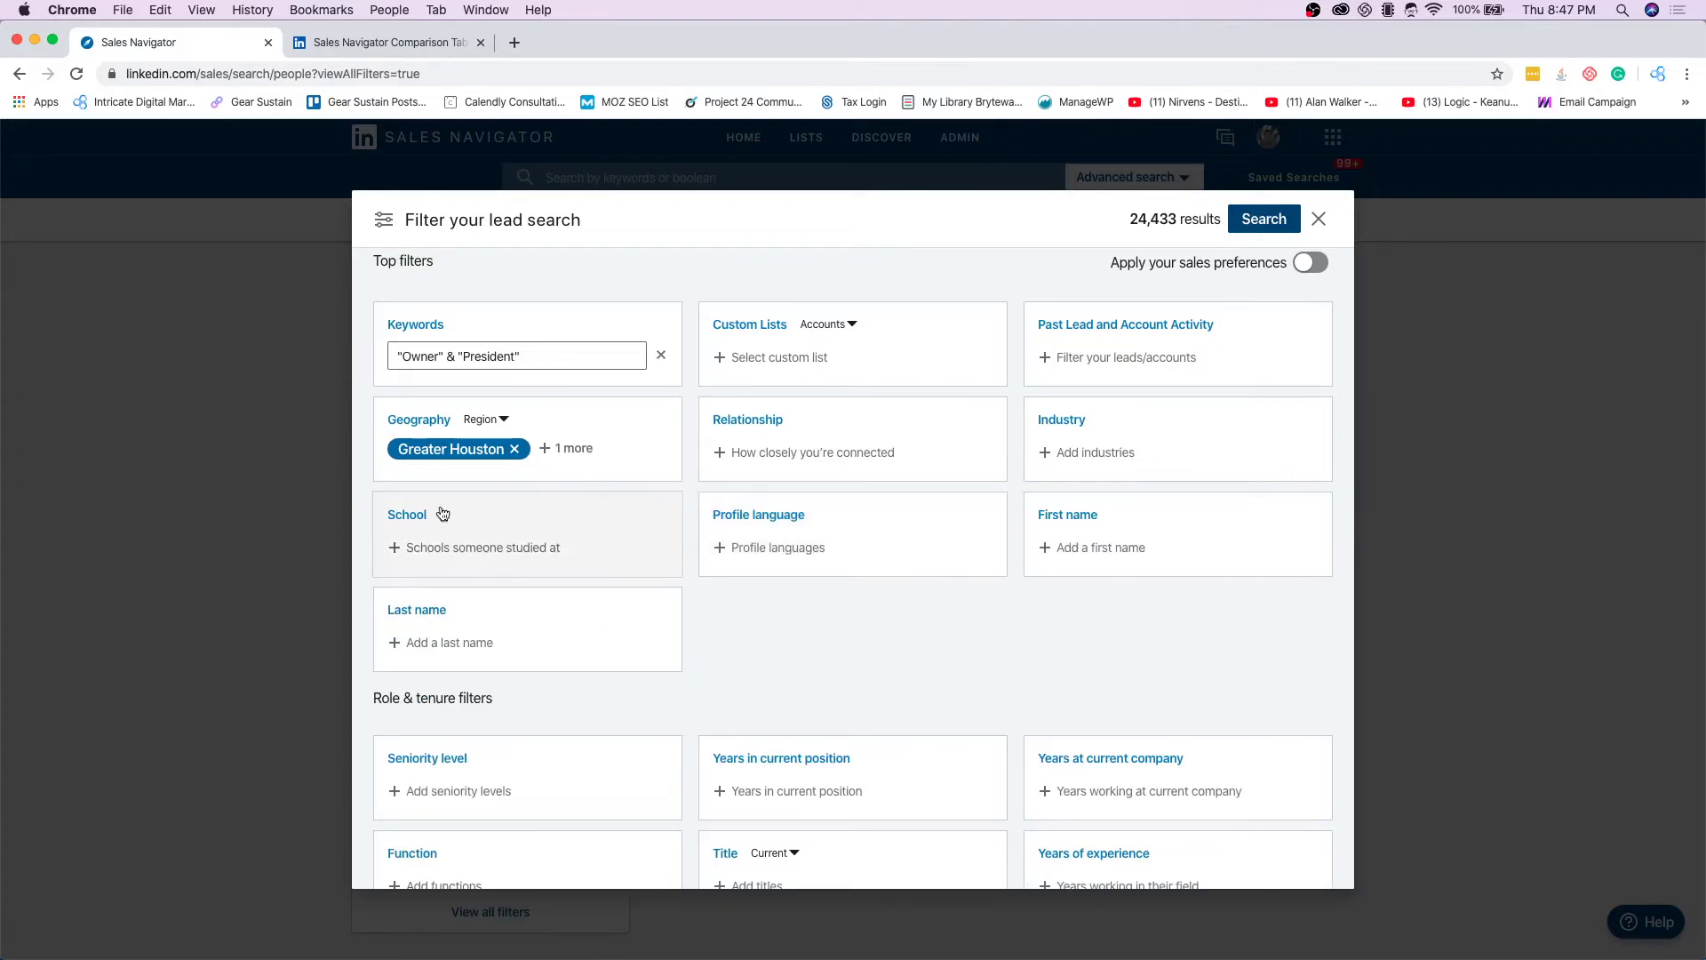
left_click(584, 459)
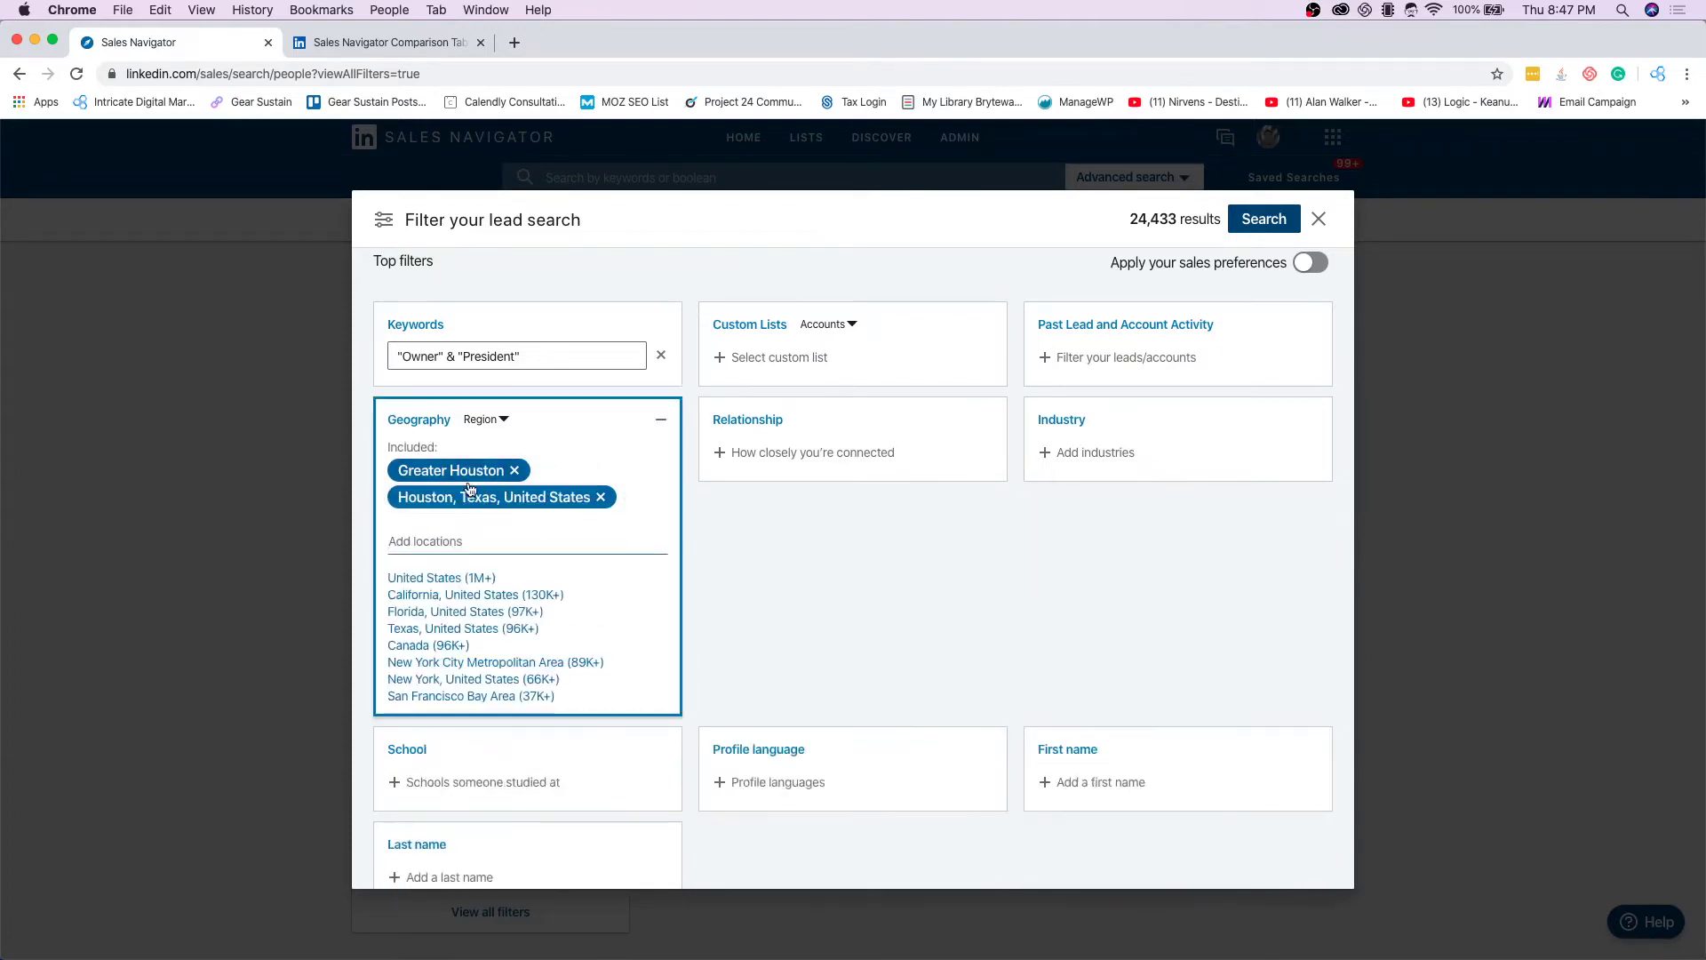
mouse_move(466, 510)
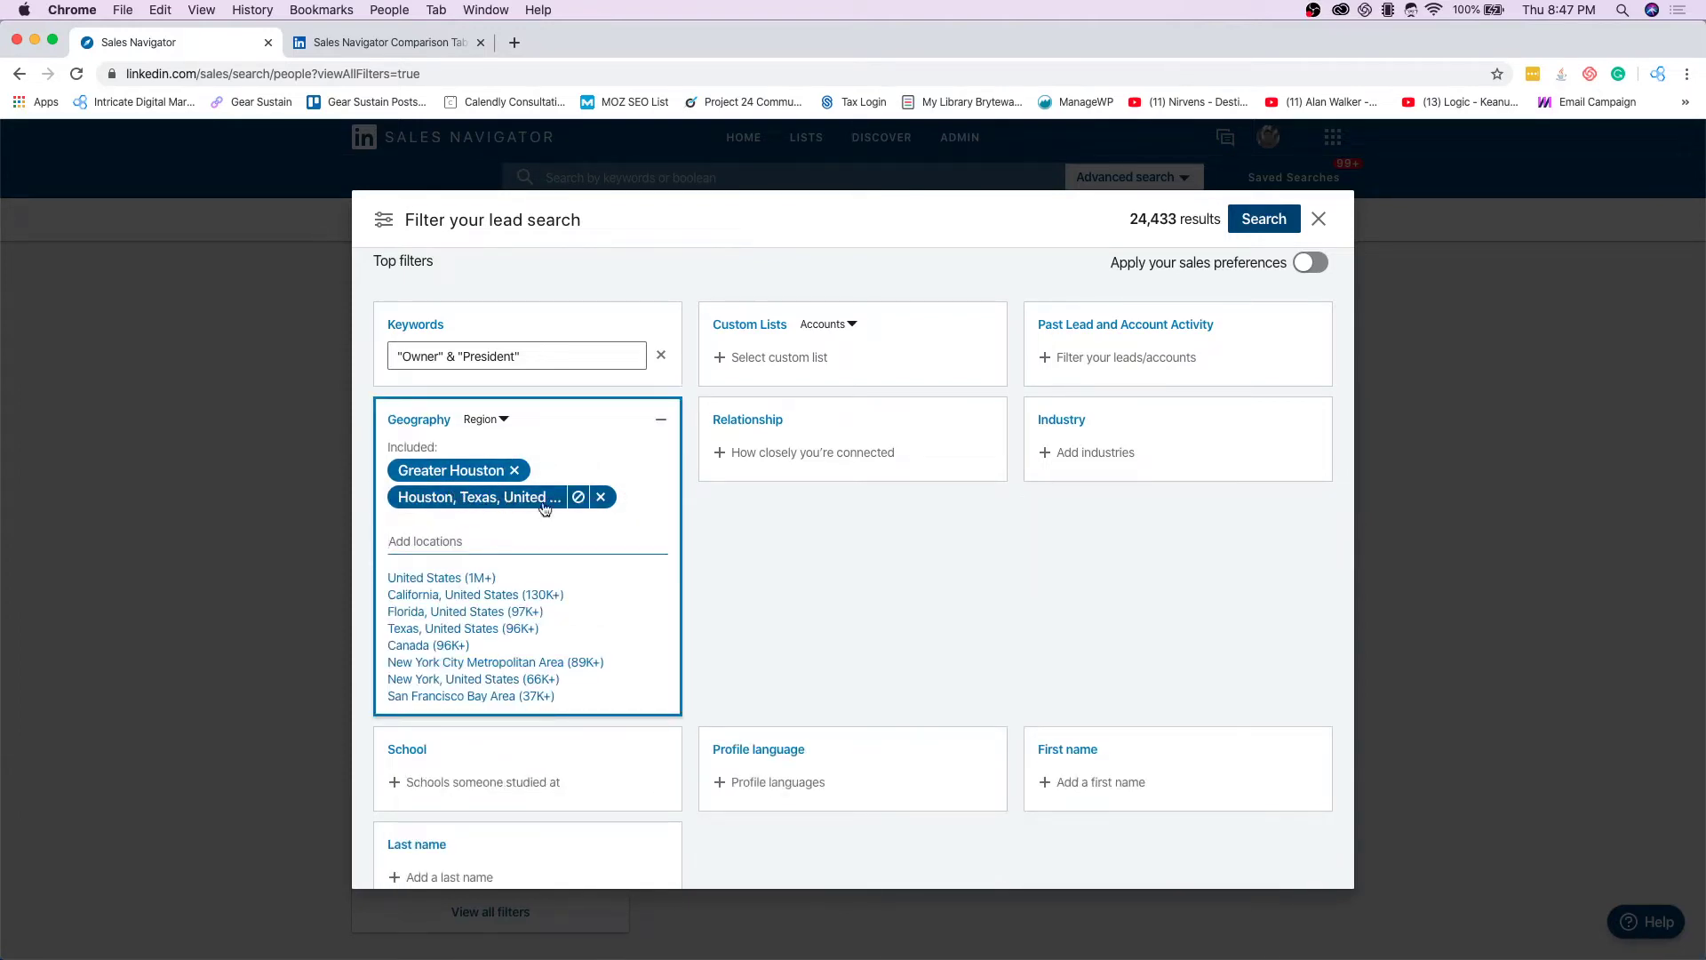
left_click(794, 522)
Step: Try the 1st Degree Connections relationship filter on the lead search, and remove it again
left_click(832, 466)
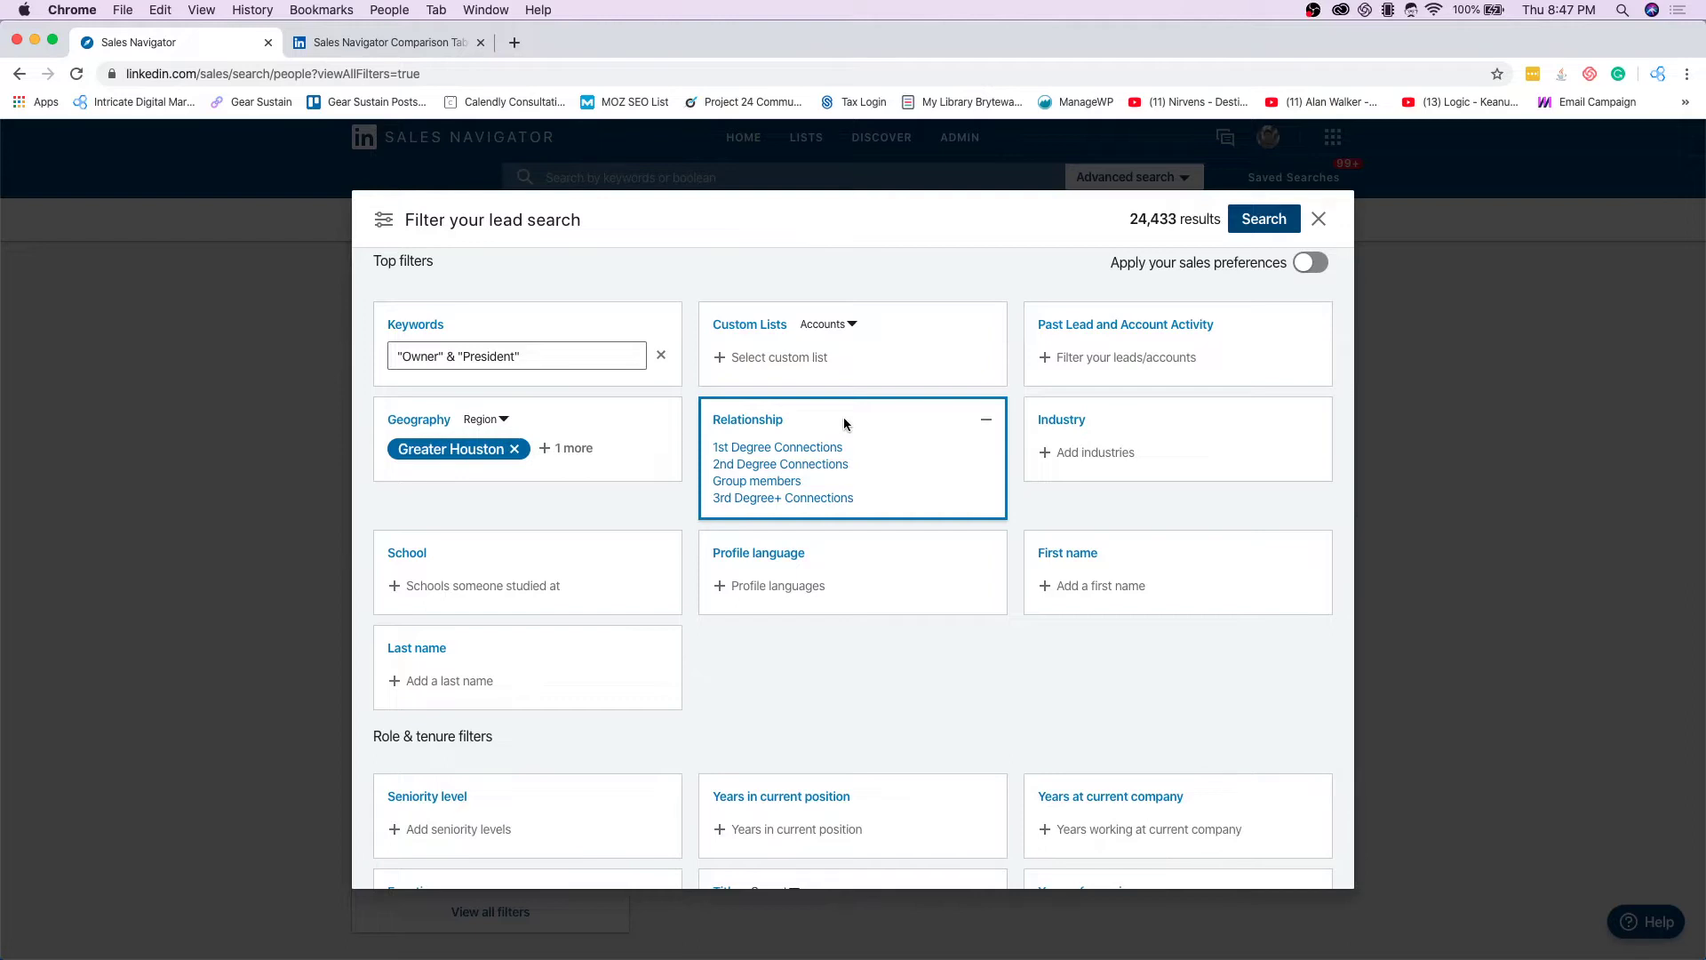
left_click(800, 448)
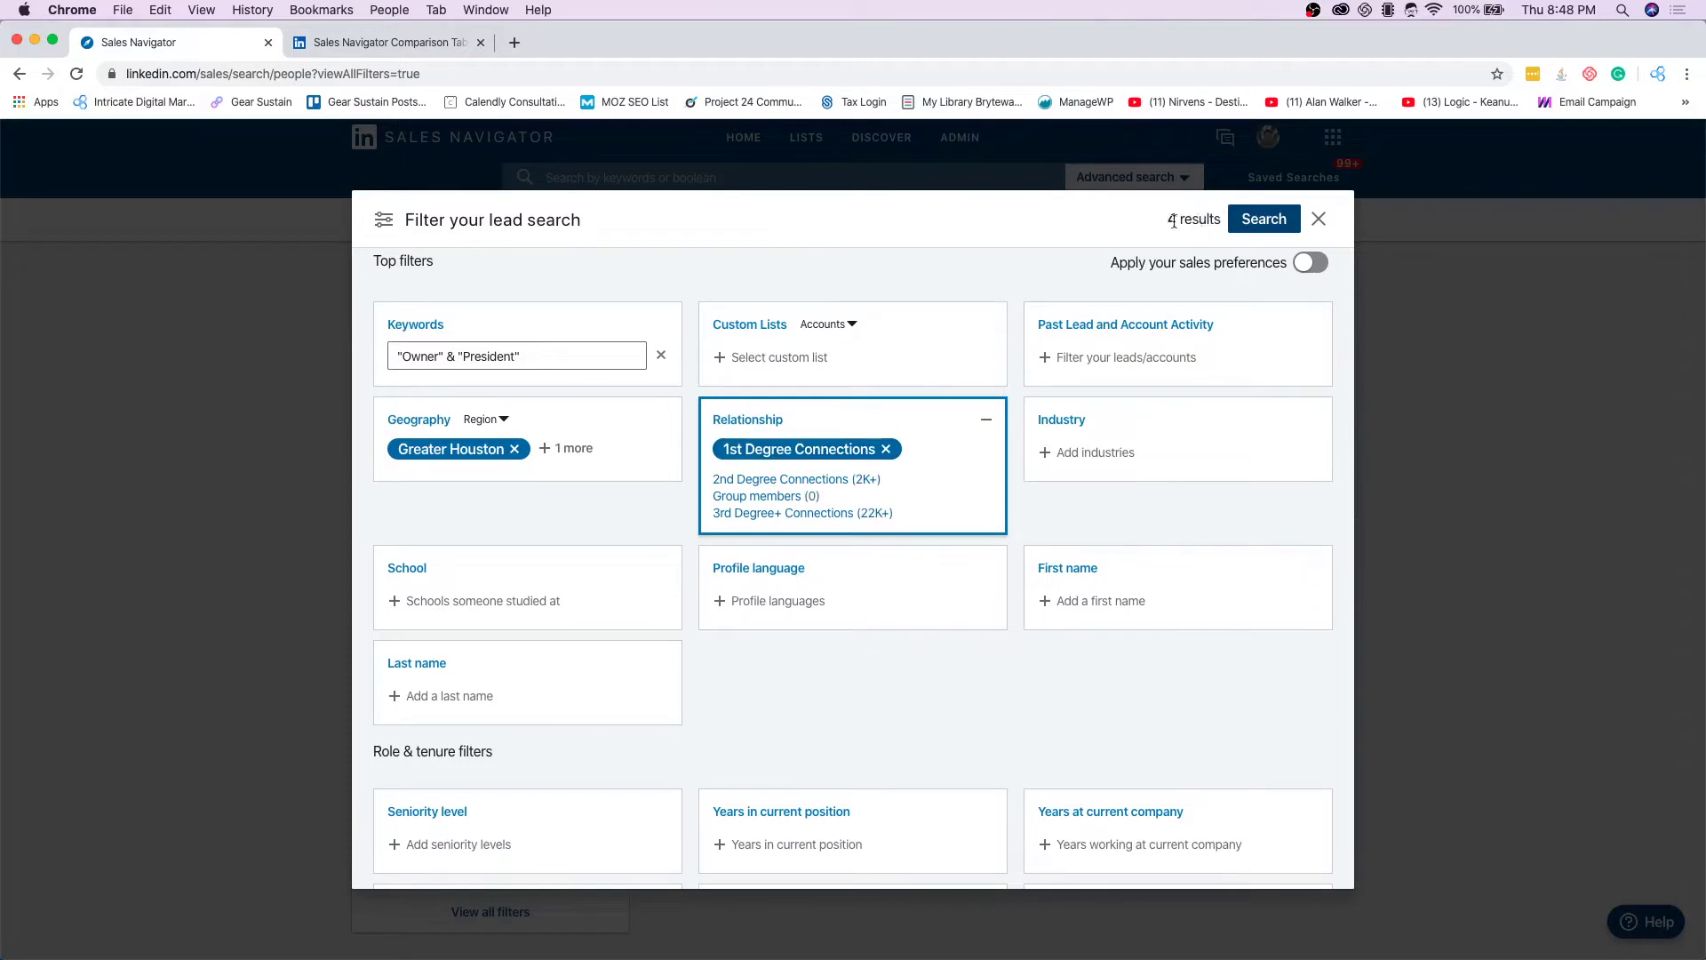
left_click(886, 449)
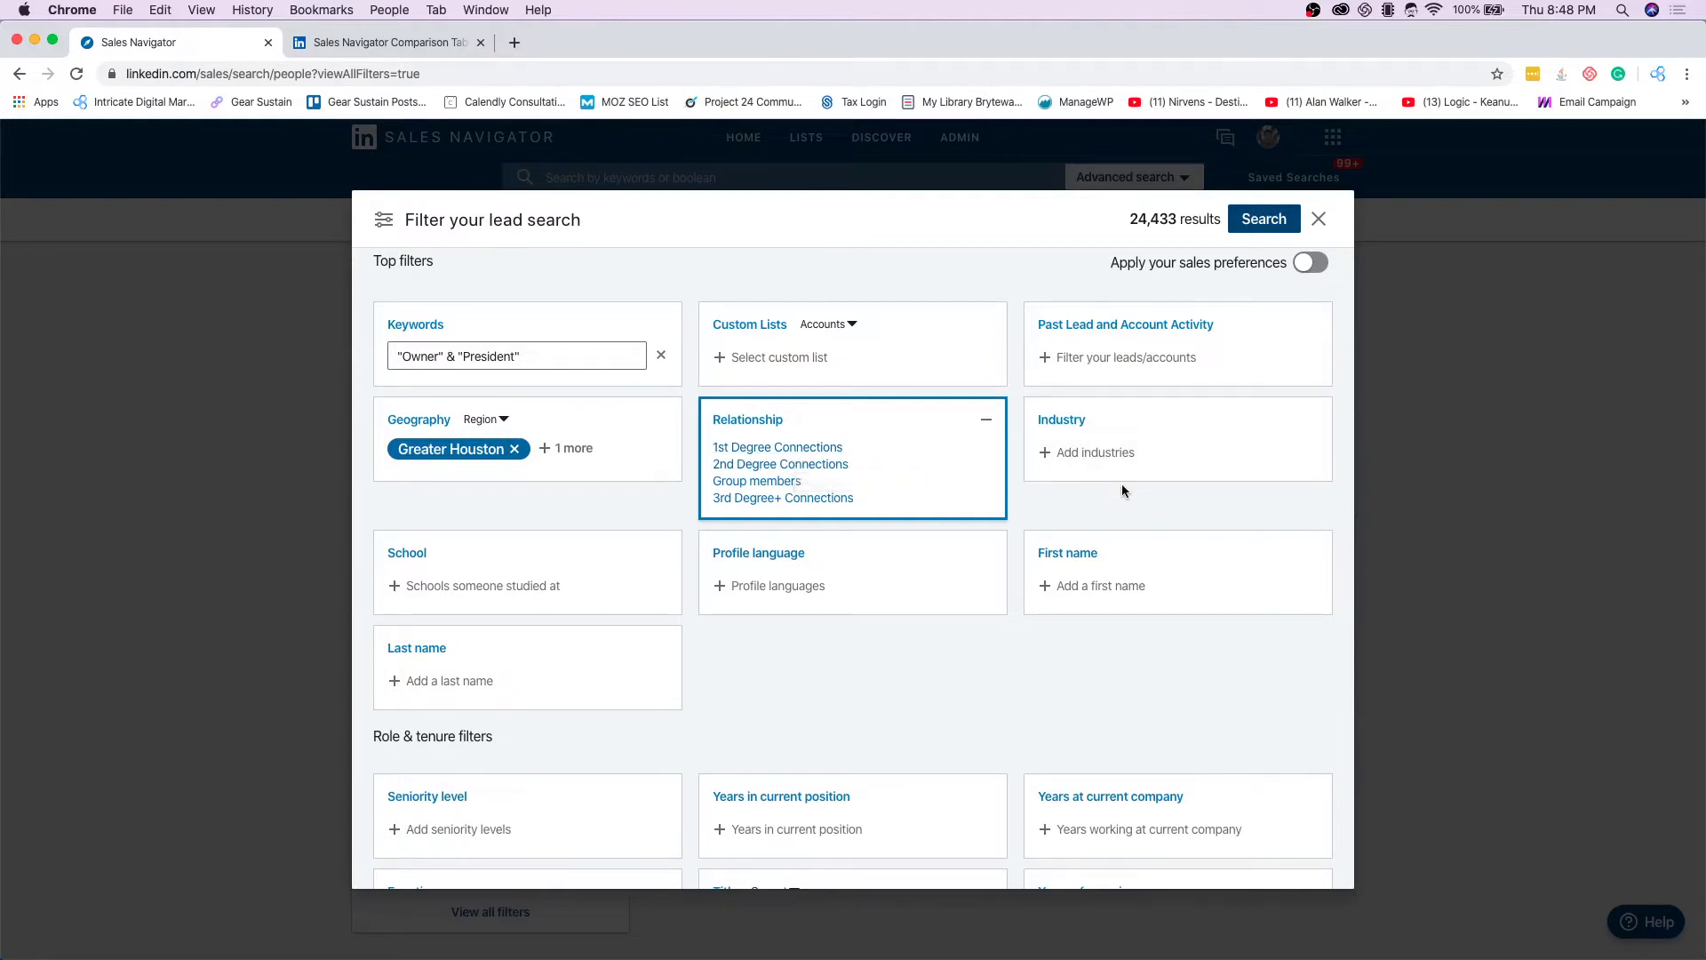
Step: Add Construction as an included industry in the lead search filters
left_click(1116, 455)
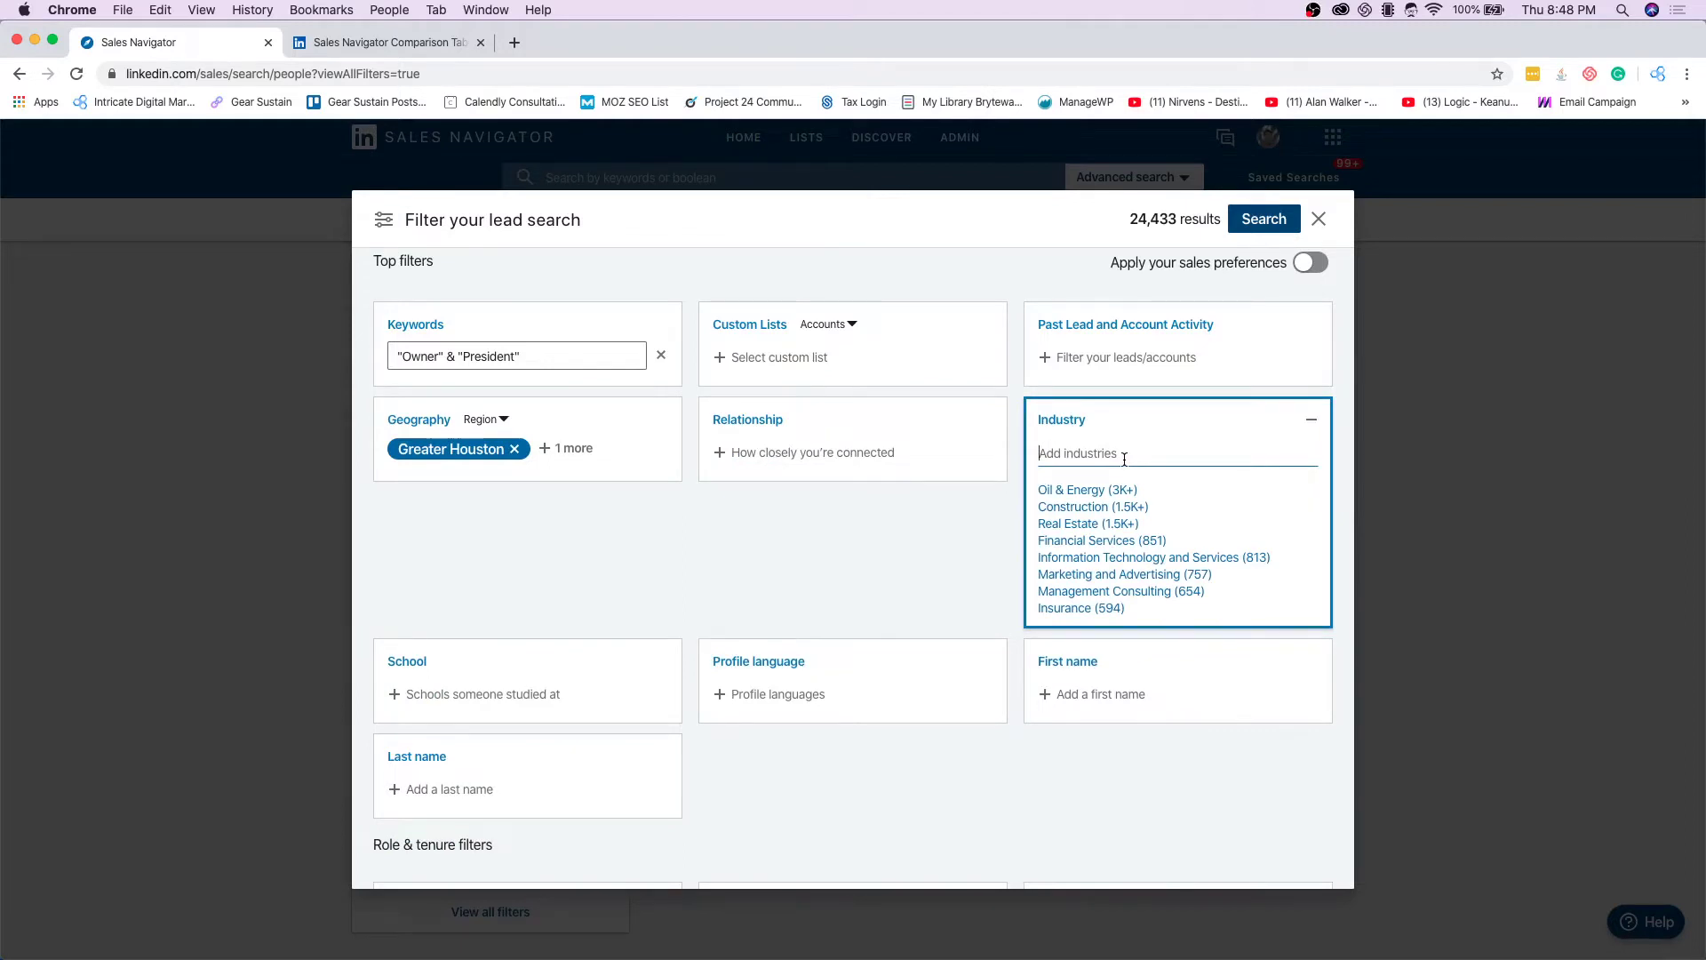
type("Construction")
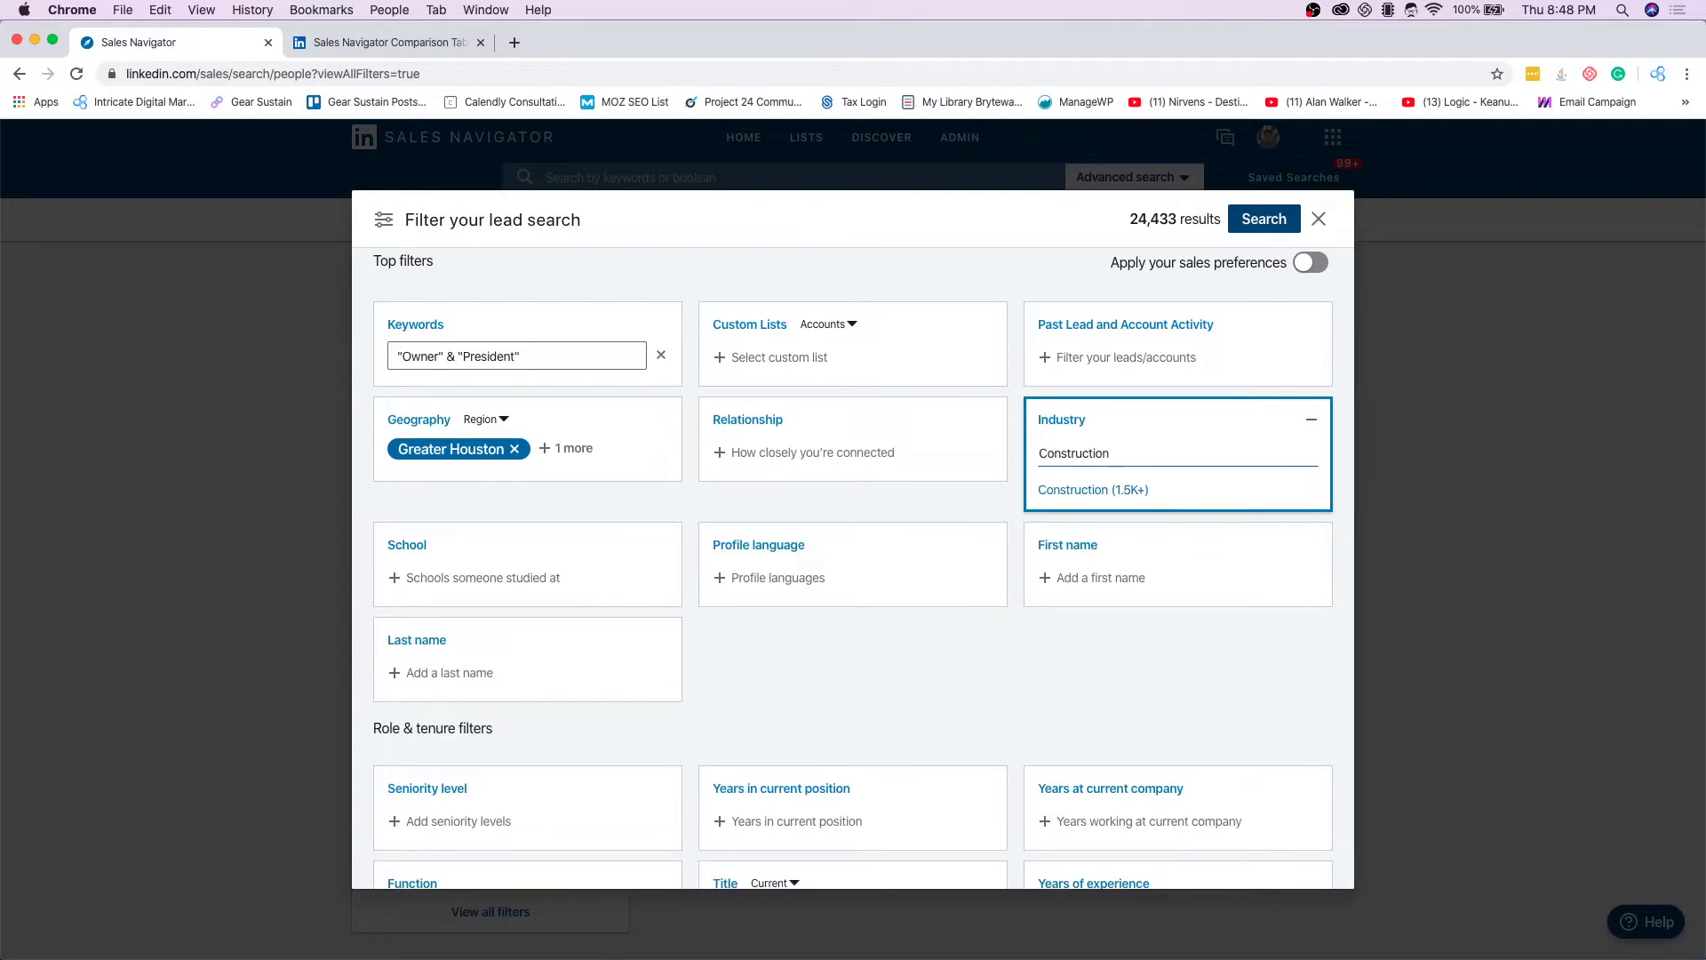
left_click(1125, 496)
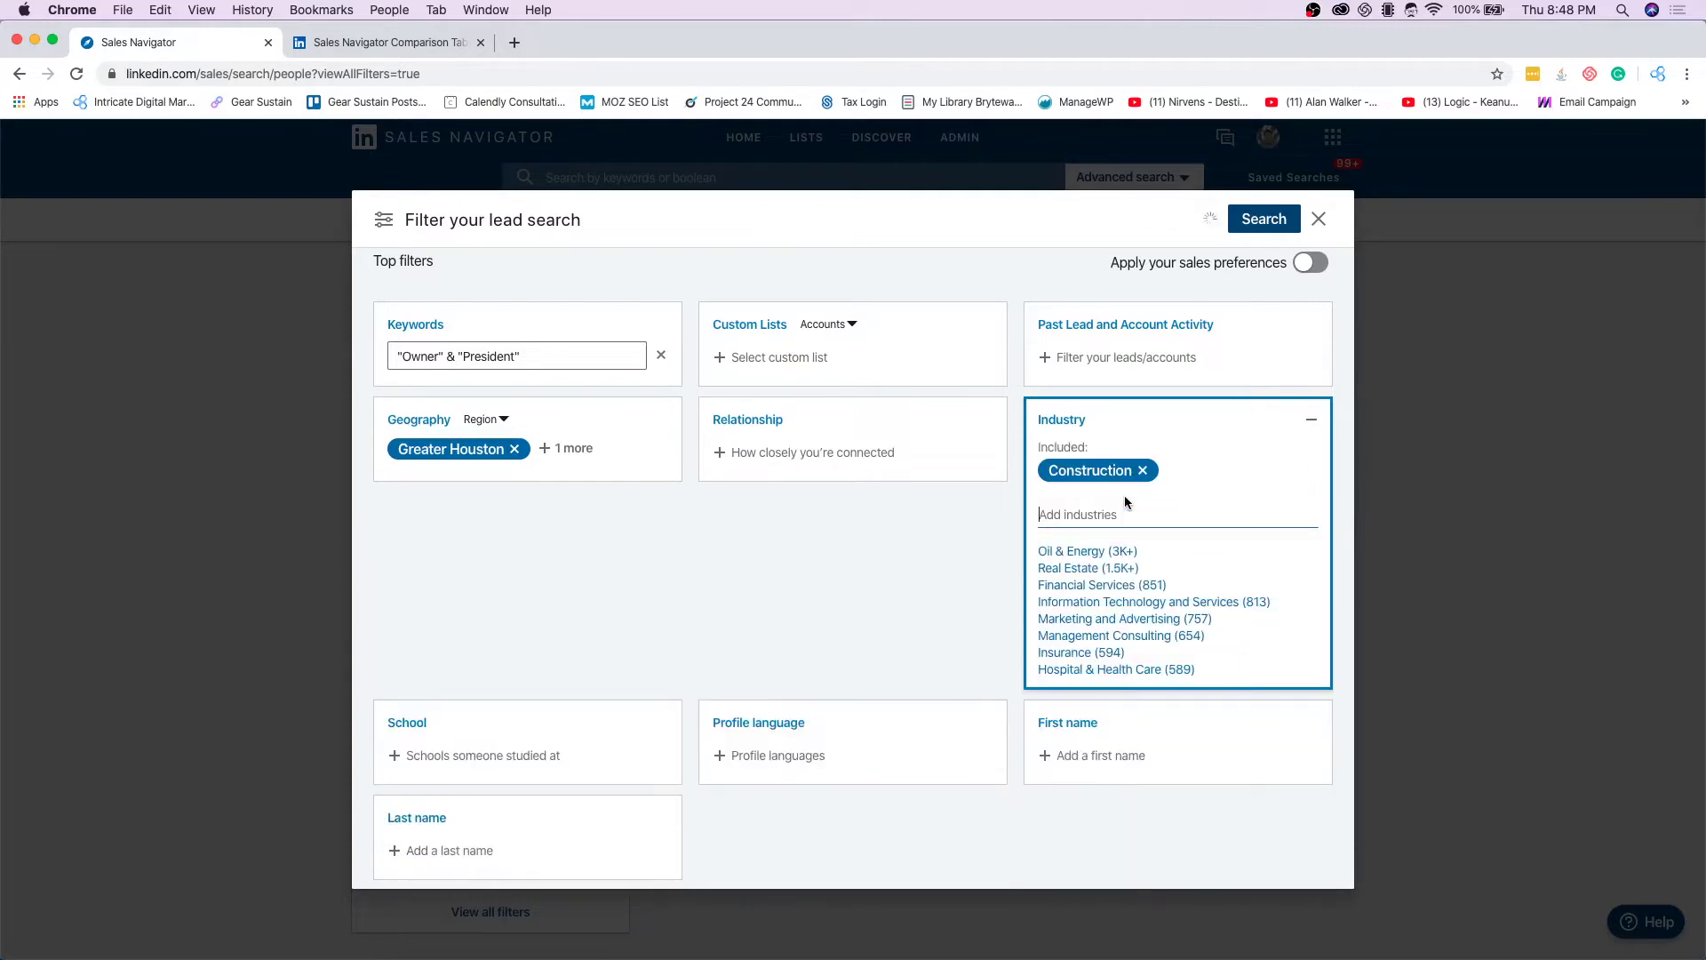
Step: Add Owner and Partner as included seniority levels in the lead search filters
left_click(1003, 516)
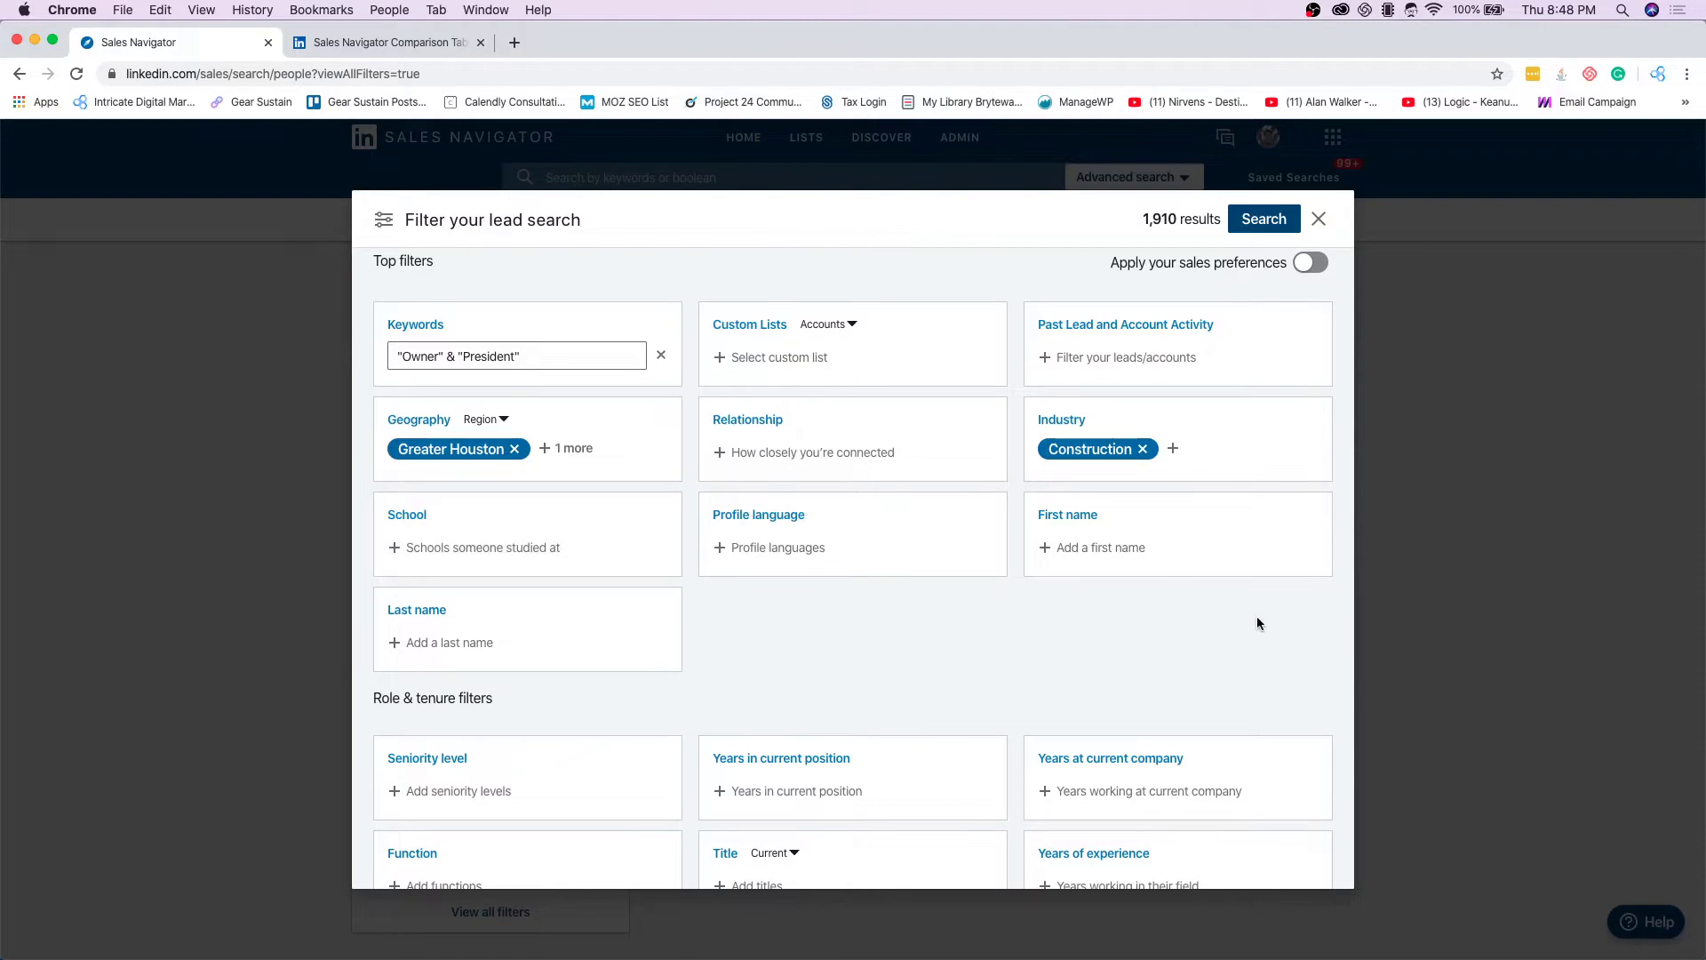
scroll(574, 610, "down", 5)
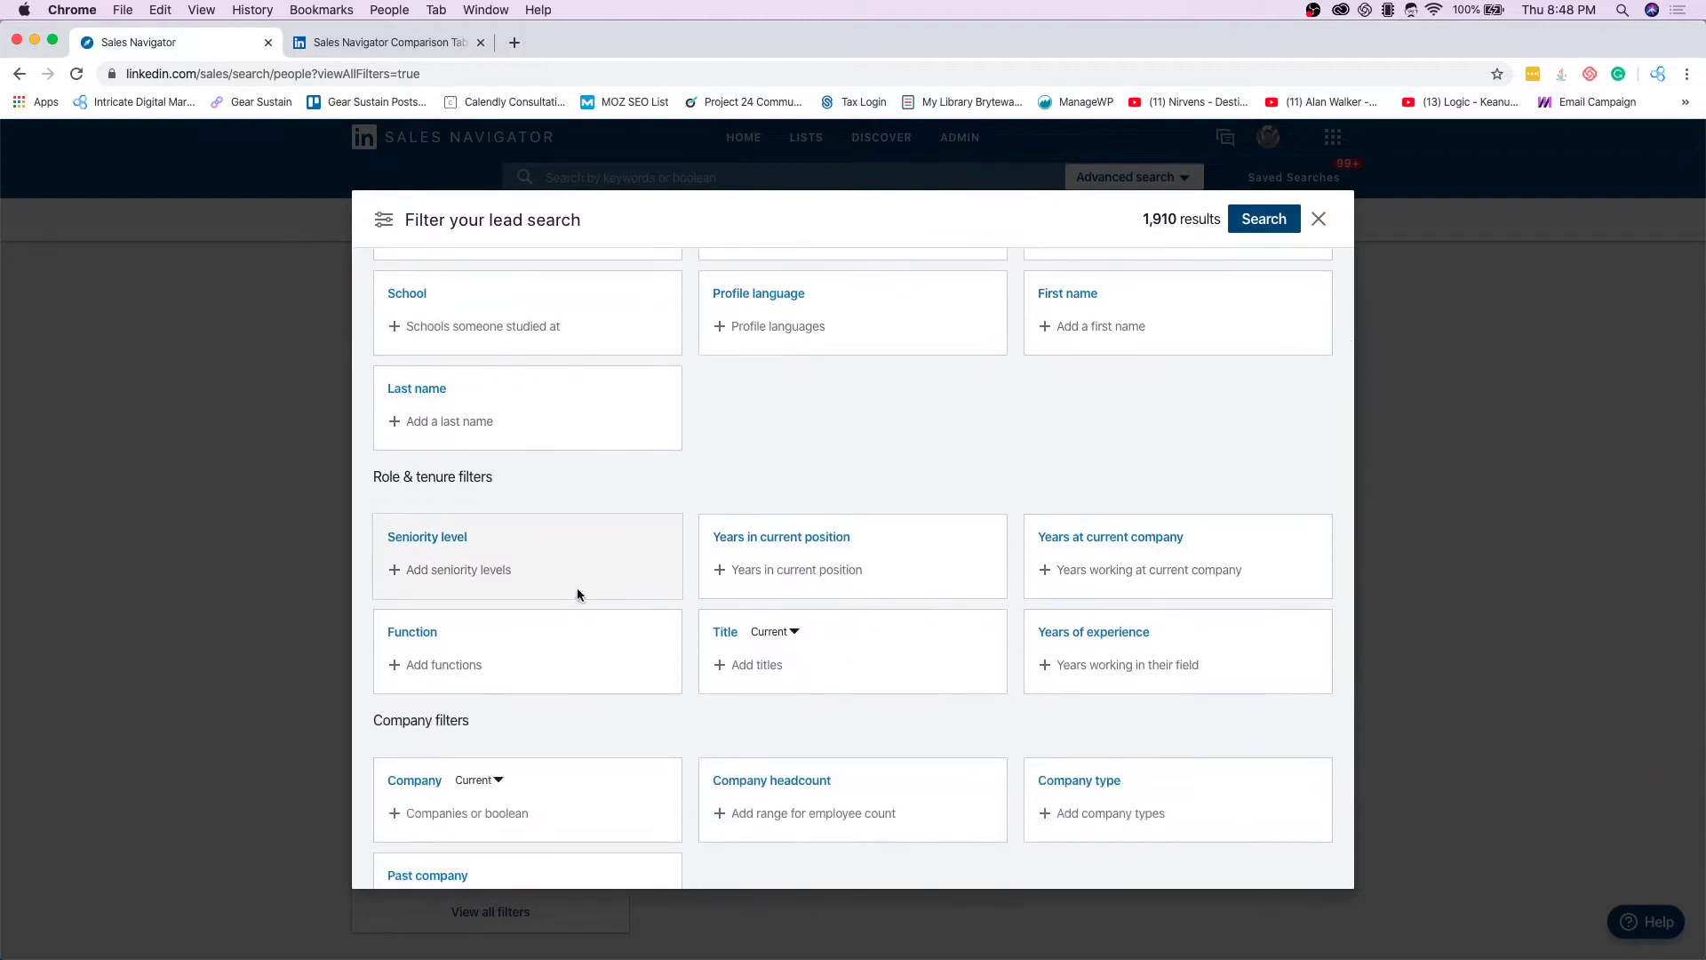
scroll(577, 592, "down", 2)
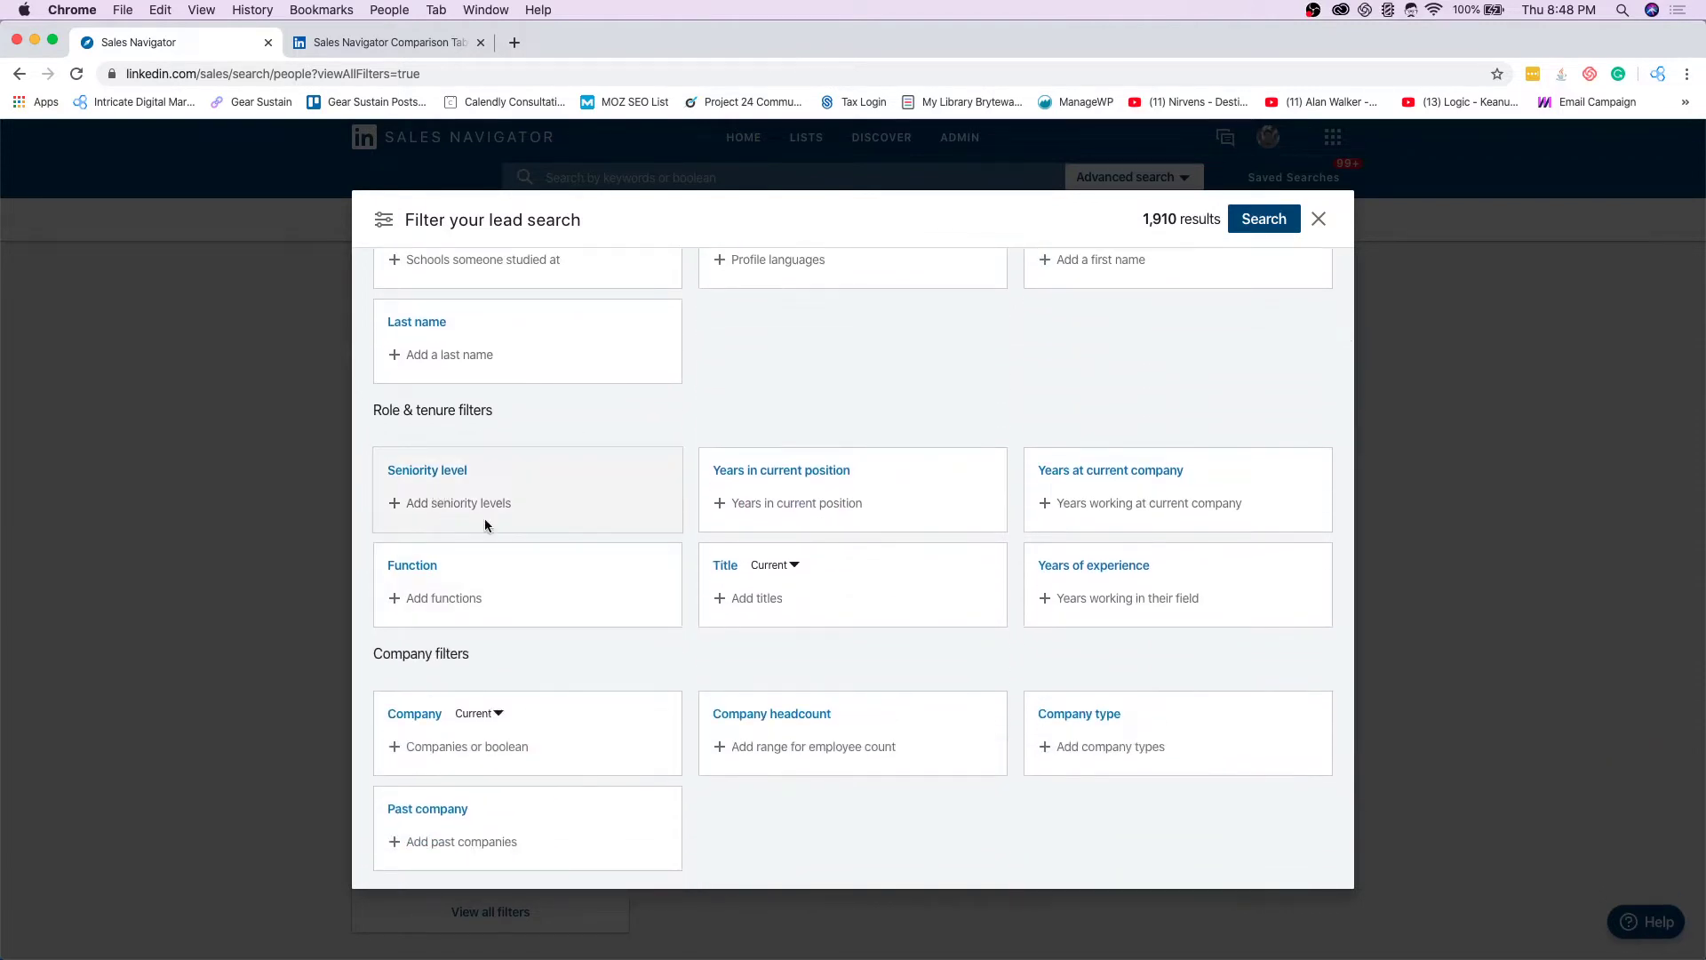
scroll(485, 525, "up", 2)
left_click(462, 563)
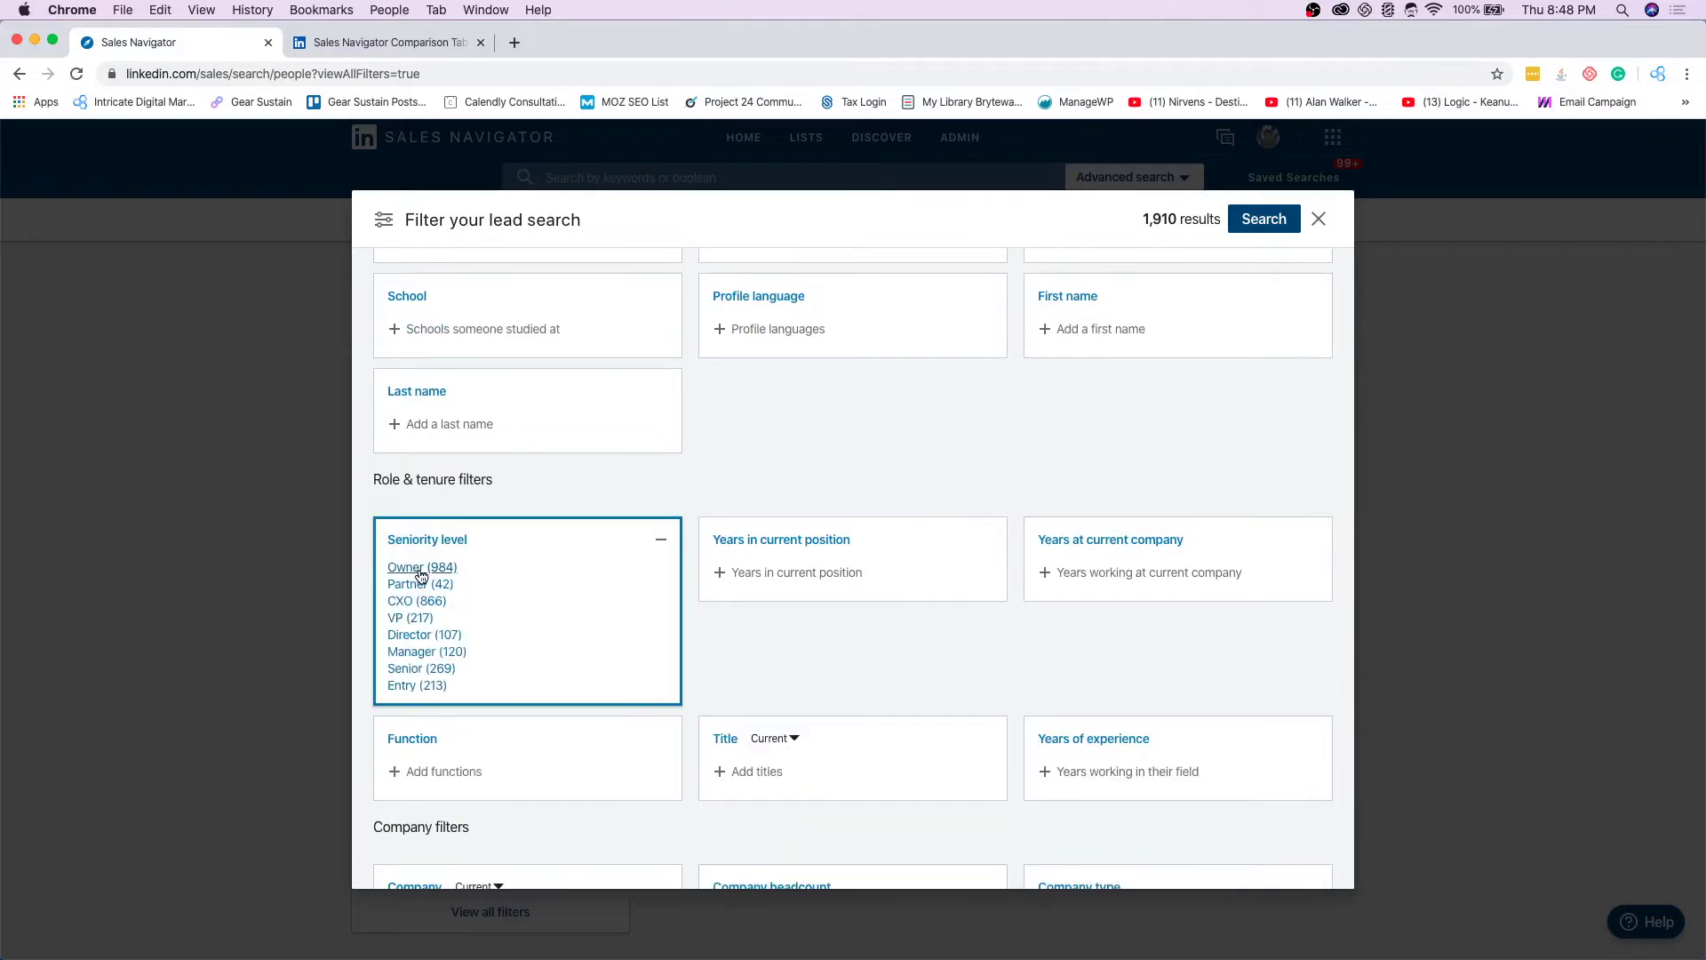
left_click(421, 569)
left_click(421, 630)
left_click(755, 482)
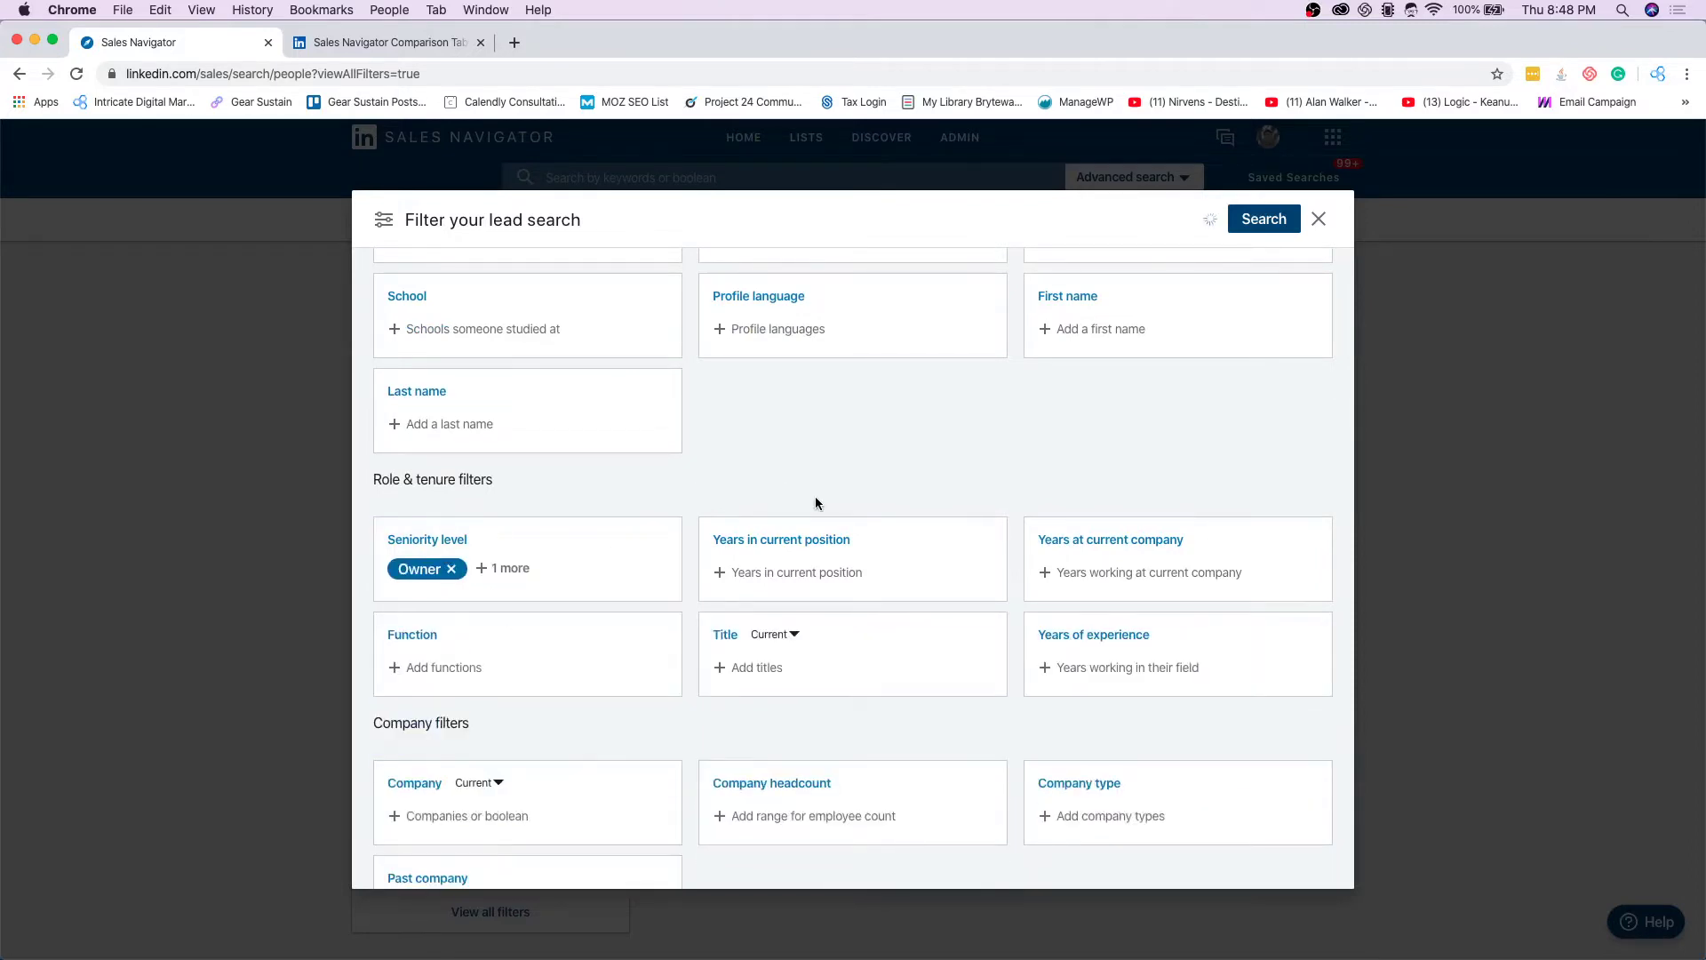
Step: Try Control Products as an included current company in the lead search filters, and remove it again
left_click(810, 590)
scroll(786, 588, "down", 2)
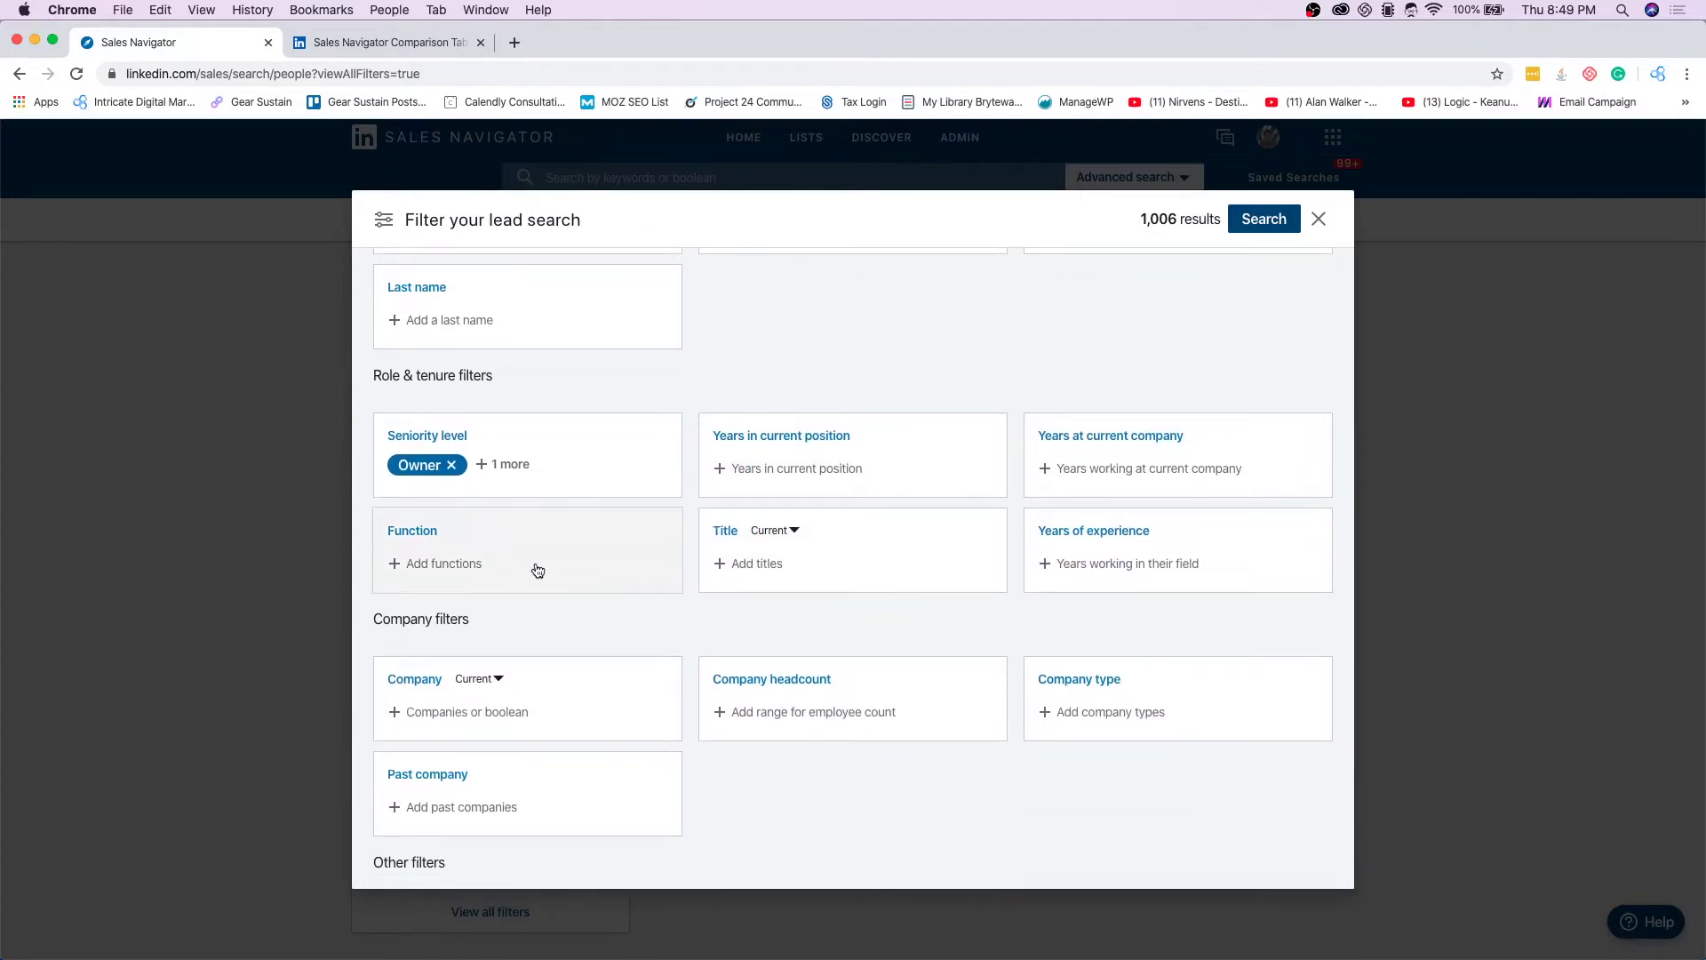
scroll(567, 613, "down", 2)
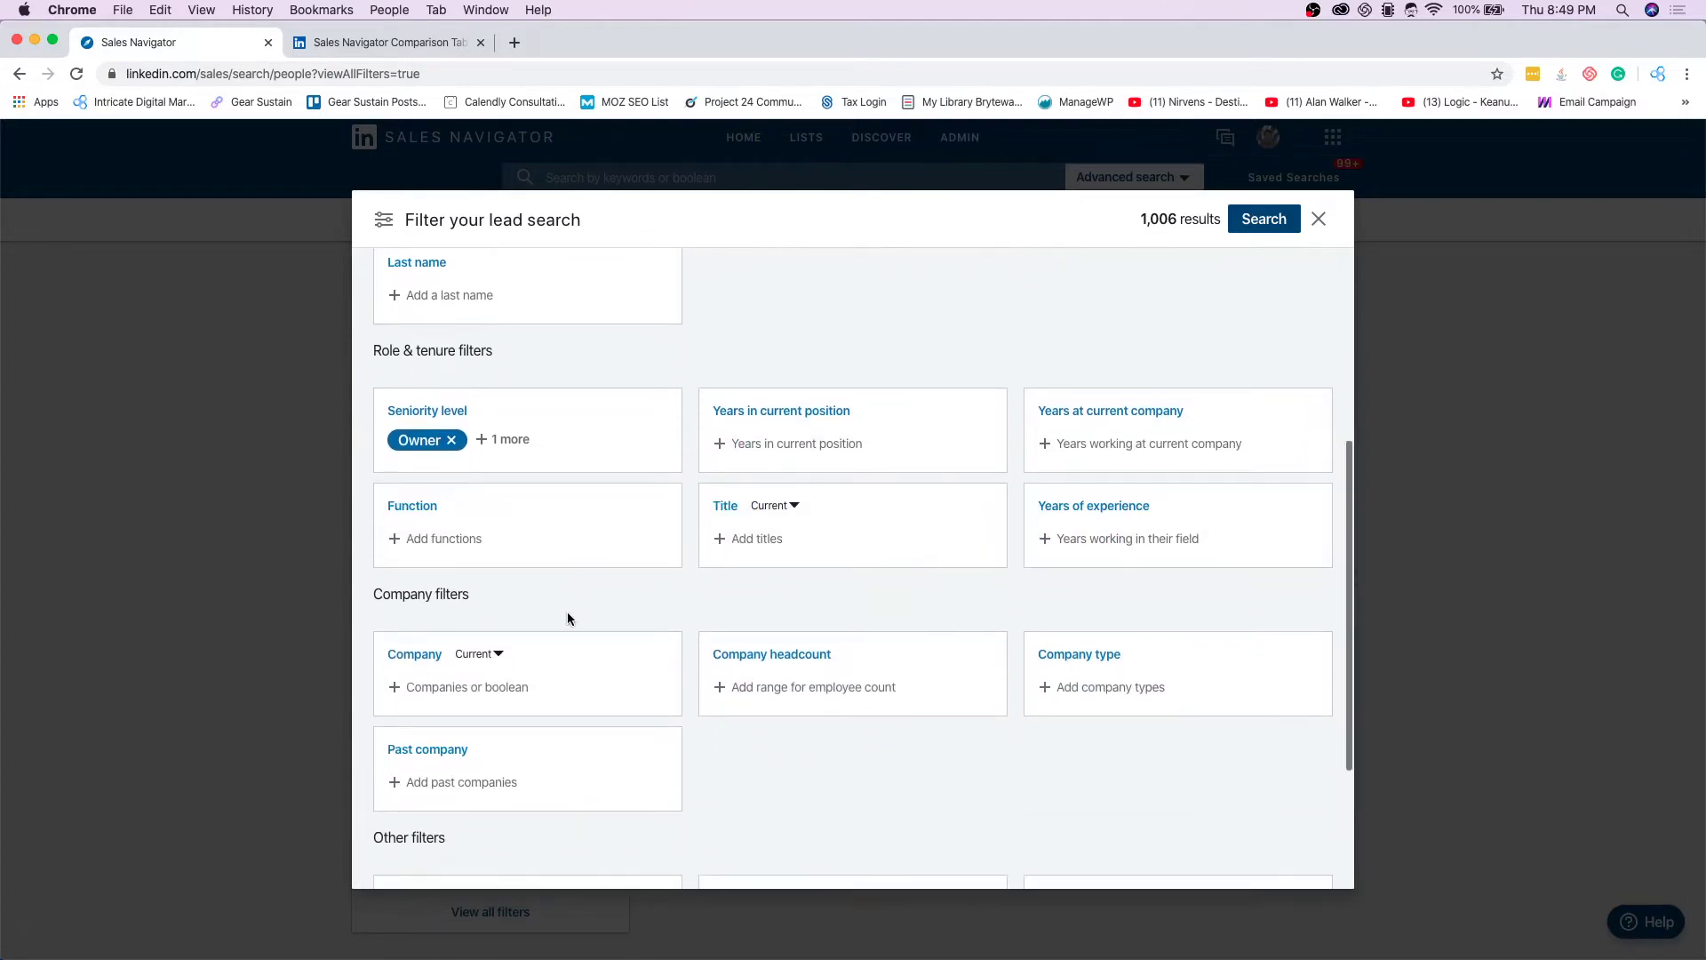
left_click(464, 589)
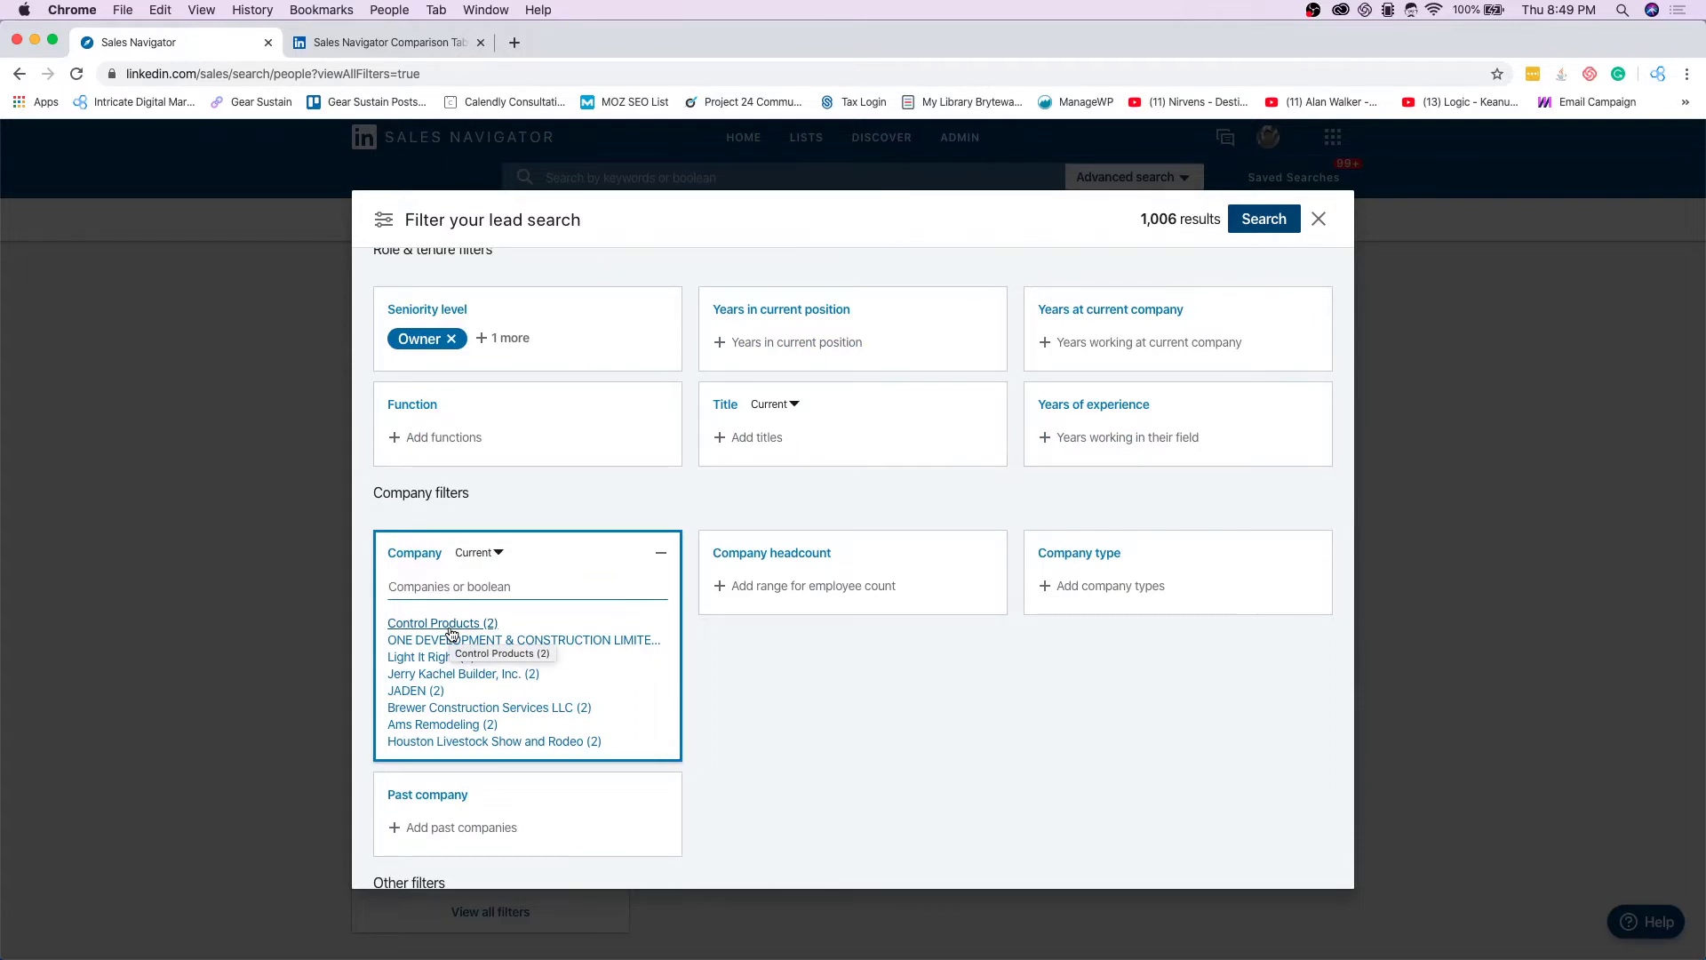
left_click(613, 514)
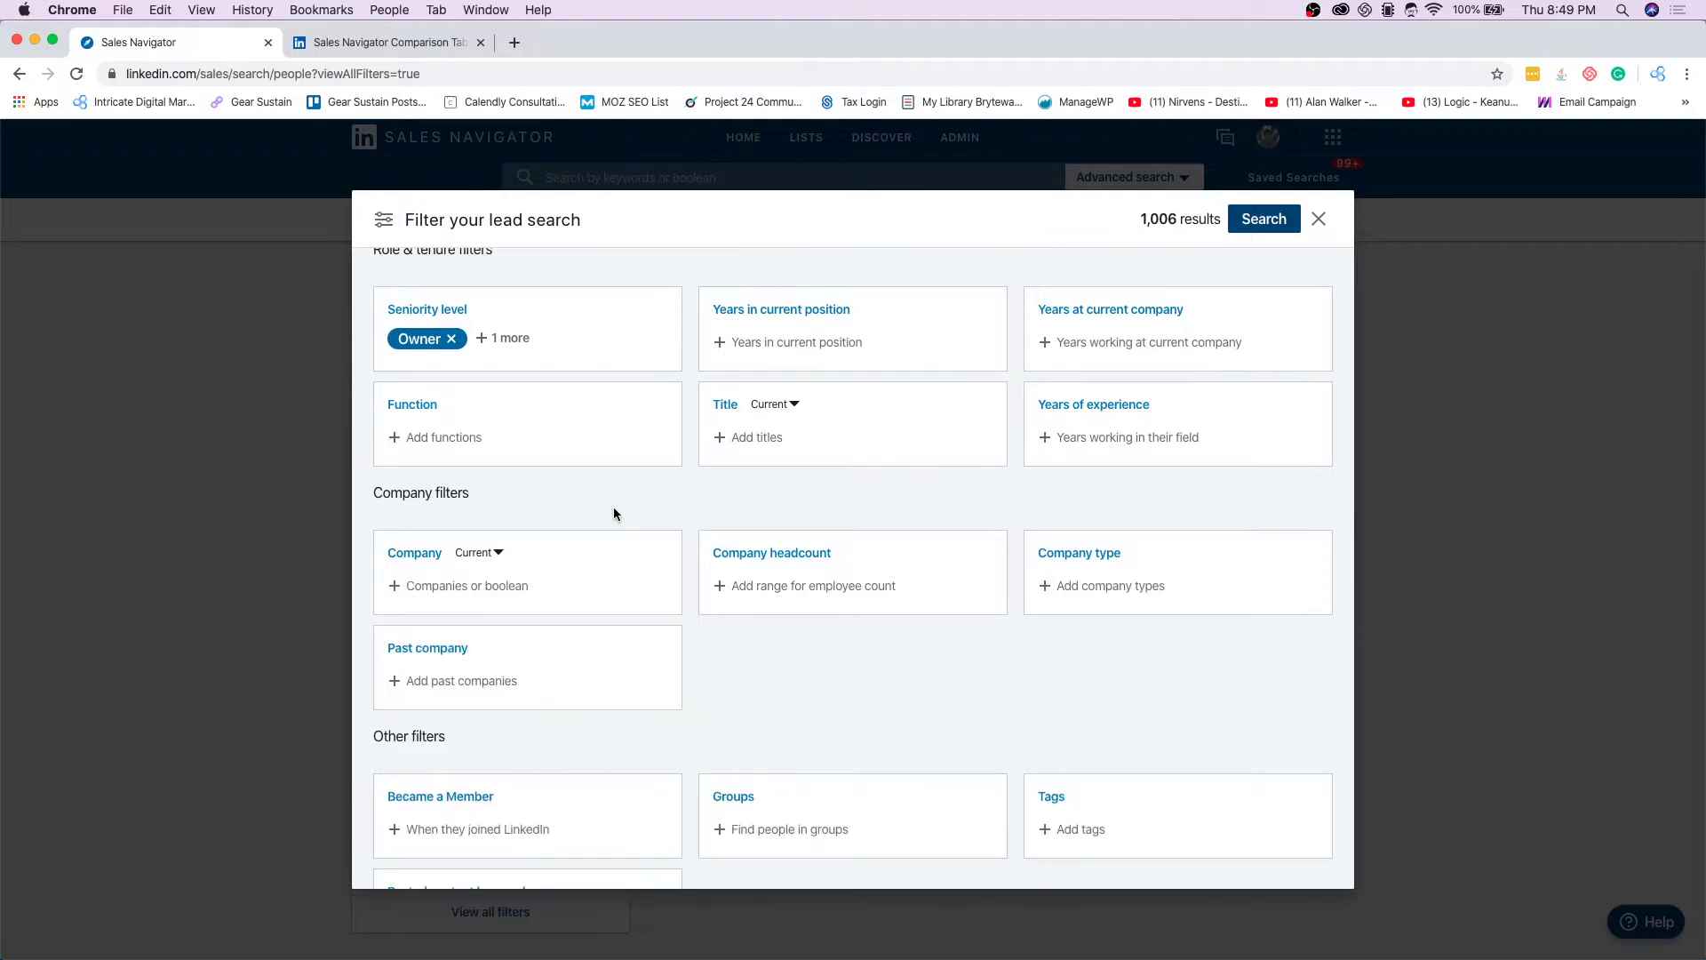
left_click(598, 558)
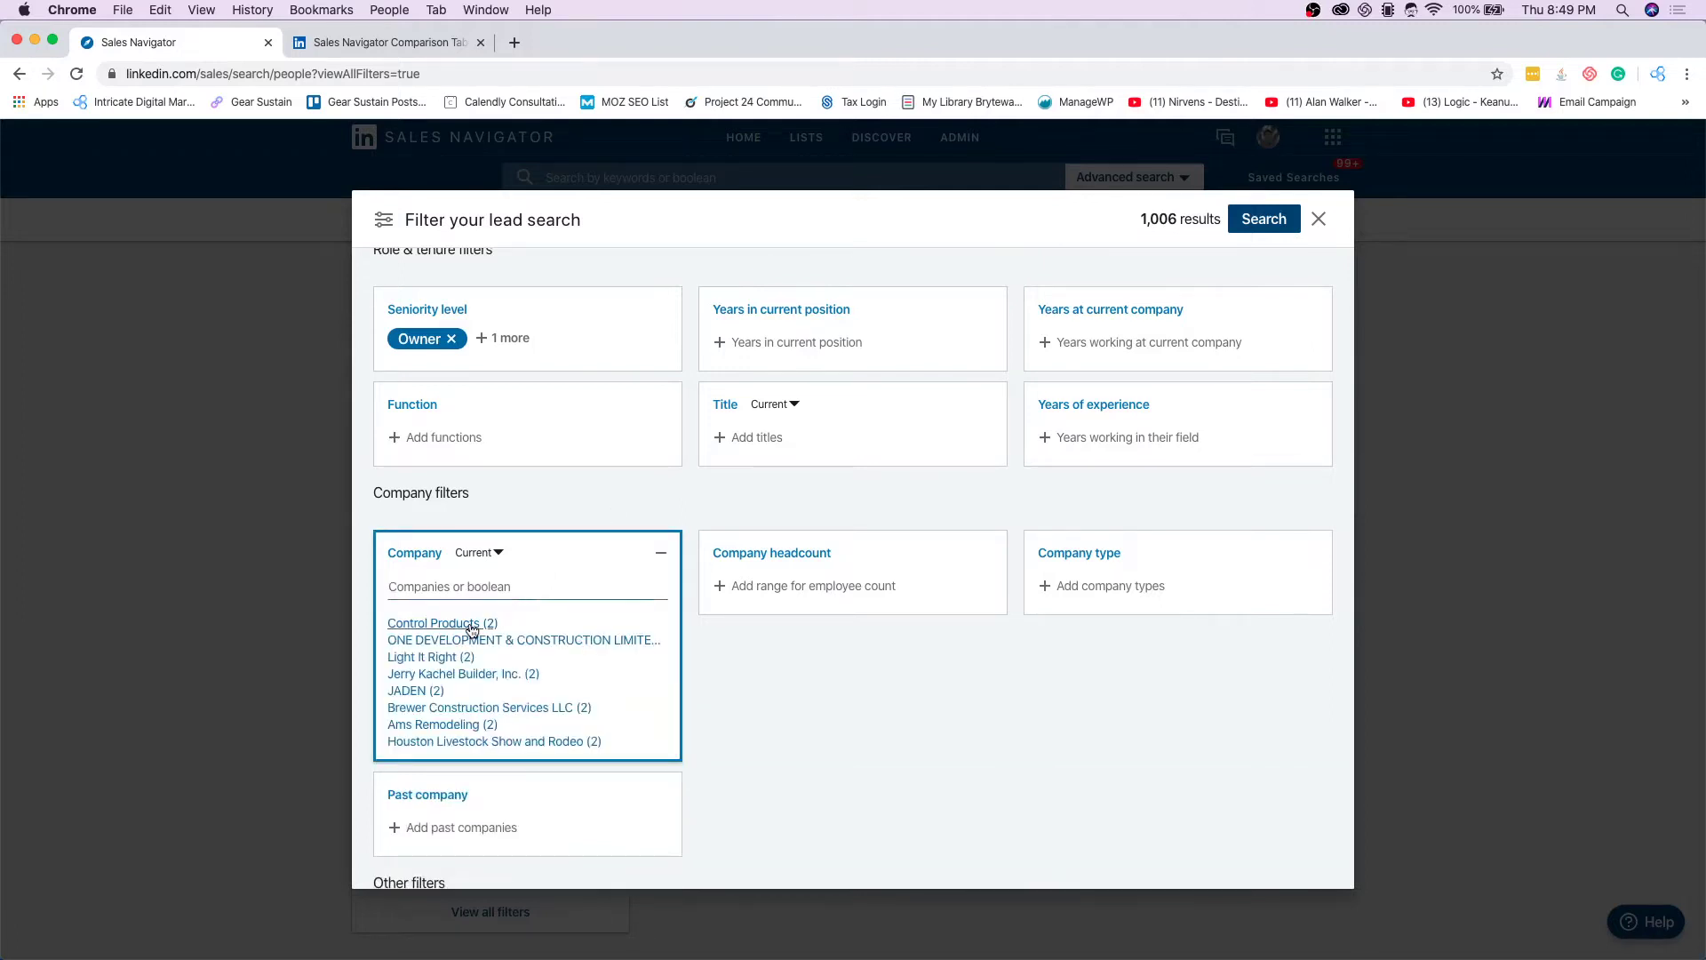
left_click(440, 631)
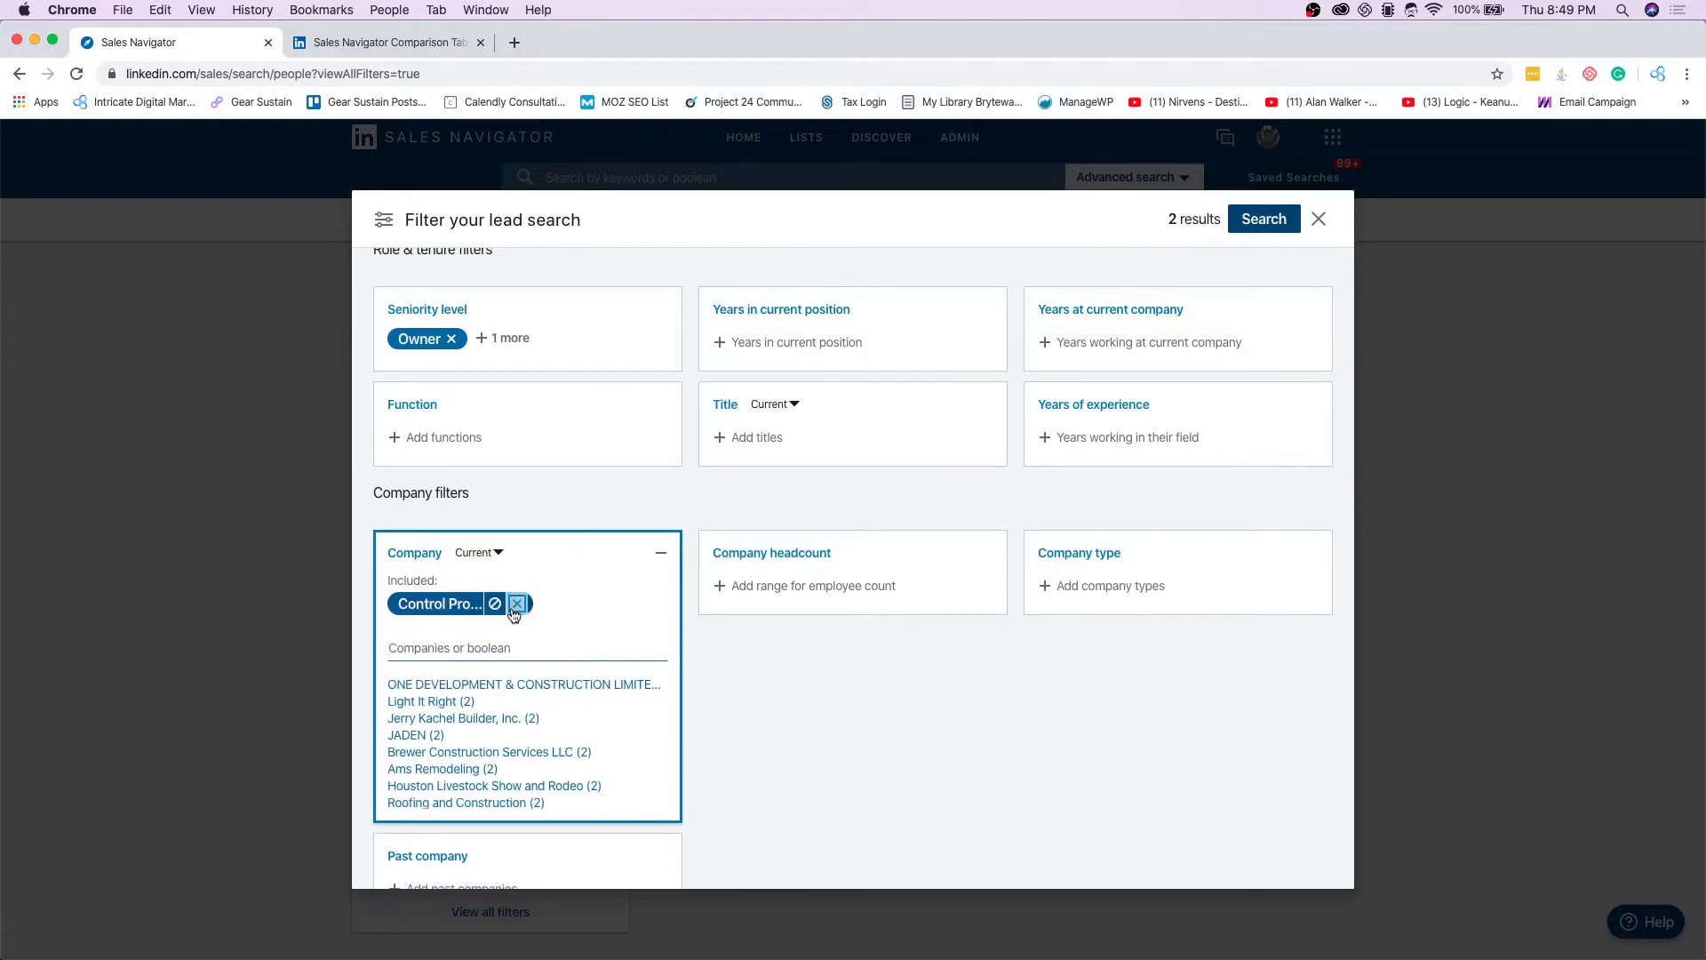
left_click(517, 603)
left_click(660, 552)
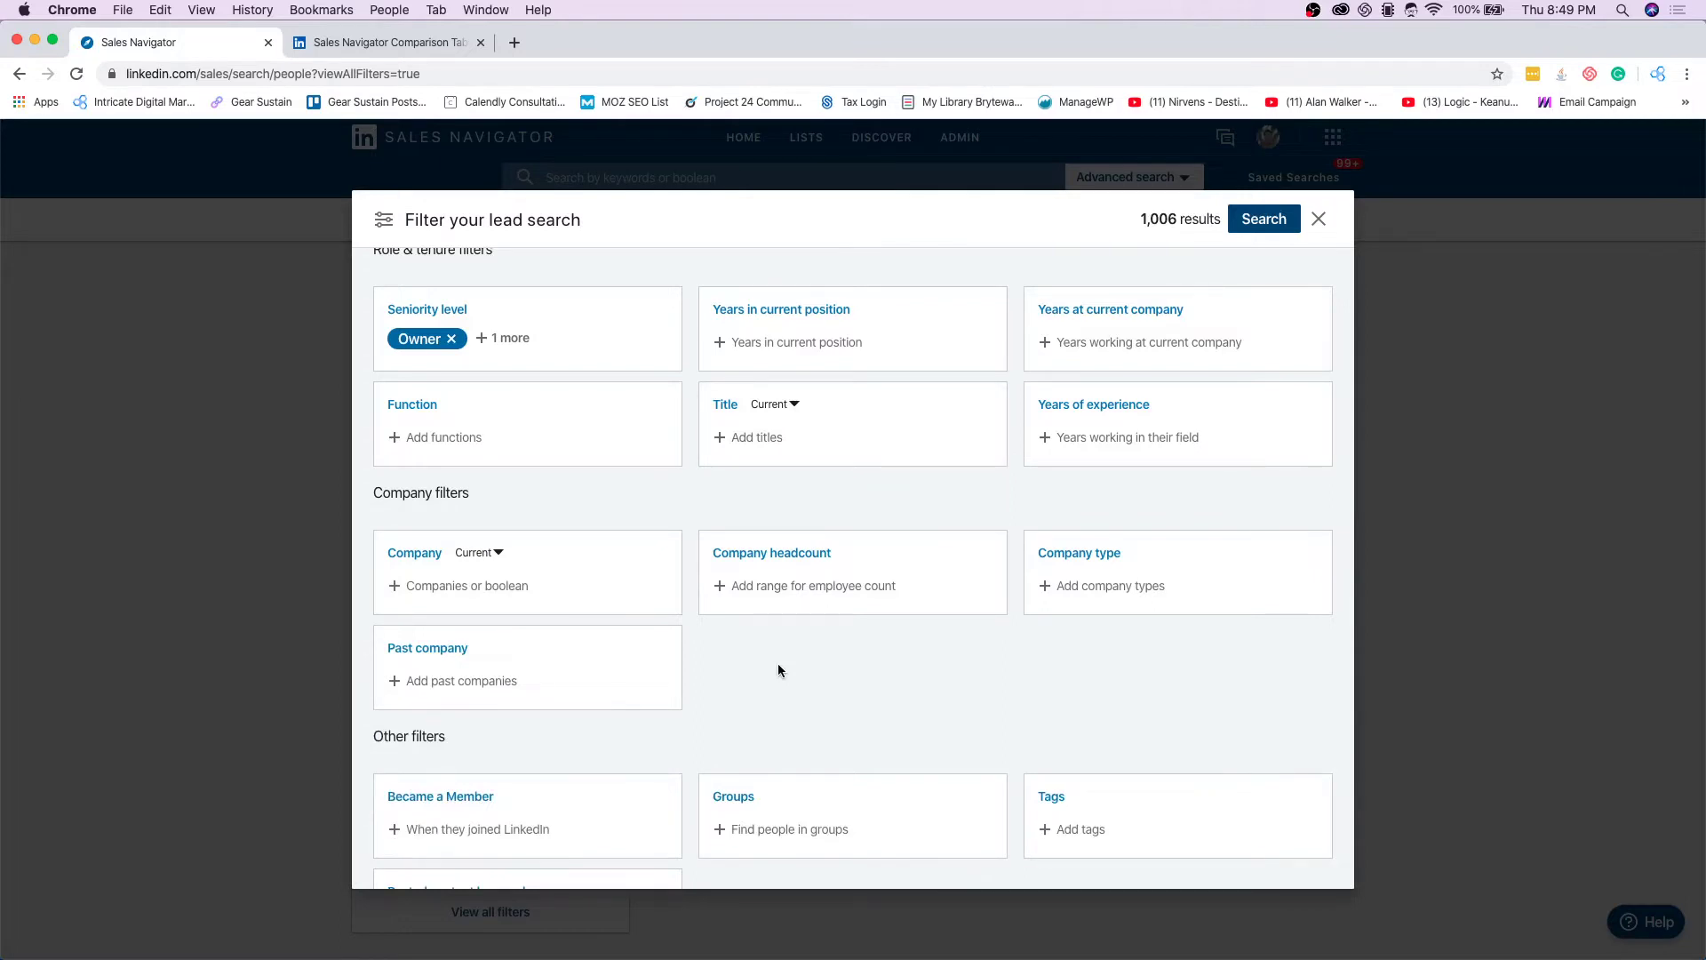
Step: Set the company headcount filter to 11-50, 51-200 and 201-500 employees
left_click(791, 587)
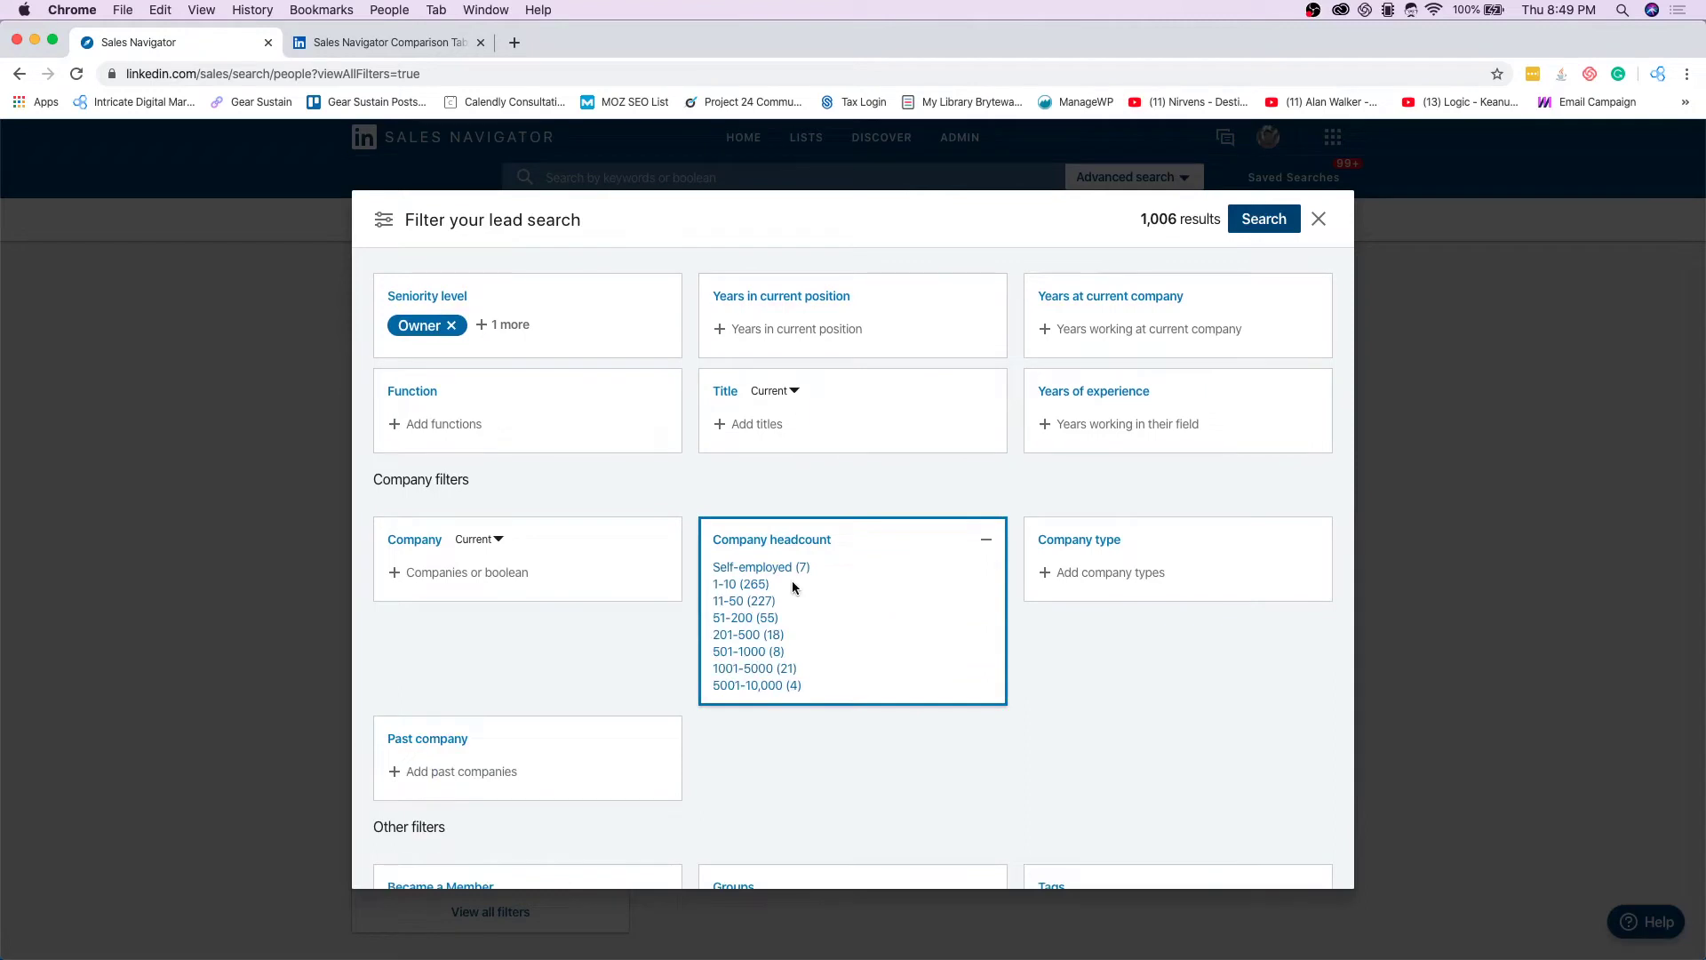
left_click(747, 601)
left_click(742, 633)
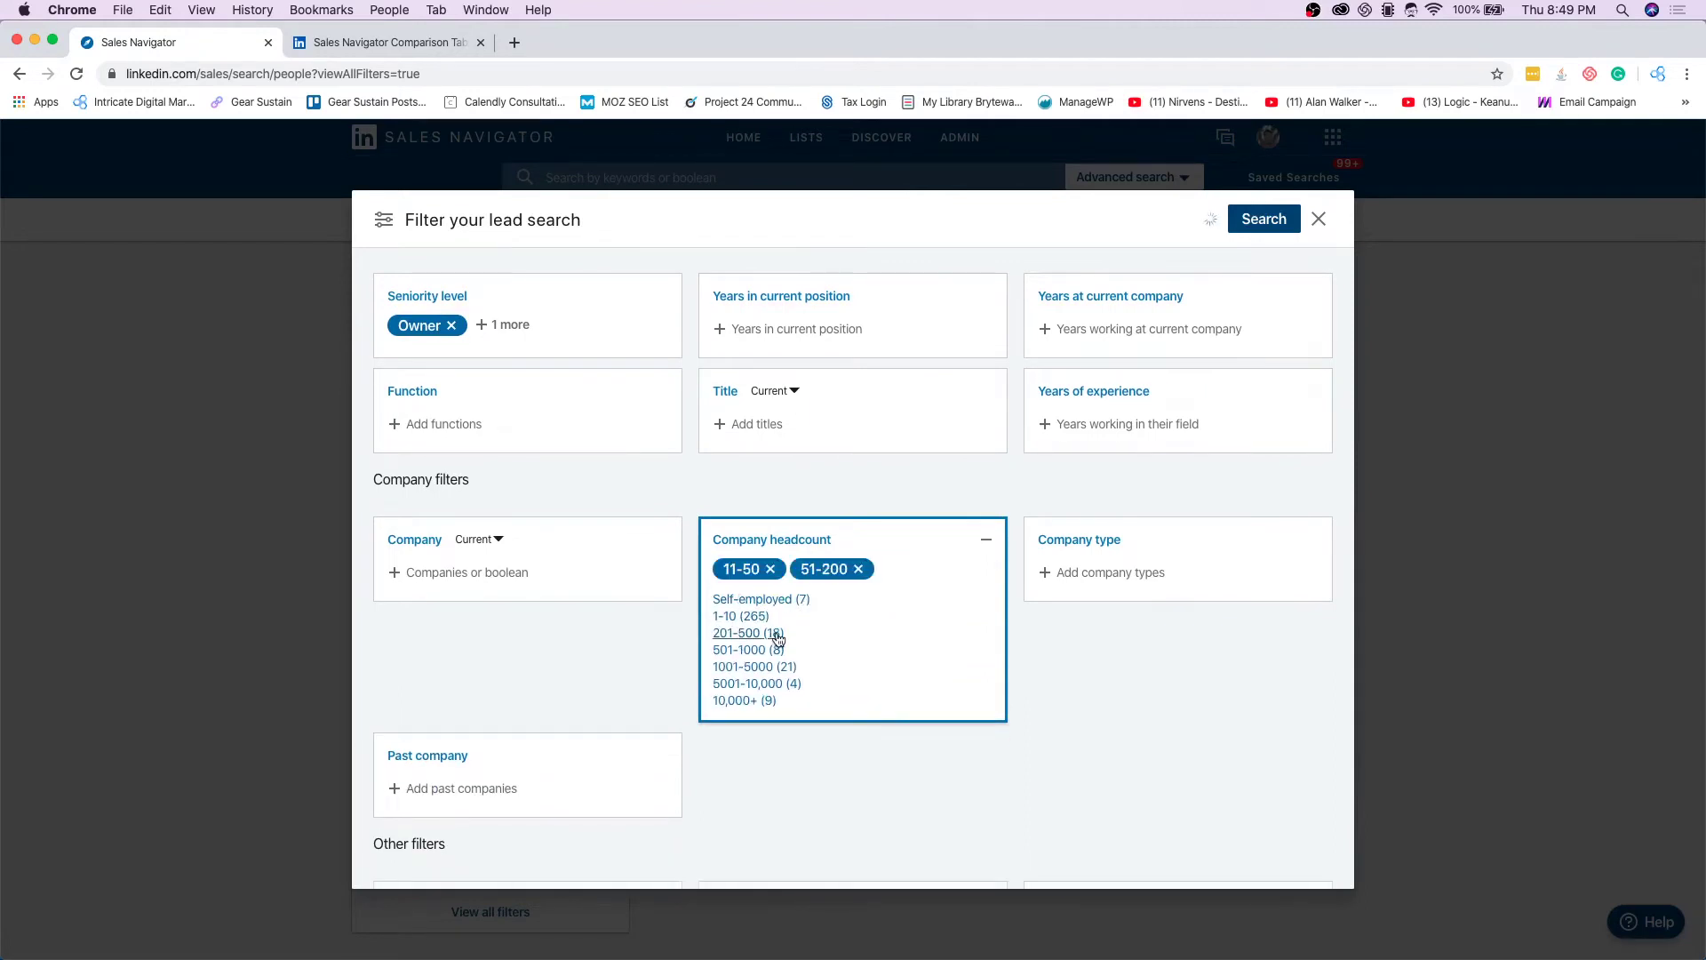
left_click(740, 635)
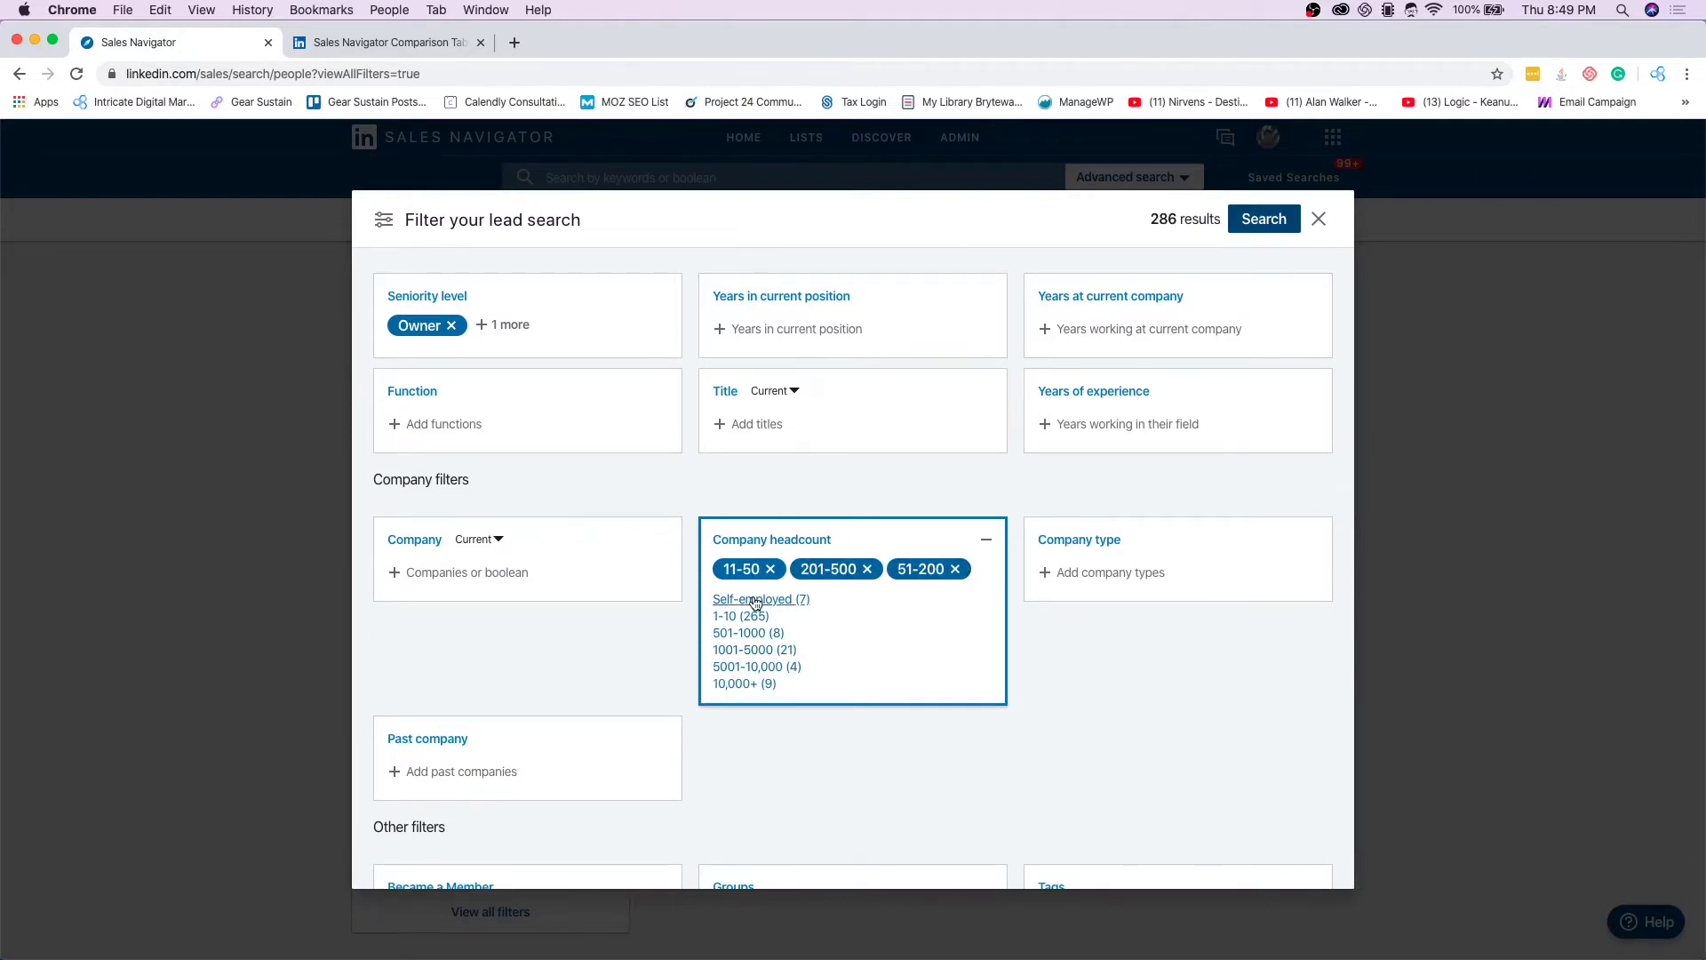
triple_click(1157, 219)
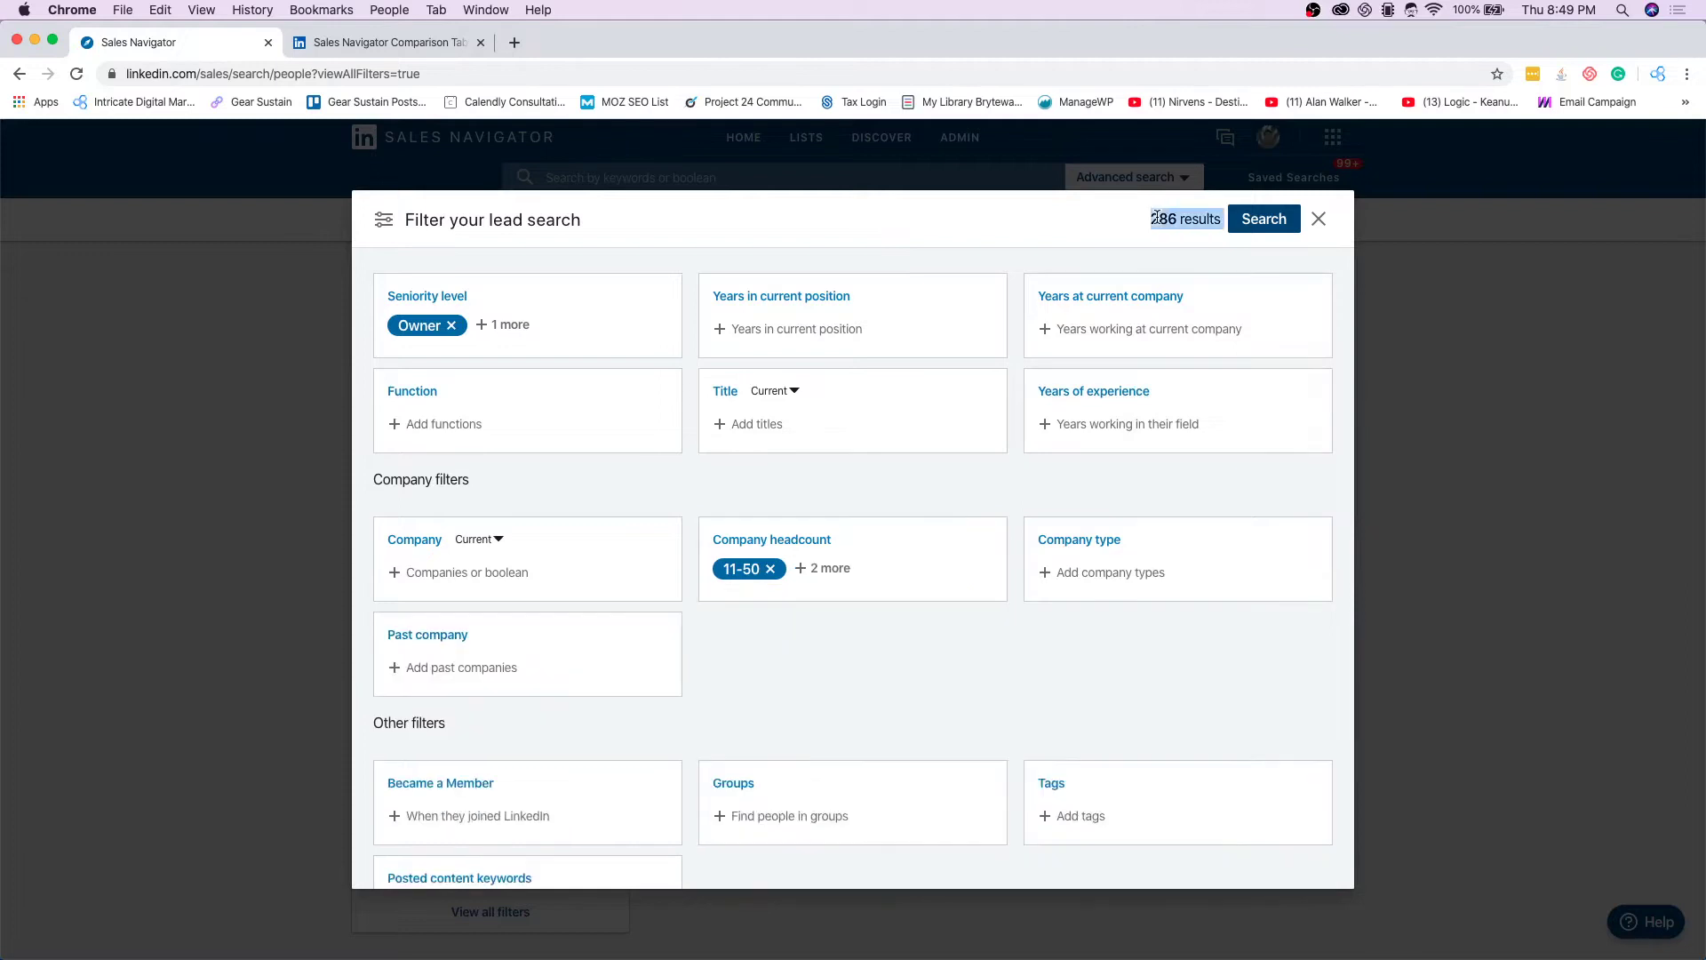
double_click(1158, 219)
left_click(1169, 219)
Step: Run the filtered lead search and look through the applied filters and the resulting leads
scroll(846, 682, "down", 3)
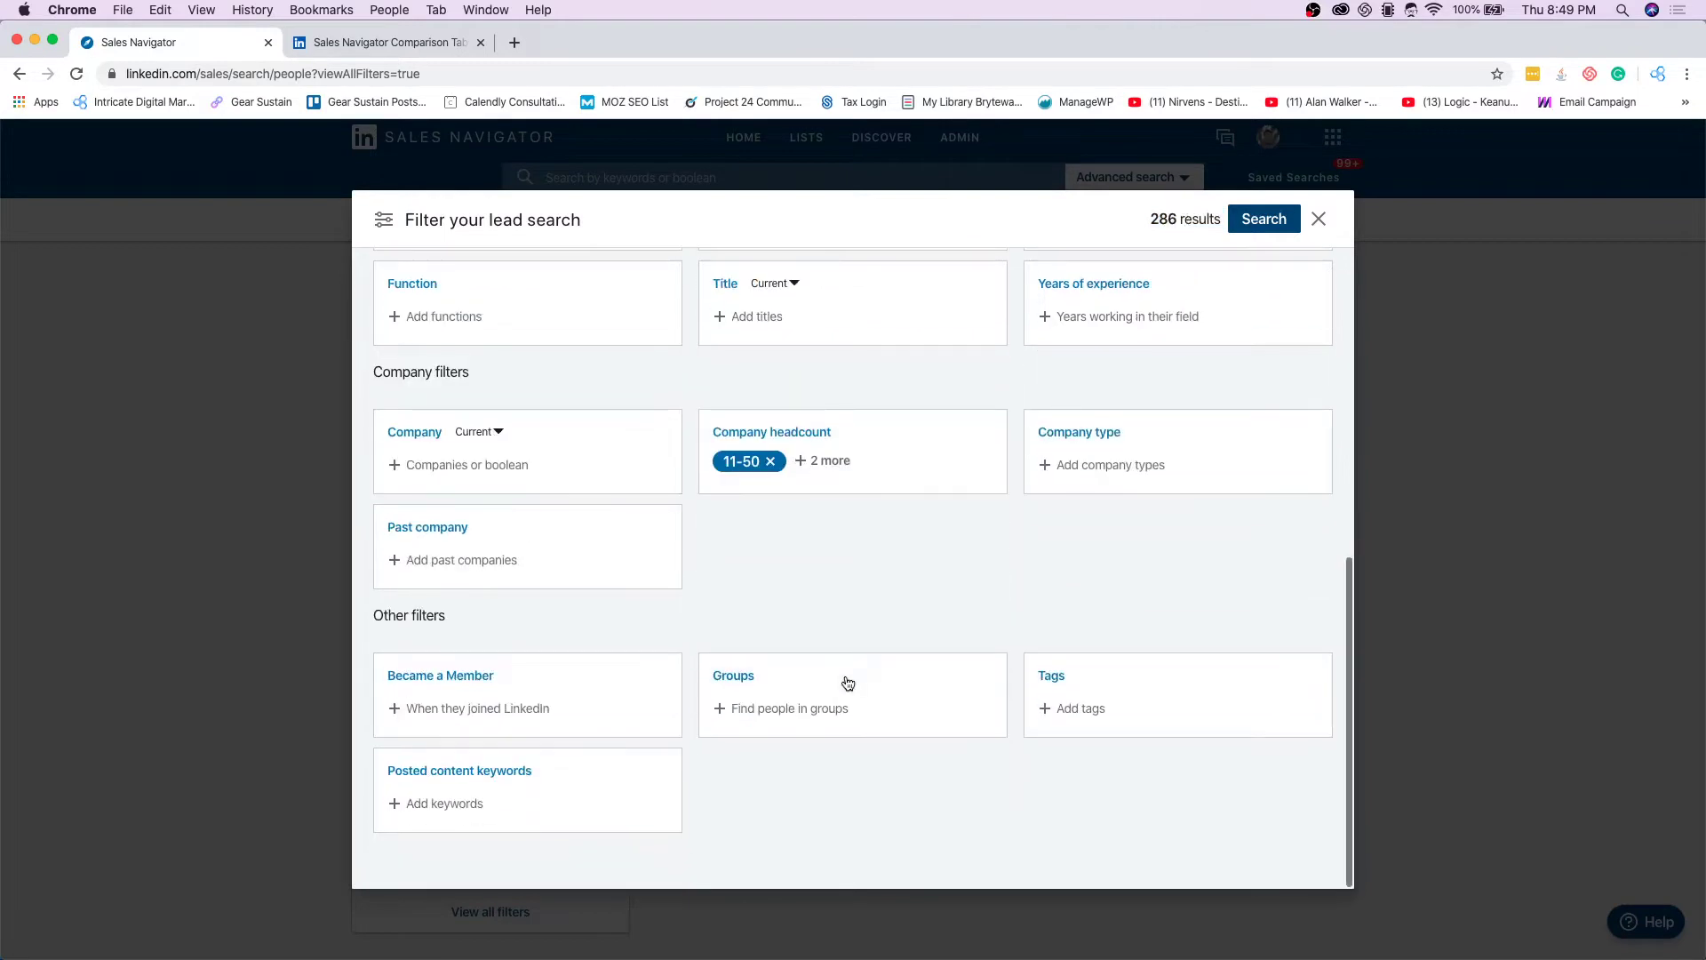
scroll(1093, 506, "up", 5)
left_click(1264, 218)
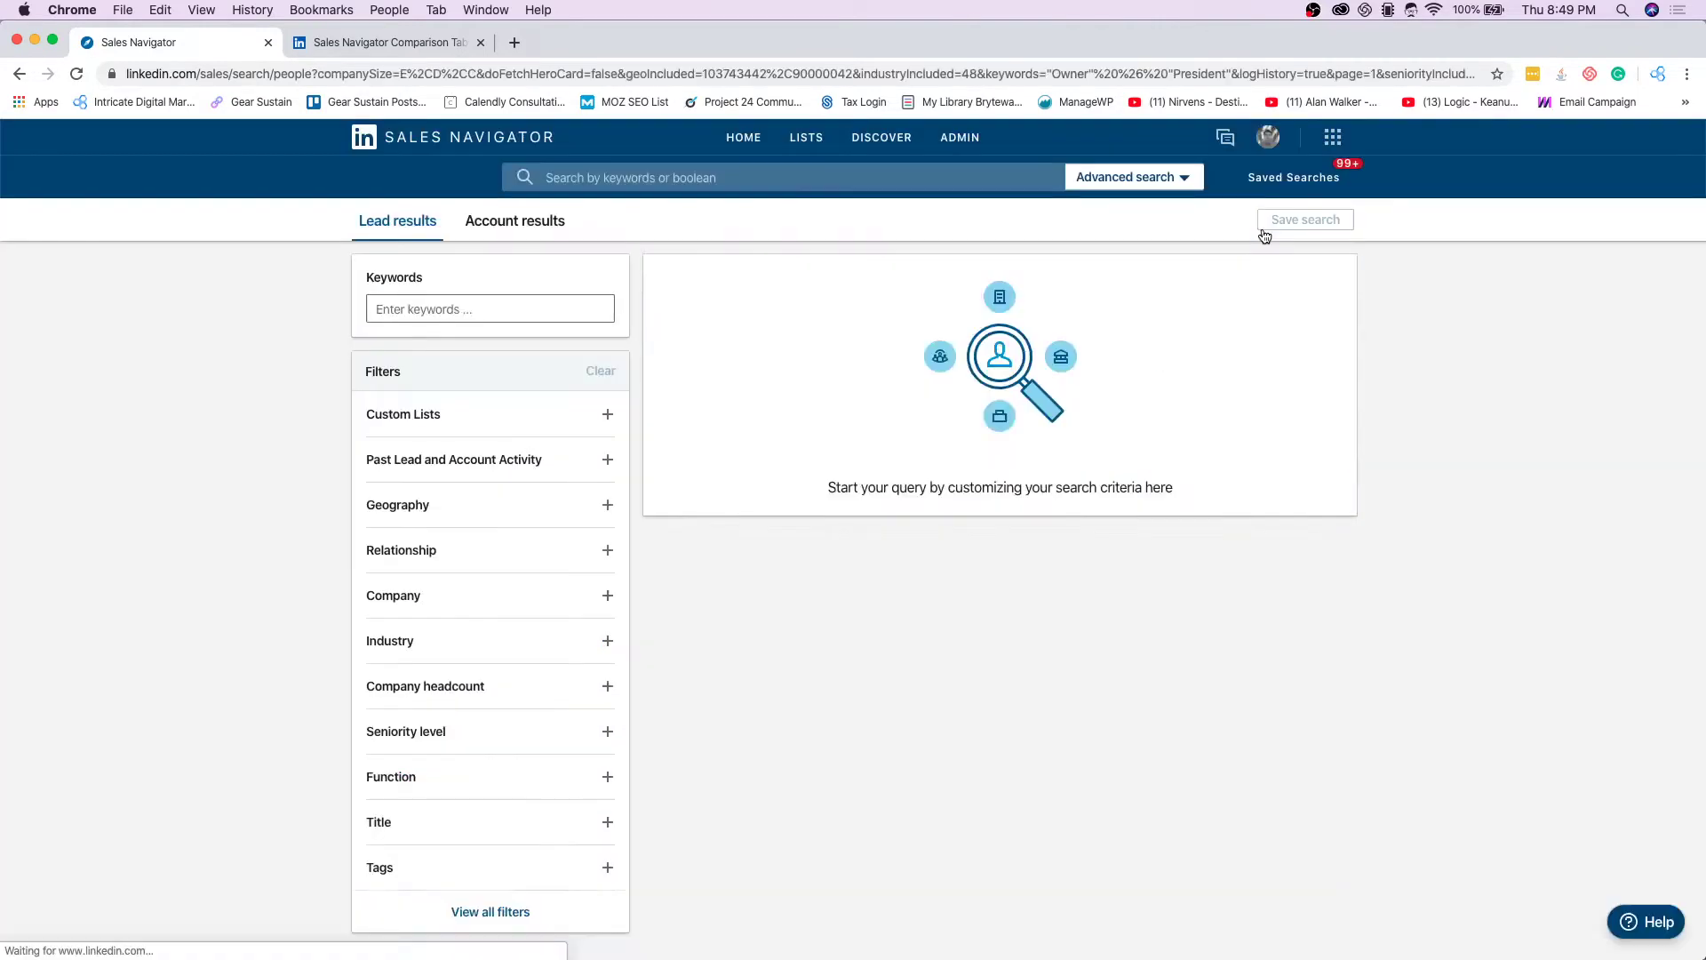
scroll(544, 635, "down", 3)
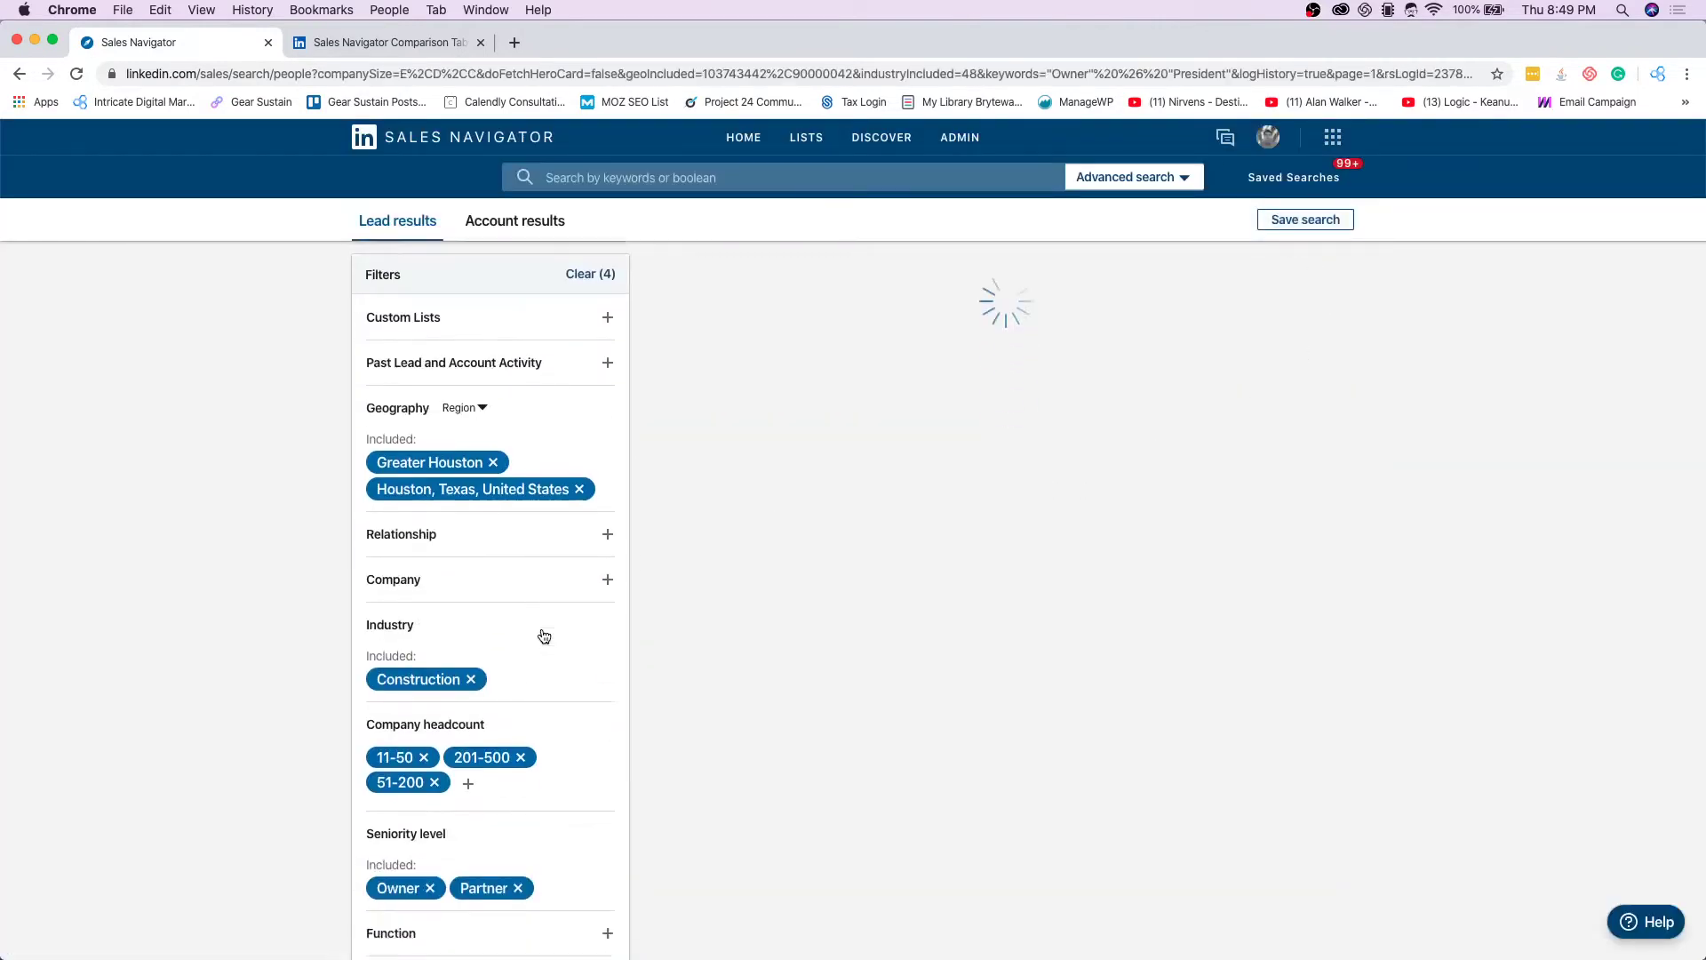
scroll(544, 634, "down", 5)
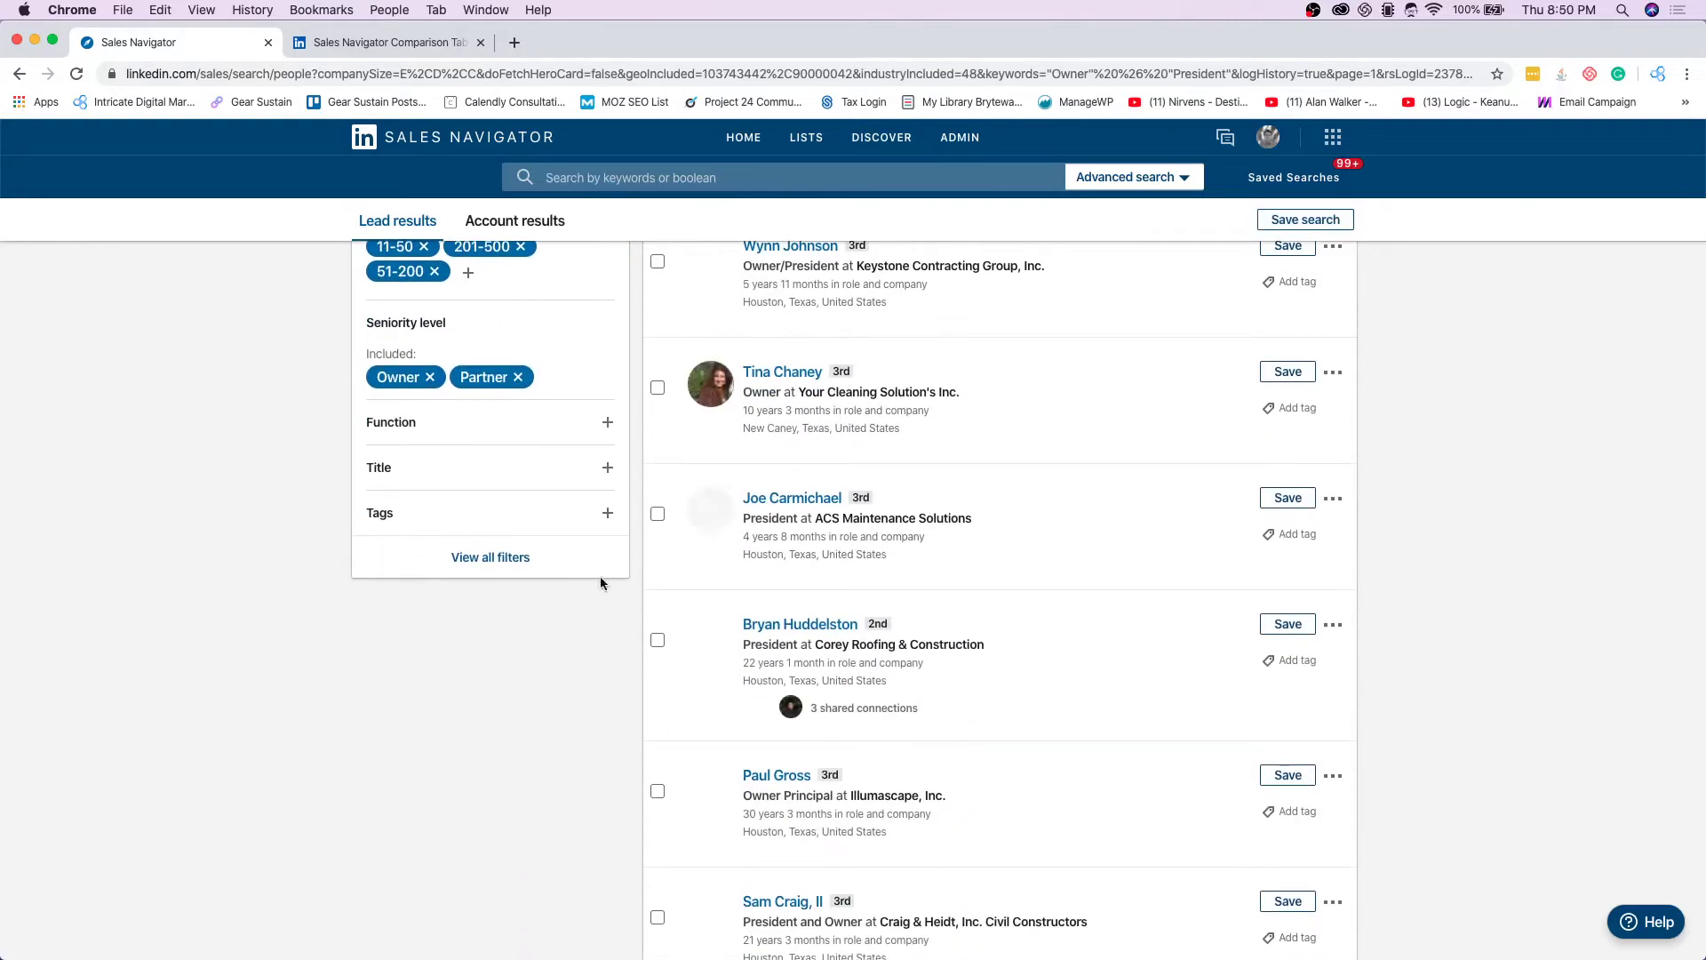
scroll(452, 527, "down", 2)
scroll(452, 527, "up", 10)
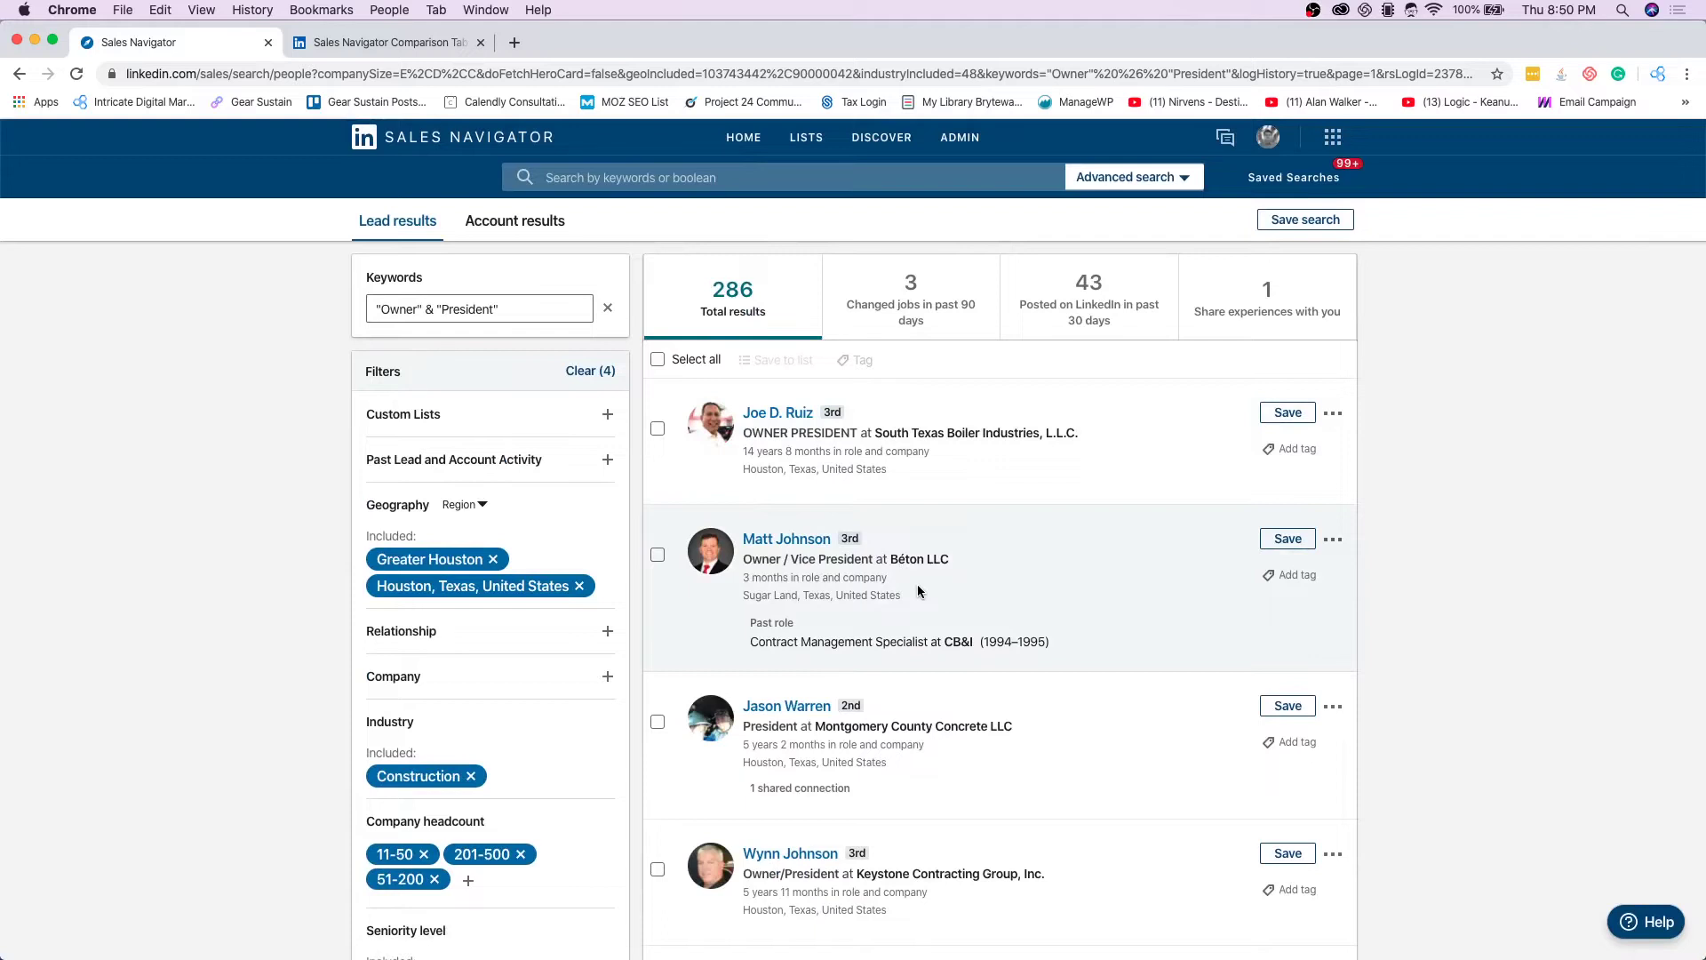
Step: Open the profile of the Montgomery County Concrete LLC president in a new browser tab and switch to it
scroll(925, 622, "down", 1)
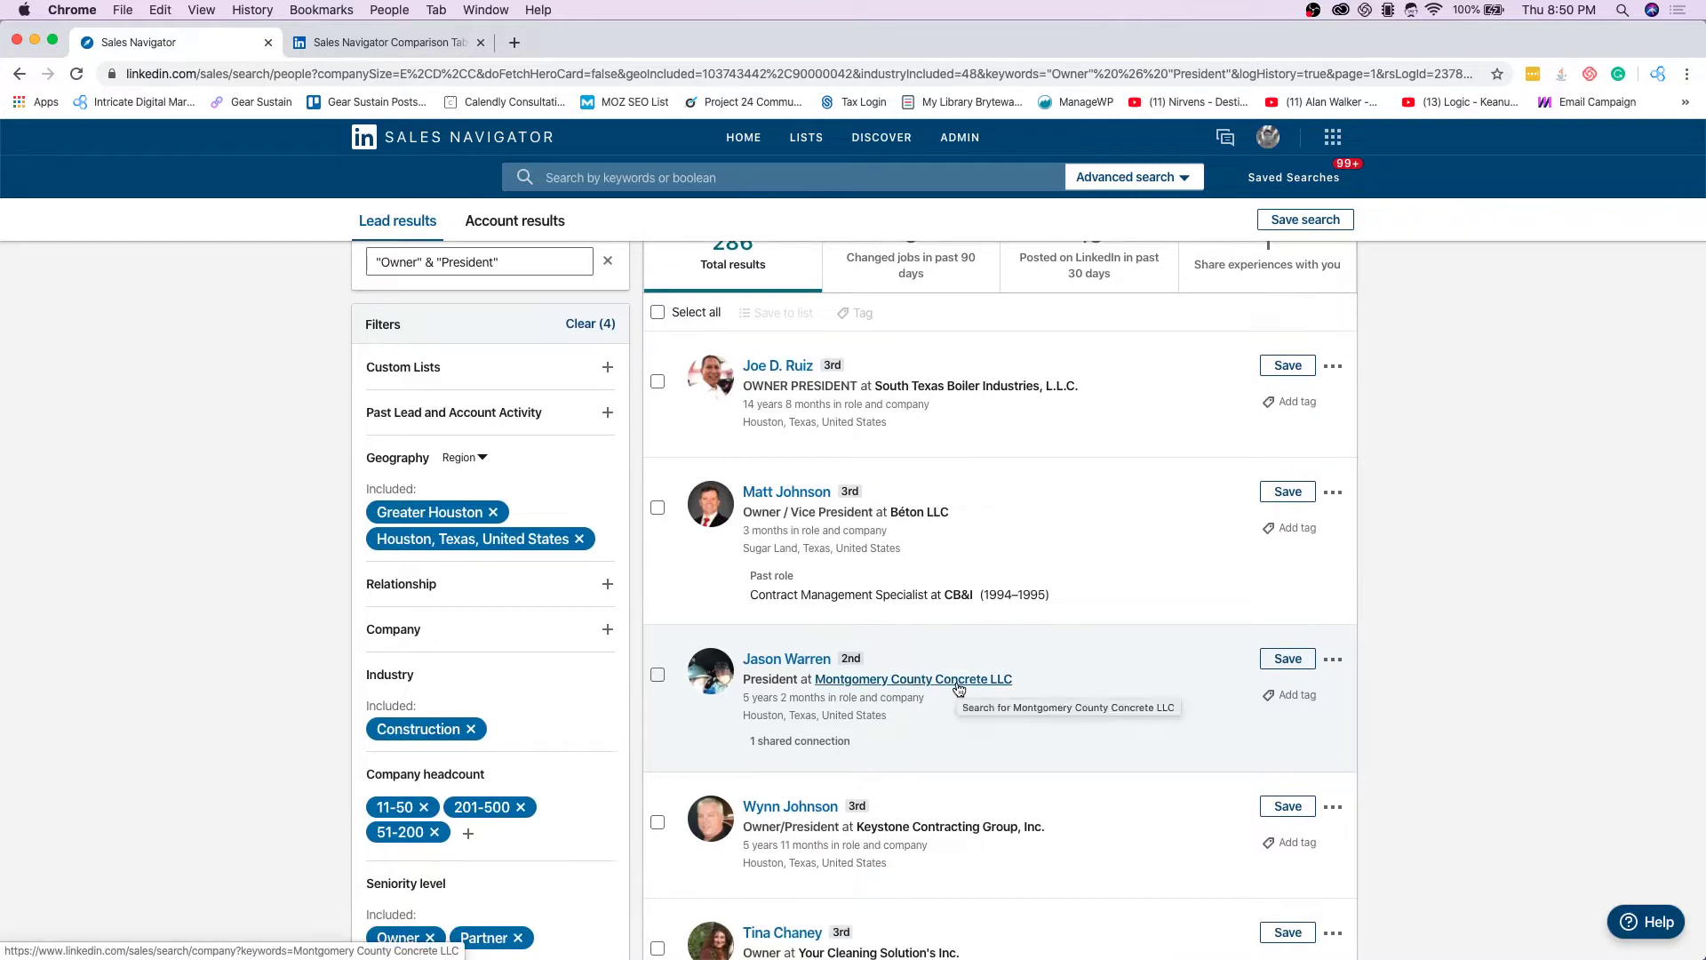
left_click(959, 688, "super")
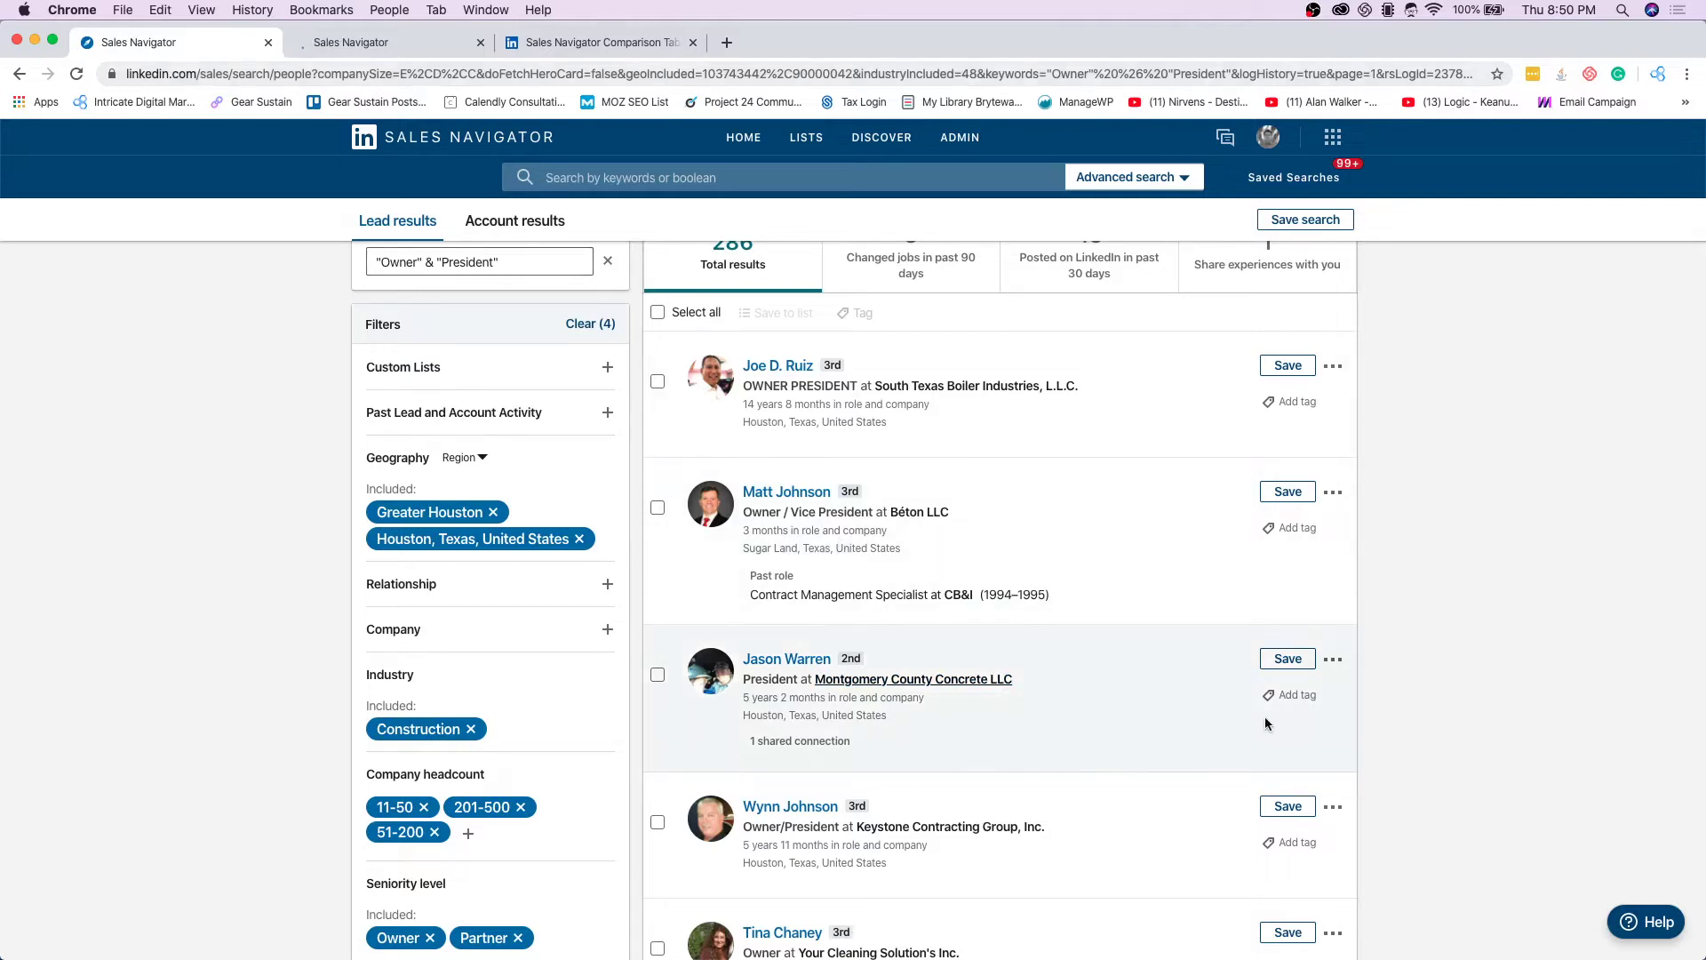
left_click(1332, 667)
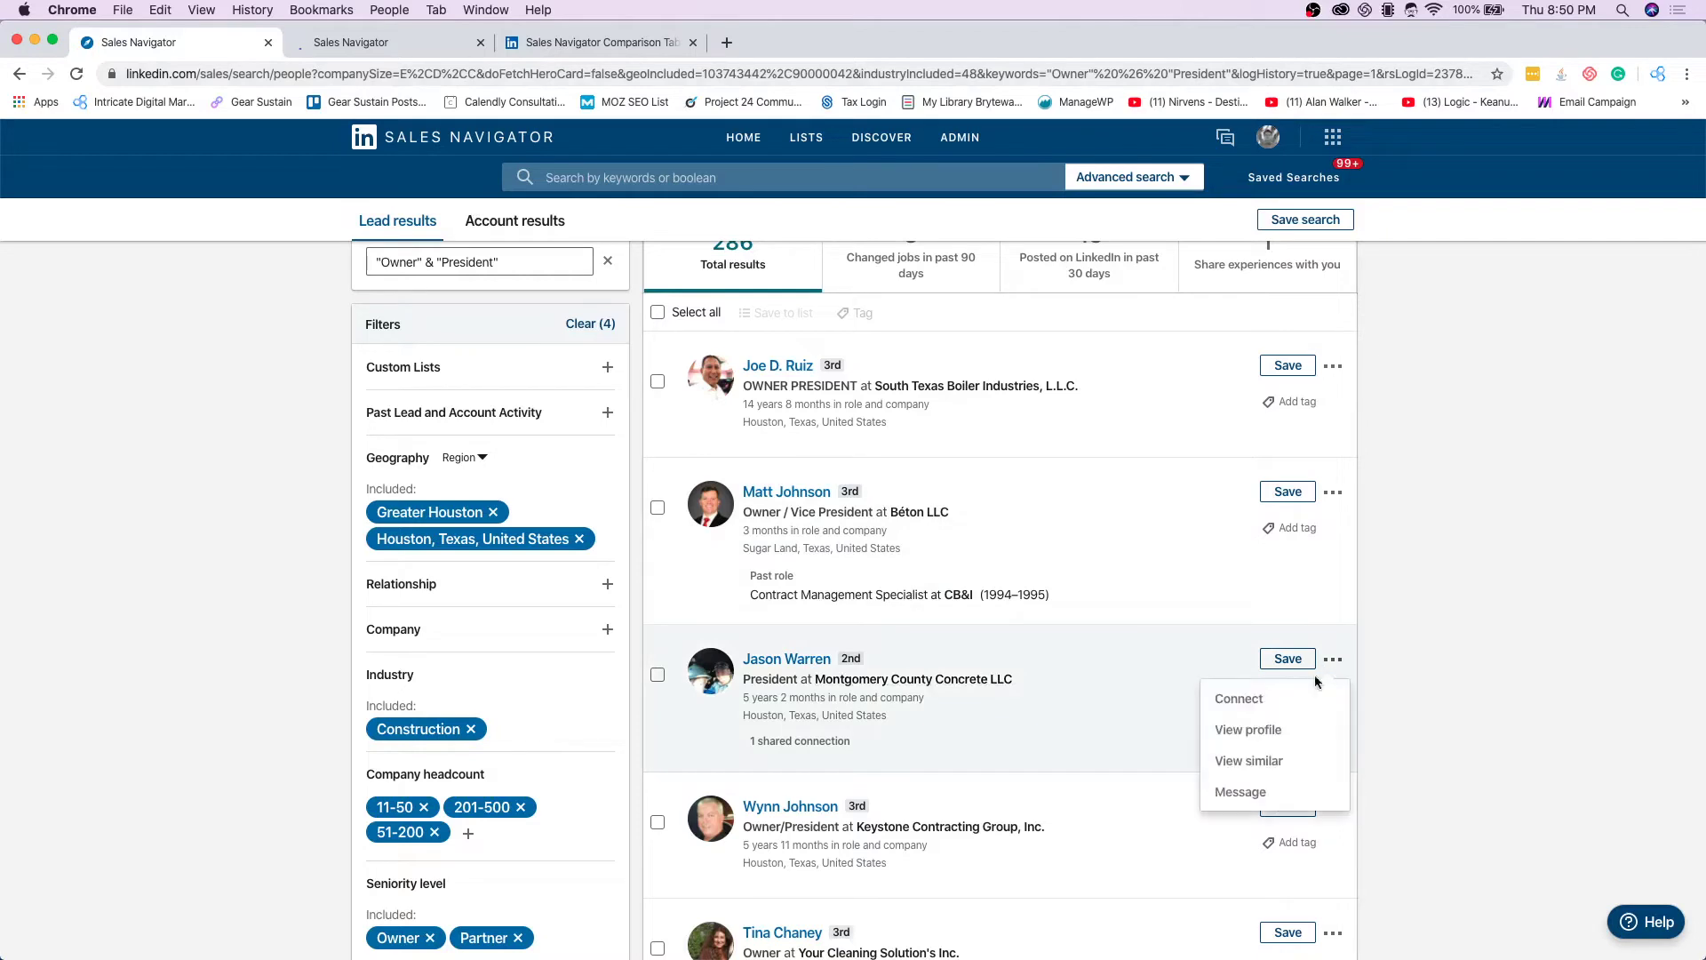
left_click(1261, 731)
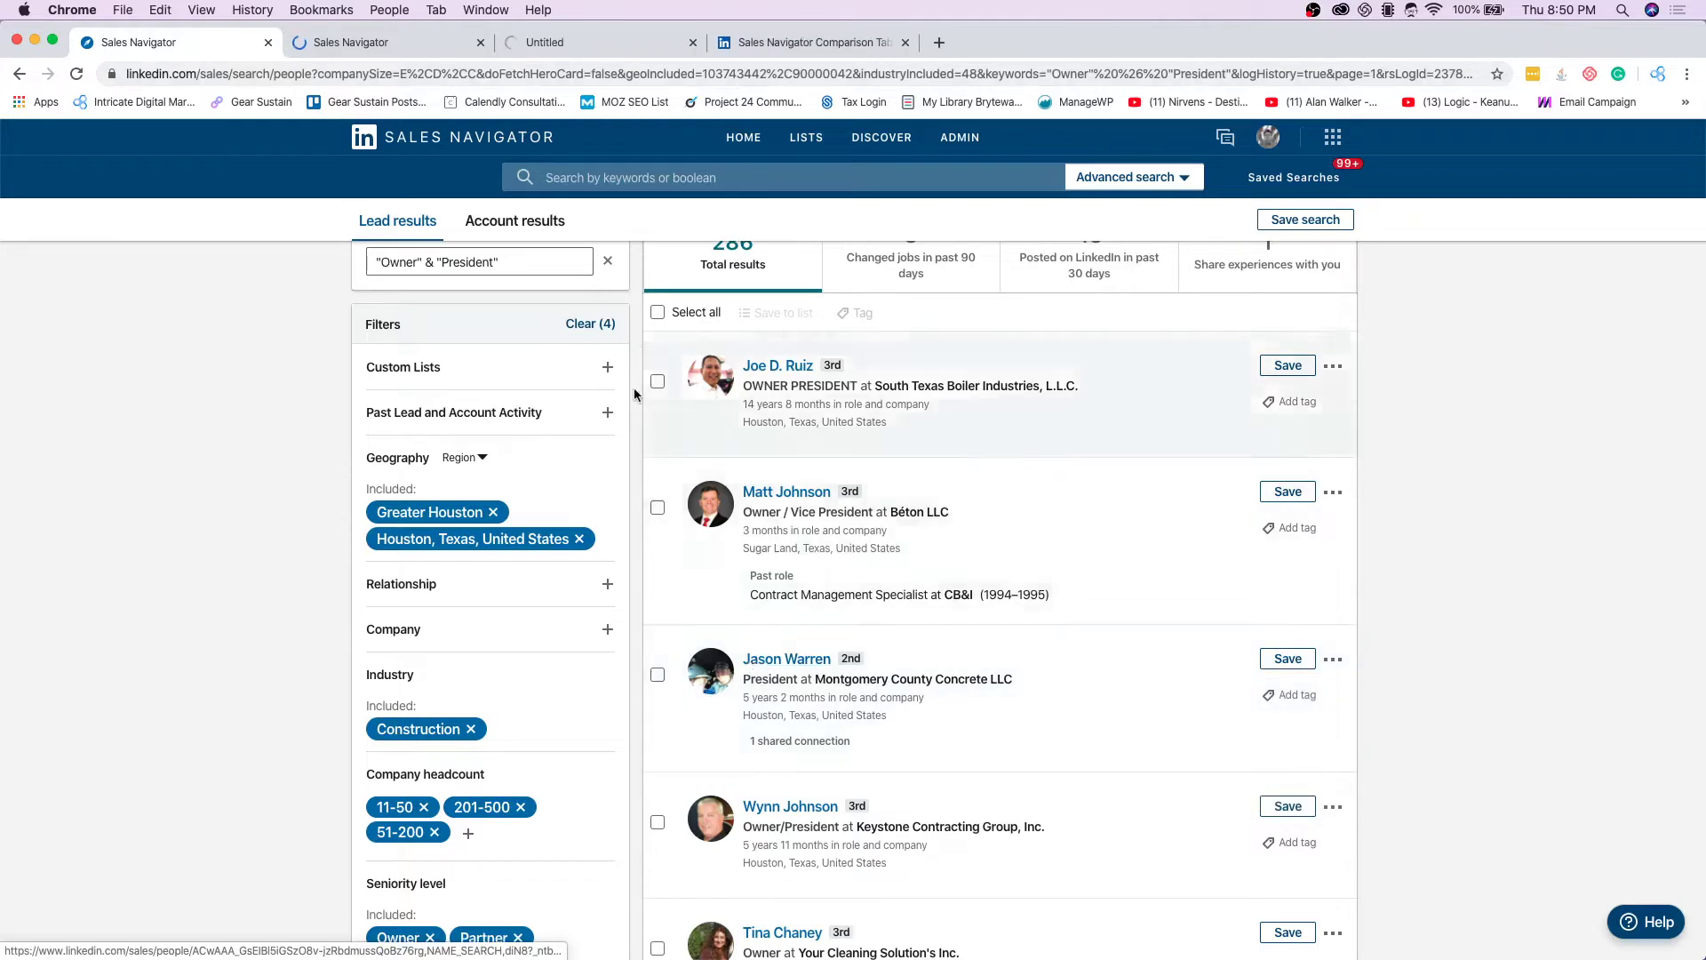
left_click(569, 42)
left_click(296, 44)
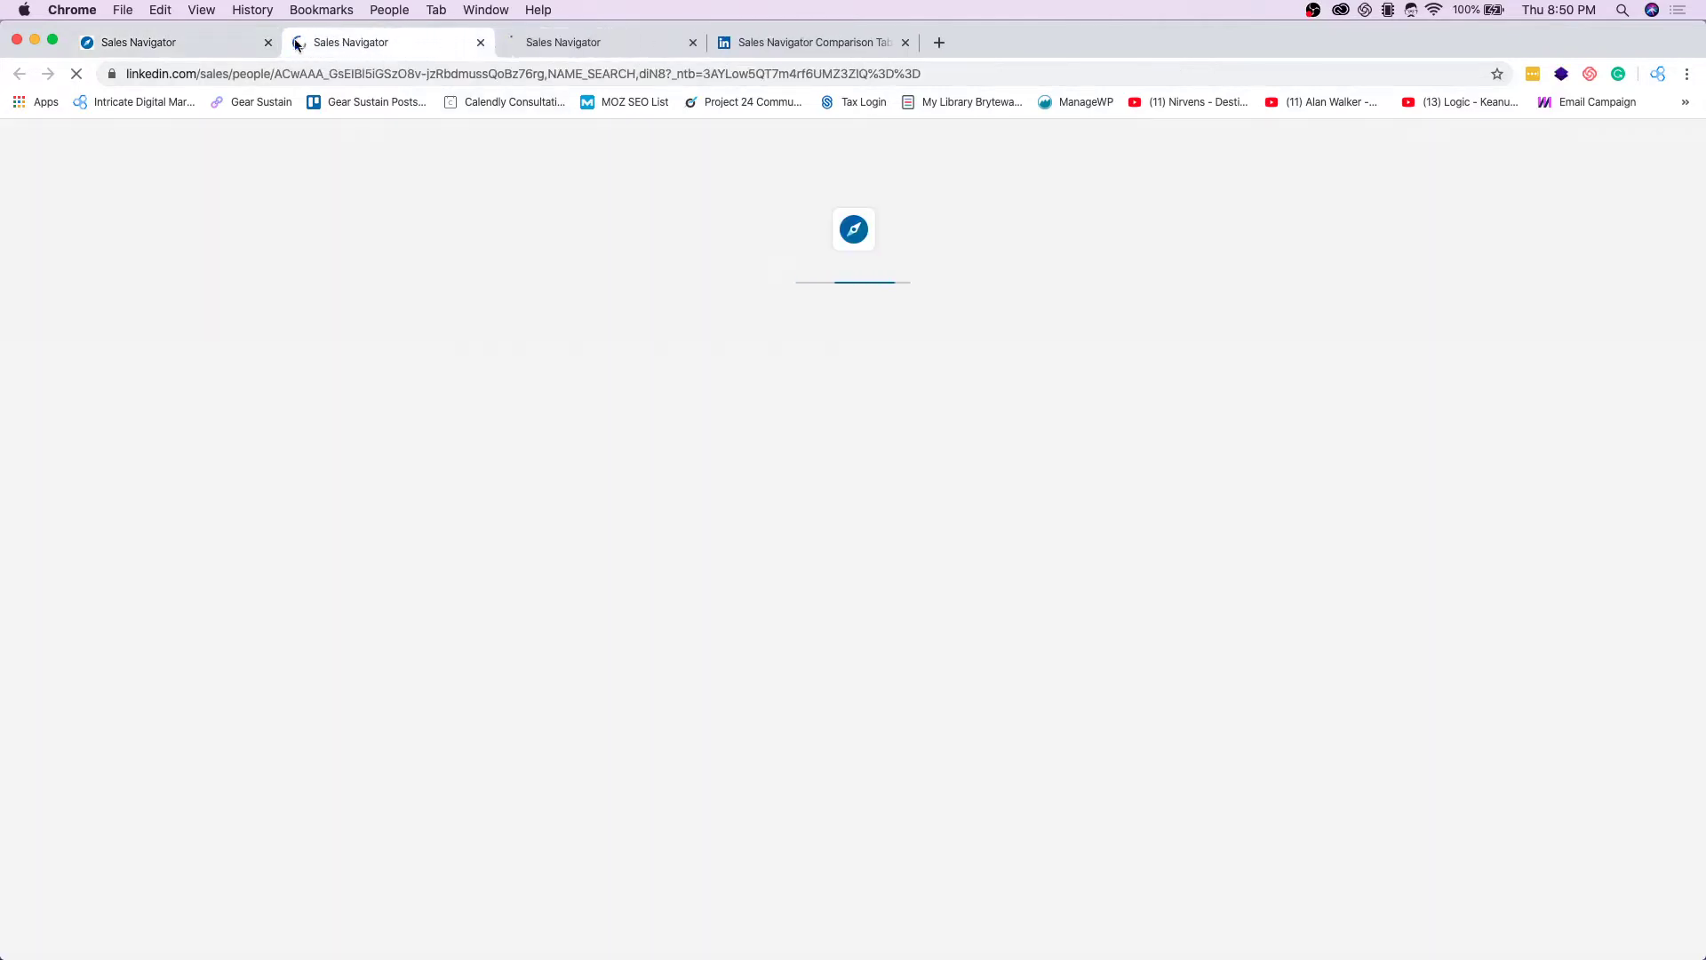
left_click(258, 42)
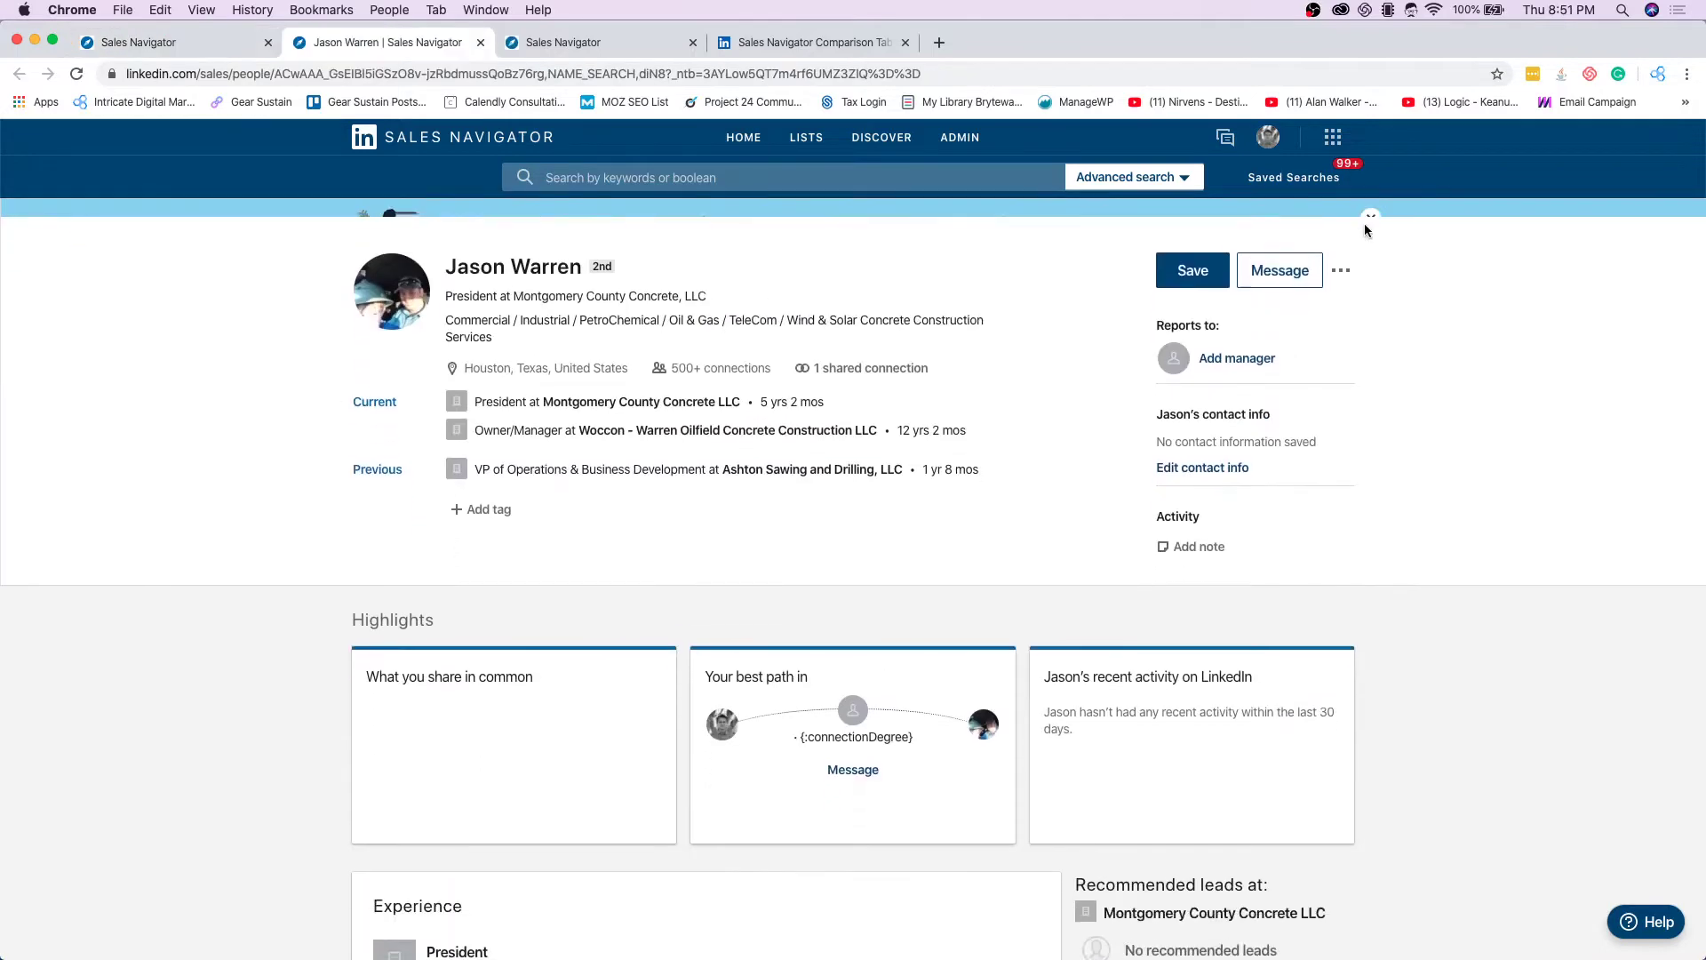
Step: Try saving the lead to the Houston Construction Companies - Owners list, and unsave it again
left_click(1369, 220)
left_click(1194, 255)
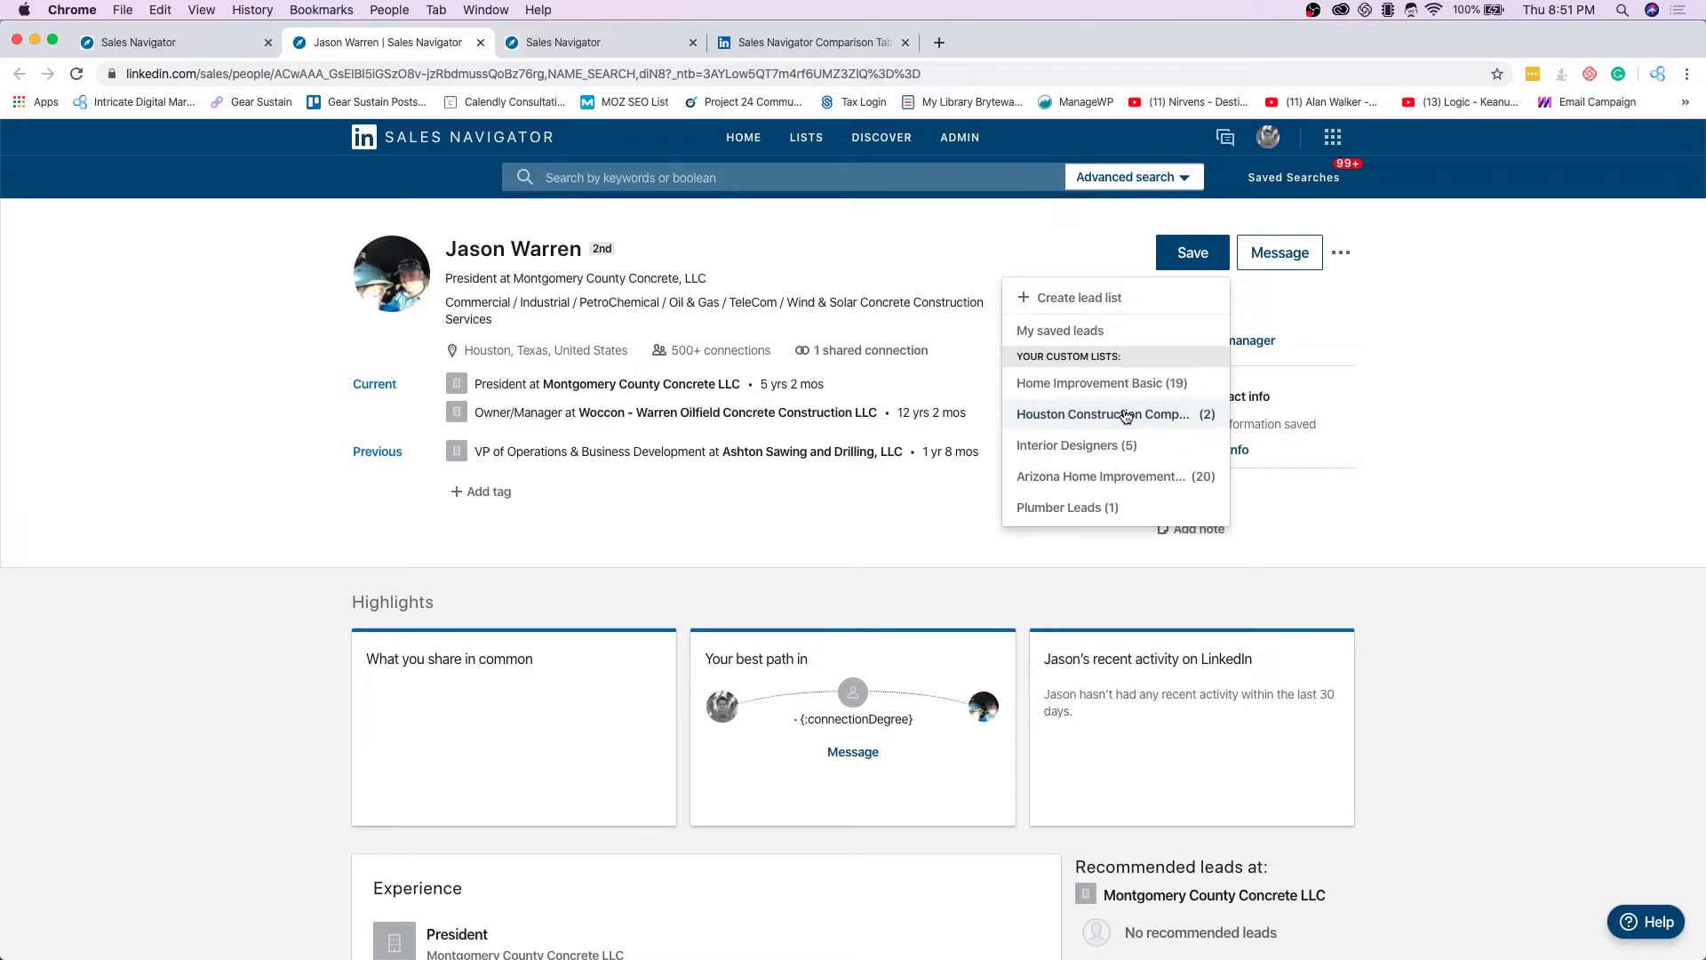
left_click(1059, 421)
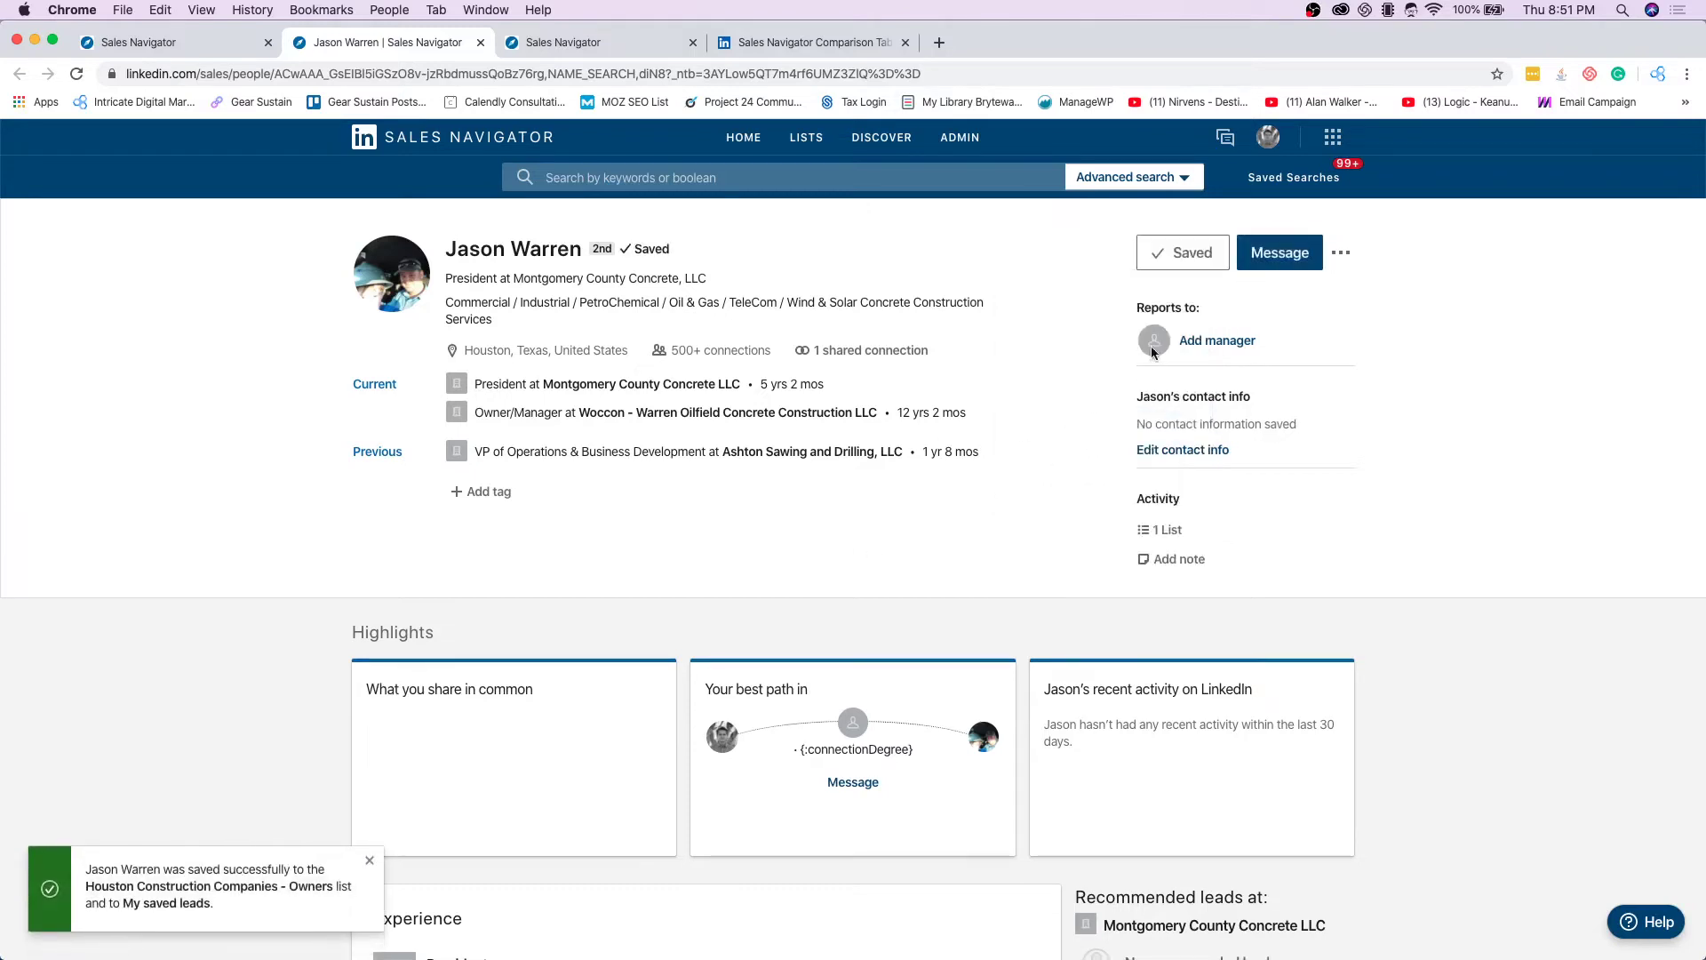
left_click(1198, 267)
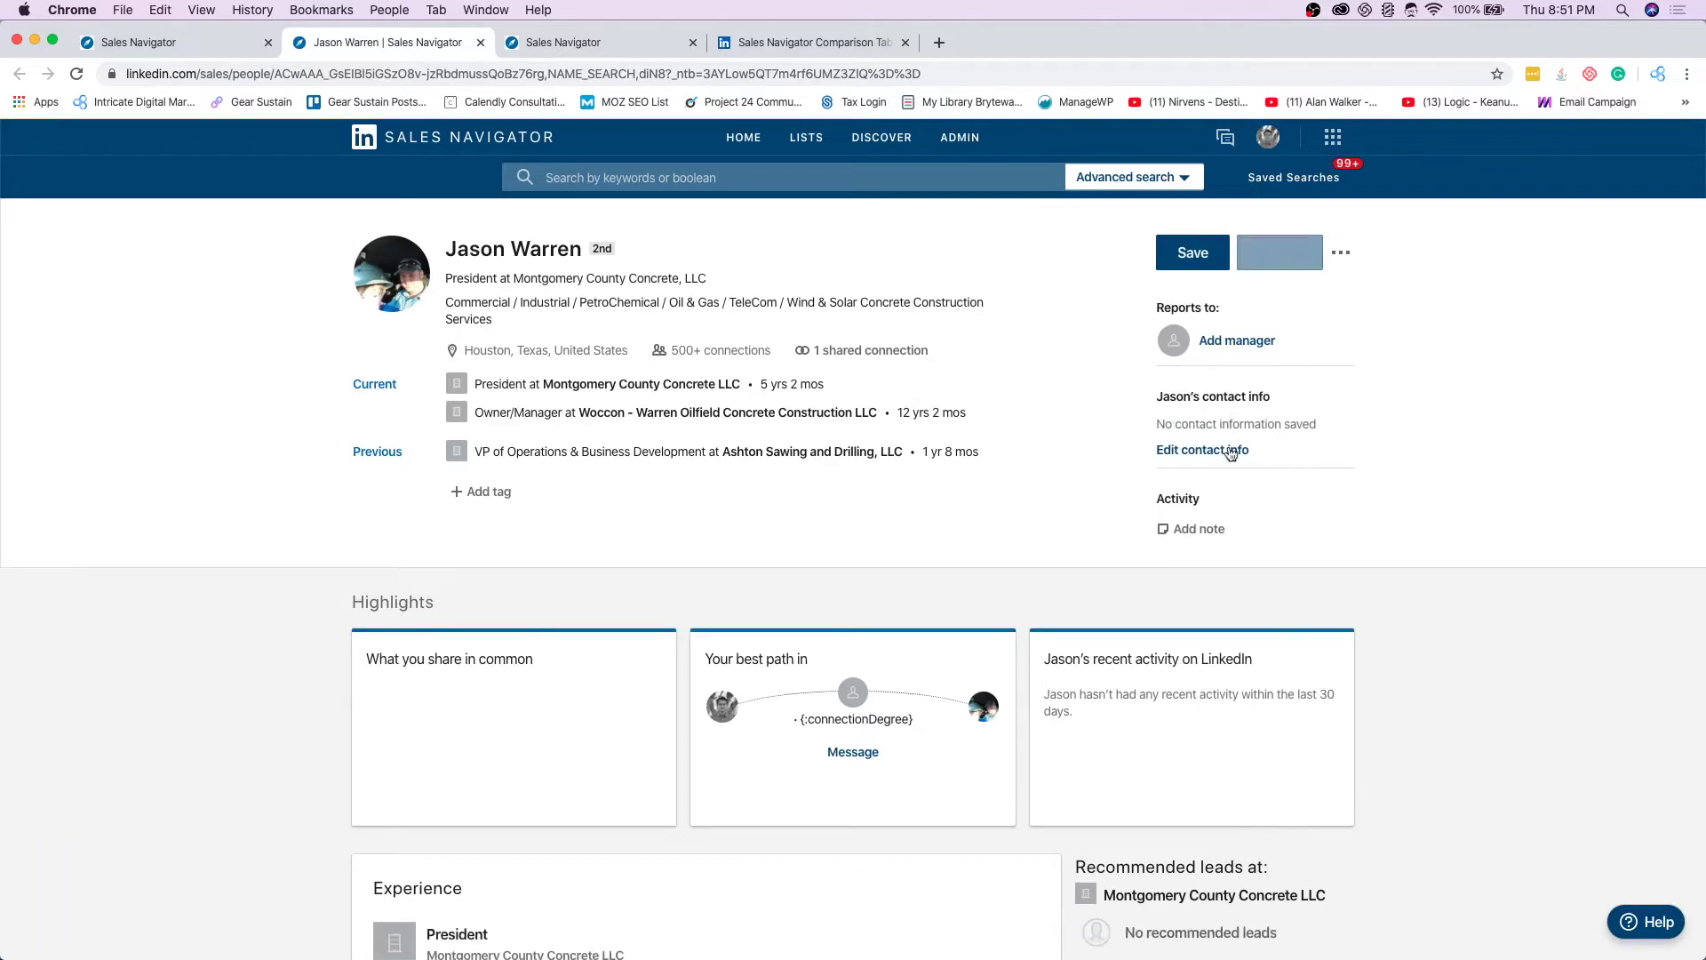
Step: Save the lead to a new list named "Construction Company Leads - Houston Area" with the description "Reach out via Cold LinkedIn"
left_click(1168, 256)
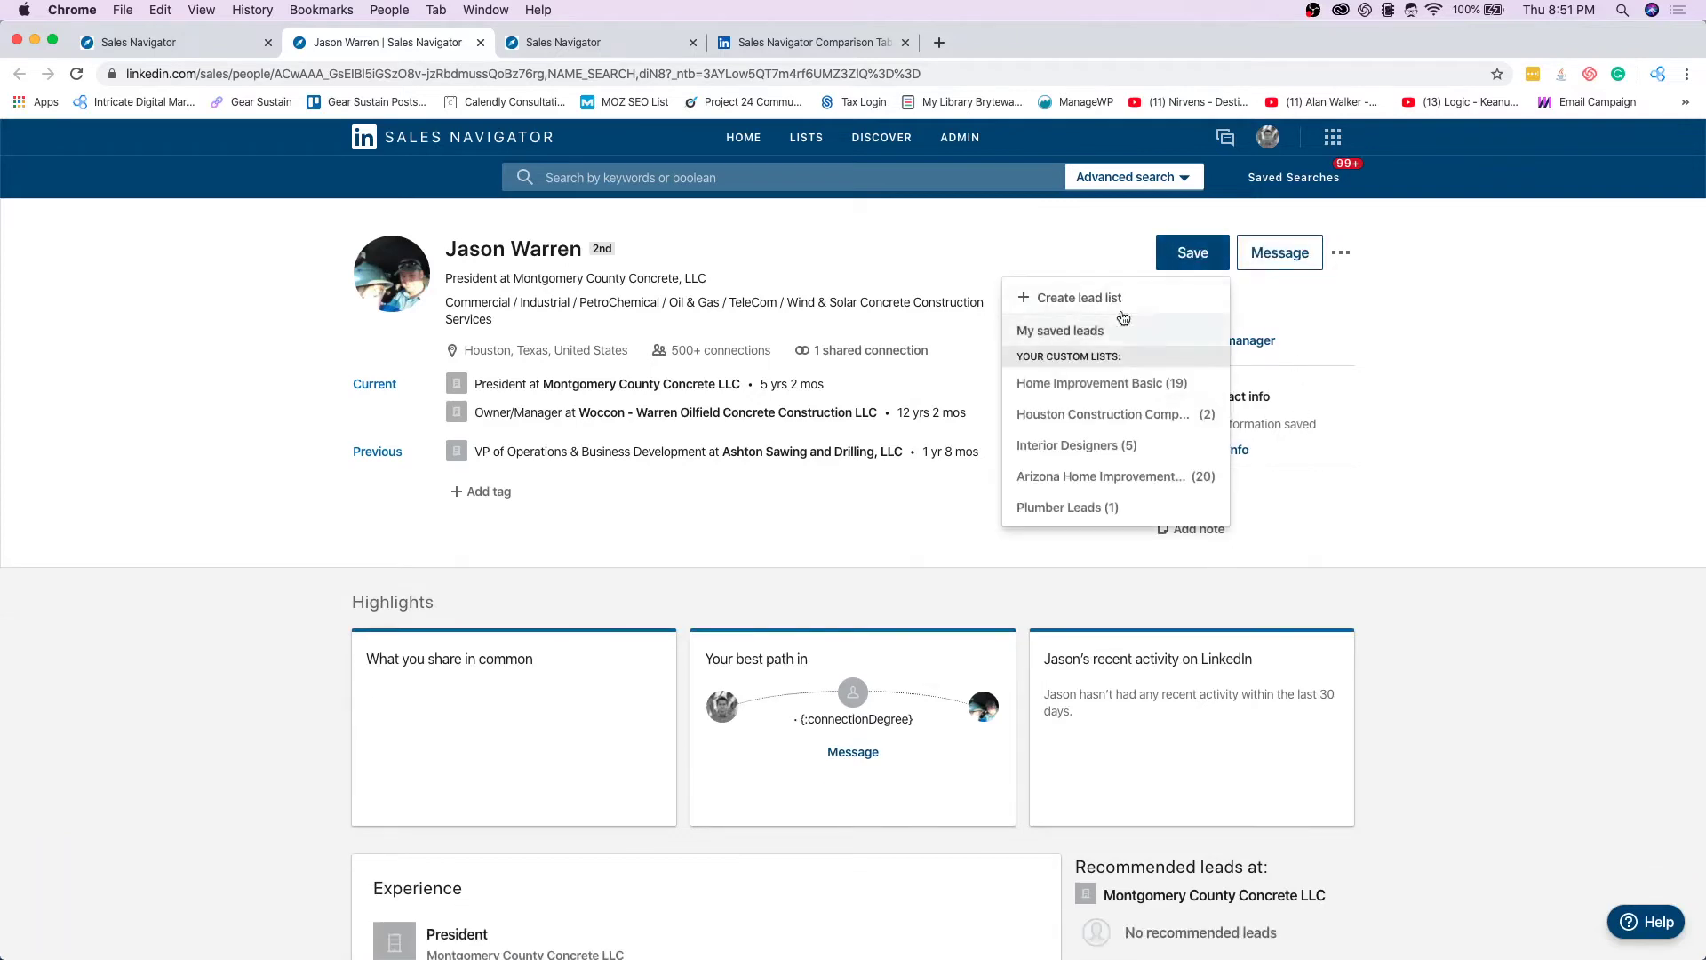
left_click(1022, 302)
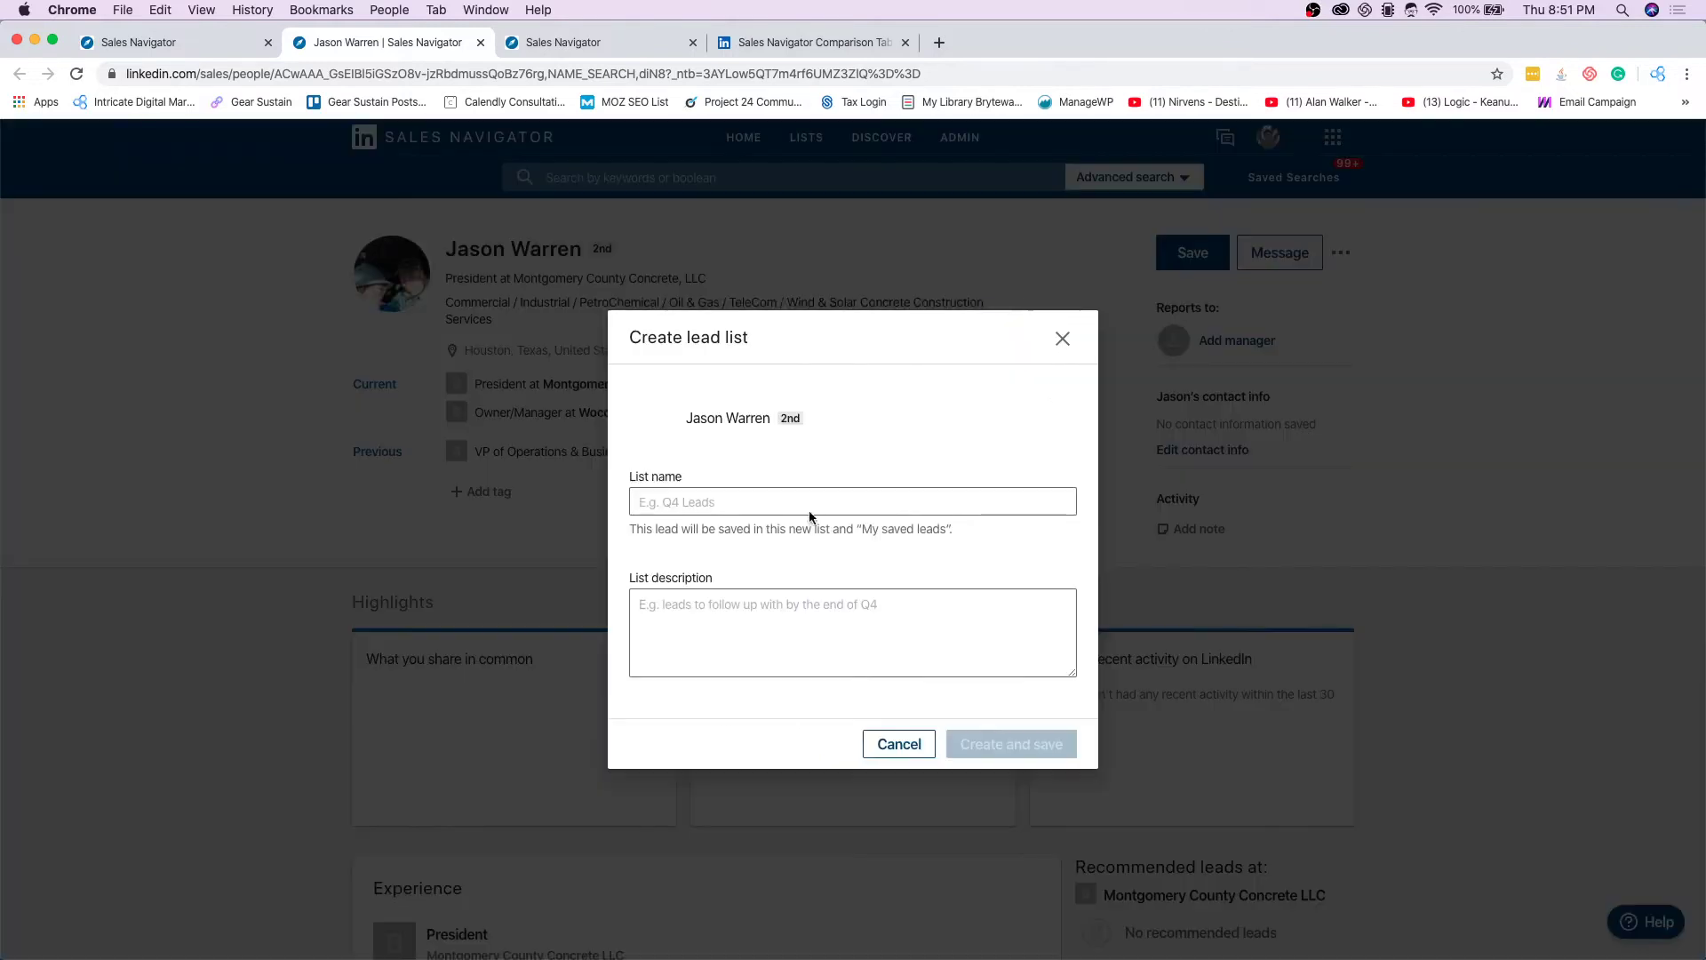
left_click(777, 503)
type("Cons")
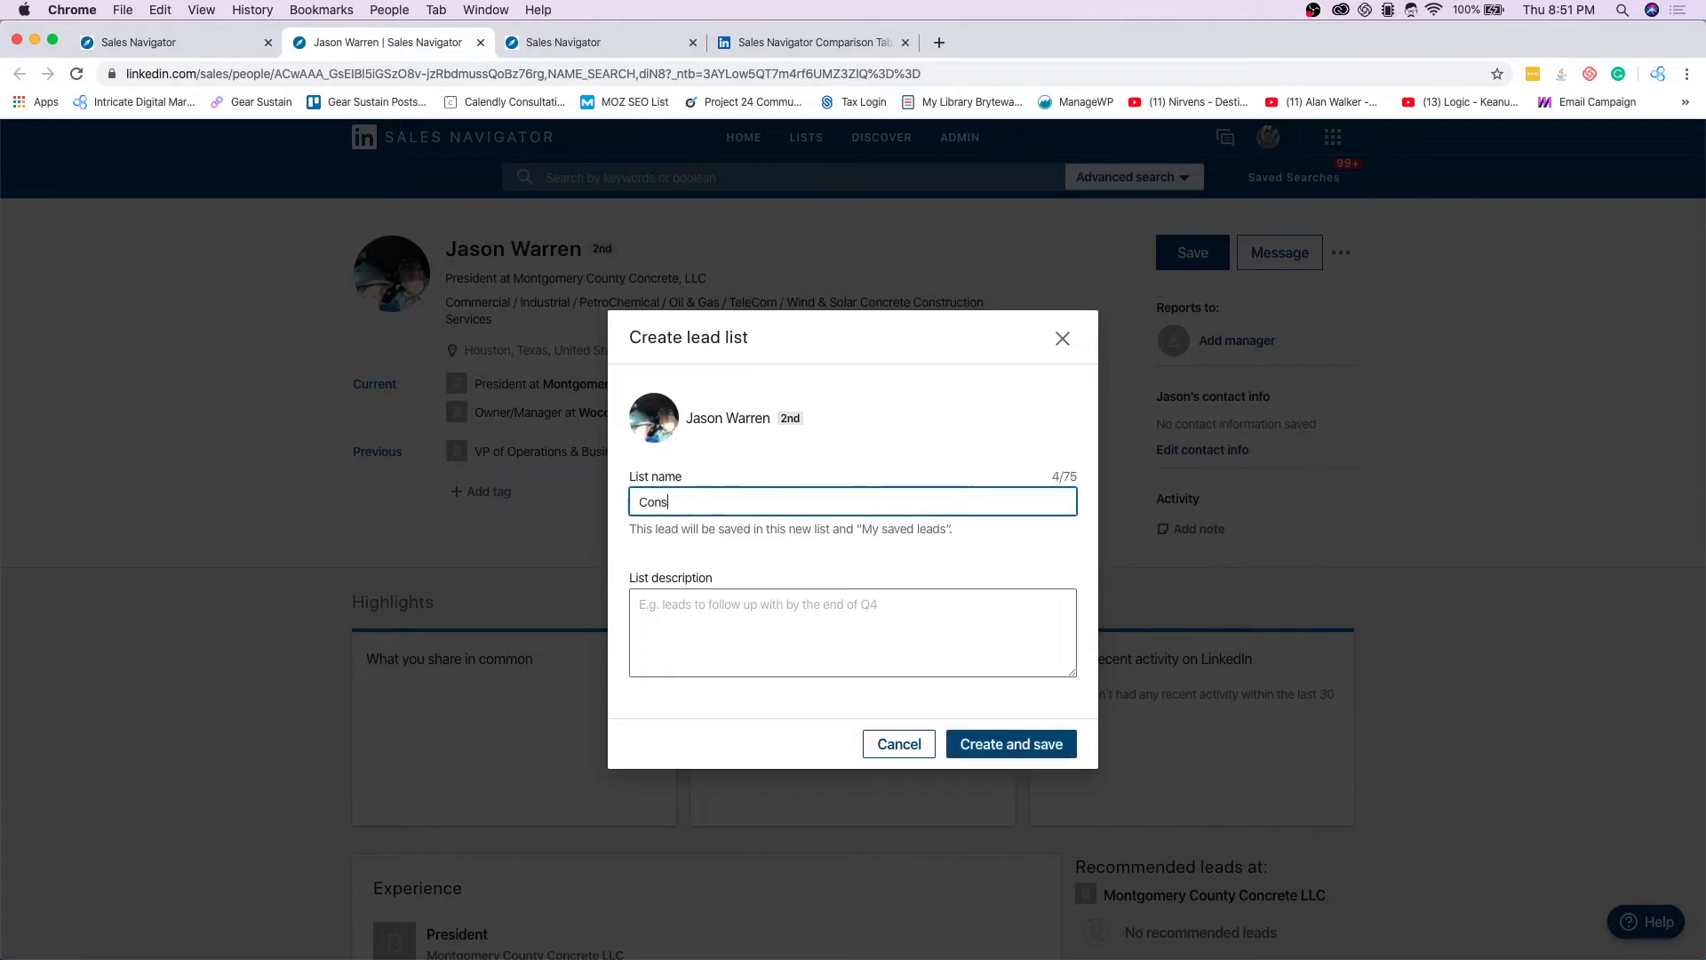
type("truction Company Leads - ")
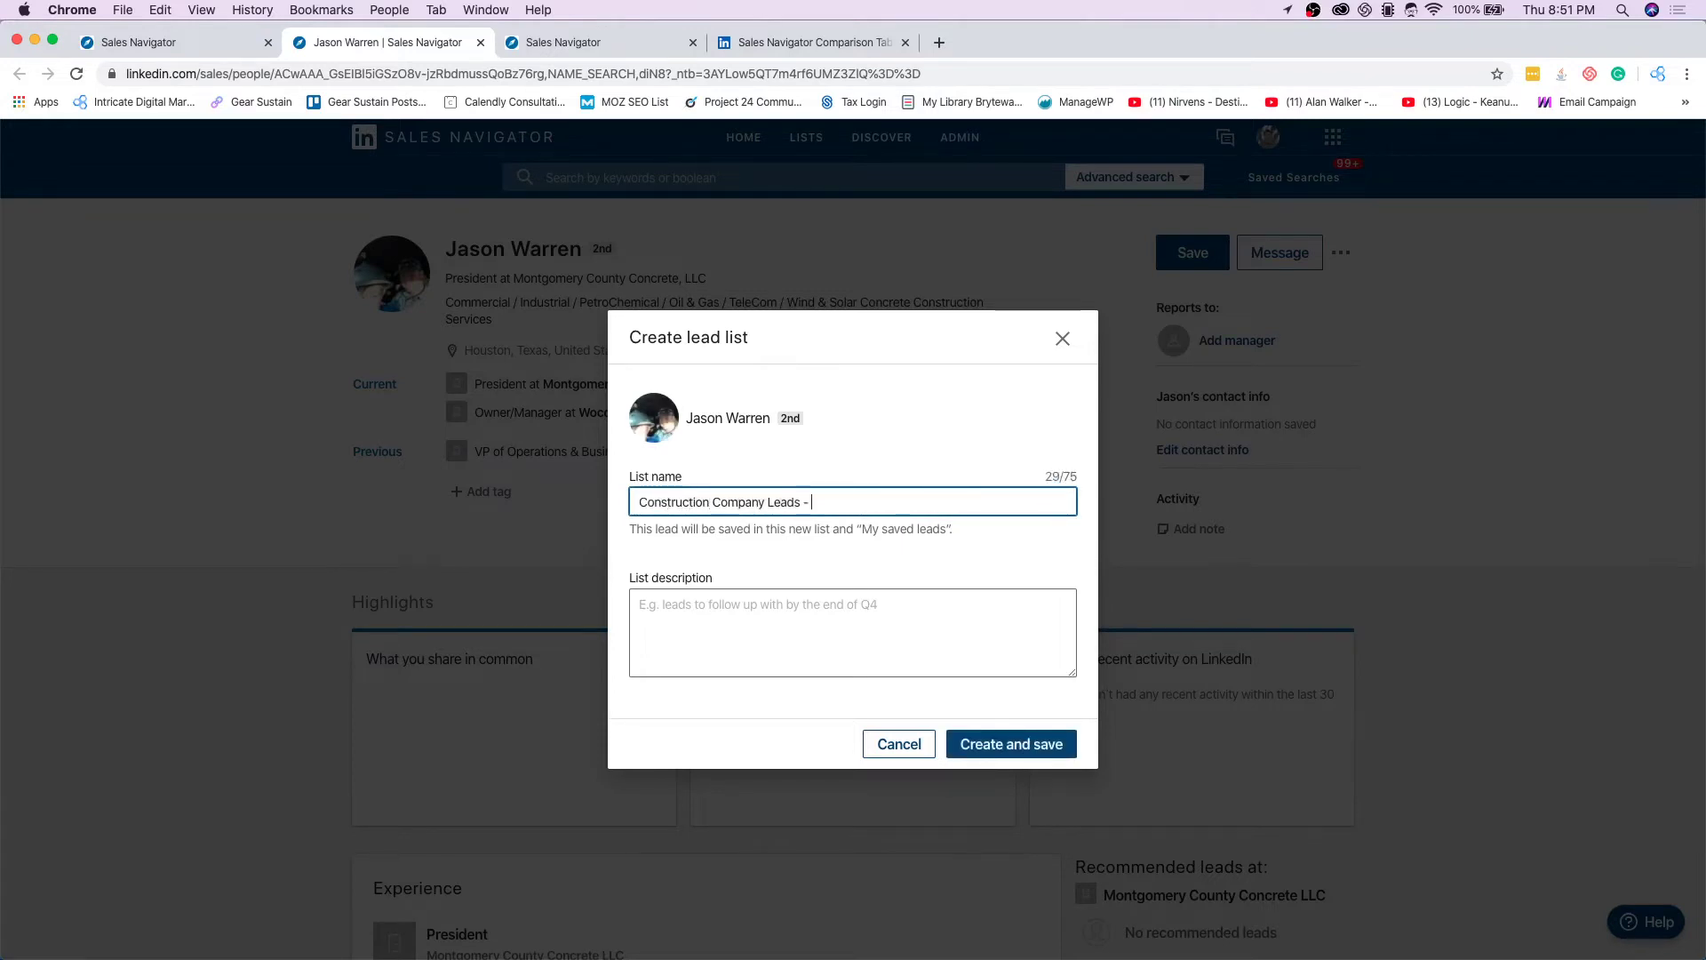
type("Houston Area")
left_click(763, 600)
type("Reach ")
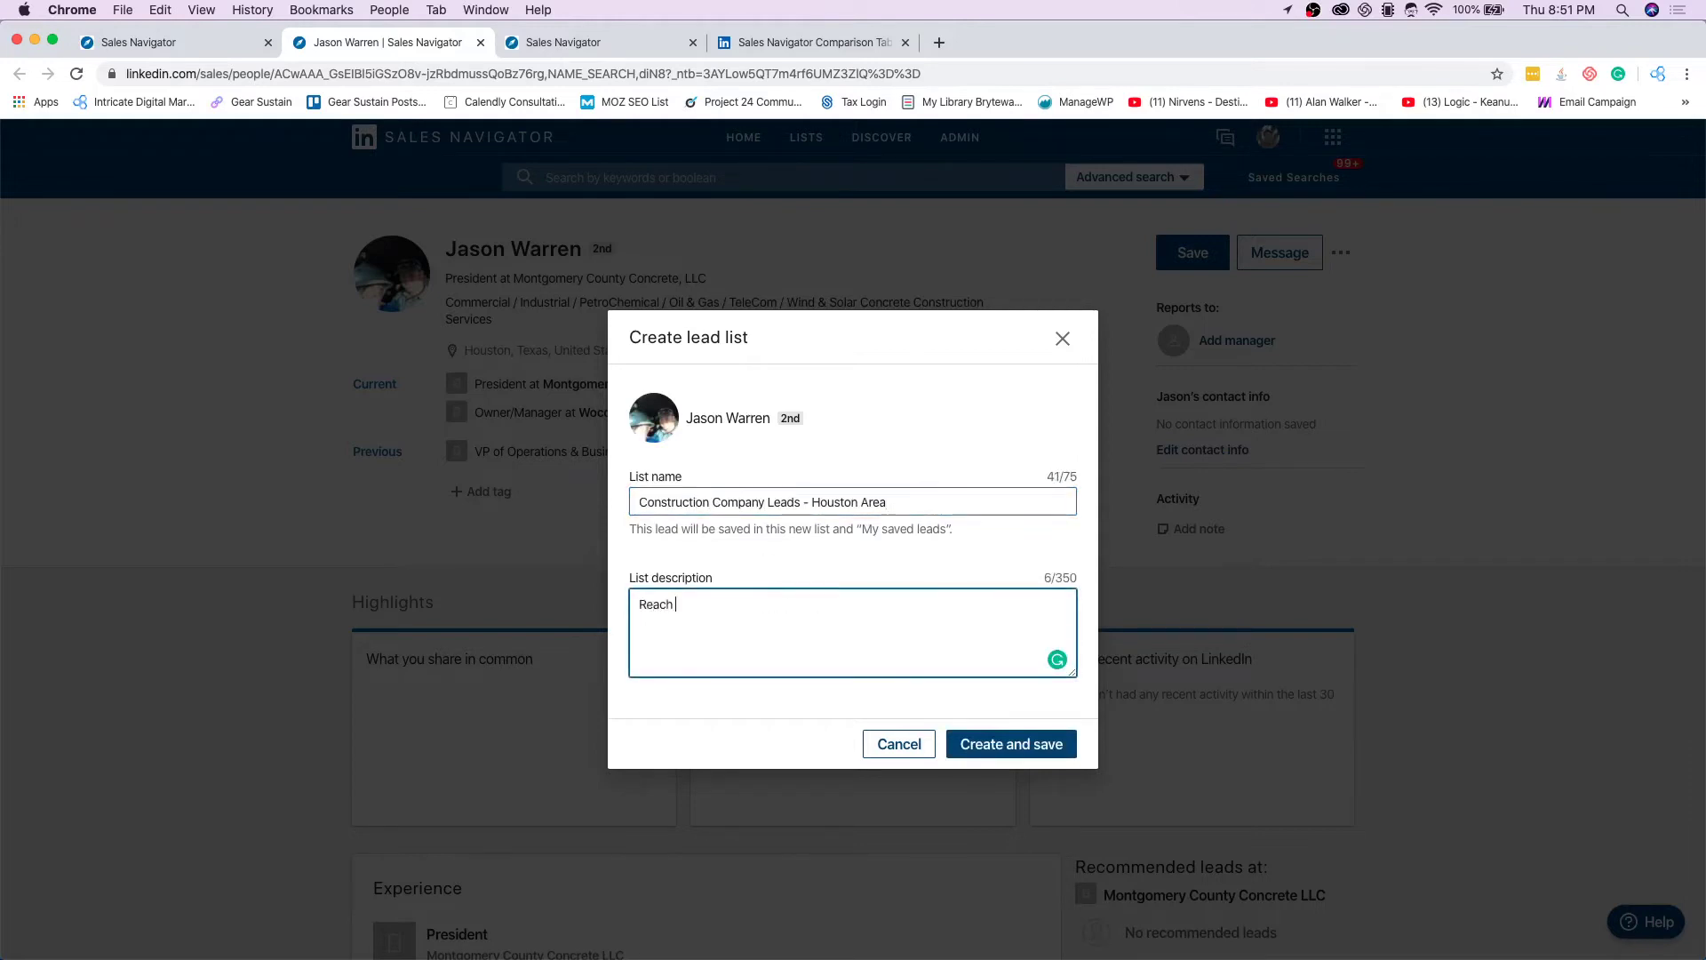
type("out via Cold LinkedIn")
left_click(995, 747)
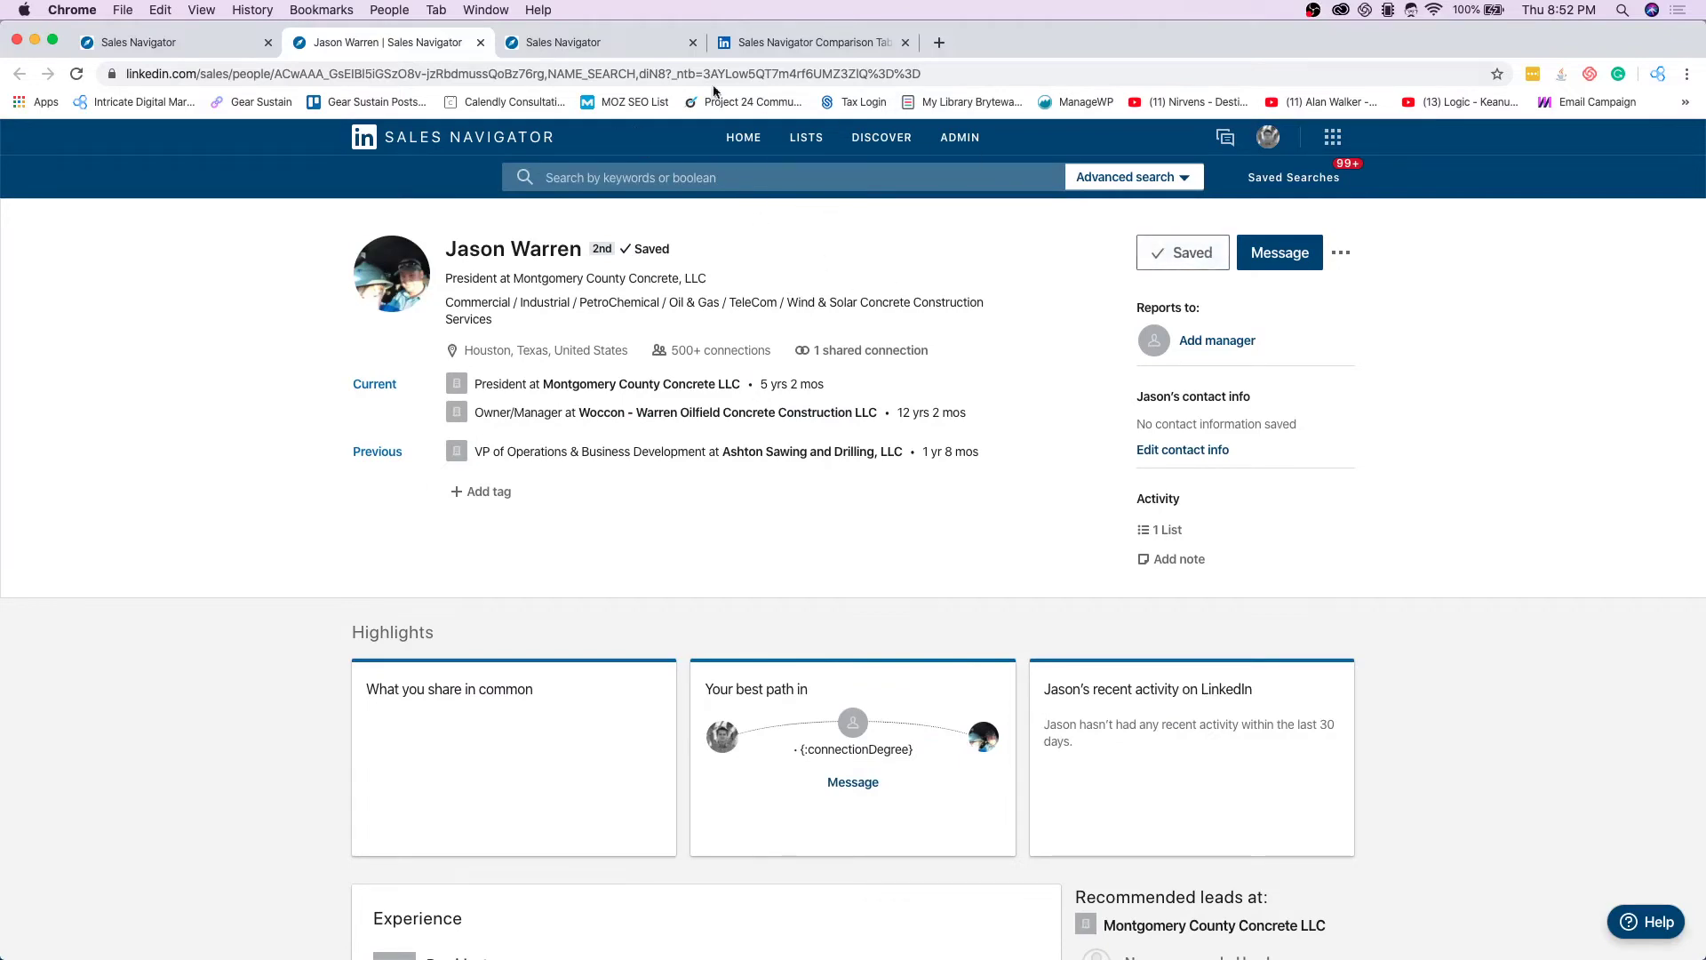
Step: Go back to the search results tab and open the Construction Company Leads - Houston Area list from the lead lists
left_click(229, 36)
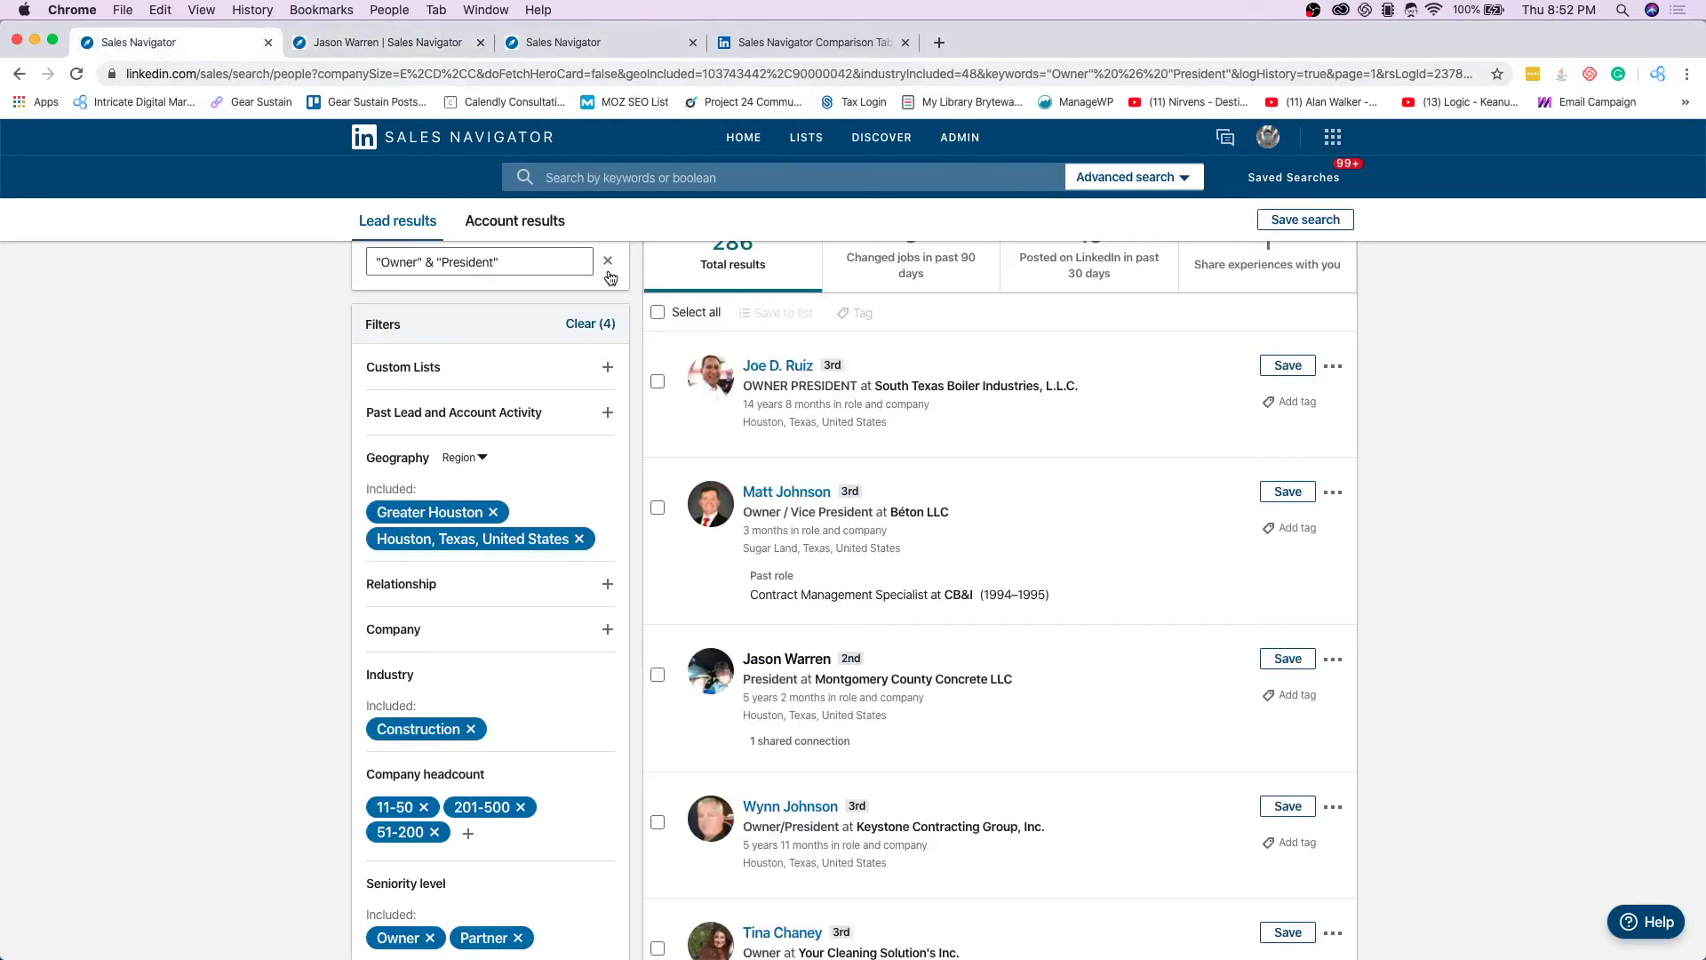
mouse_move(800, 147)
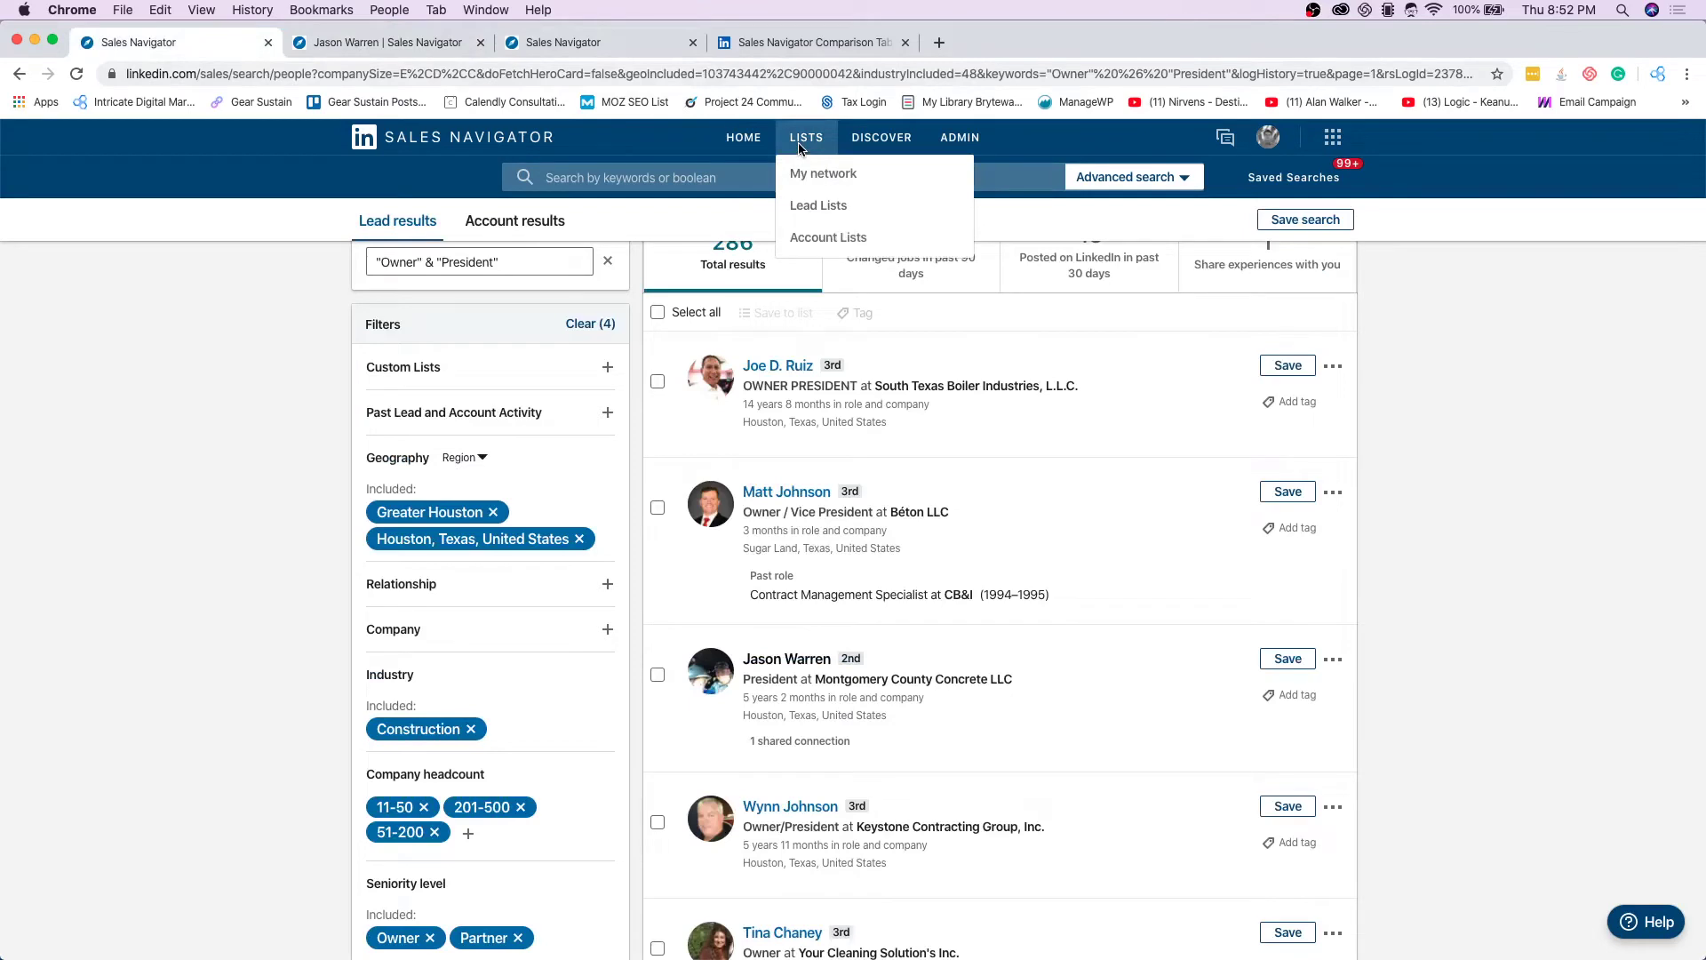
left_click(833, 206)
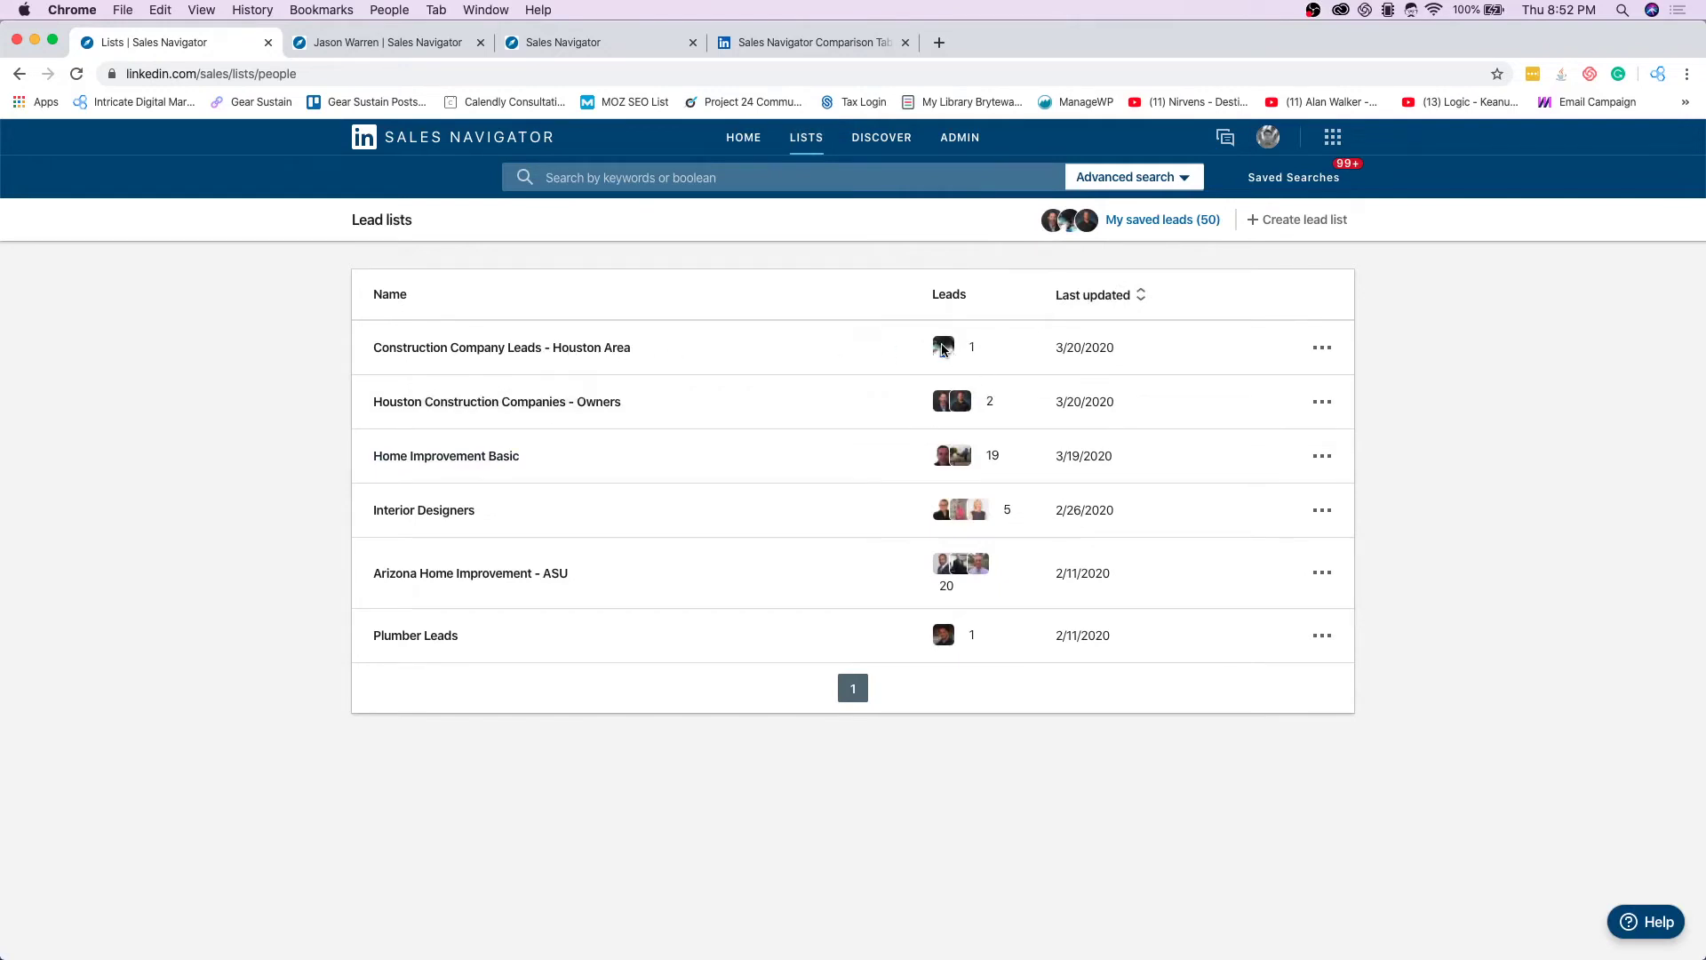
left_click(589, 347)
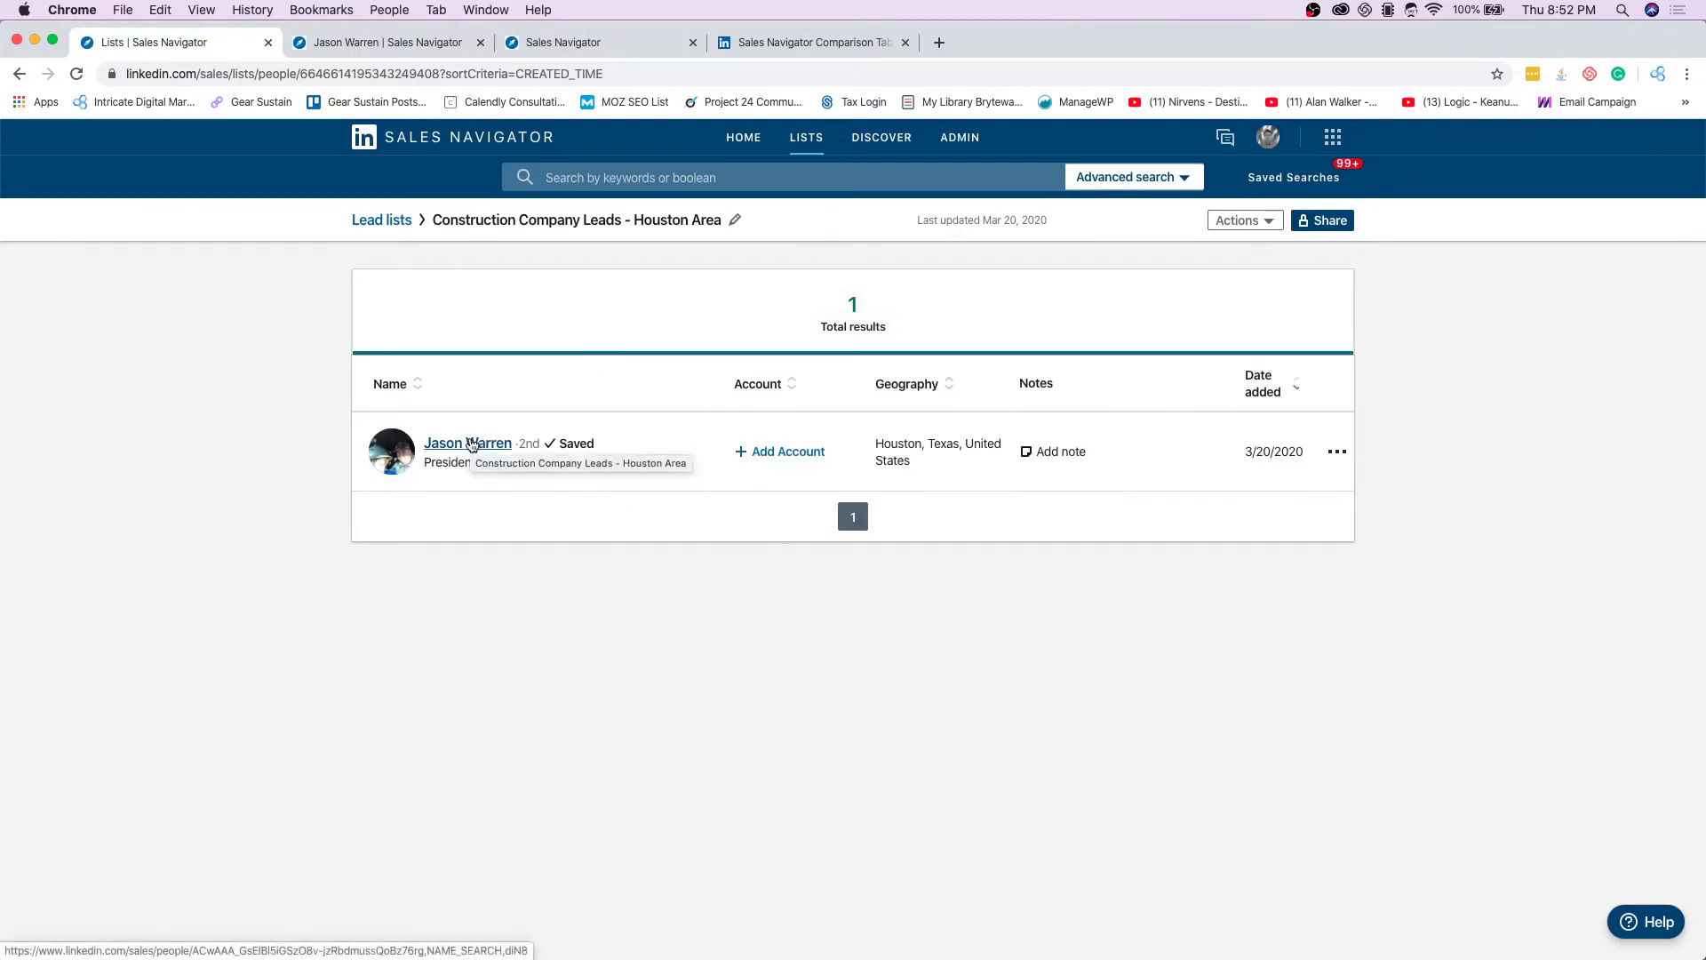
Step: Send the listed lead a connection invitation with a personal message about the Houston Area and growing a construction industry network
left_click(1338, 453)
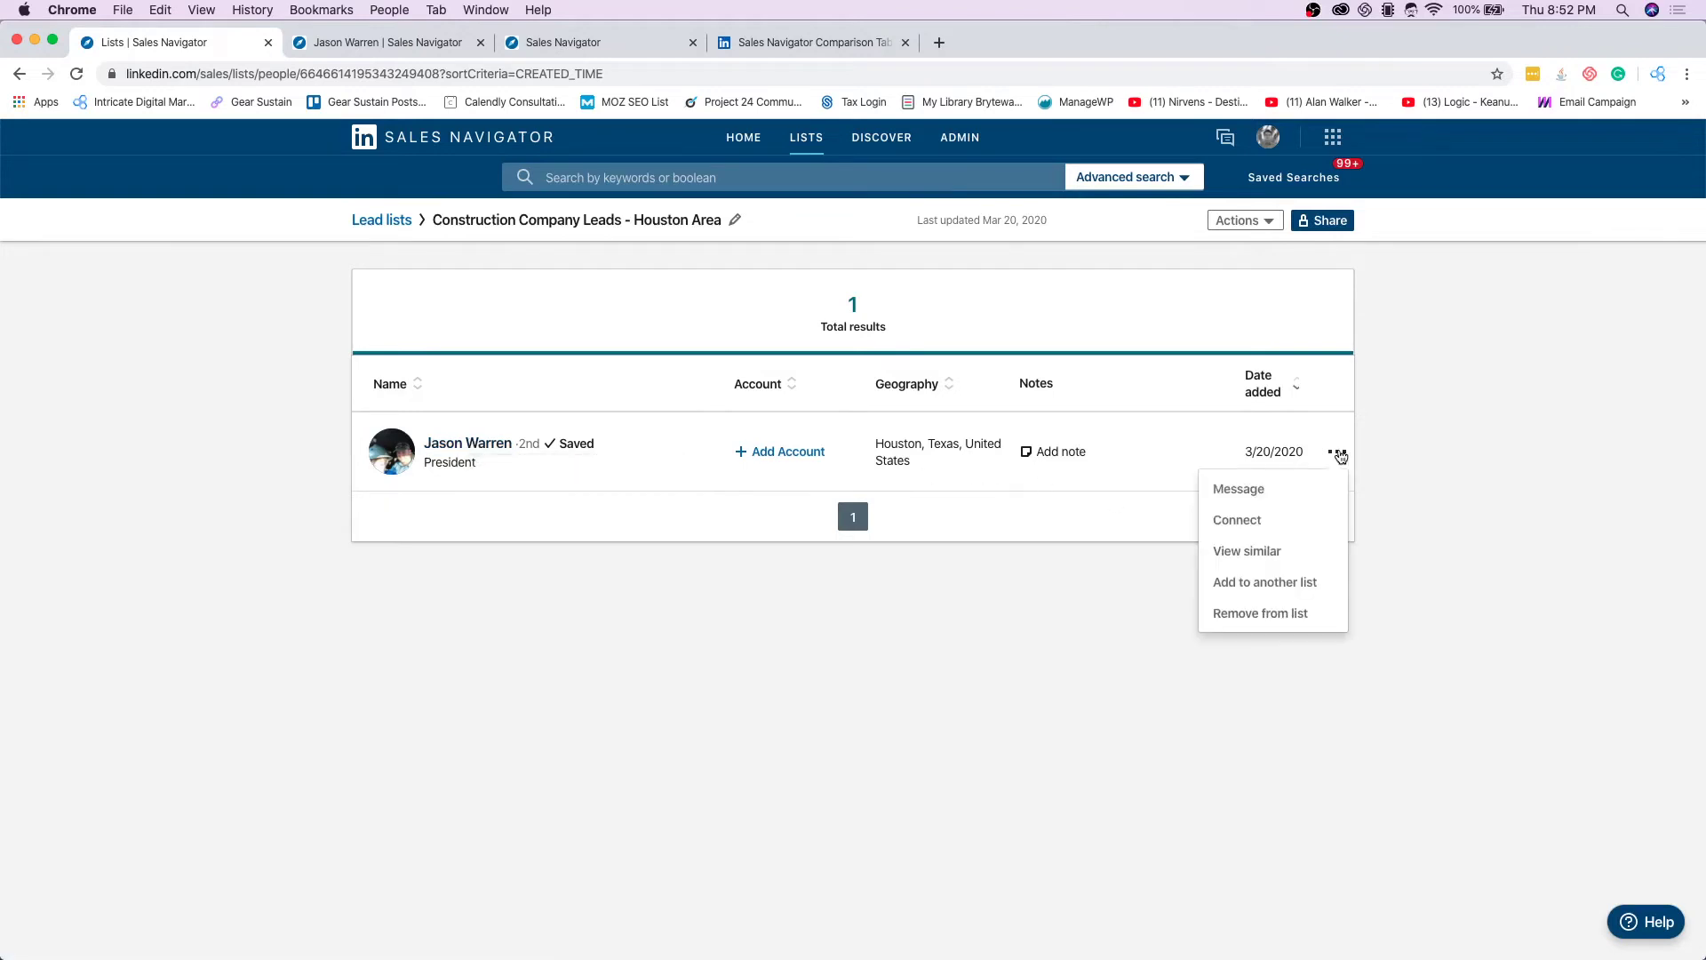
left_click(1246, 521)
left_click(893, 571)
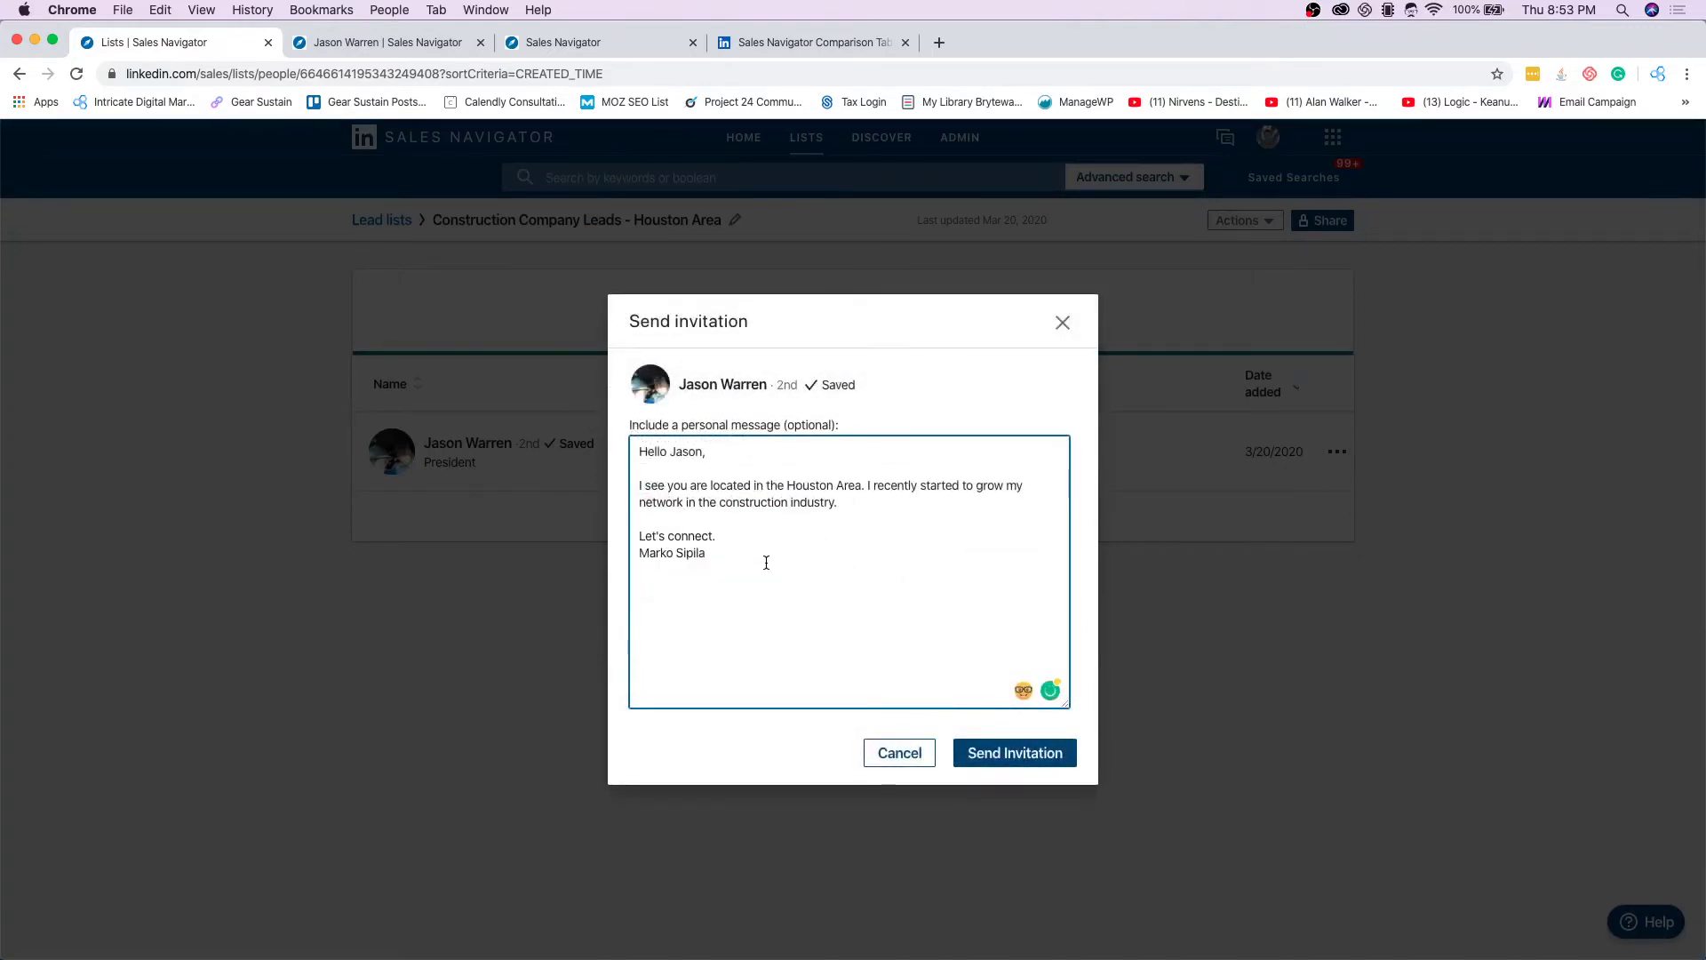
left_click_drag(766, 562, 670, 451)
left_click(670, 452)
left_click(1012, 756)
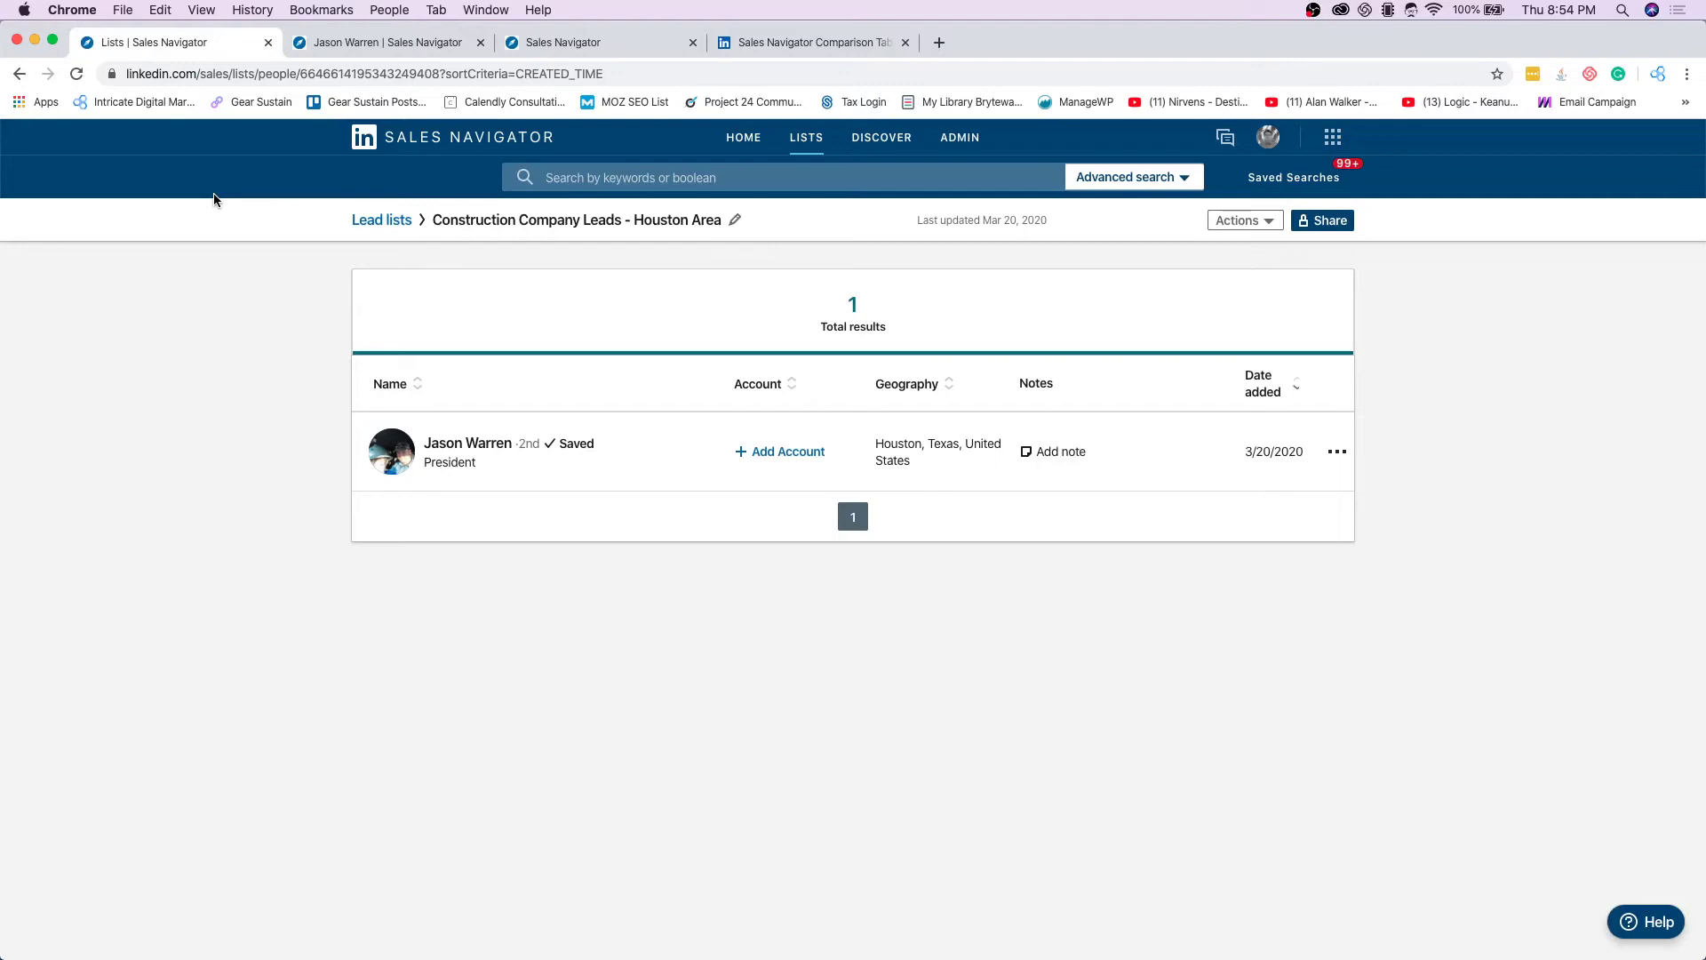
Step: Start a note on the lead's profile with the first item "1. Search Engine Optimization"
left_click(528, 42)
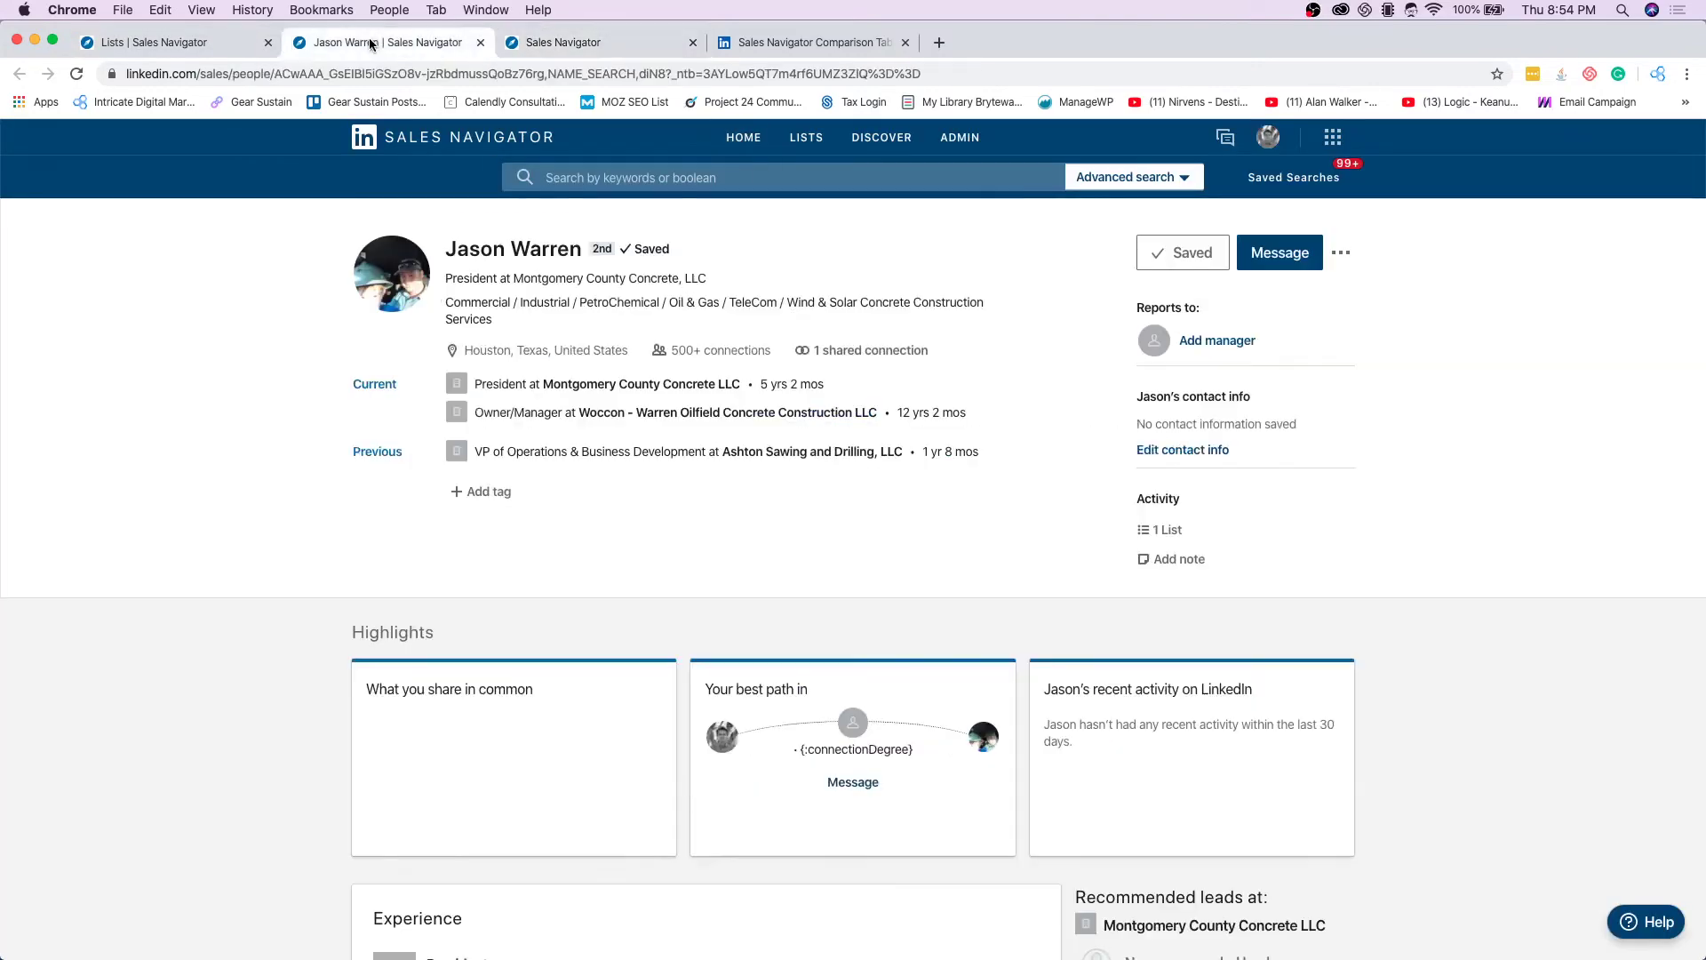
left_click(384, 43)
left_click(1189, 561)
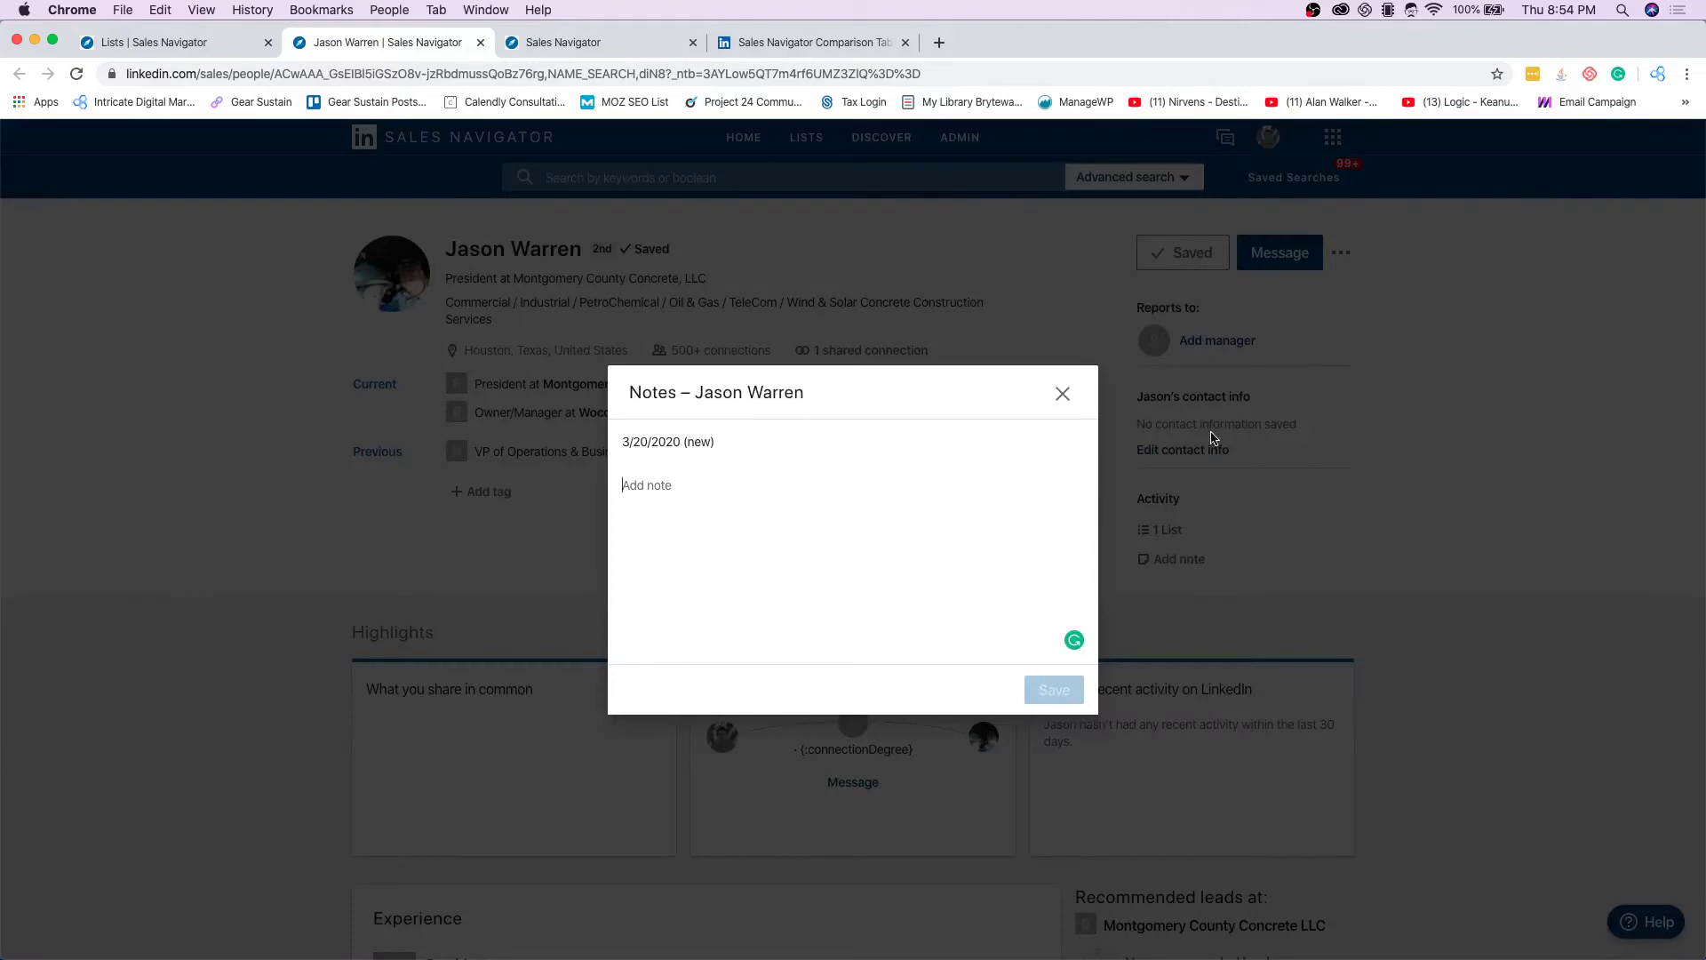
left_click(1214, 438)
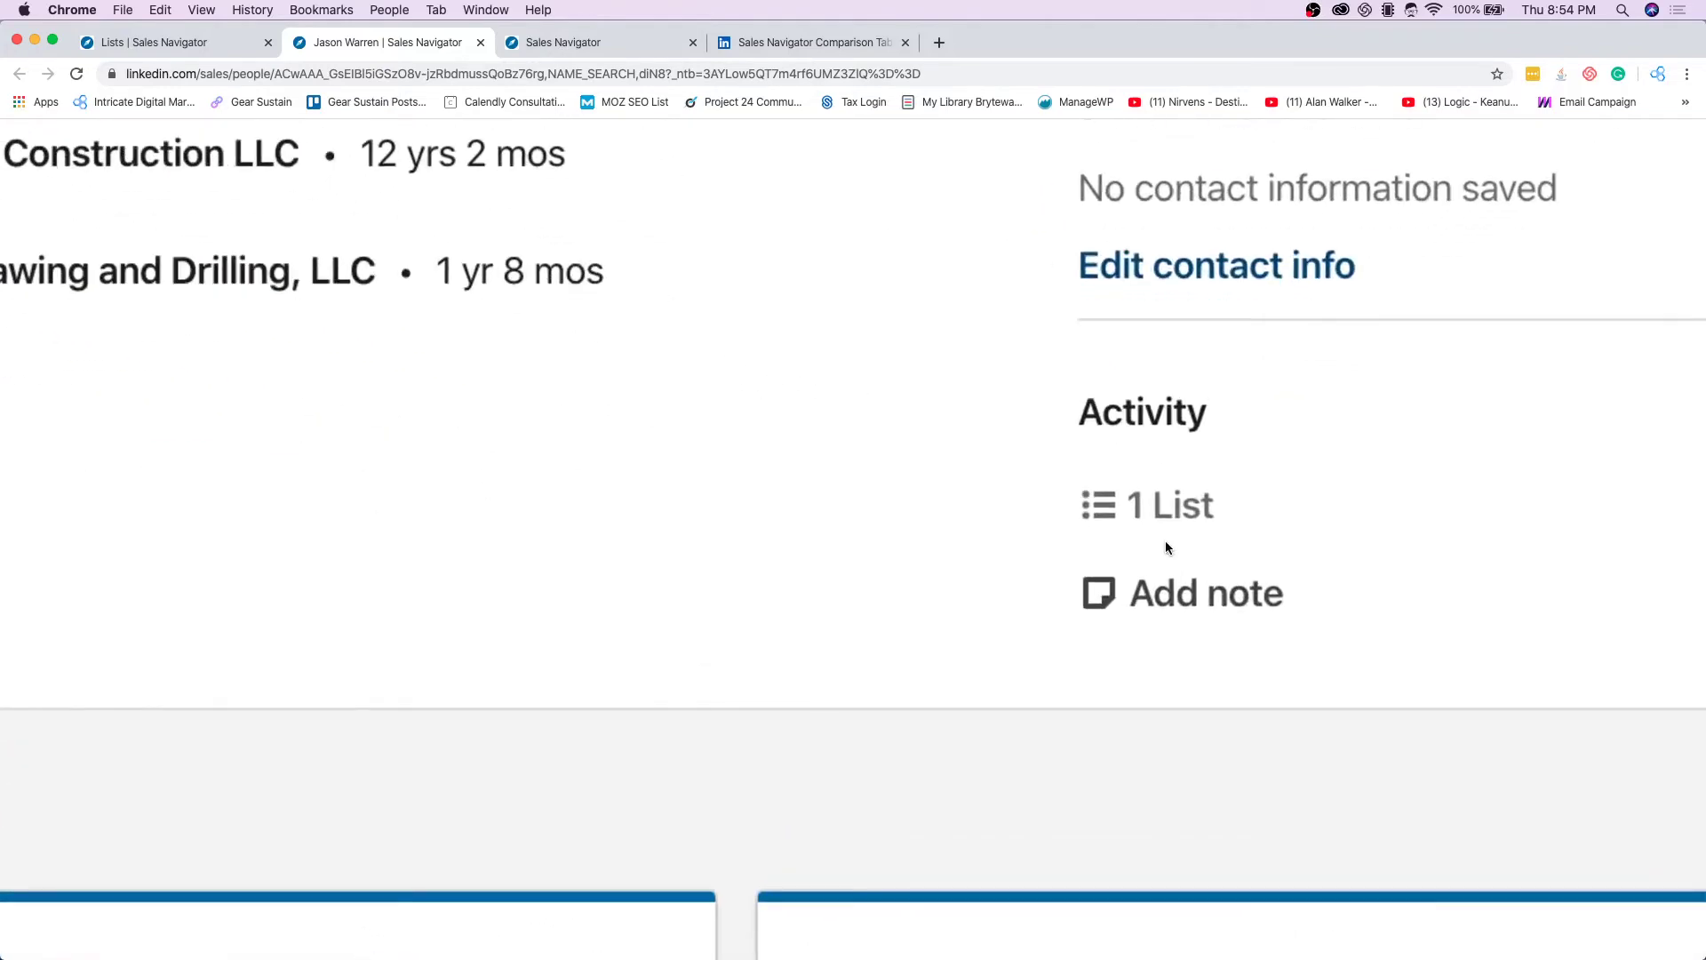
left_click(1168, 591)
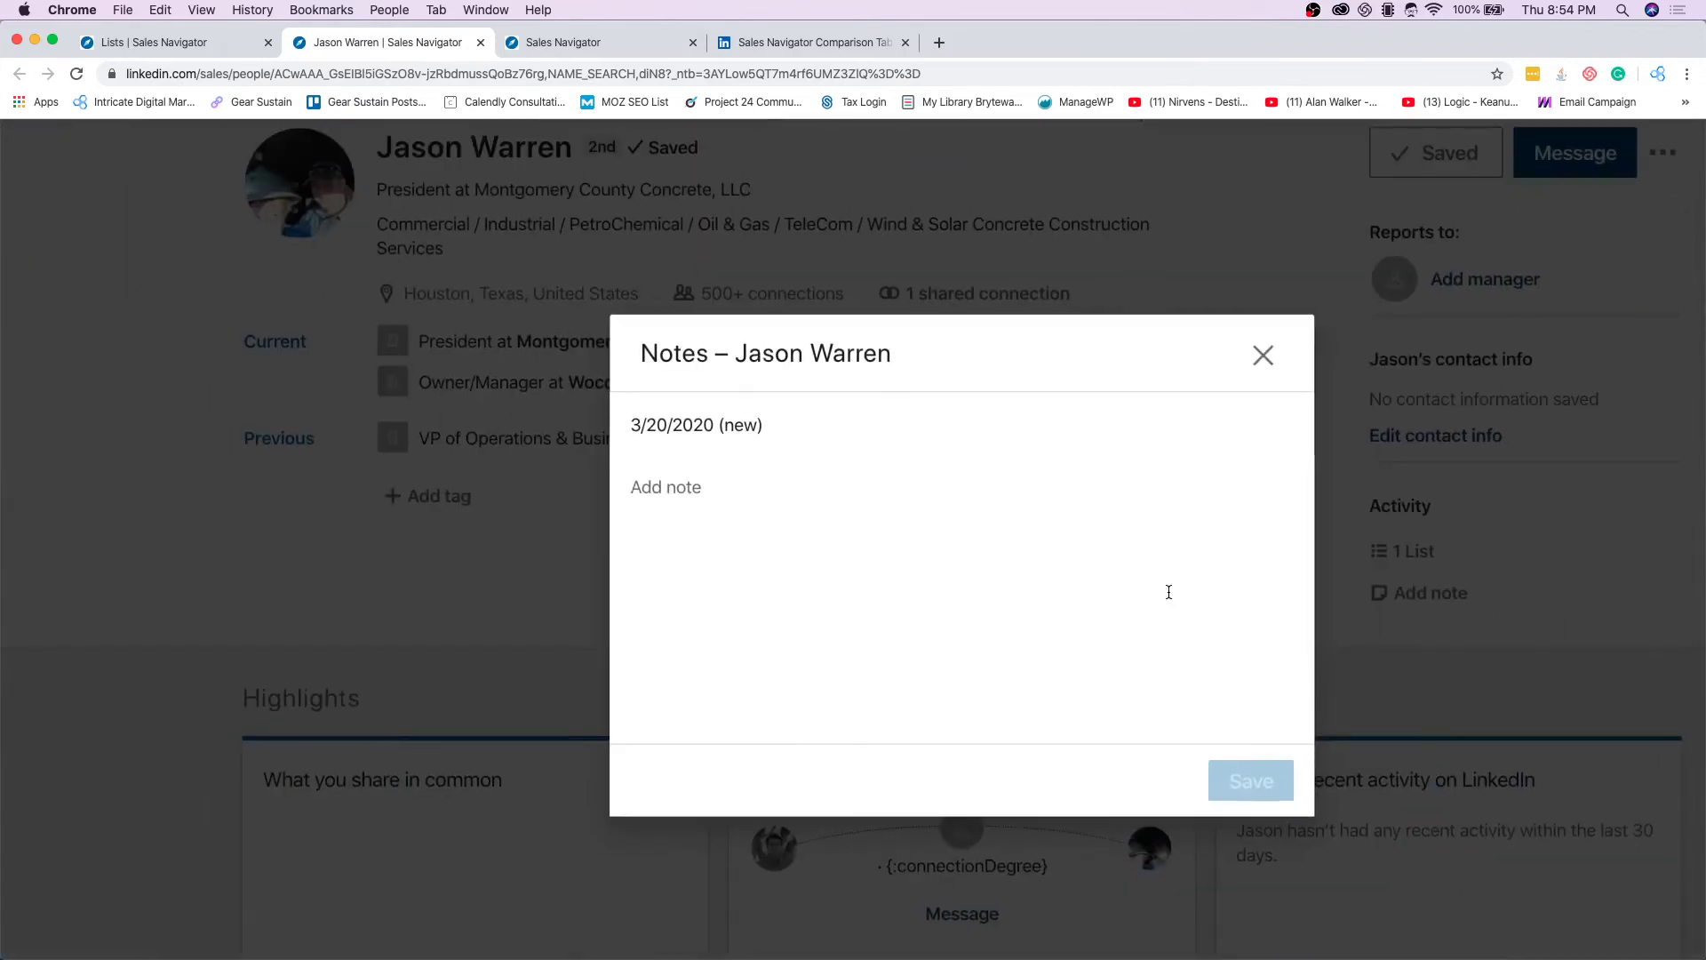
left_click(765, 501)
type("1.")
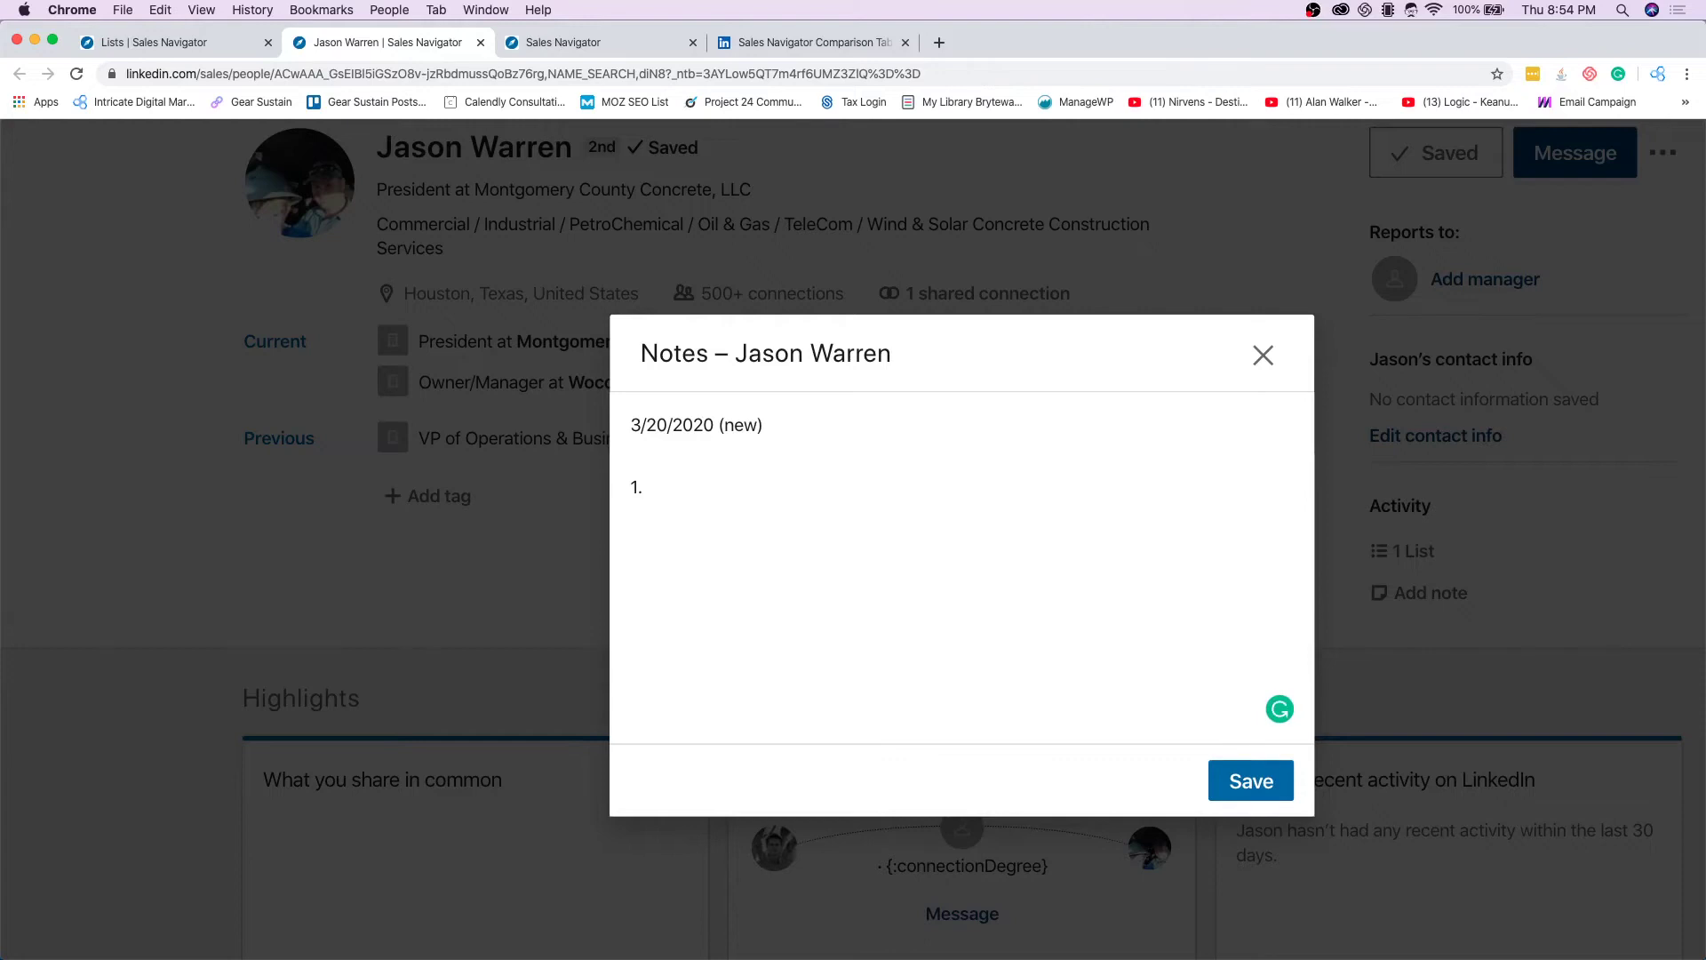
type("Search Engine Ot")
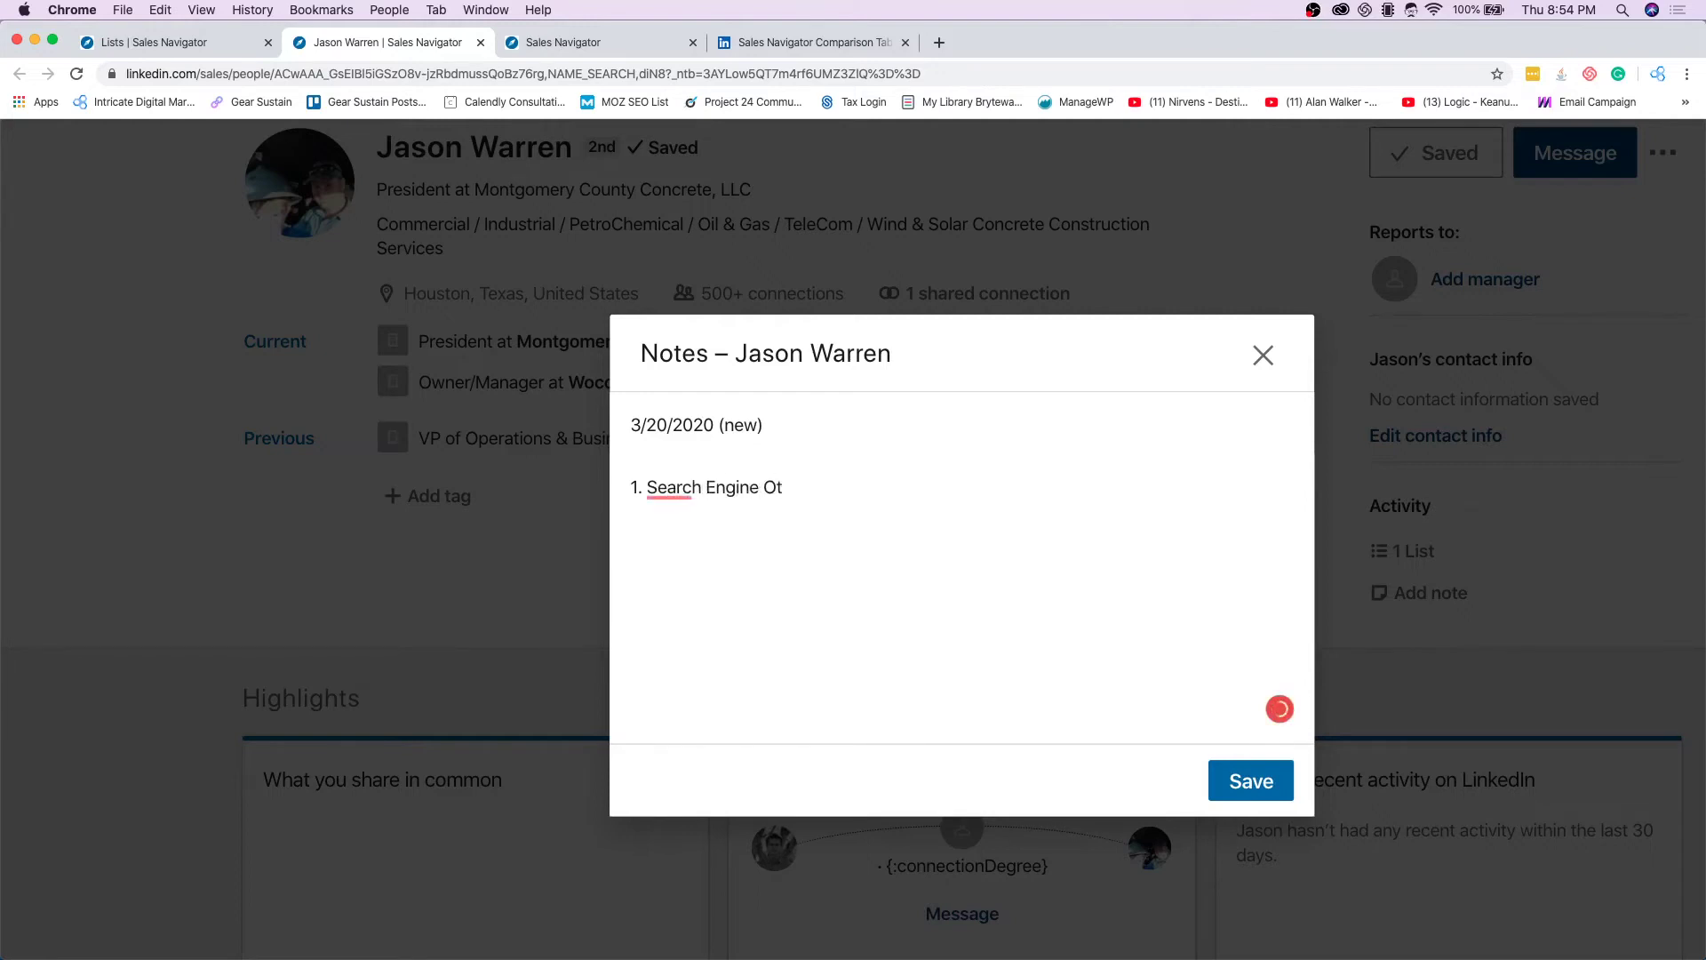
key("BackSpace")
type("ptimization")
key("Return")
Step: Add the second item "2. Website Not Secure" to the lead's note
type("2. ")
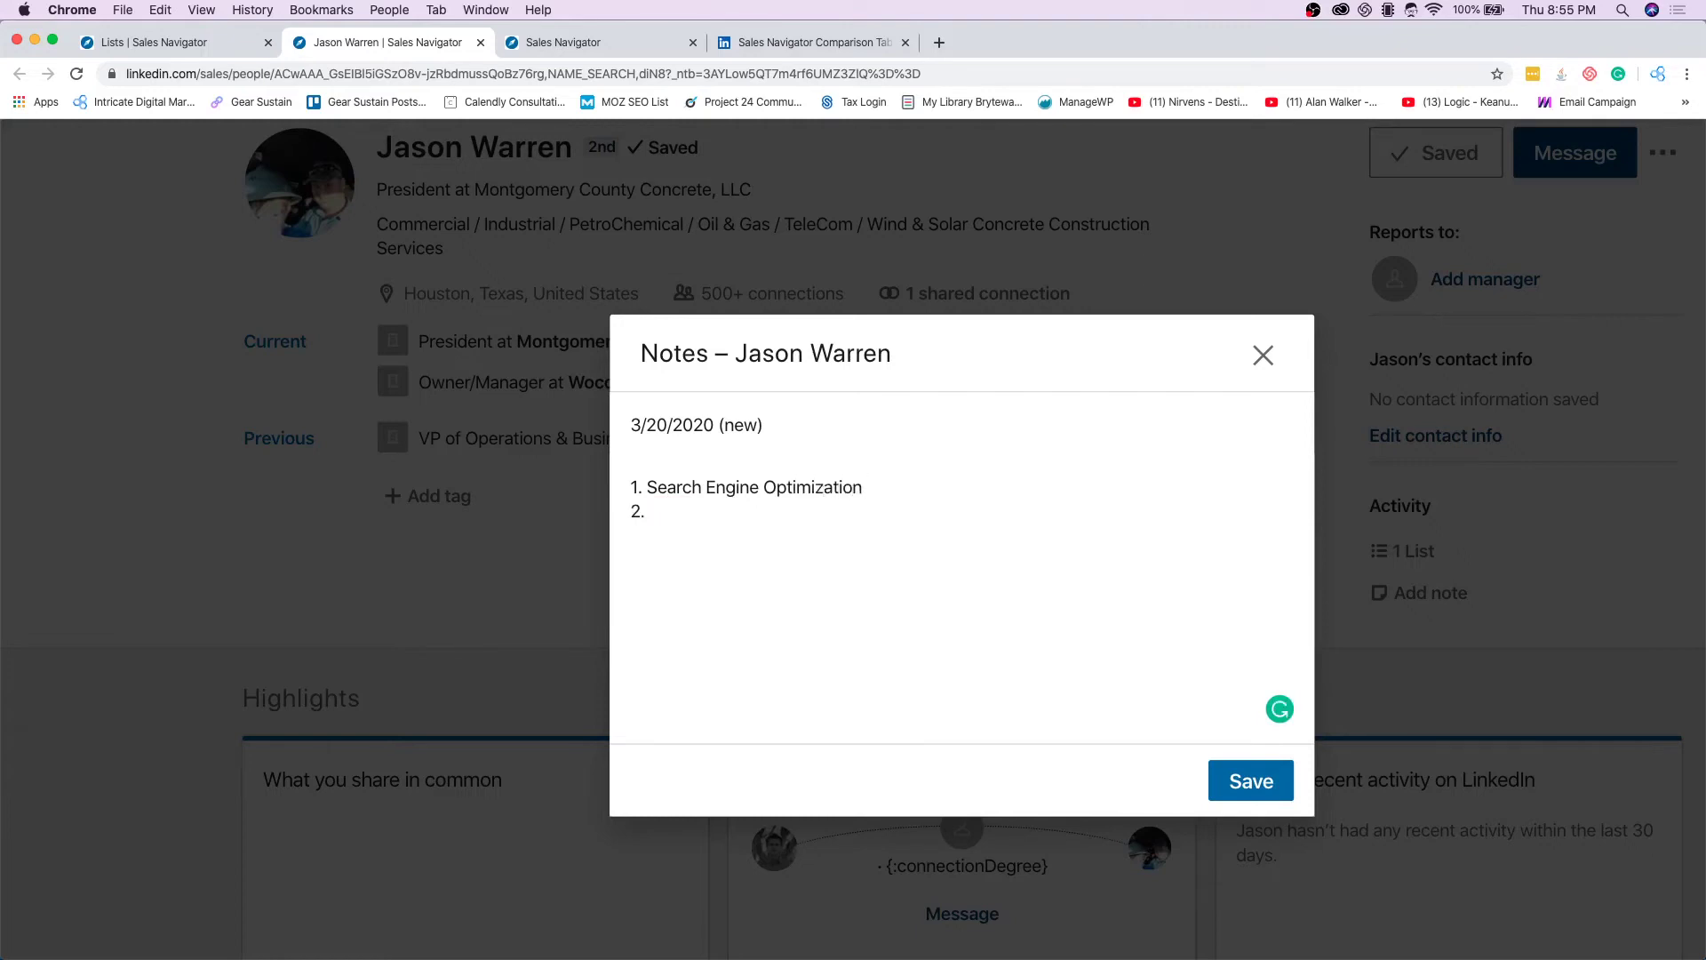
type("Website")
key("BackSpace")
key("BackSpace")
key("BackSpace")
type("ite Not Secu")
key("BackSpace")
key("BackSpace")
key("BackSpace")
type("ecur")
key("BackSpace")
key("BackSpace")
type("ure")
key("Return")
Step: Finish the note with "Recently connected with a personalized message.", save it and close the notes
type("Recently conne")
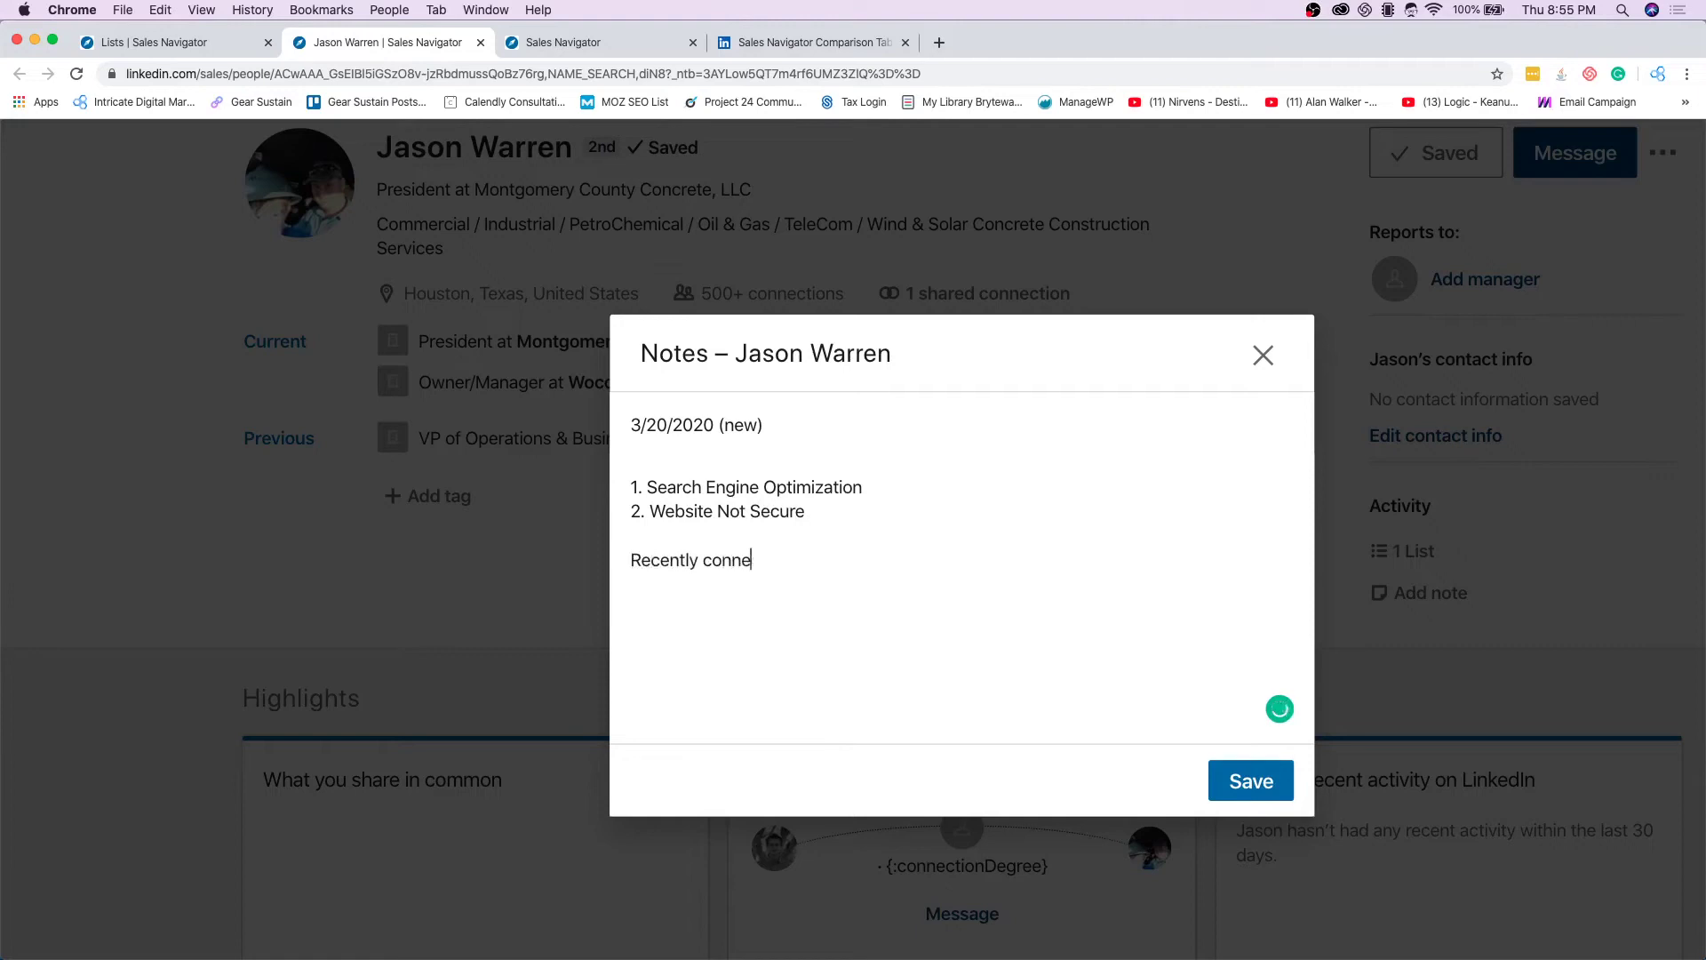
type("cted with personalized messa")
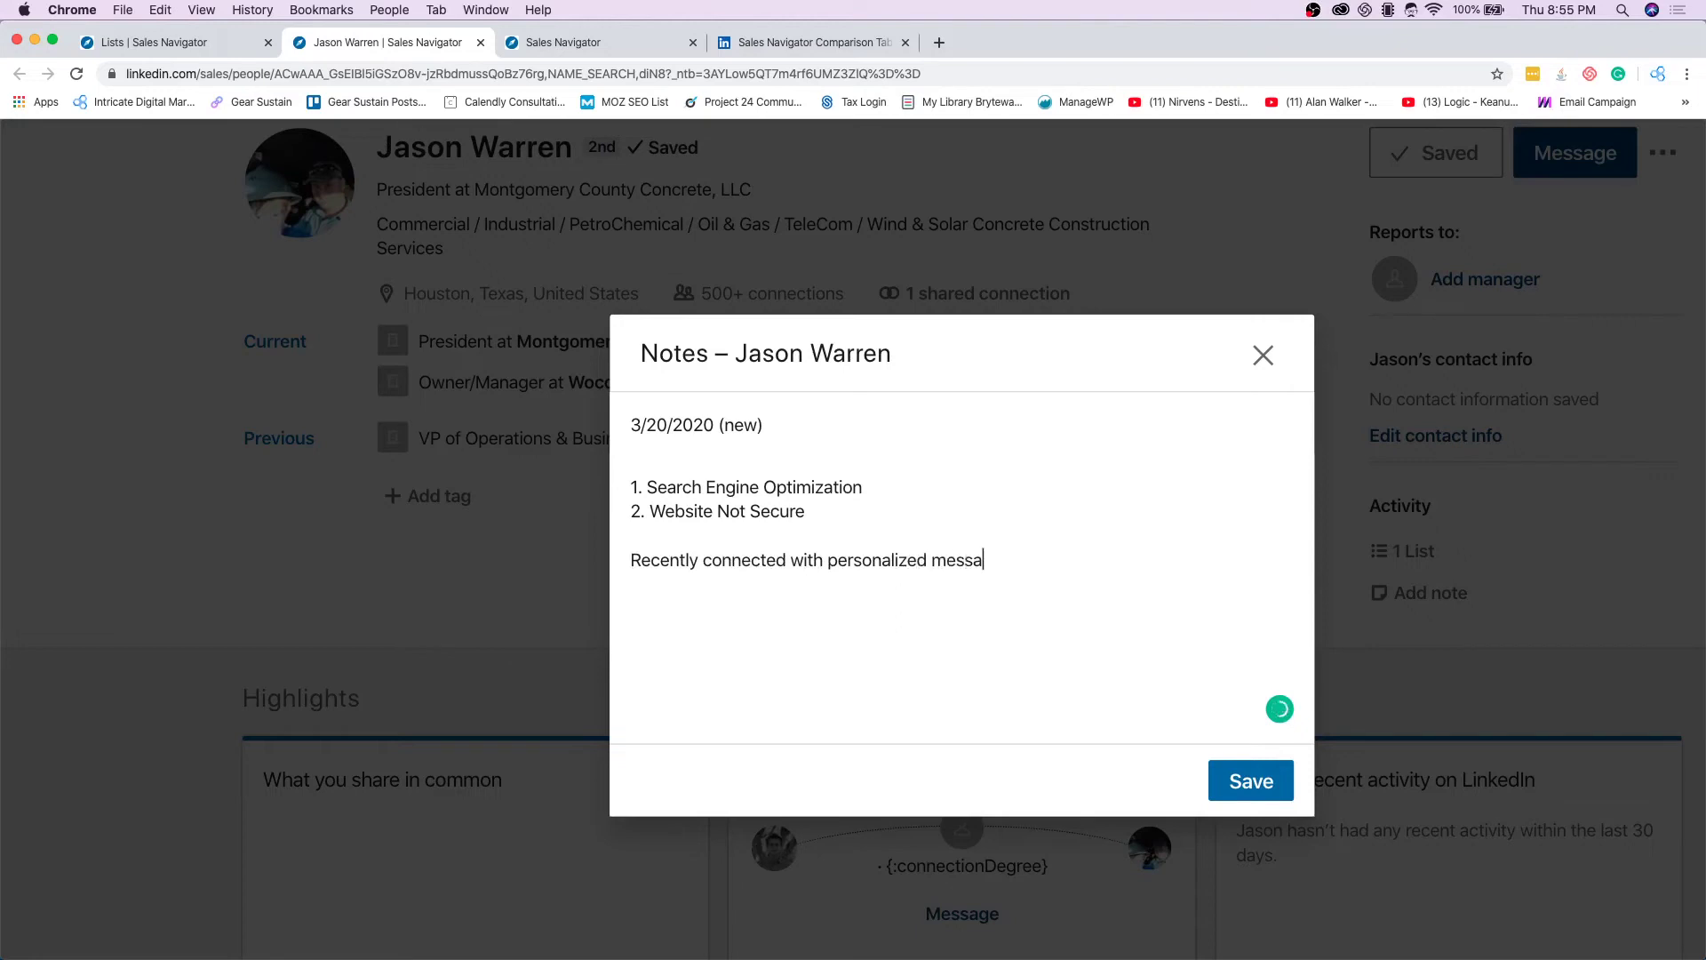
type("ge.")
mouse_move(855, 549)
left_click(920, 644)
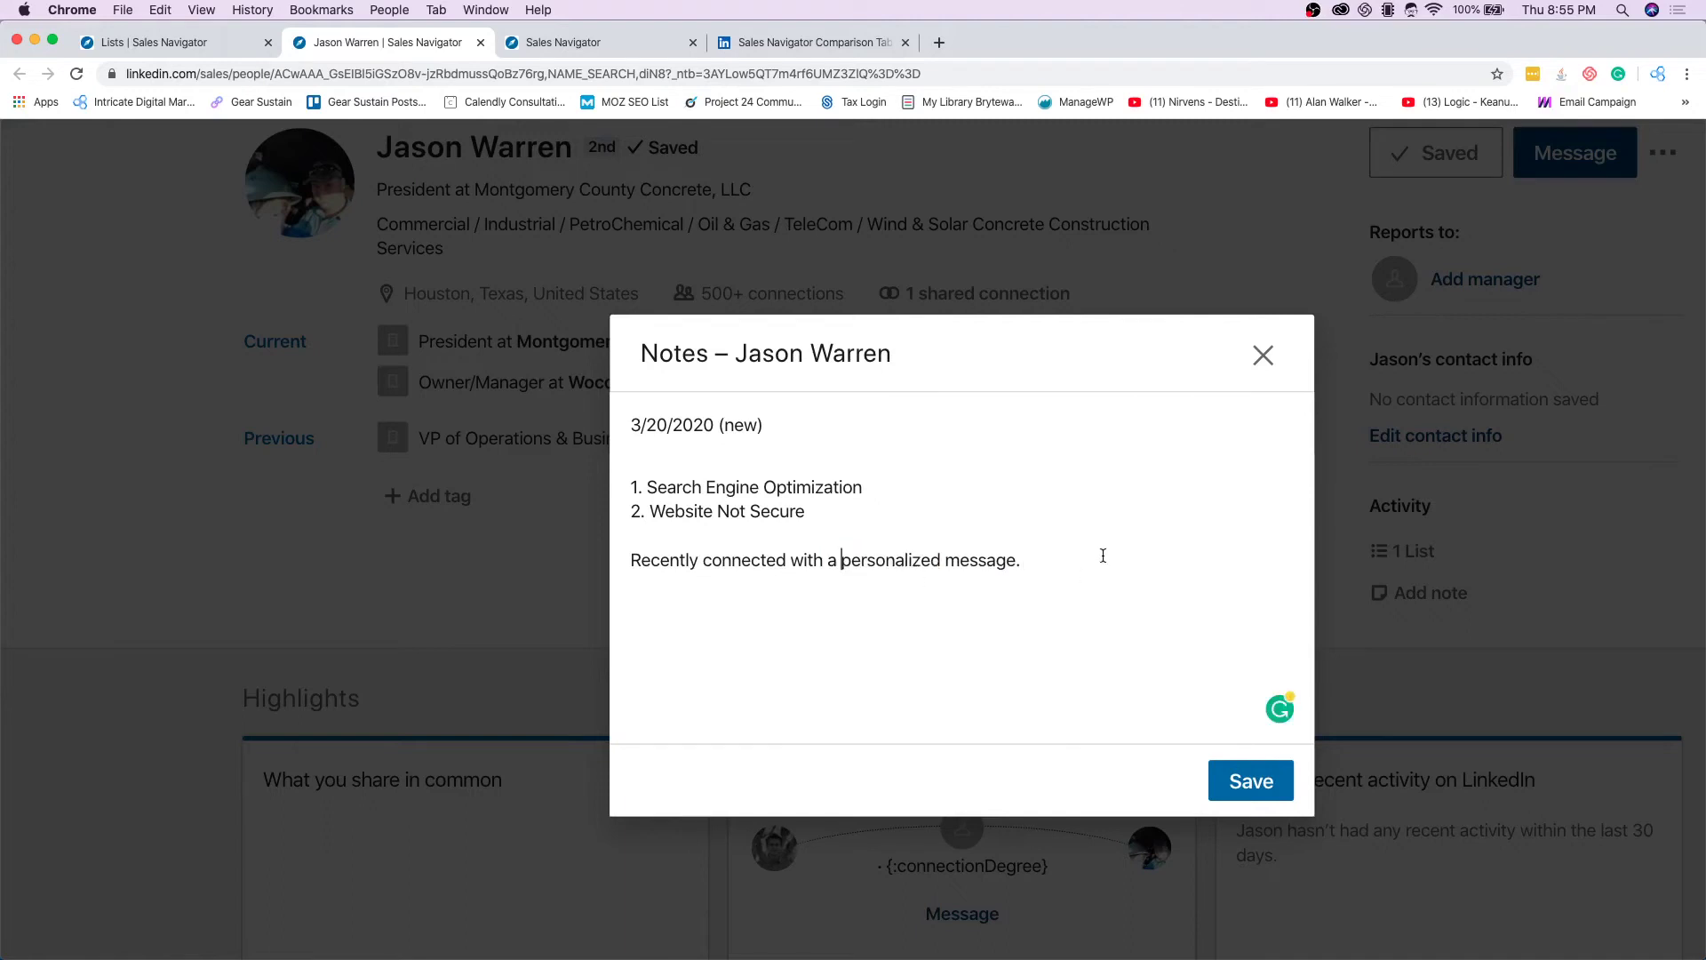
left_click(1253, 777)
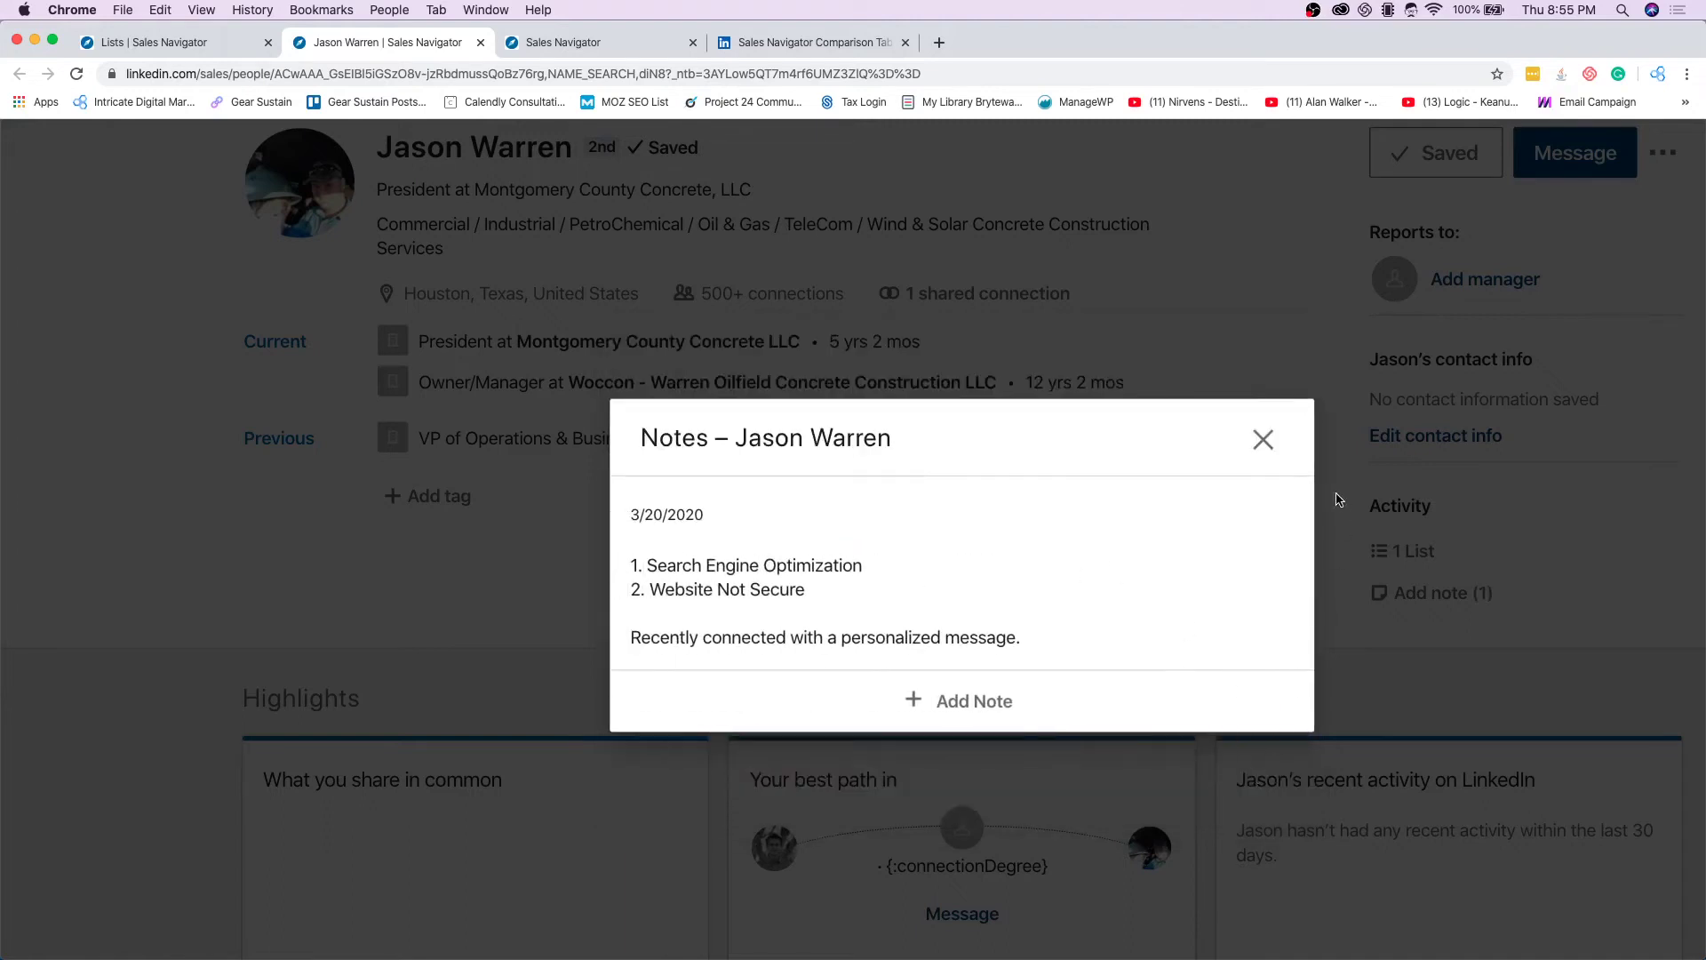
left_click(1262, 442)
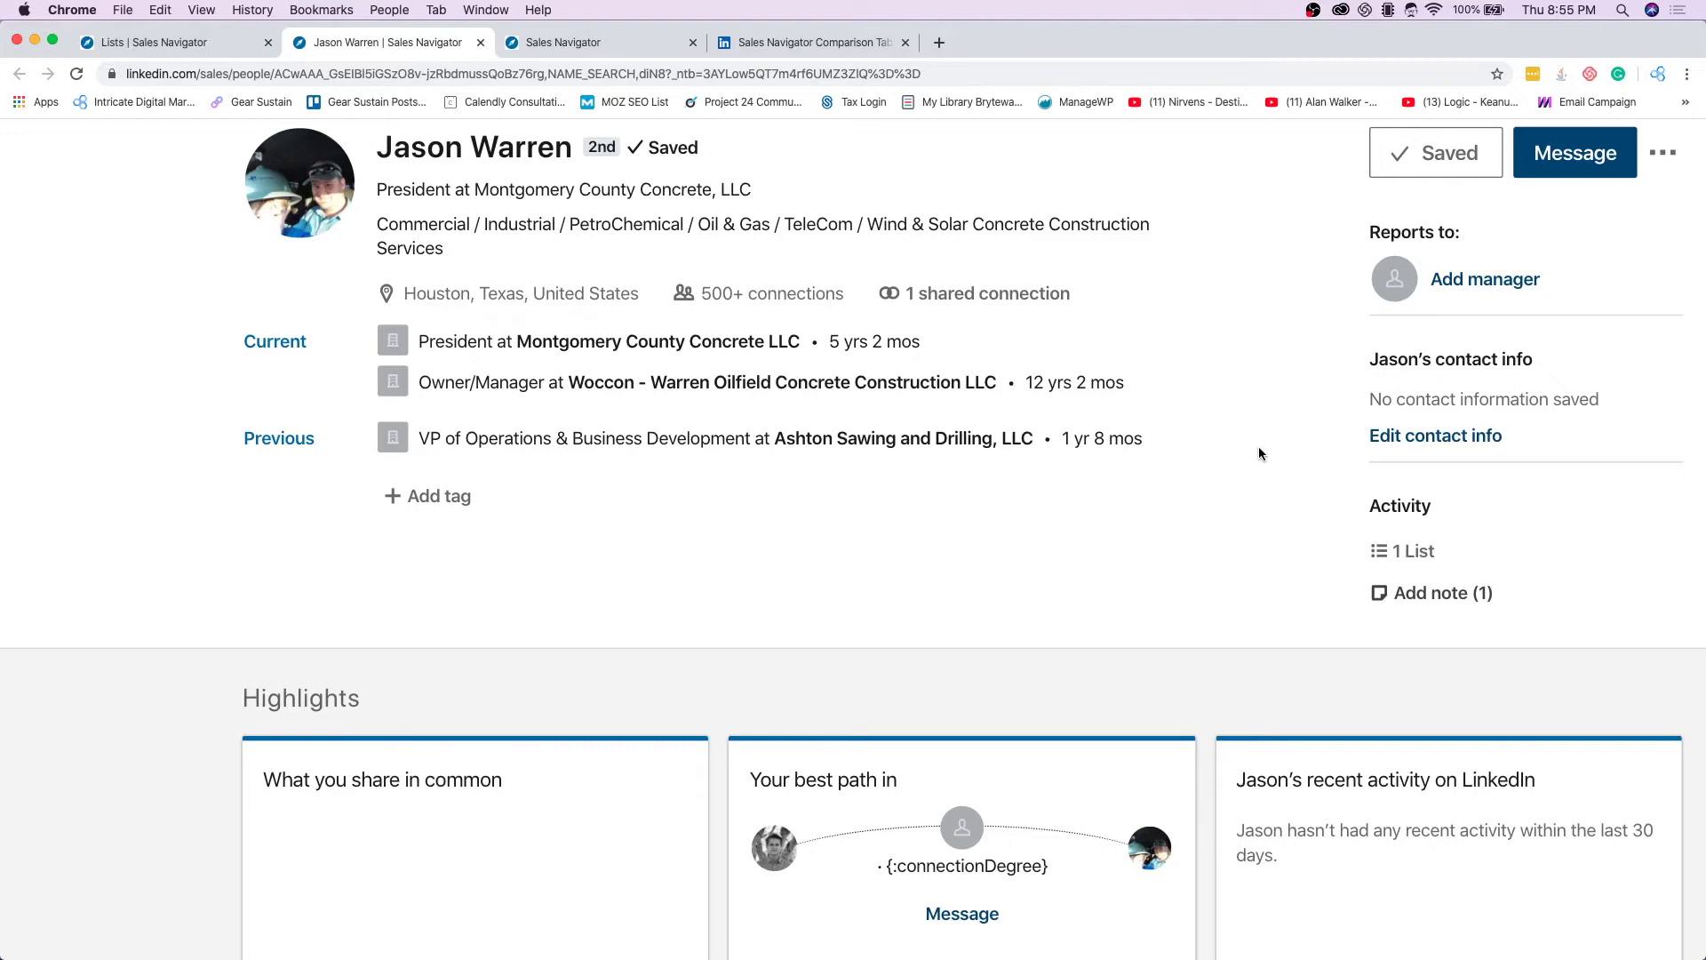
Step: Return to the lead list tab and open the filters for a new account search
scroll(1050, 436, "down", 5)
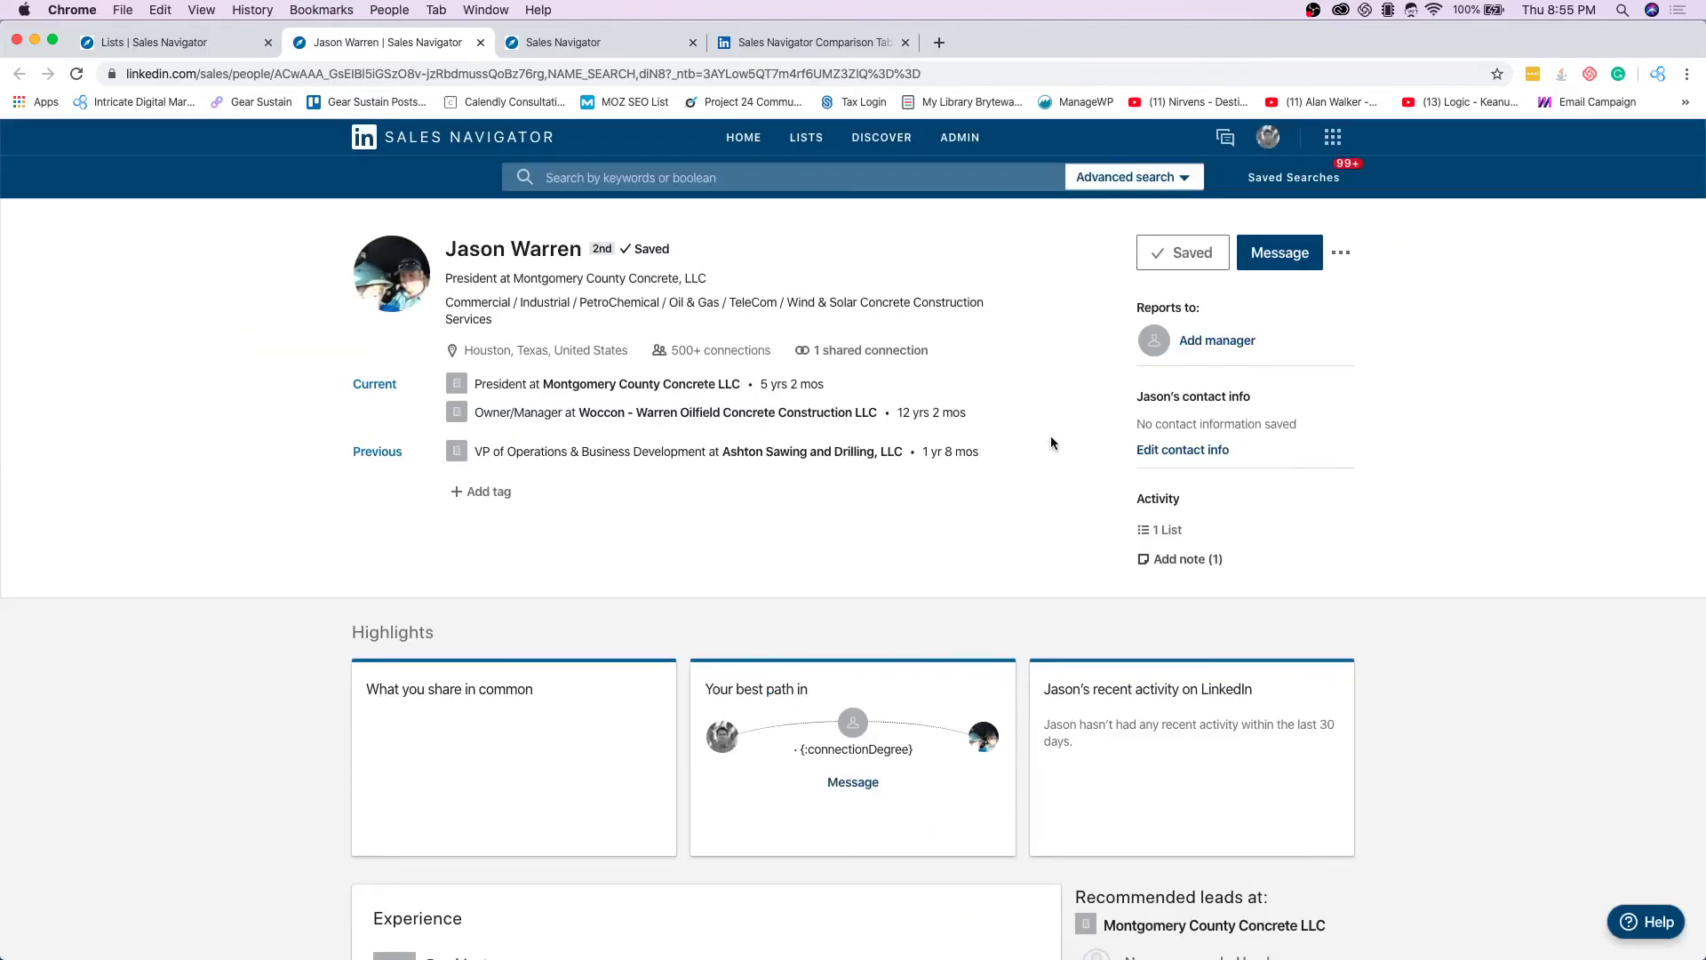
left_click(180, 48)
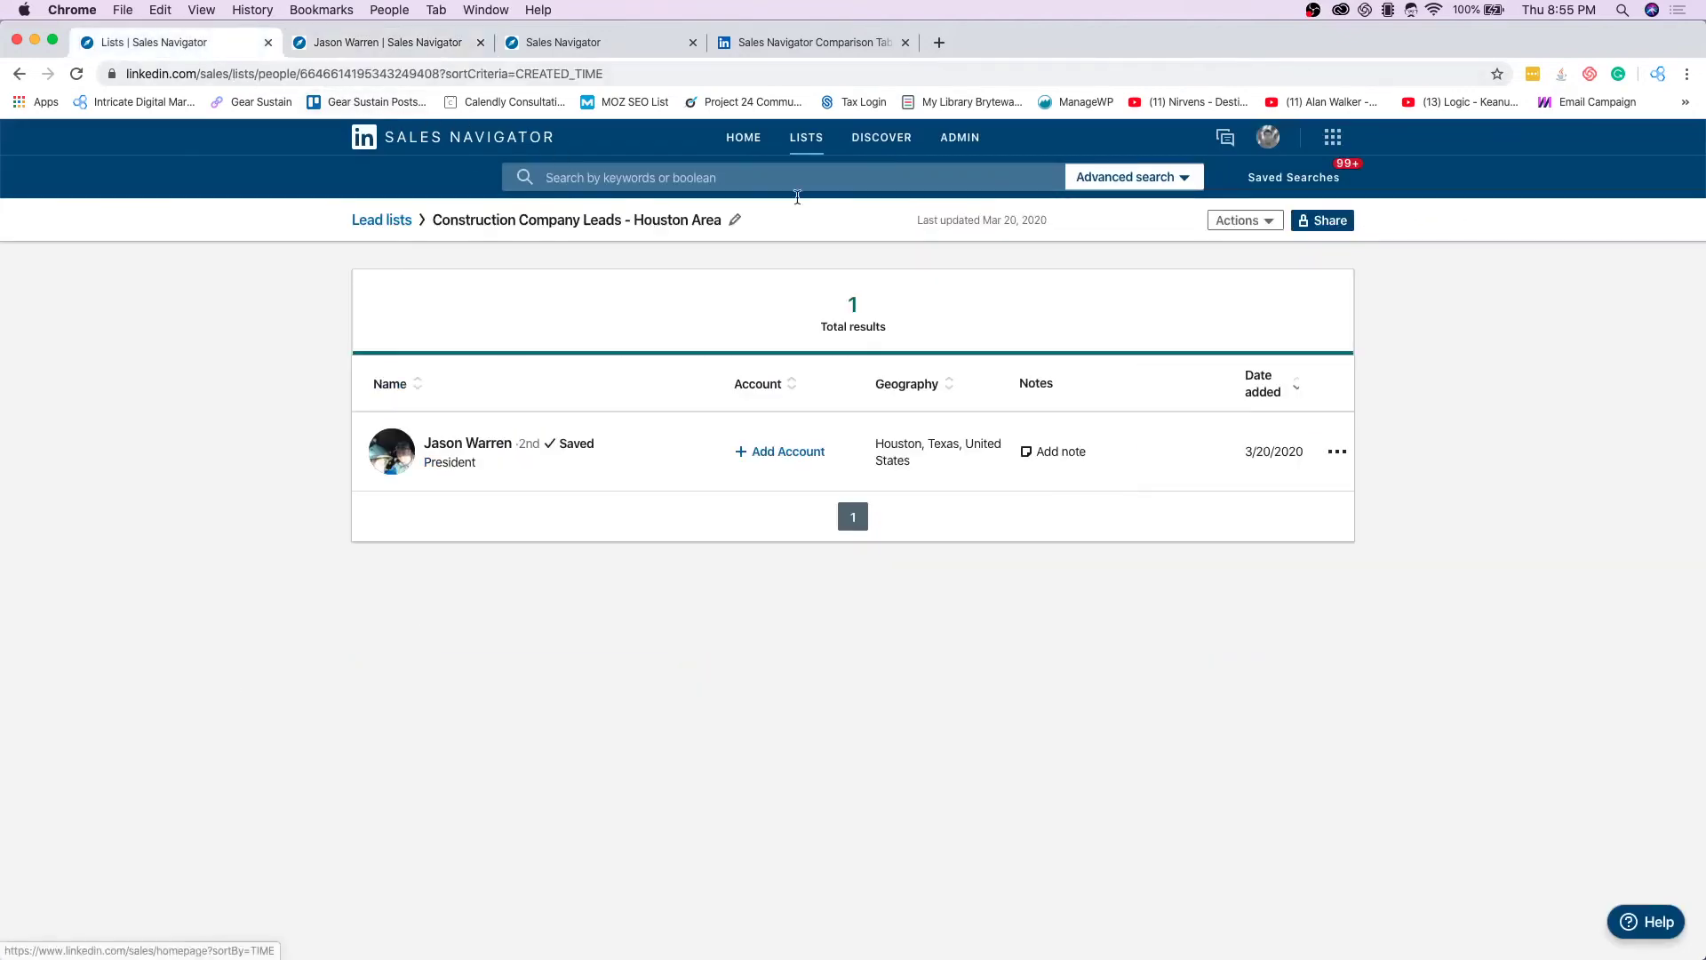
left_click(1122, 182)
left_click(1149, 249)
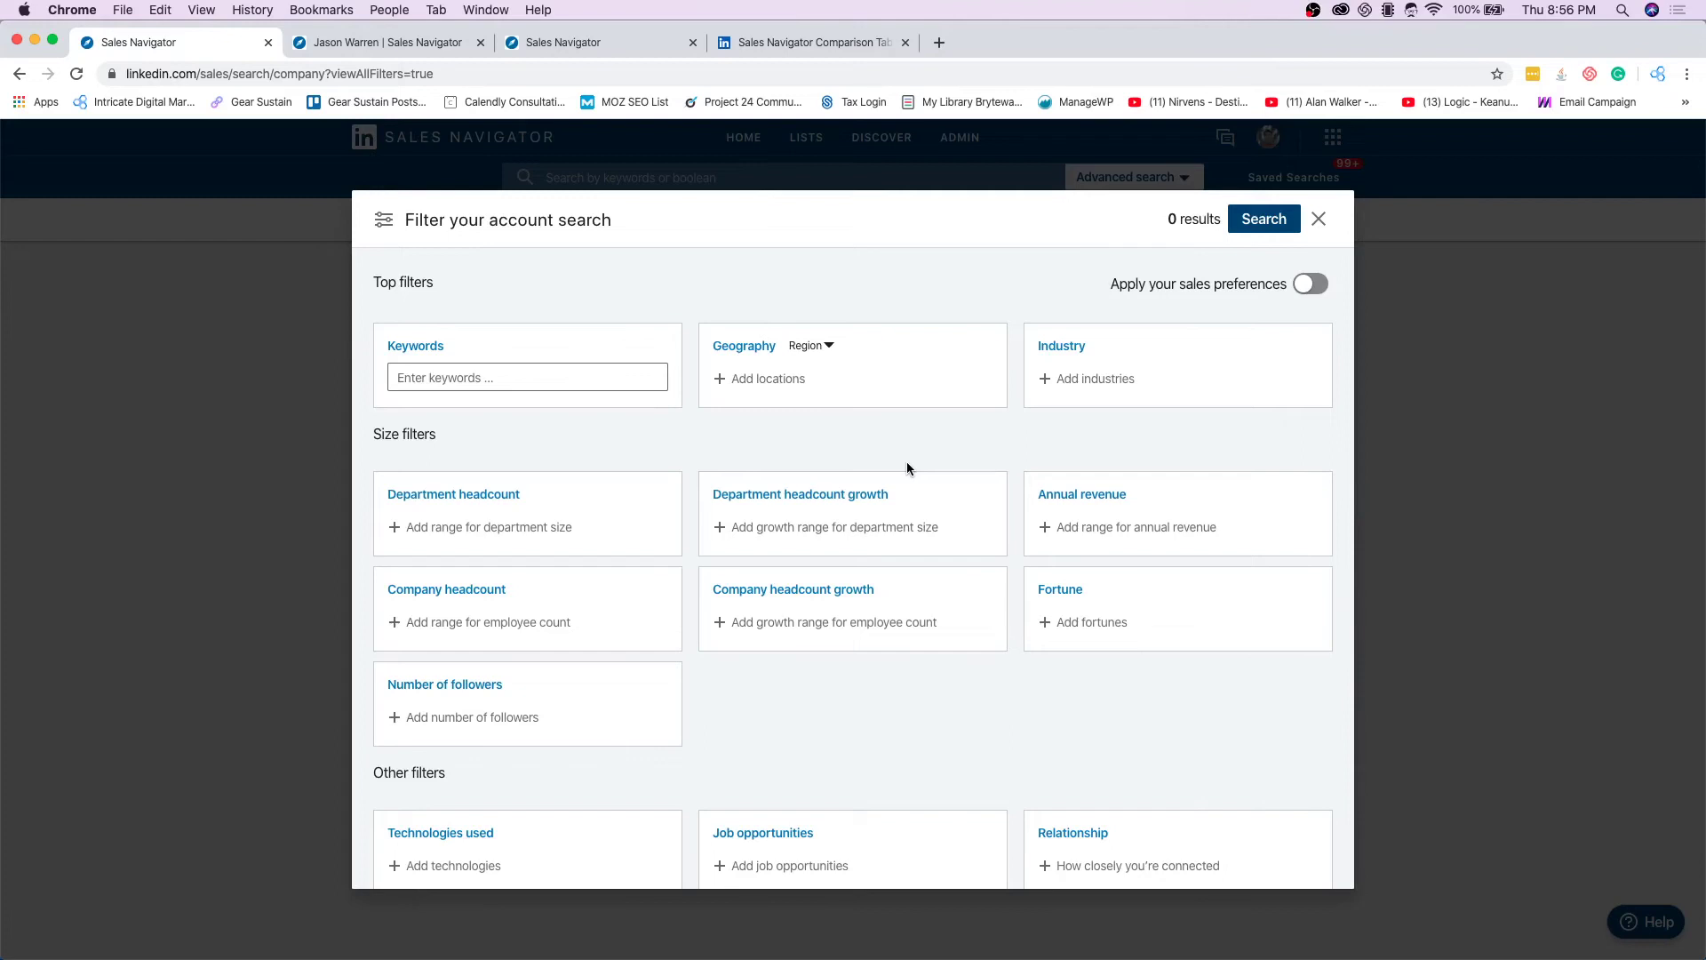
Step: Enter the account search keywords "Website Design" & "Web Design" & "Web Design Agency"
left_click(593, 377)
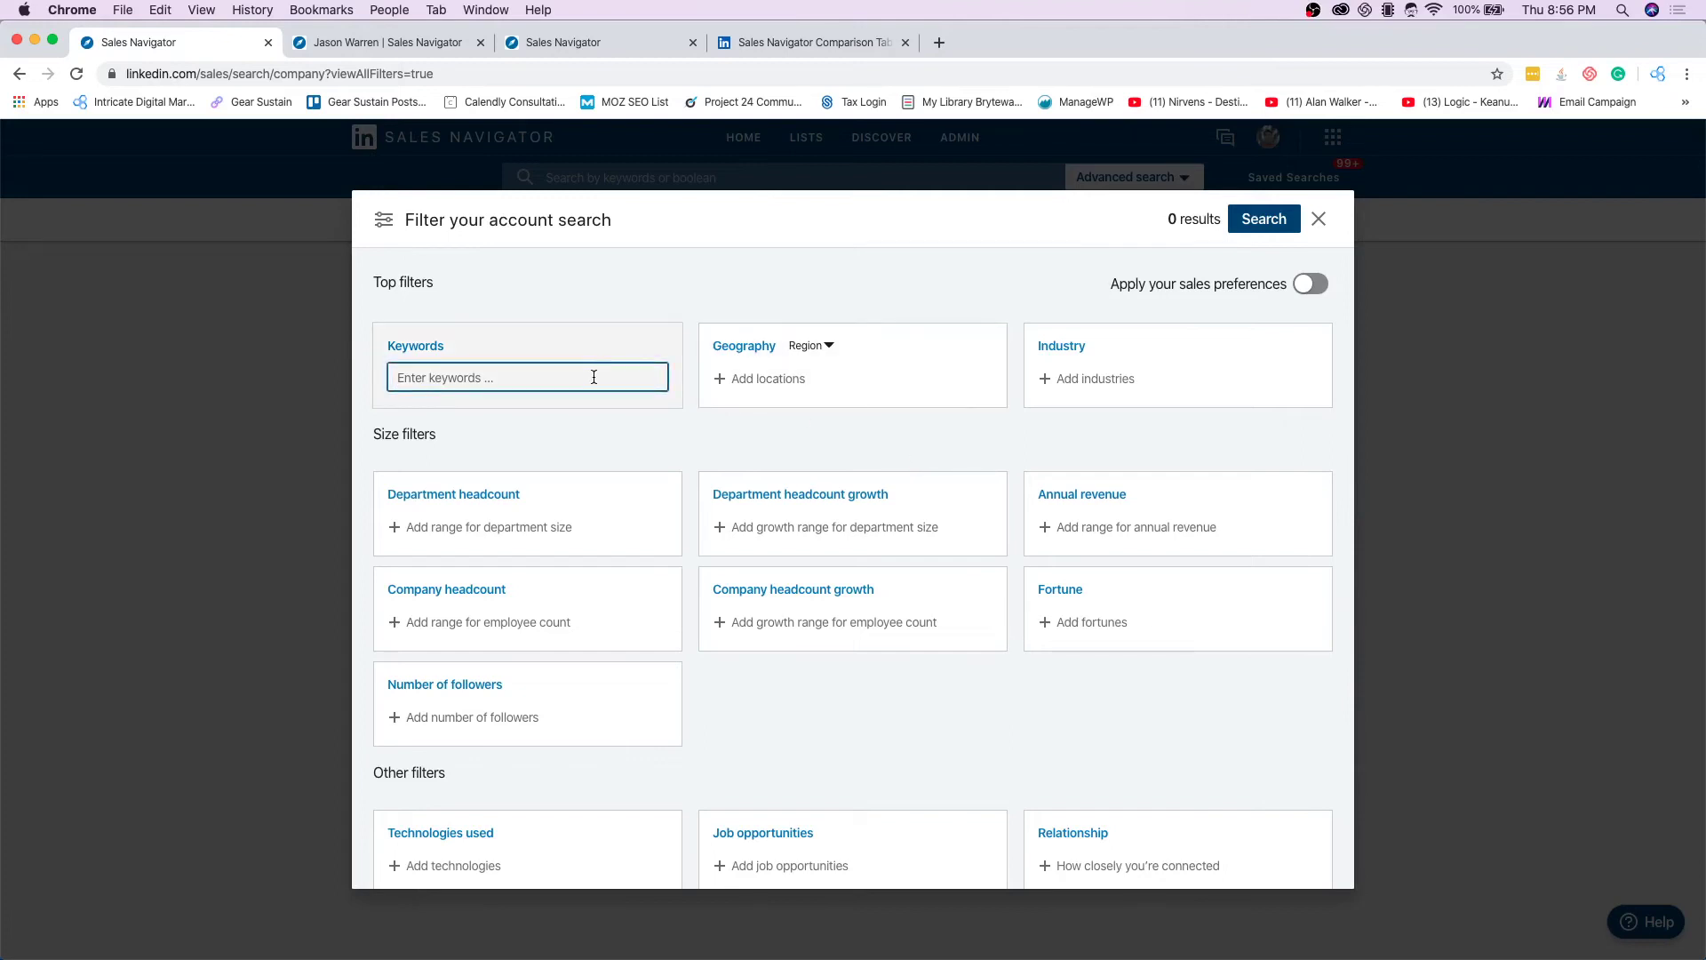
type("\"")
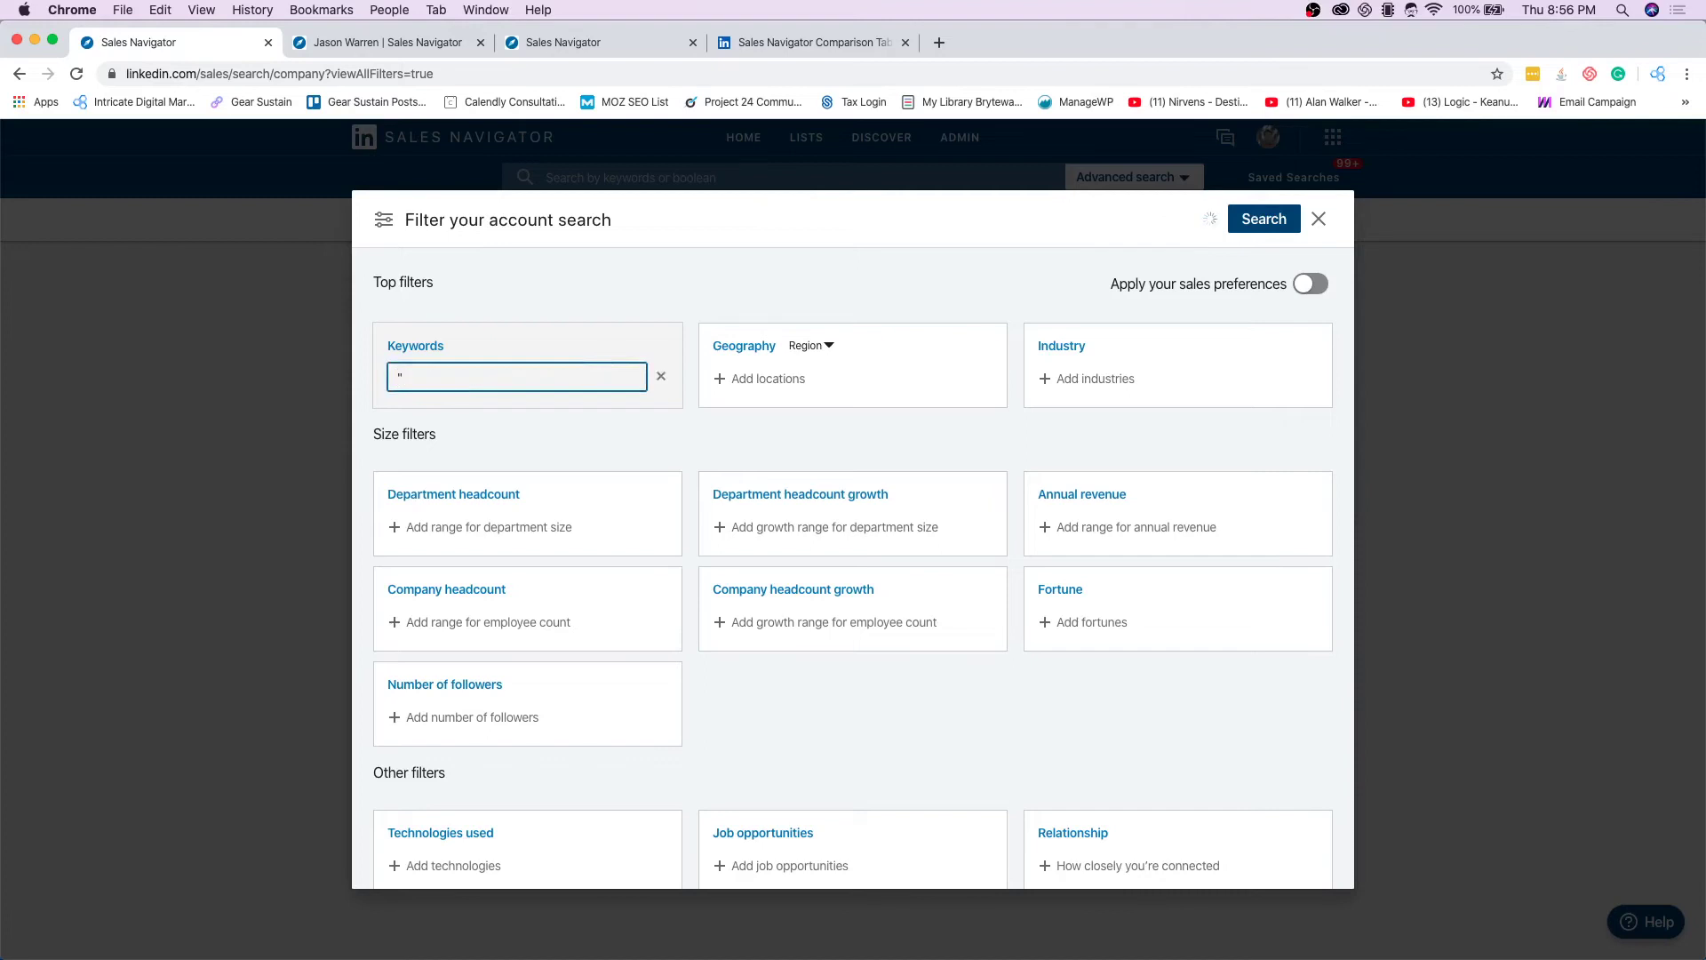
type("Webdes")
key("BackSpace")
key("BackSpace")
type("te Design\" & Web")
key("BackSpace")
key("BackSpace")
key("BackSpace")
key("BackSpace")
type("\"Web Design\" &")
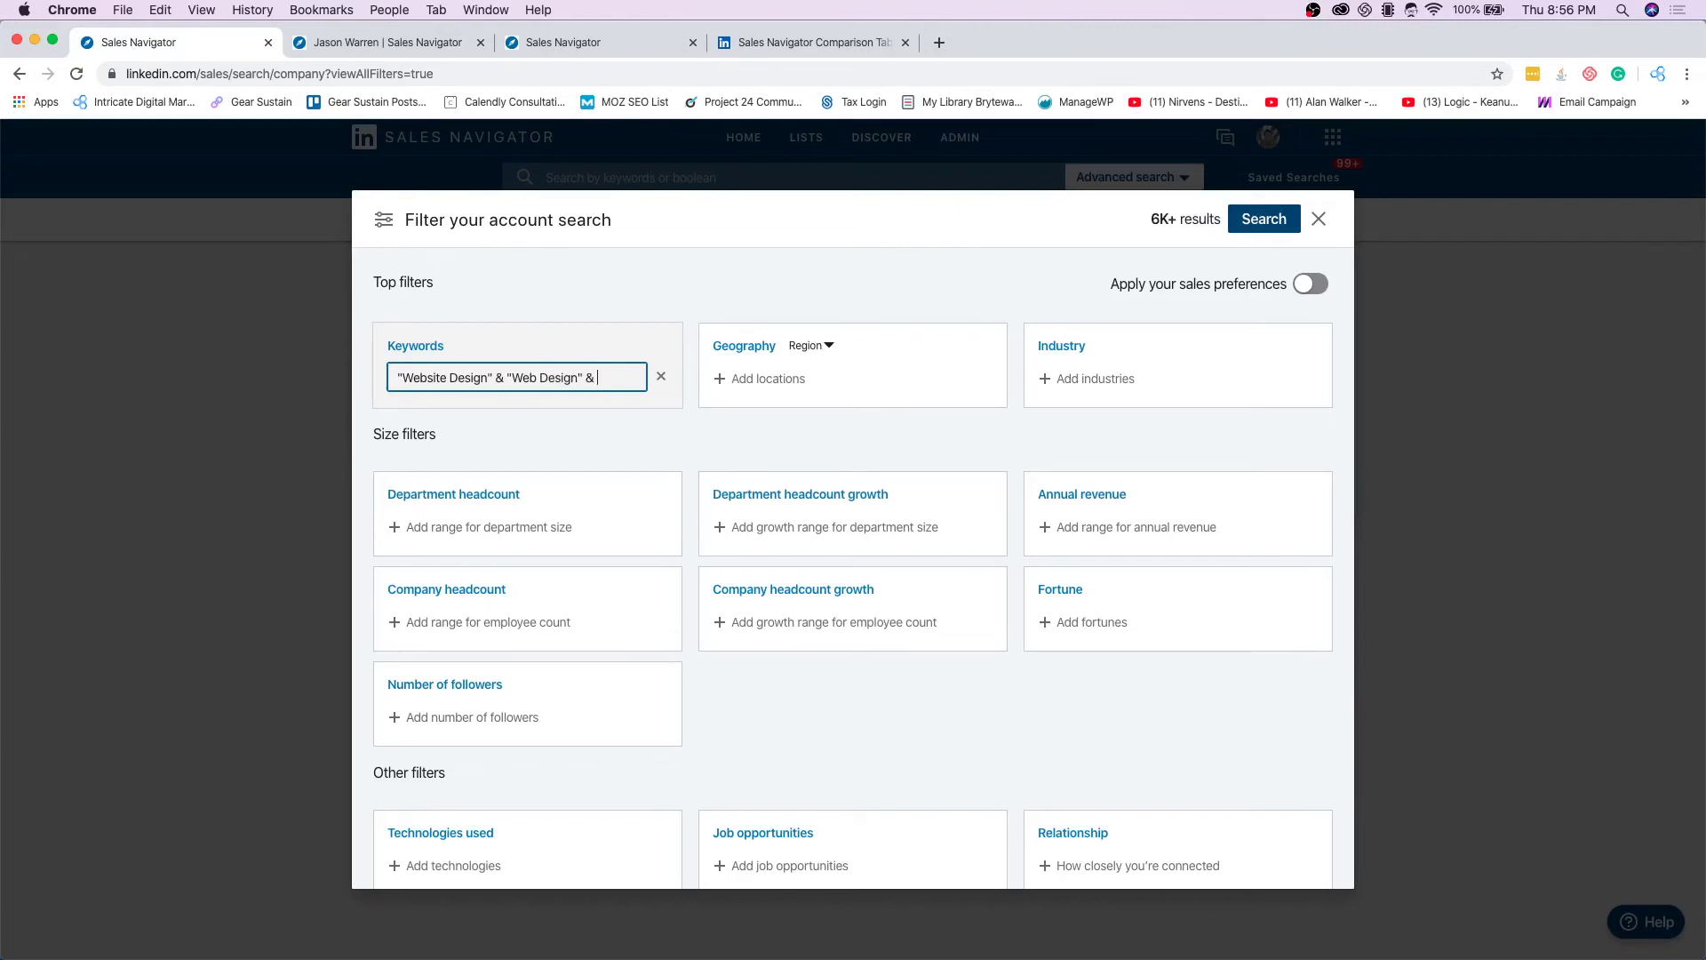
key("BackSpace")
type("\"Web Design Agency")
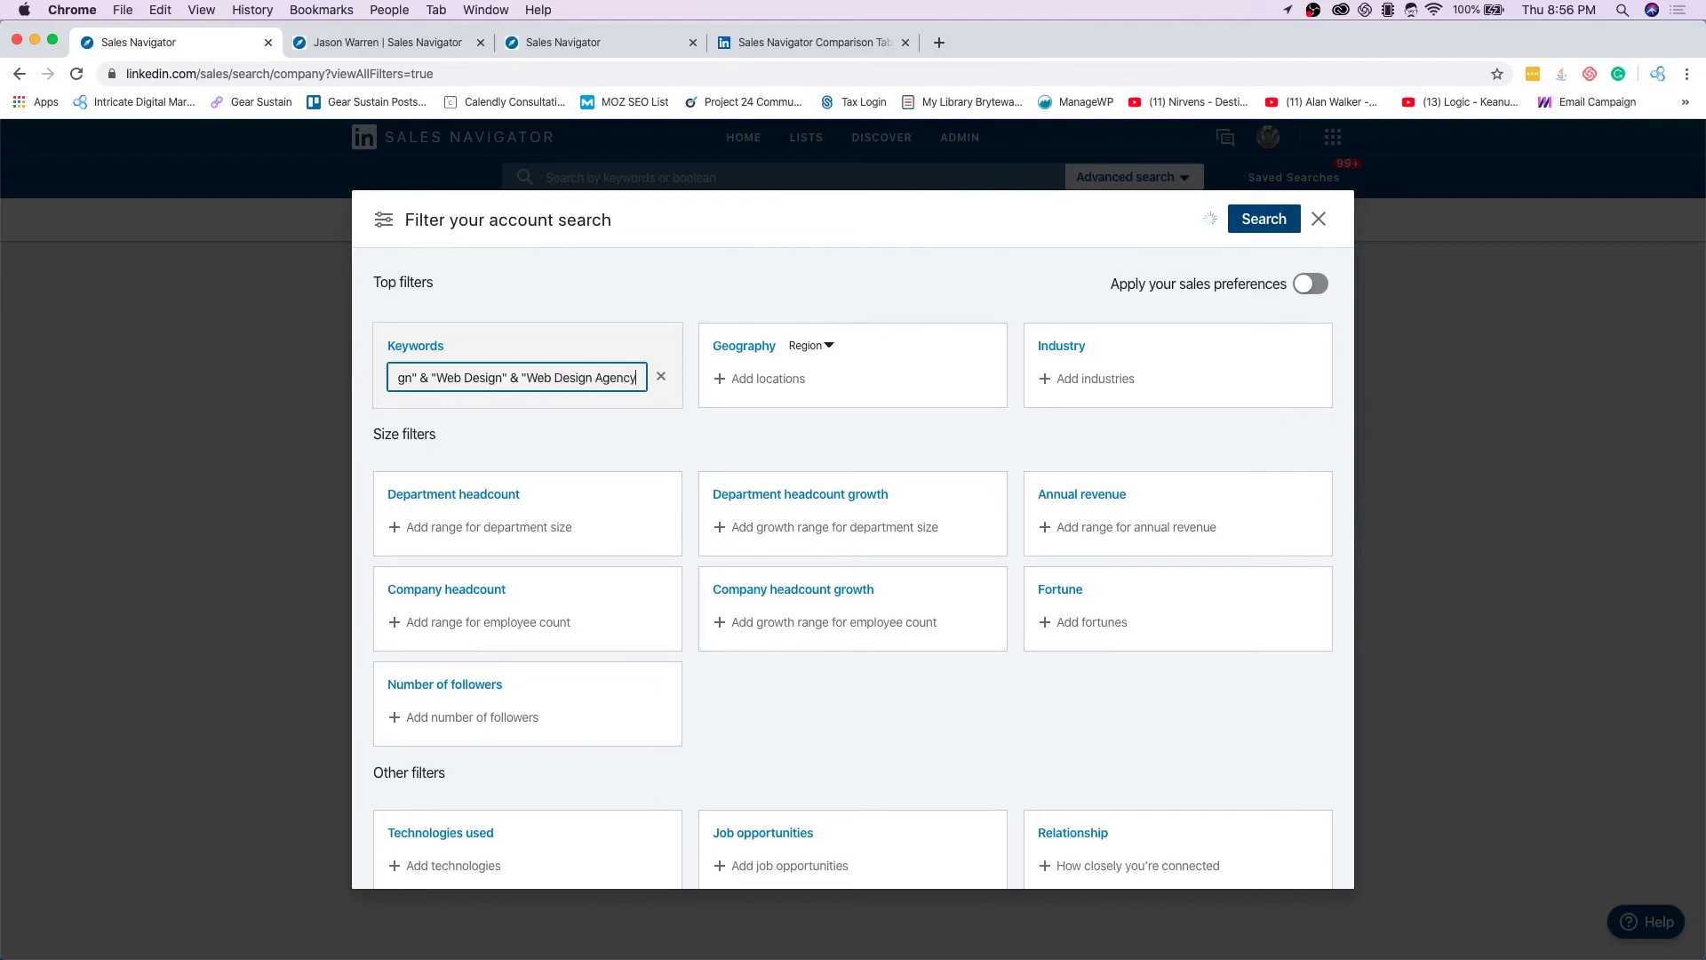
Step: Set the account search geography to Phoenix, Arizona Area
left_click(766, 381)
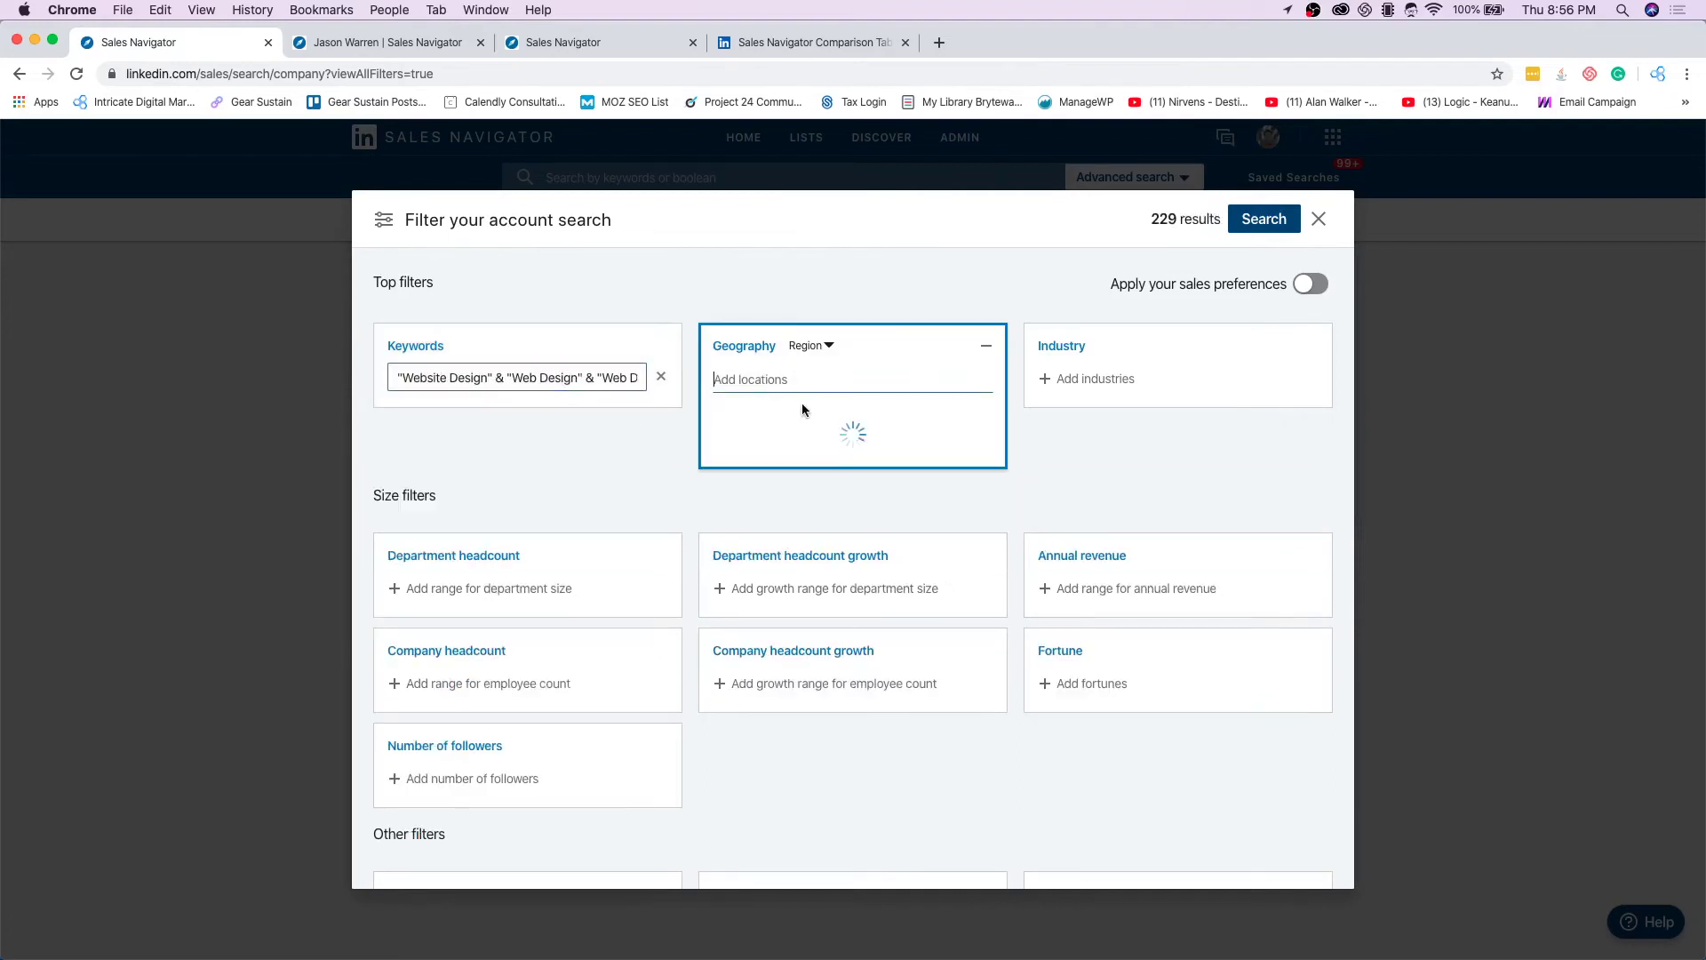
type("Phoenix")
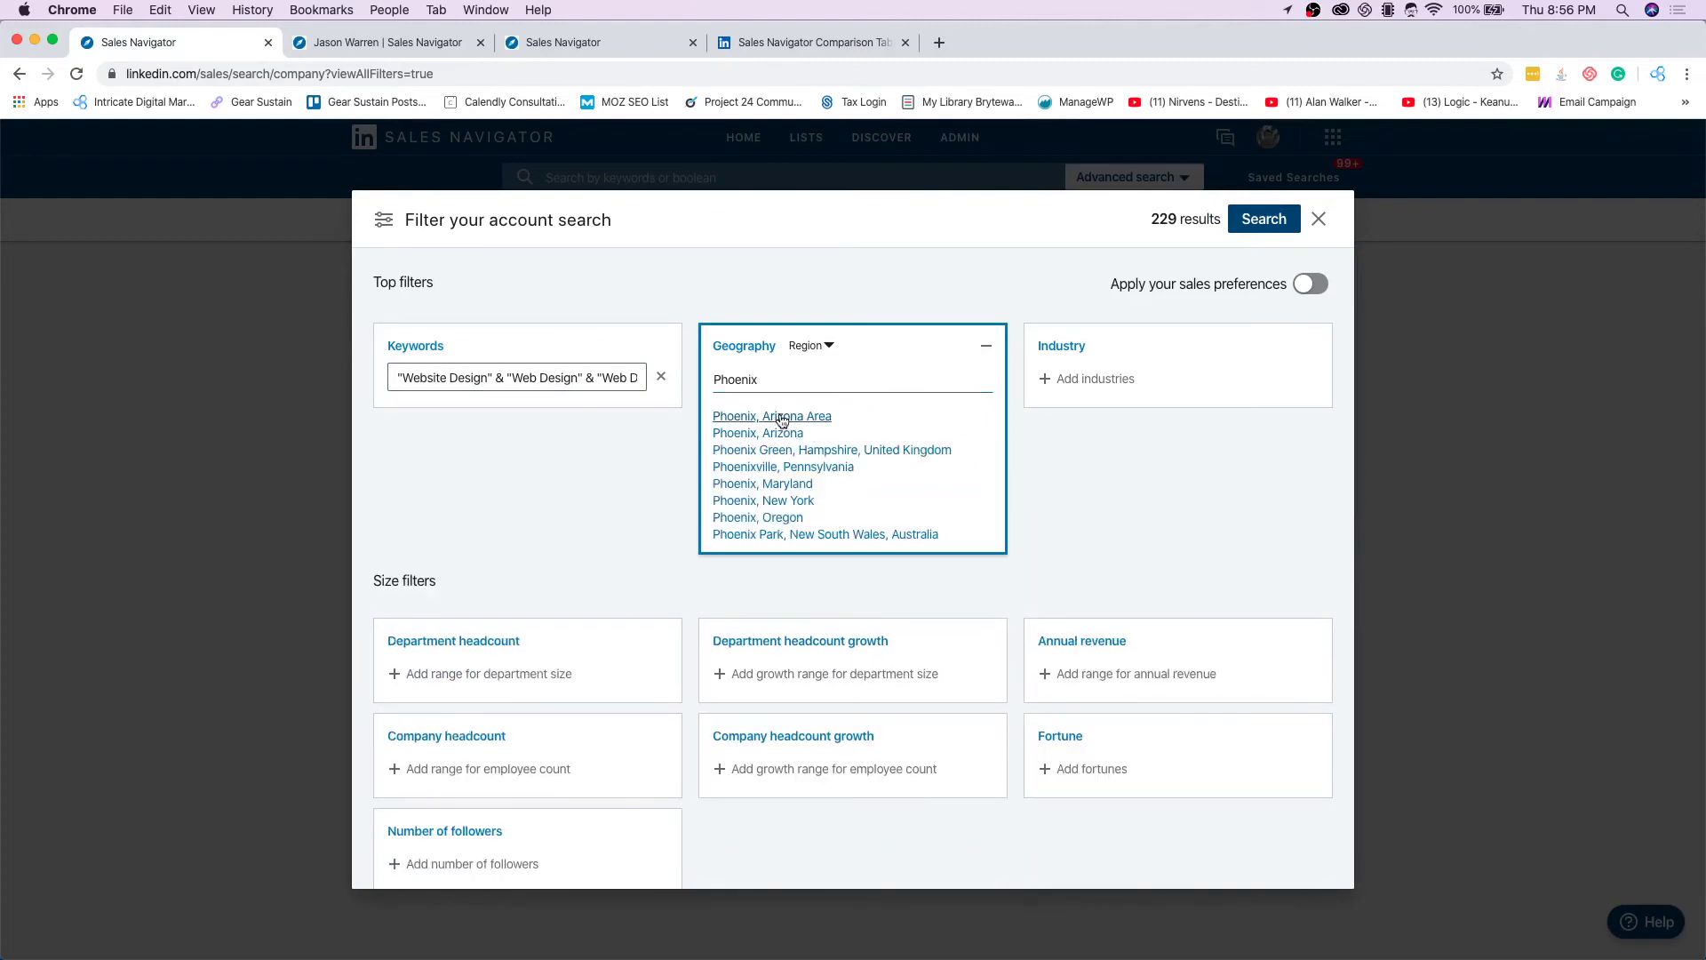
left_click(778, 416)
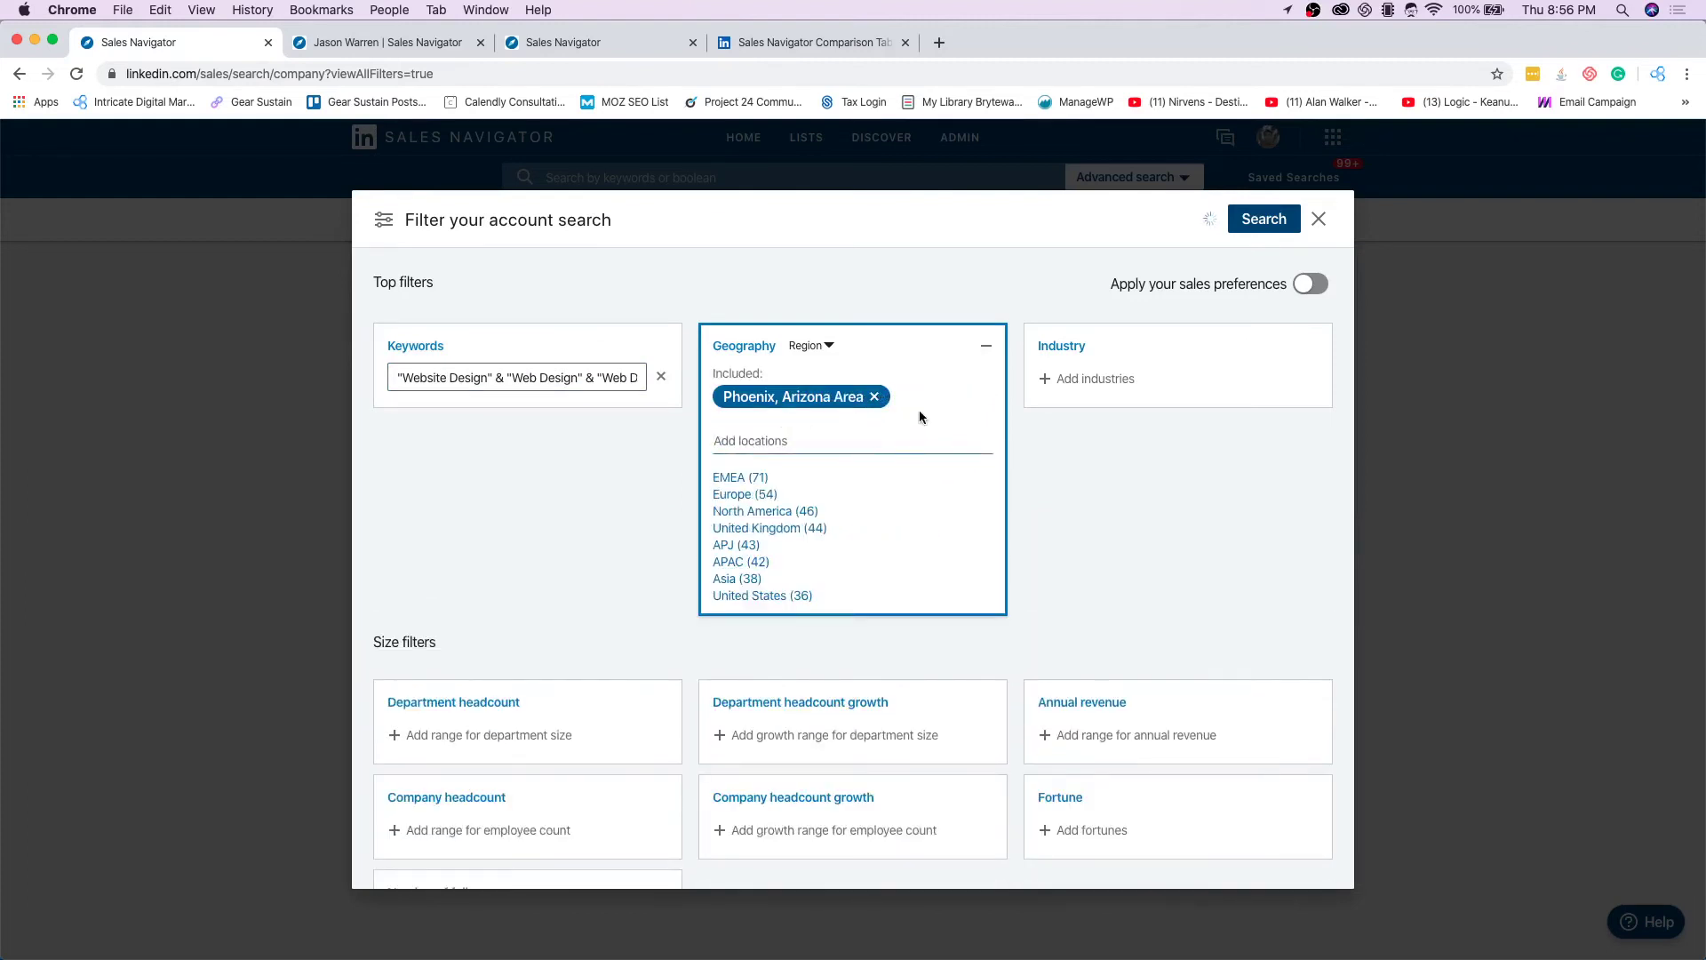
Step: Replace Phoenix, Arizona Area with United States in the account search's geography filter
left_click(874, 396)
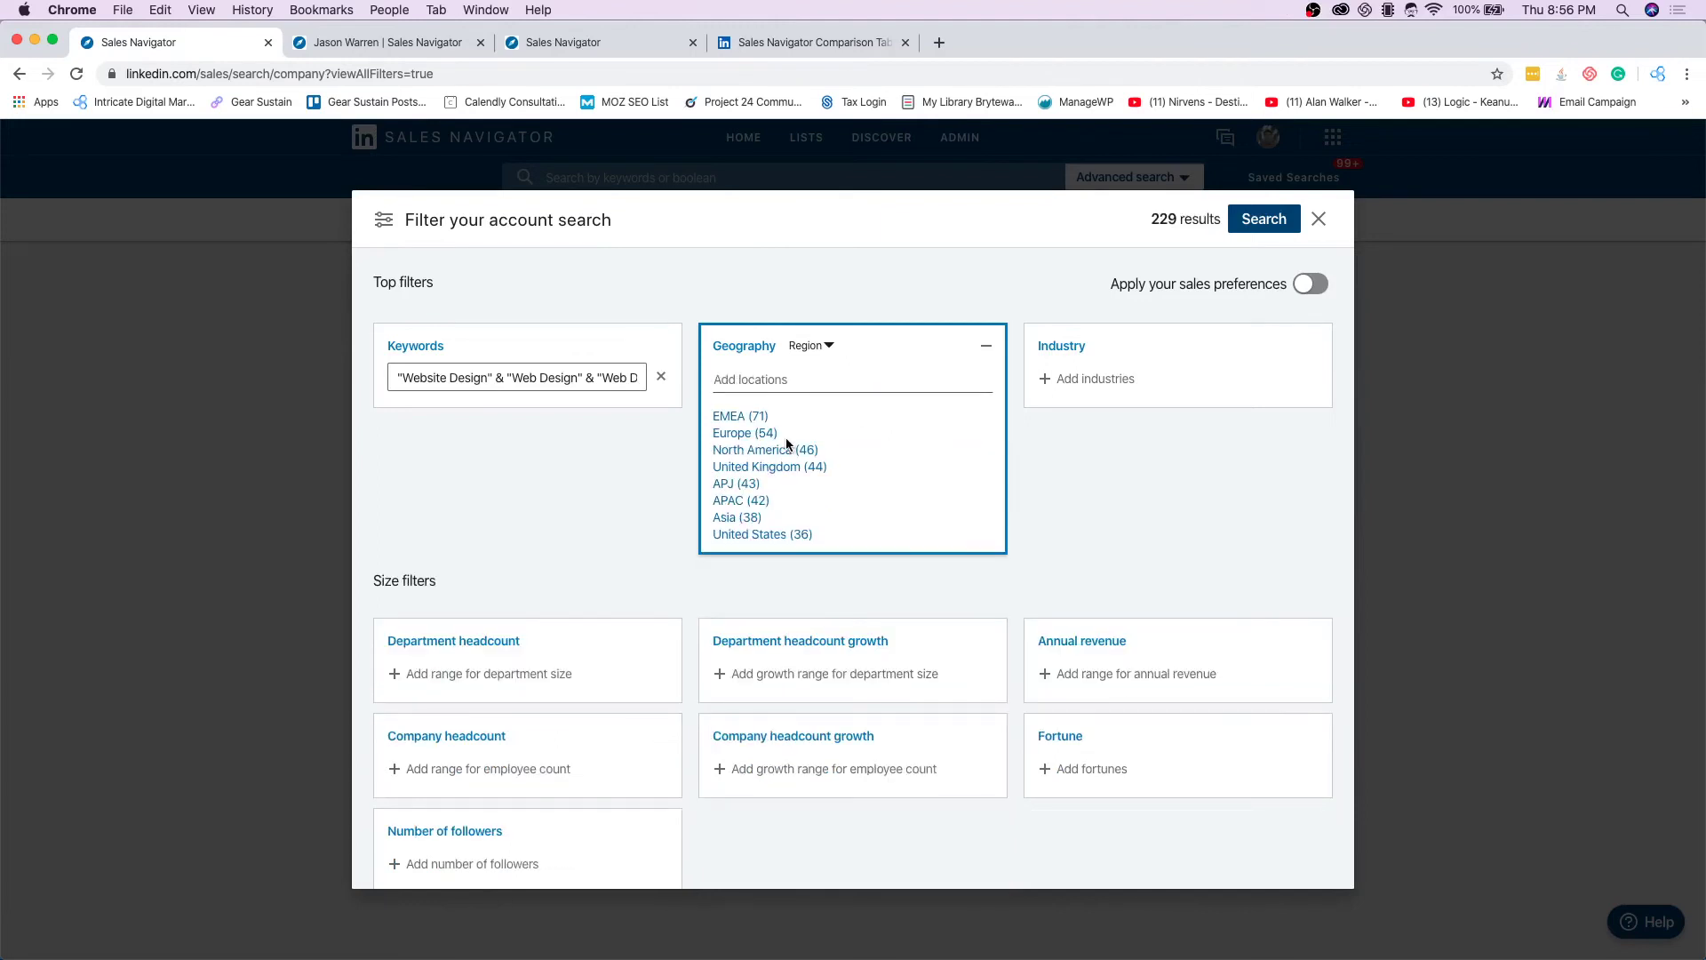
left_click(773, 536)
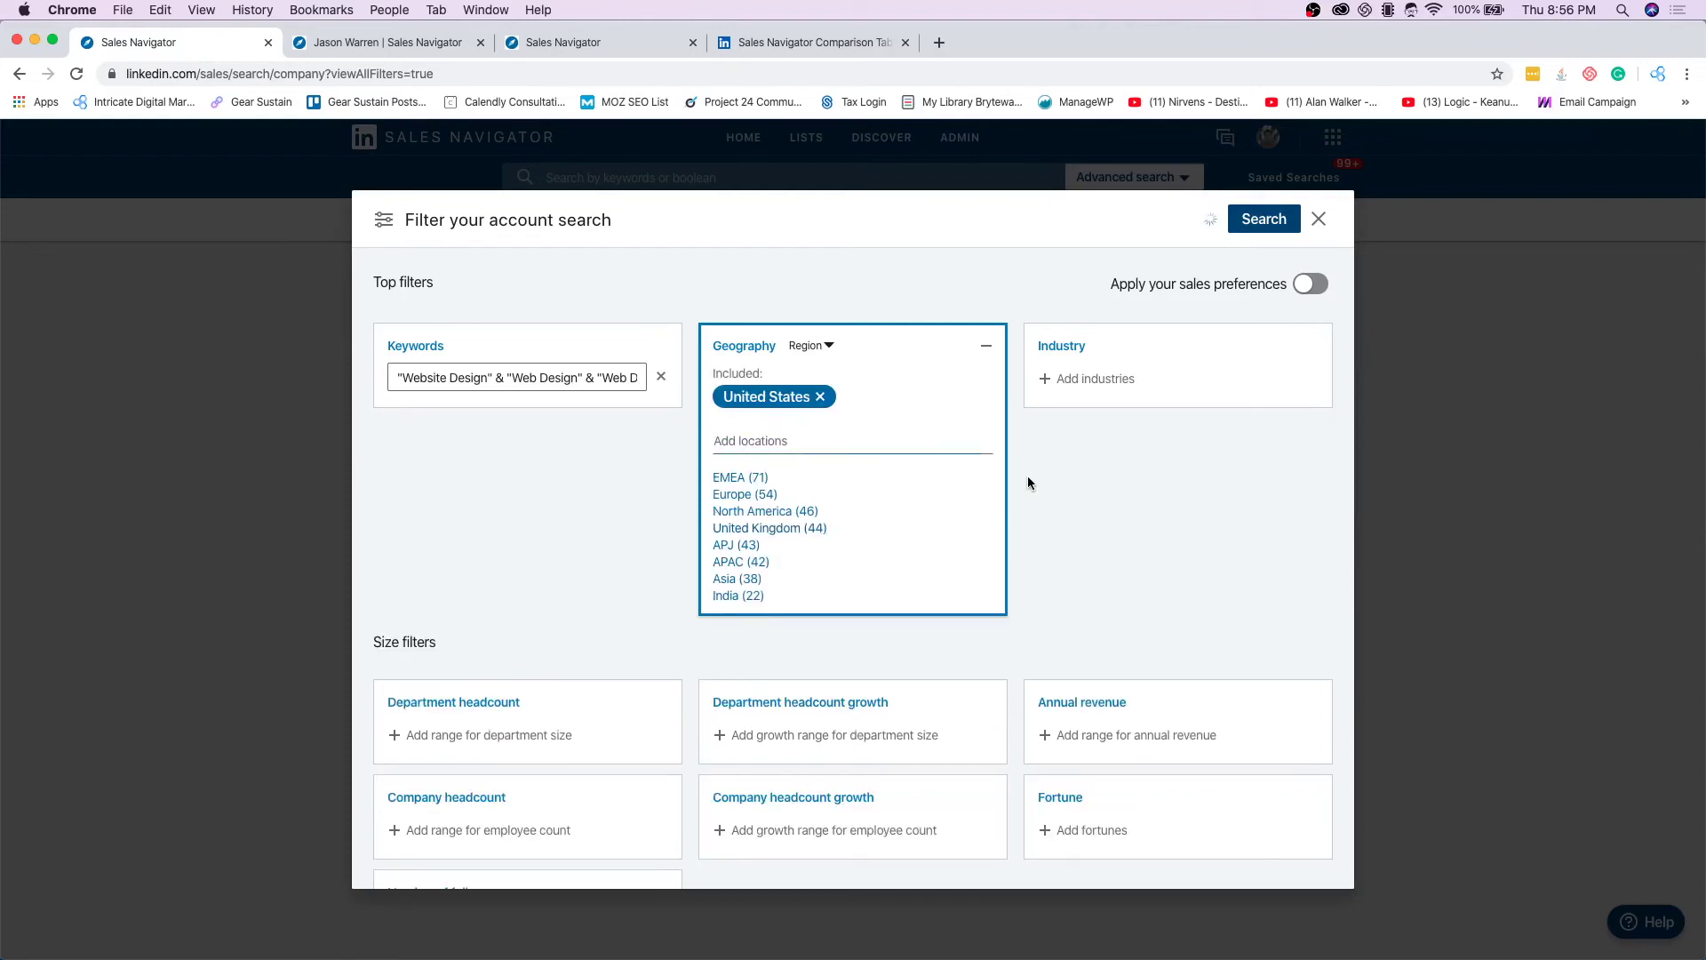
left_click(1029, 478)
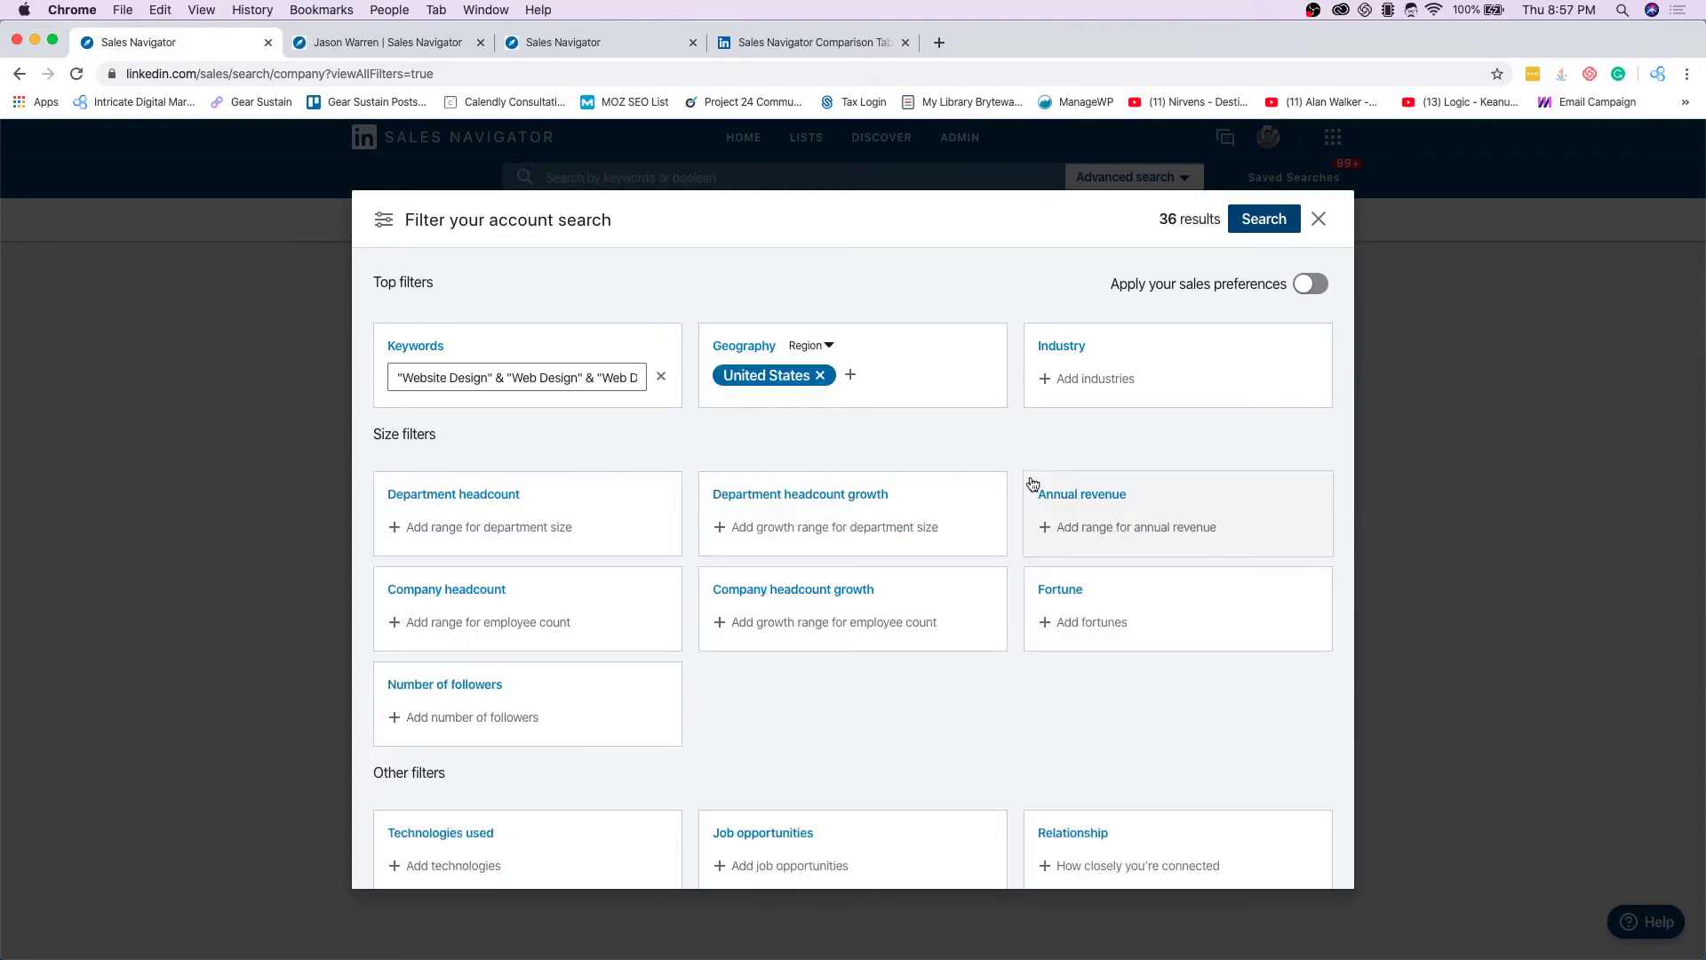
Step: Set the account search's industry filter to Marketing and Advertising
left_click(1075, 382)
type("Websit")
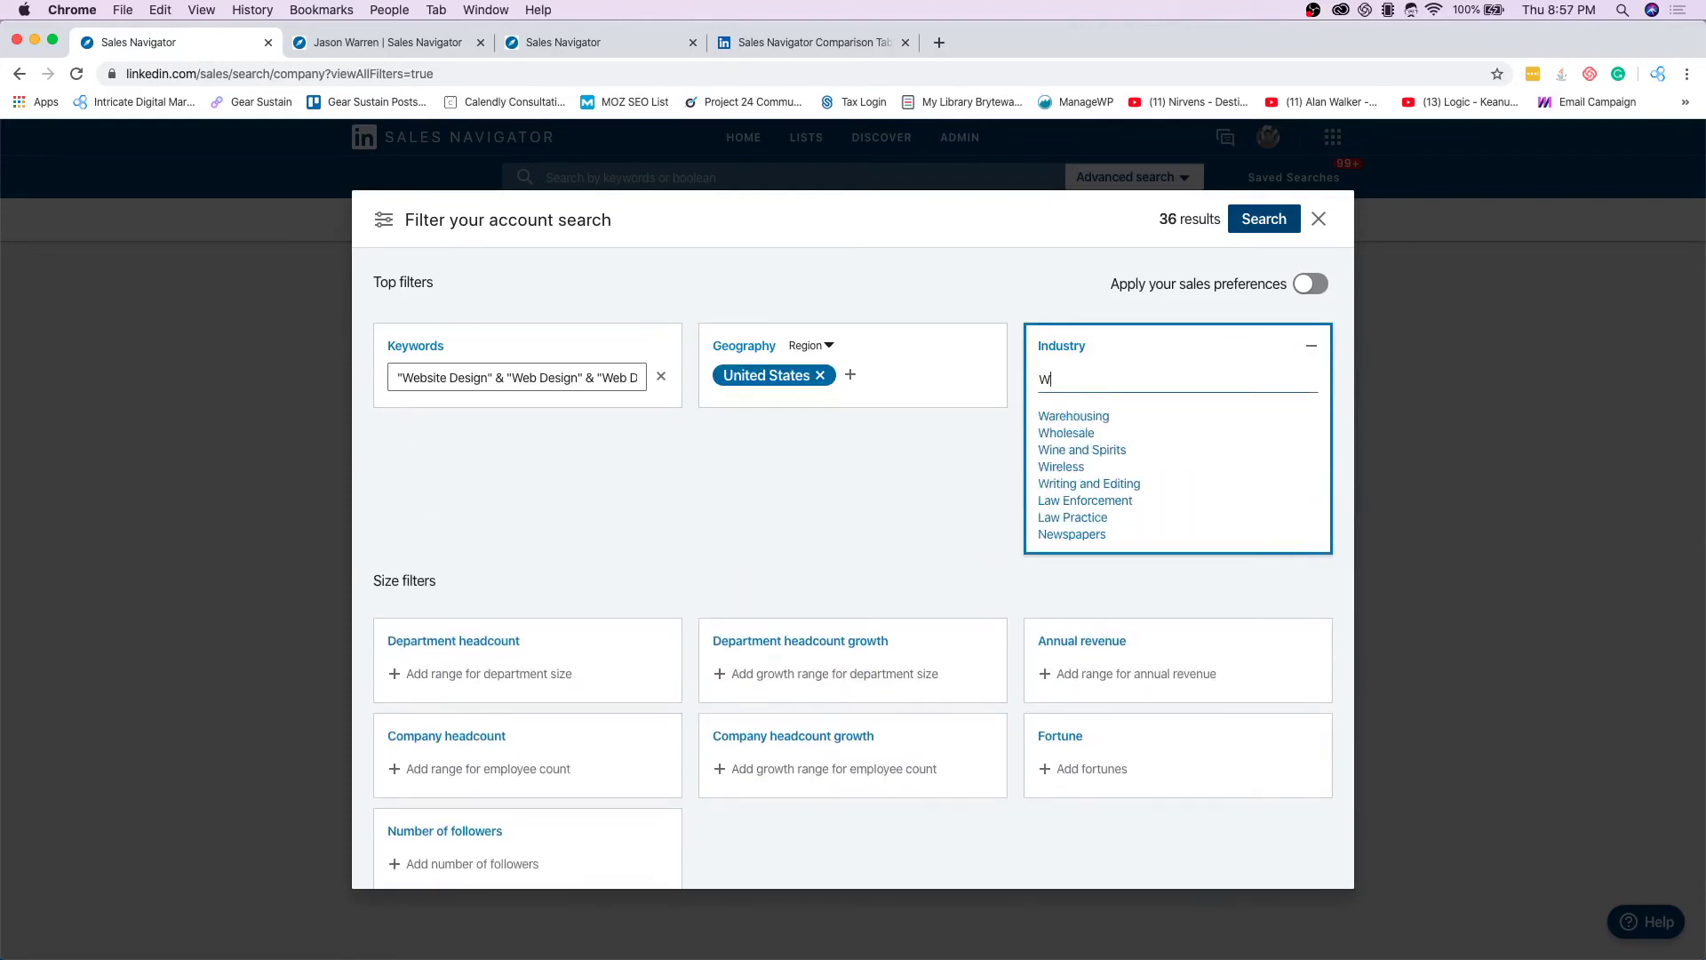
key("BackSpace")
key("BackSpace")
key("BackSpace")
key("BackSpace")
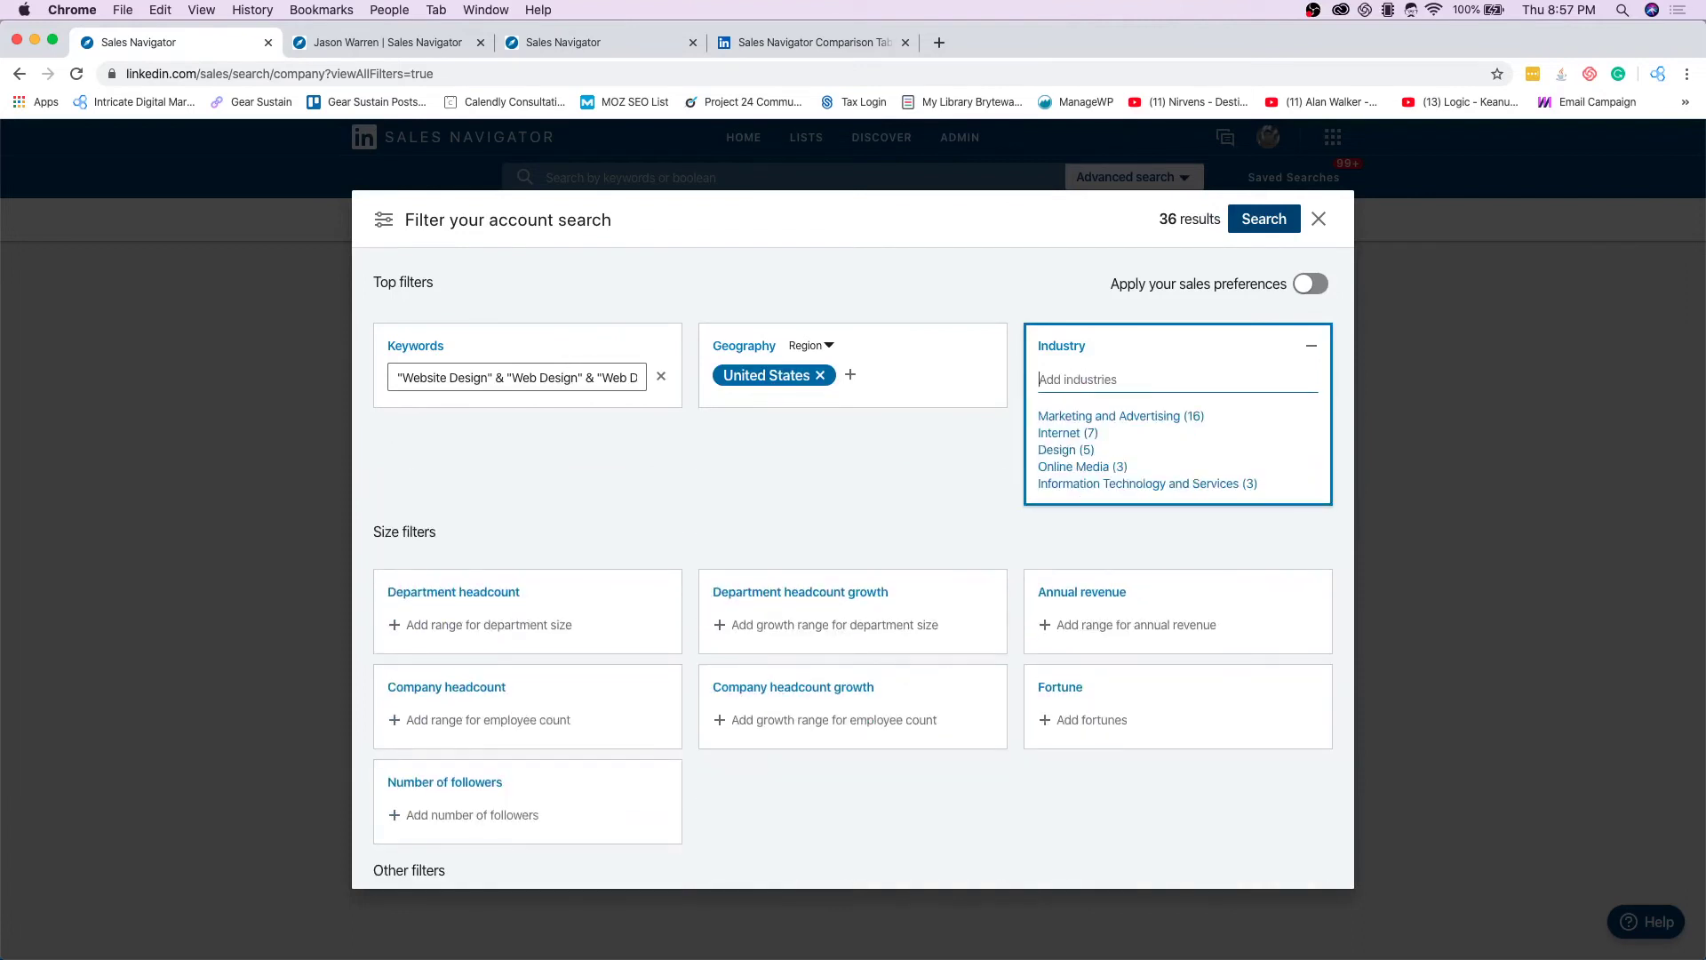
type("Marketing")
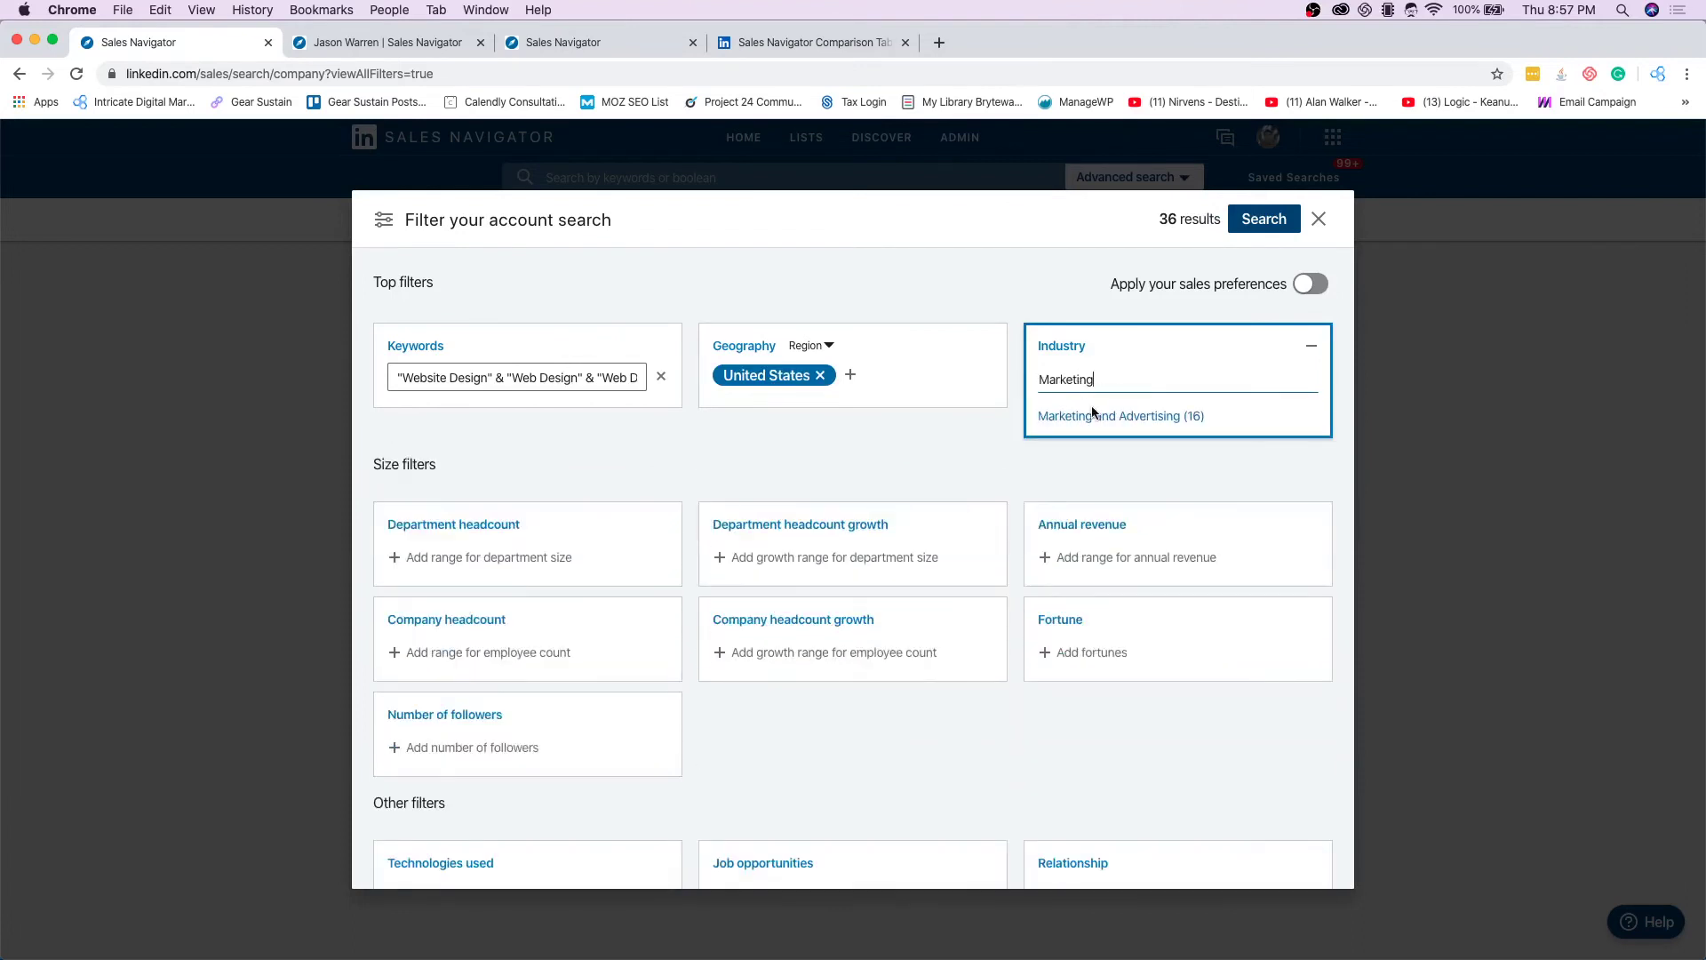
left_click(1095, 415)
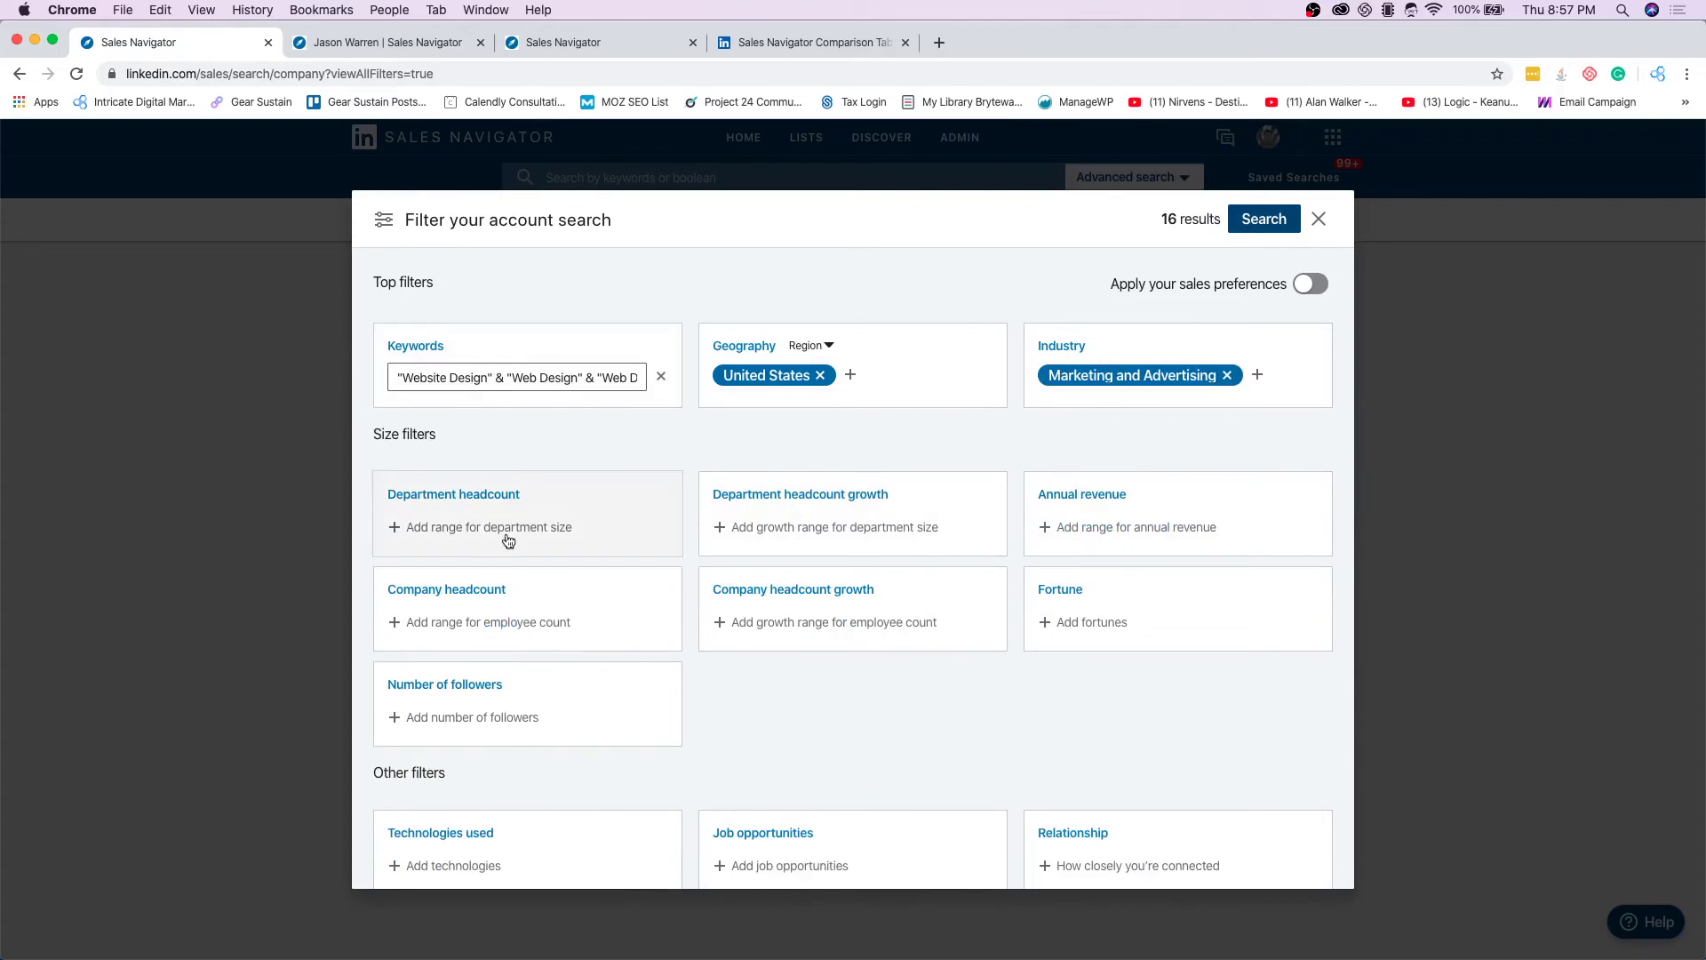
Step: Limit the account search to companies with a headcount of 11-50
scroll(509, 541, "down", 2)
left_click(507, 533)
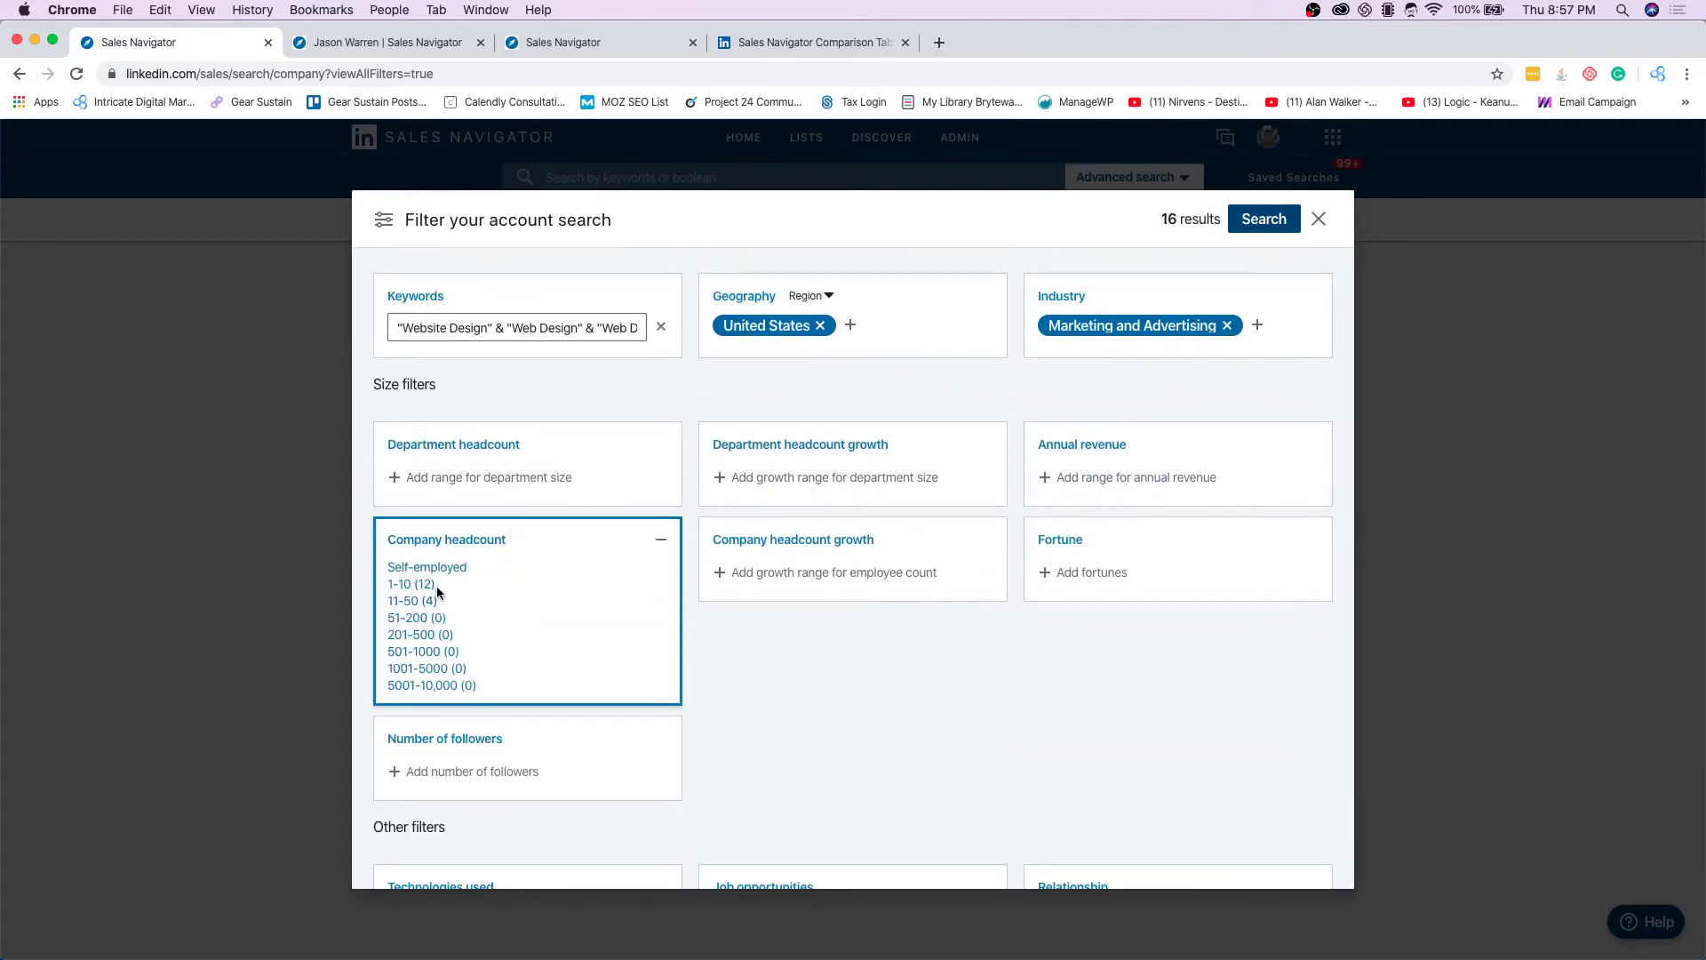
left_click(411, 603)
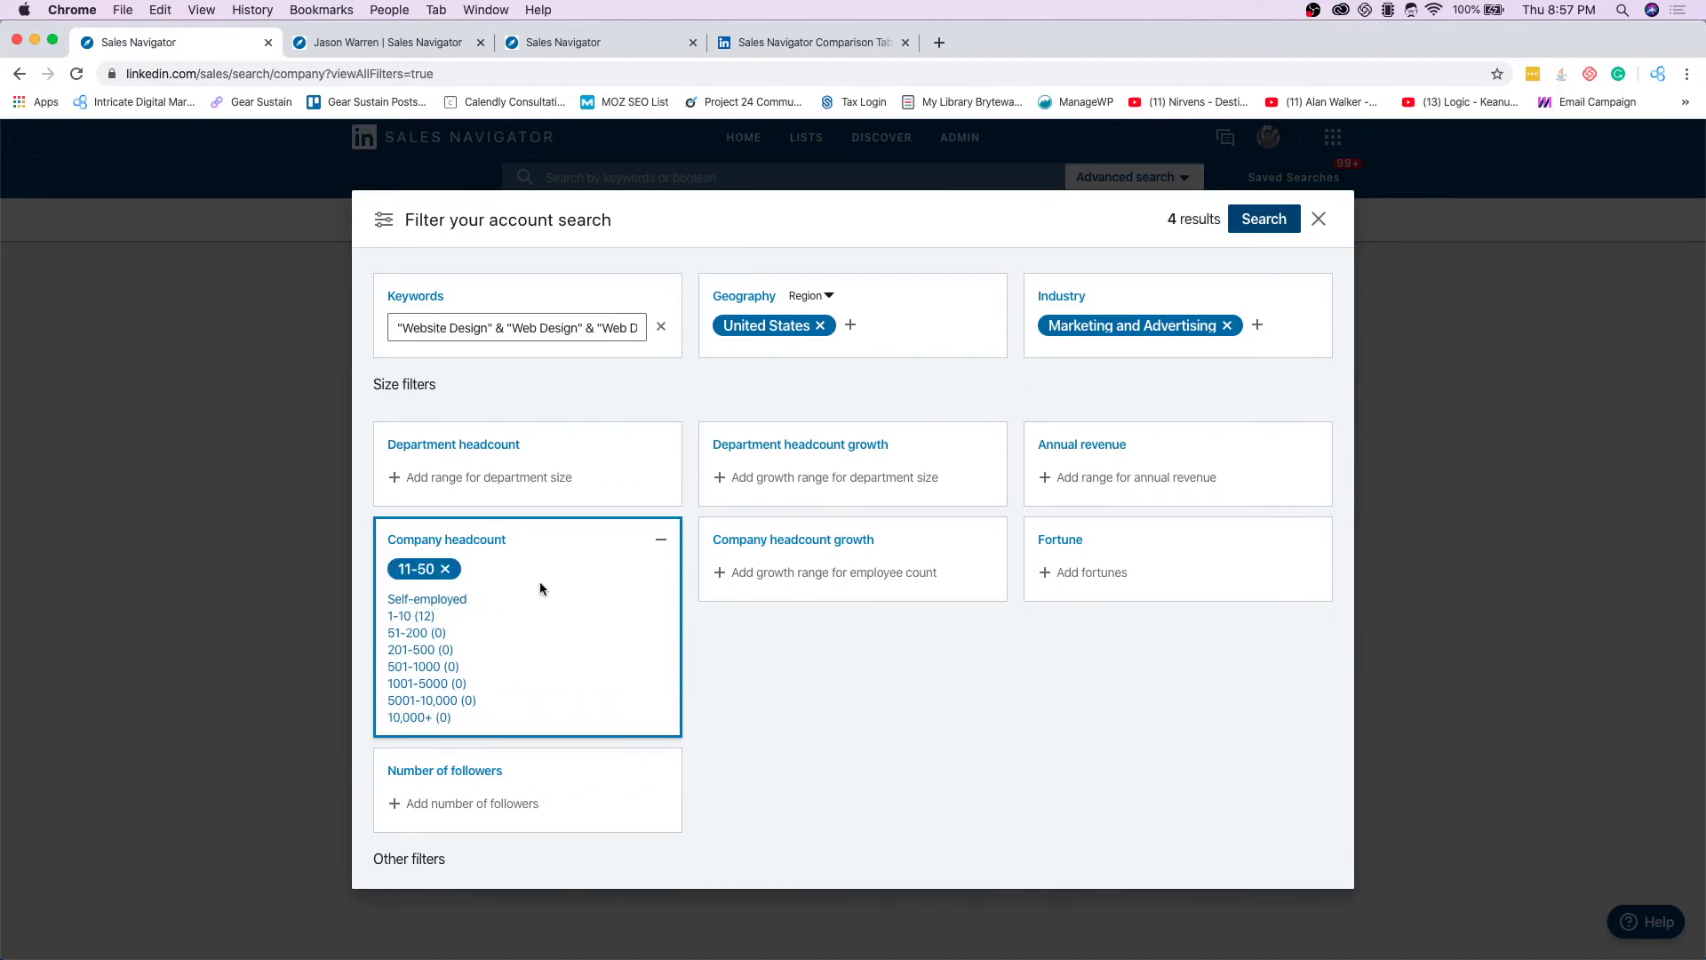
left_click(899, 616)
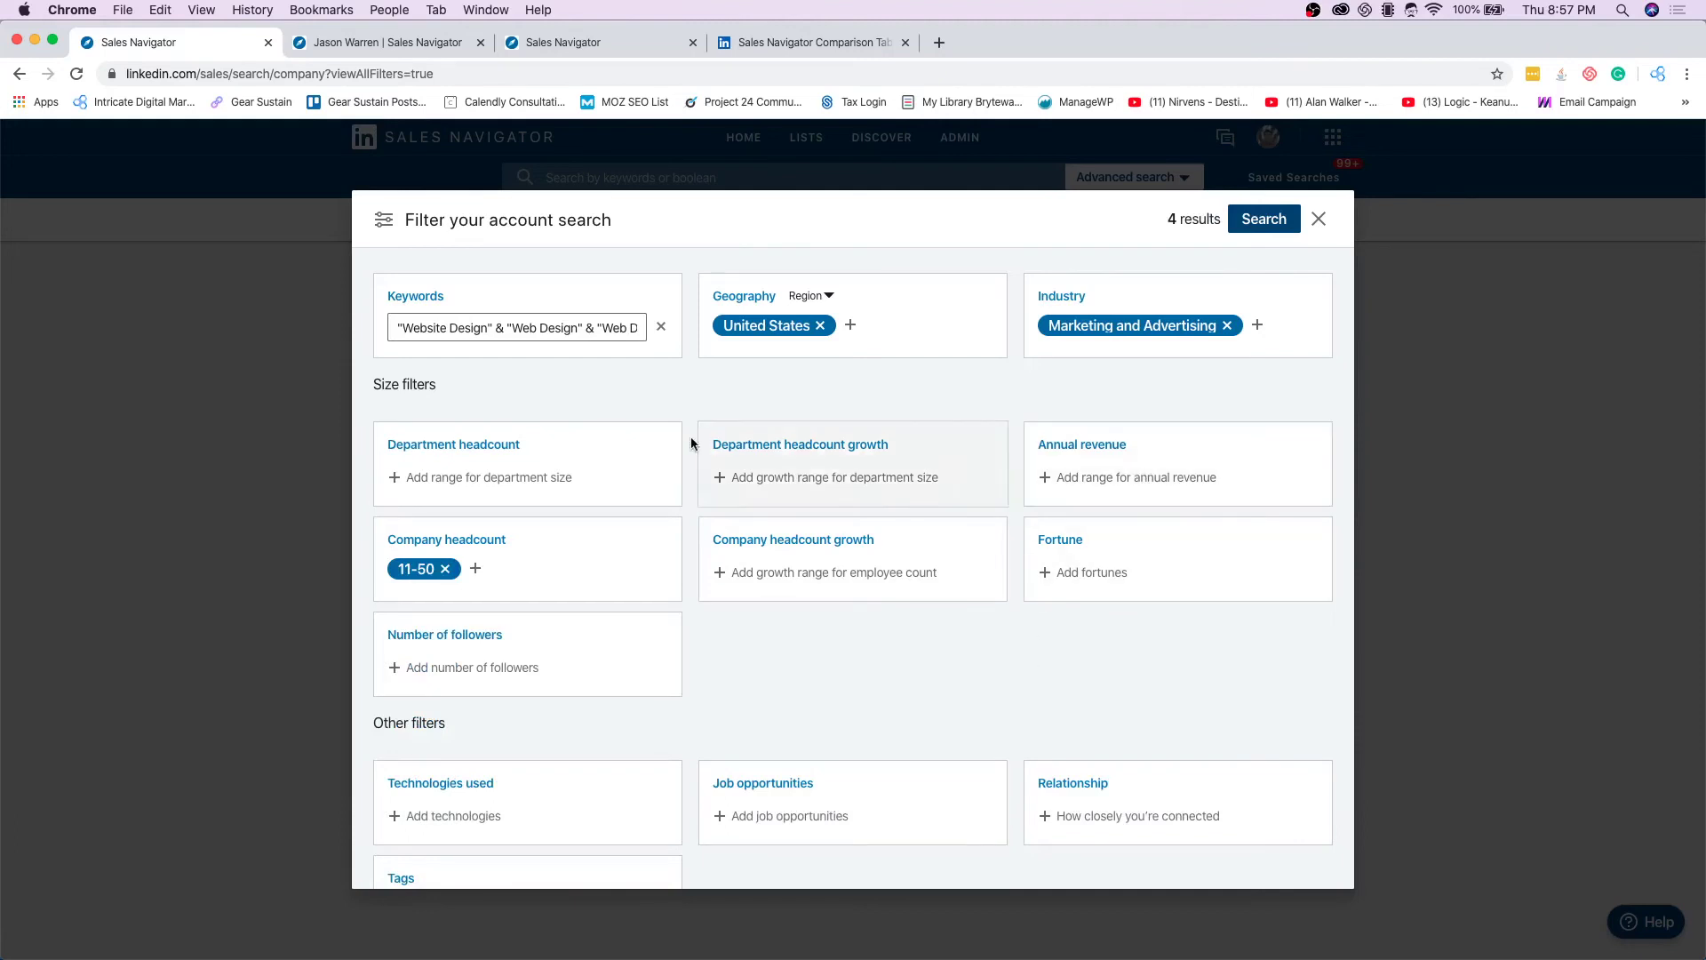
Step: Run the filtered account search and look through the companies it returns
scroll(567, 727, "down", 2)
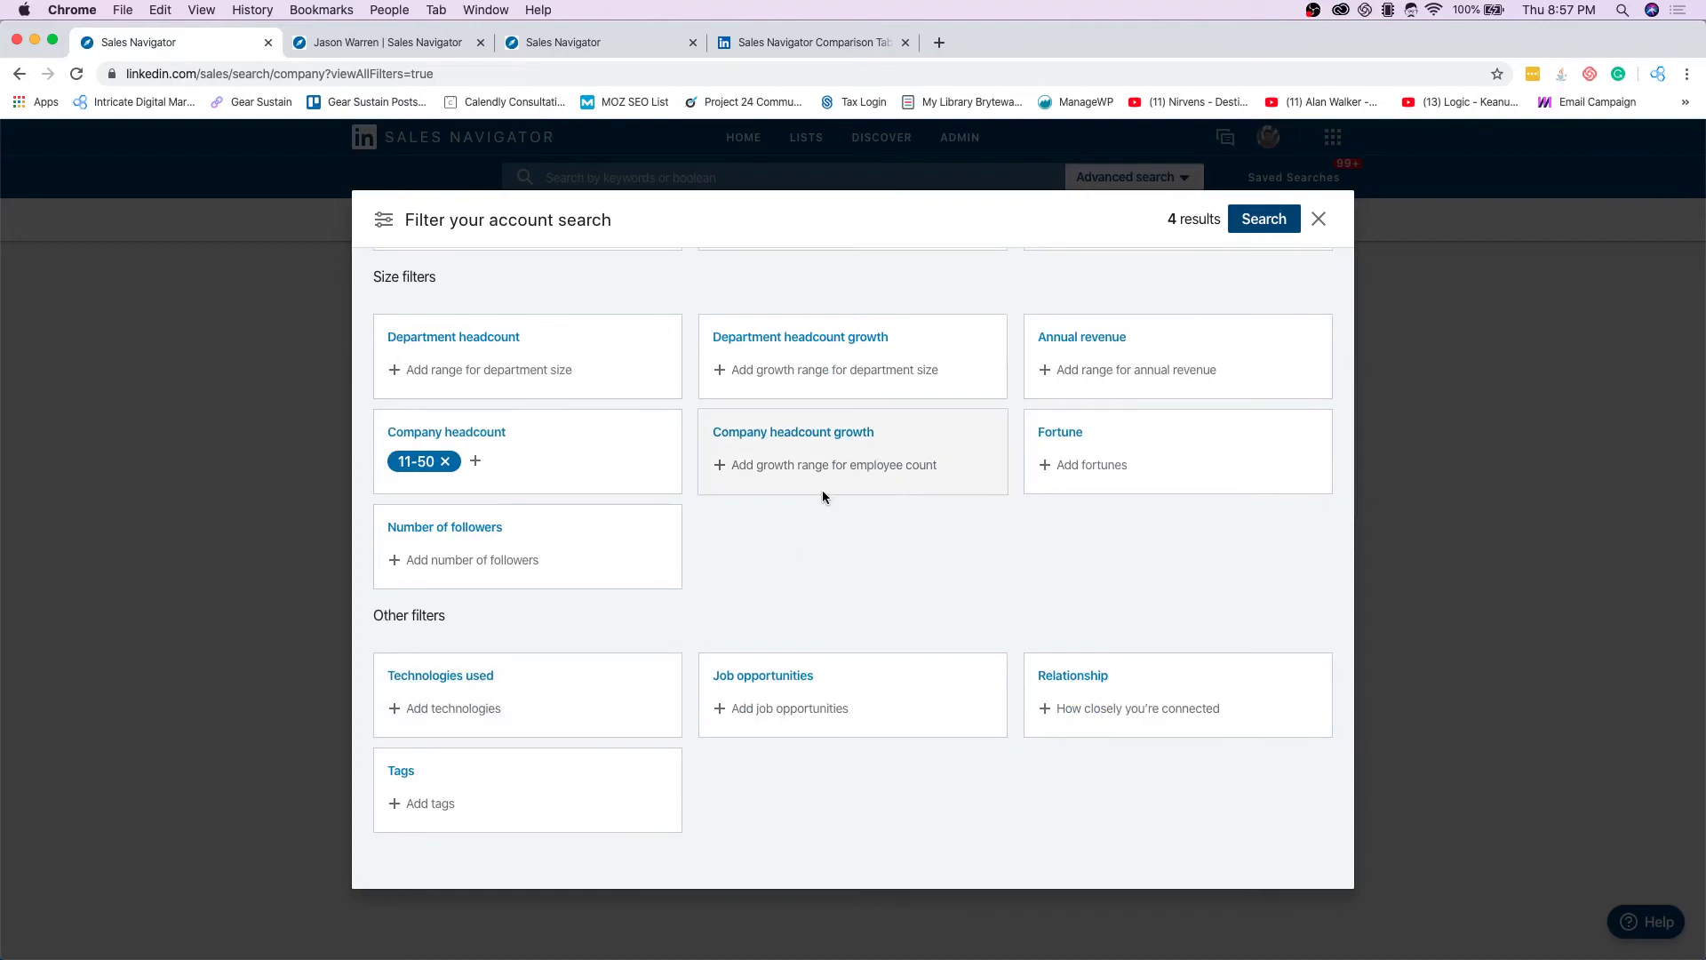
scroll(823, 490, "up", 3)
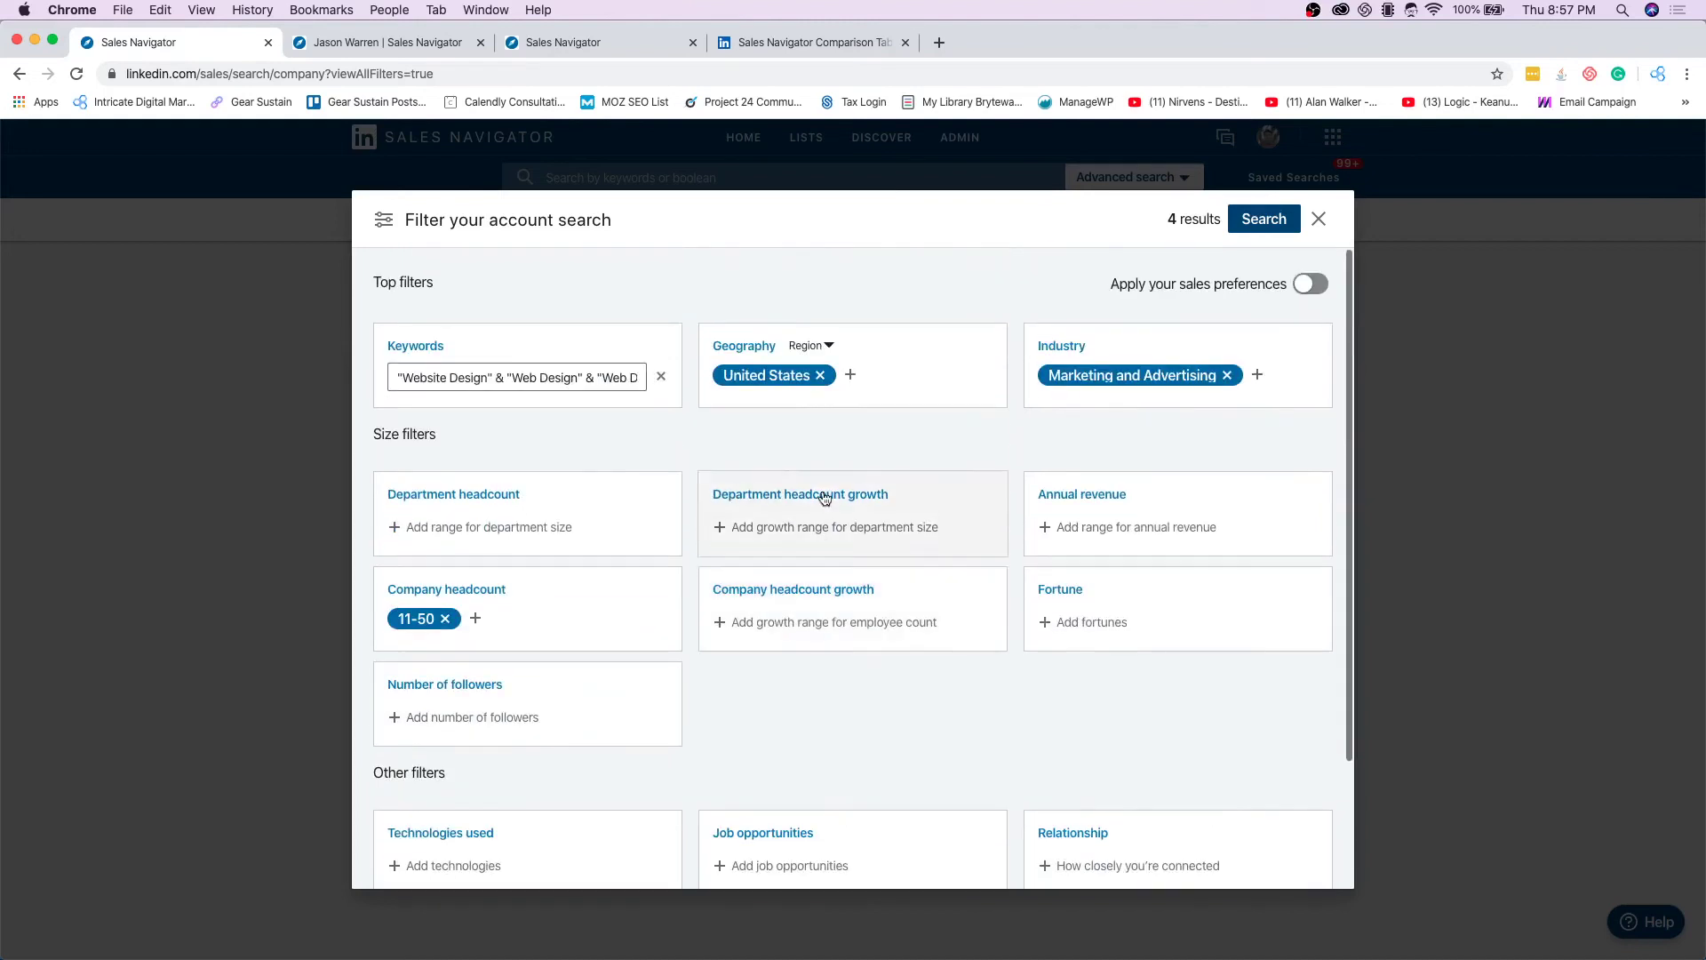
left_click(1269, 219)
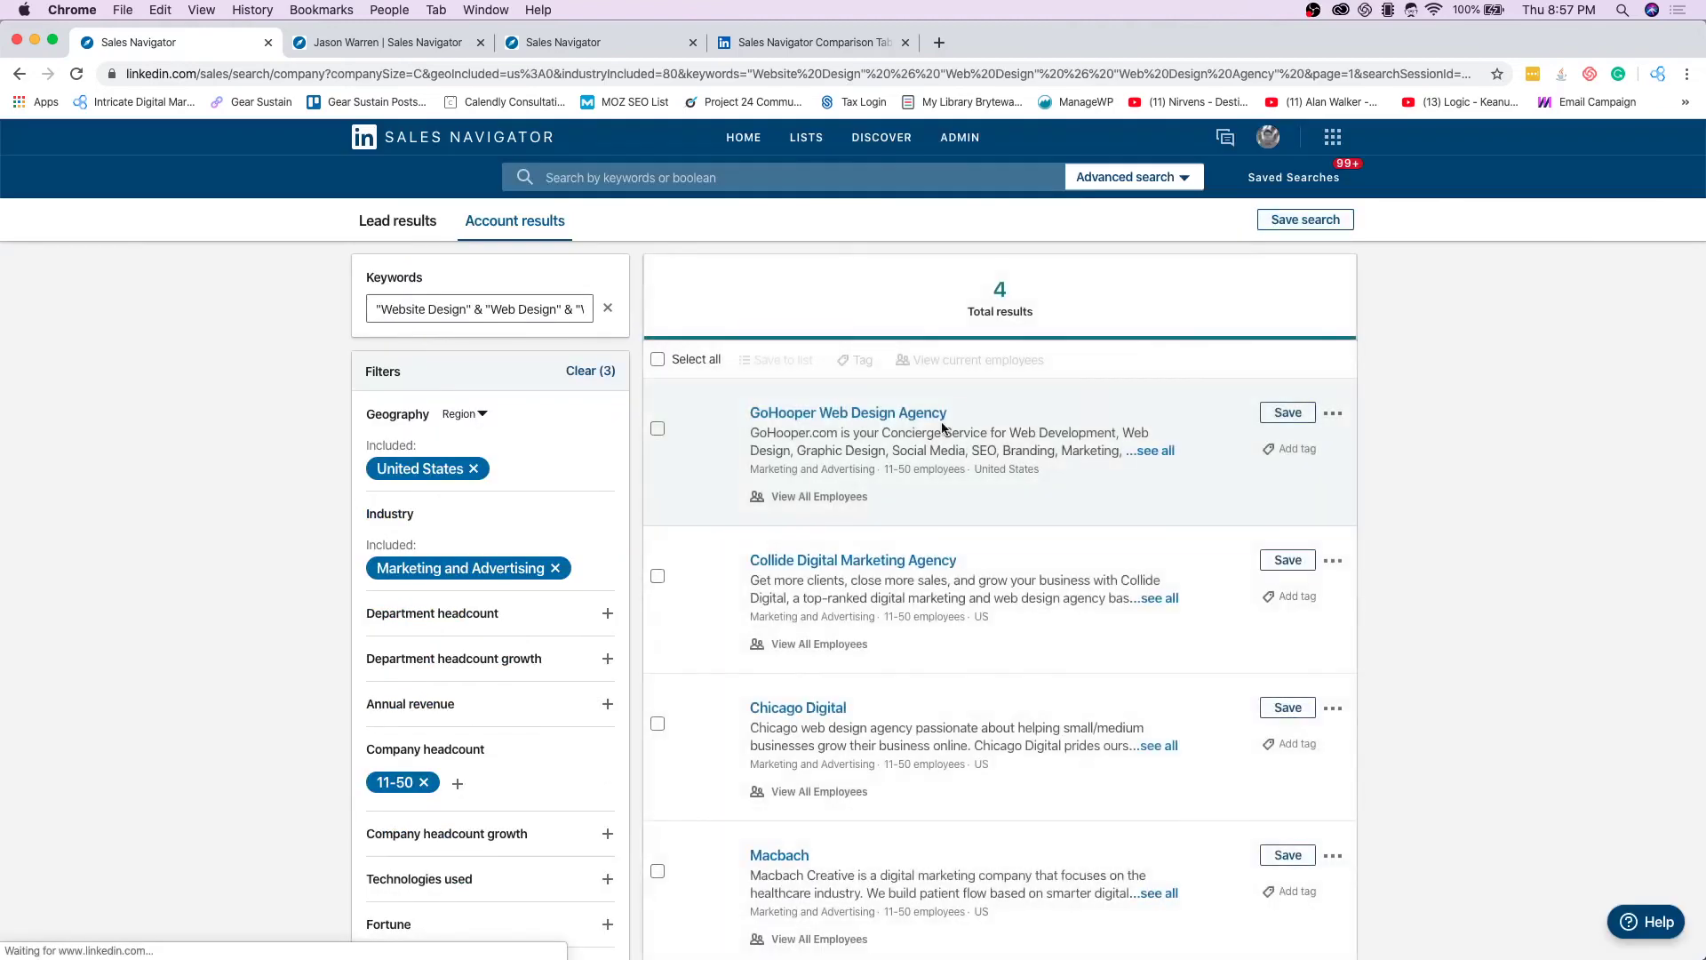
scroll(907, 449, "down", 1)
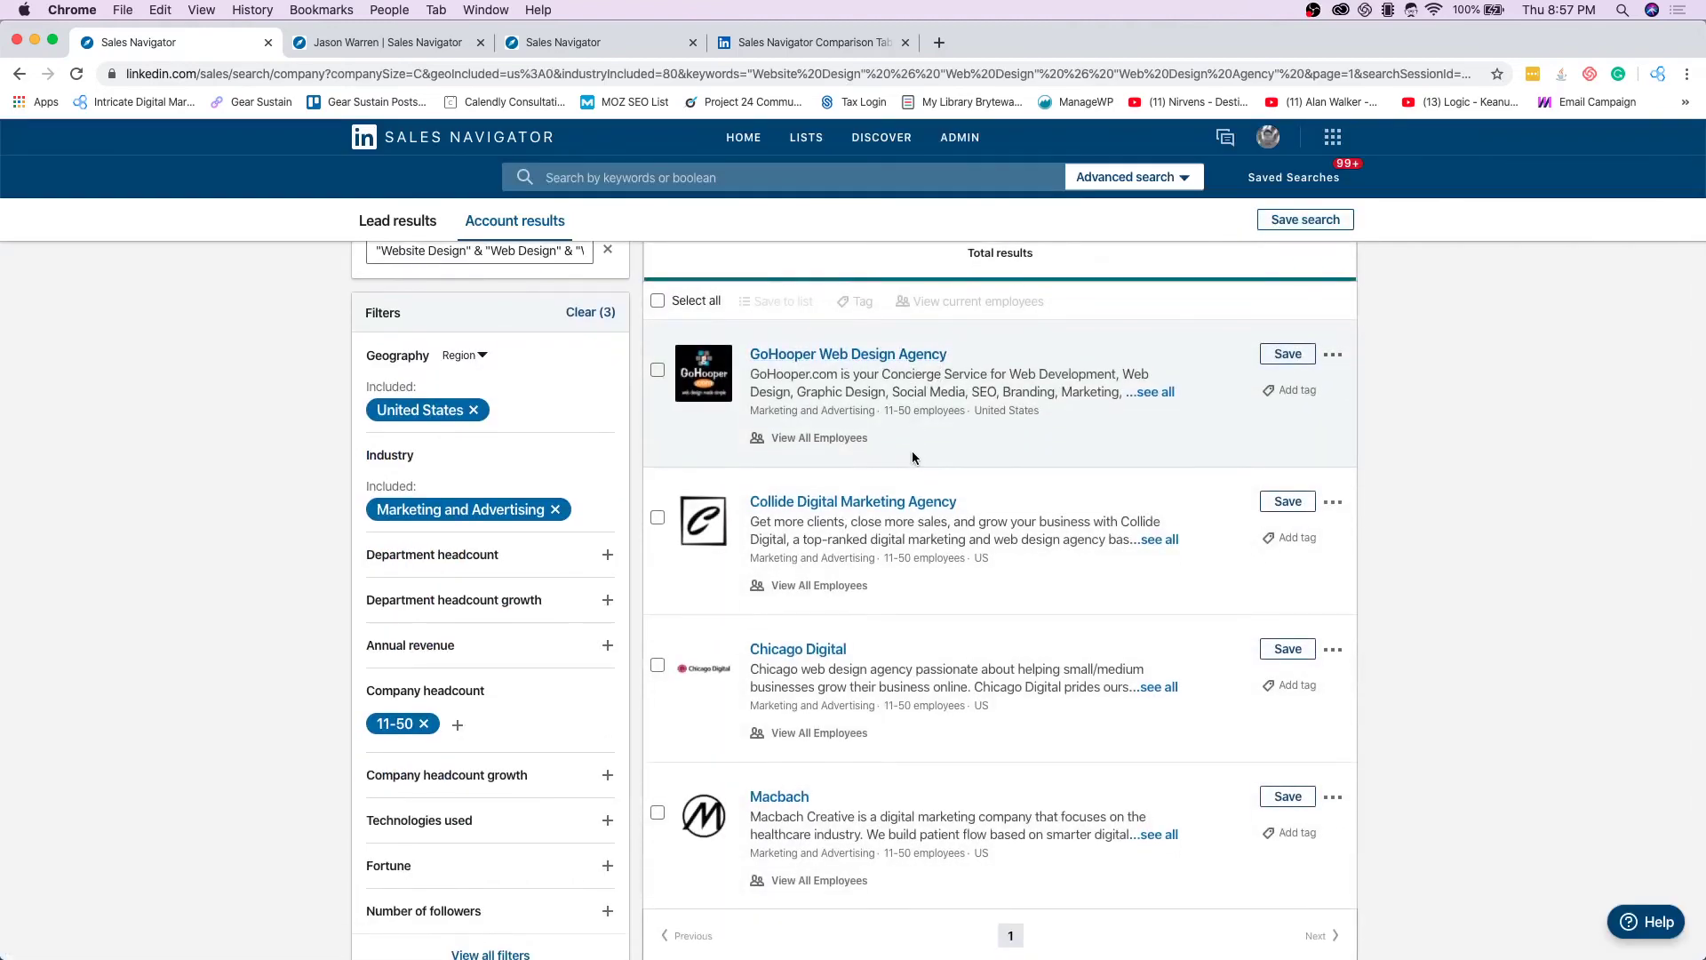
scroll(912, 452, "down", 1)
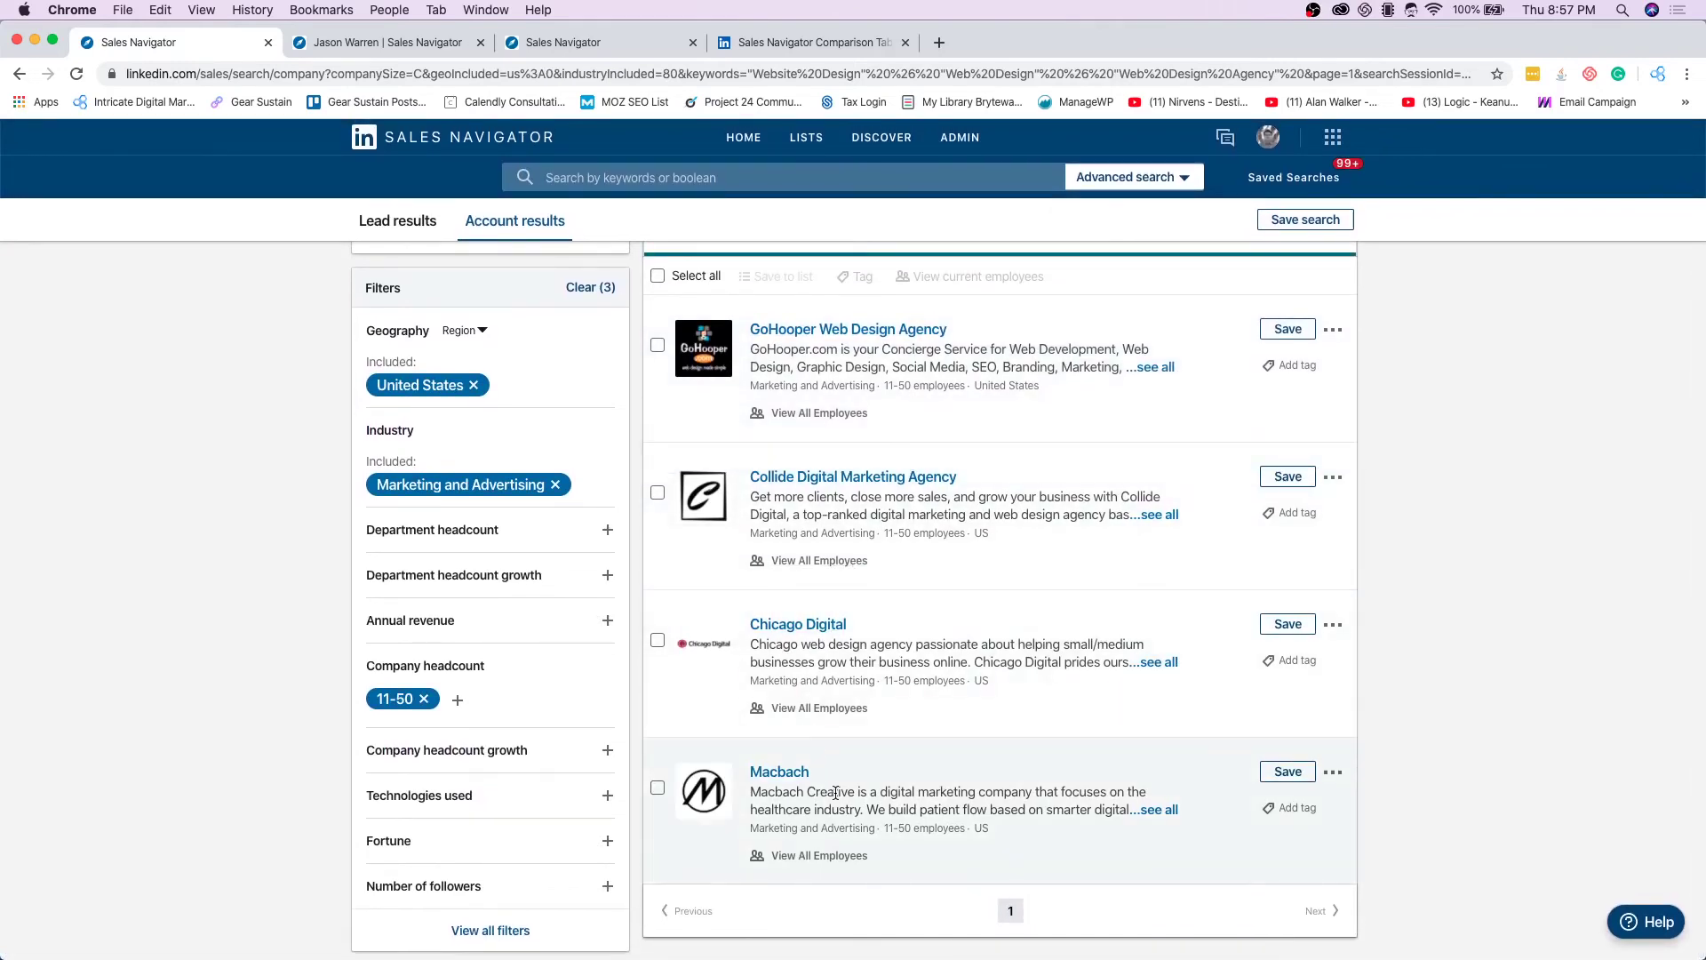
scroll(1111, 680, "up", 2)
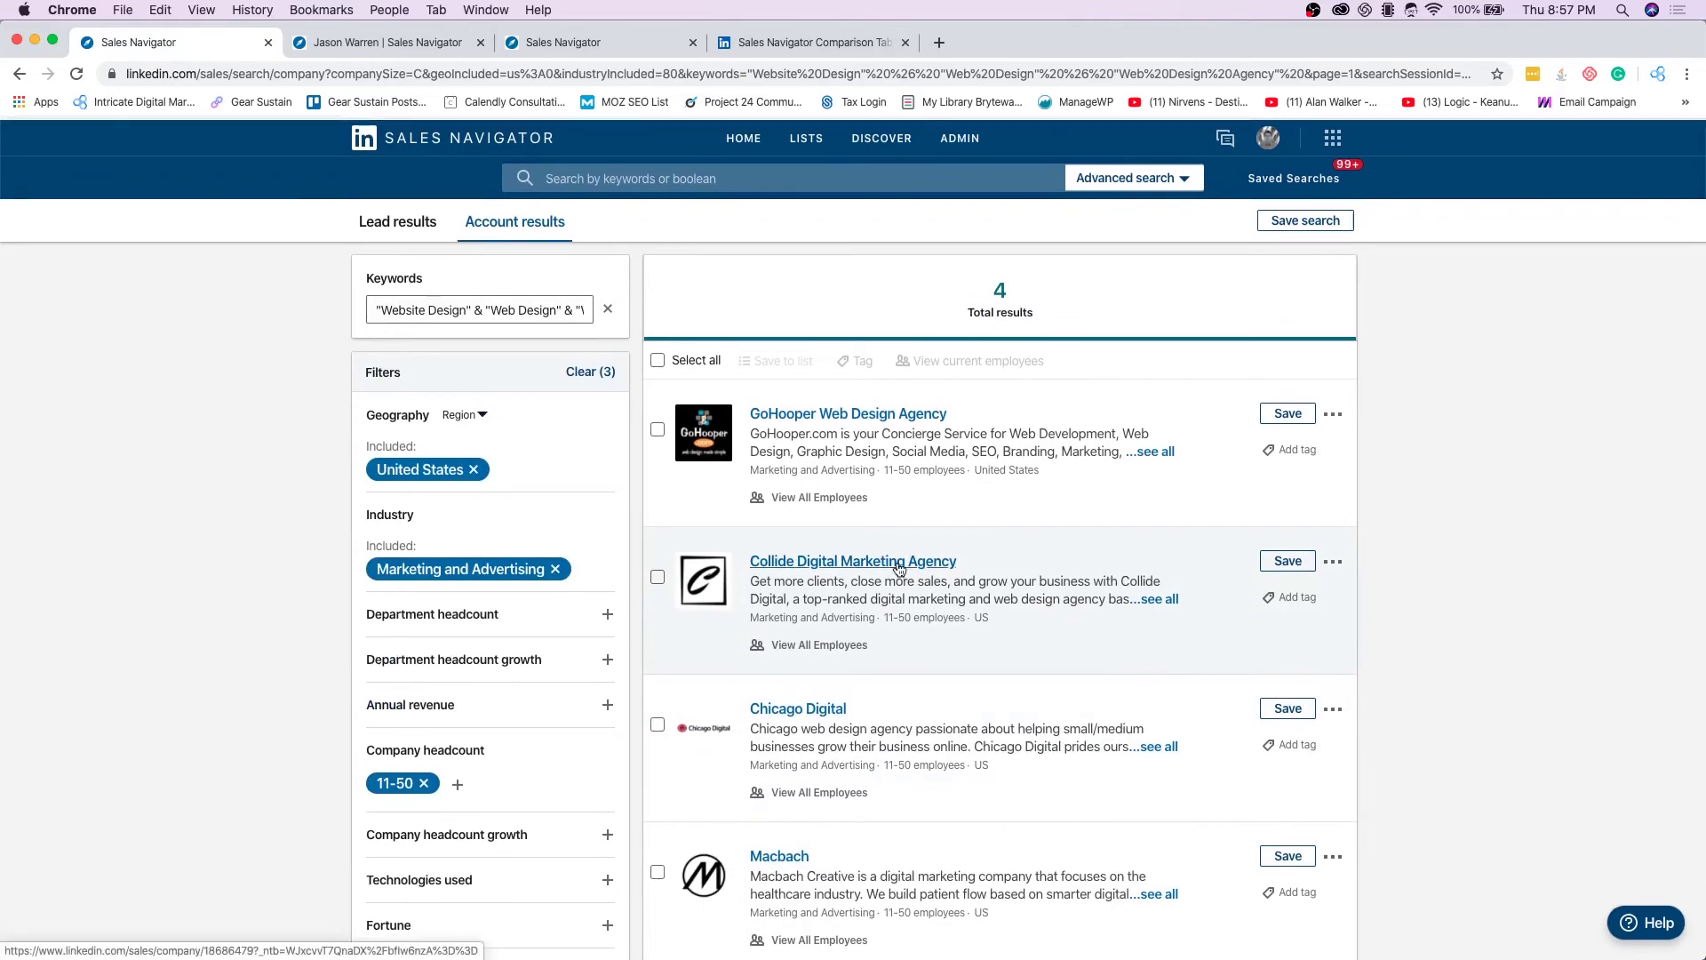
Step: Open Collide Digital Marketing Agency's description from the results, find "seo" on the page and close the description
left_click(1162, 601)
key("ctrl+f")
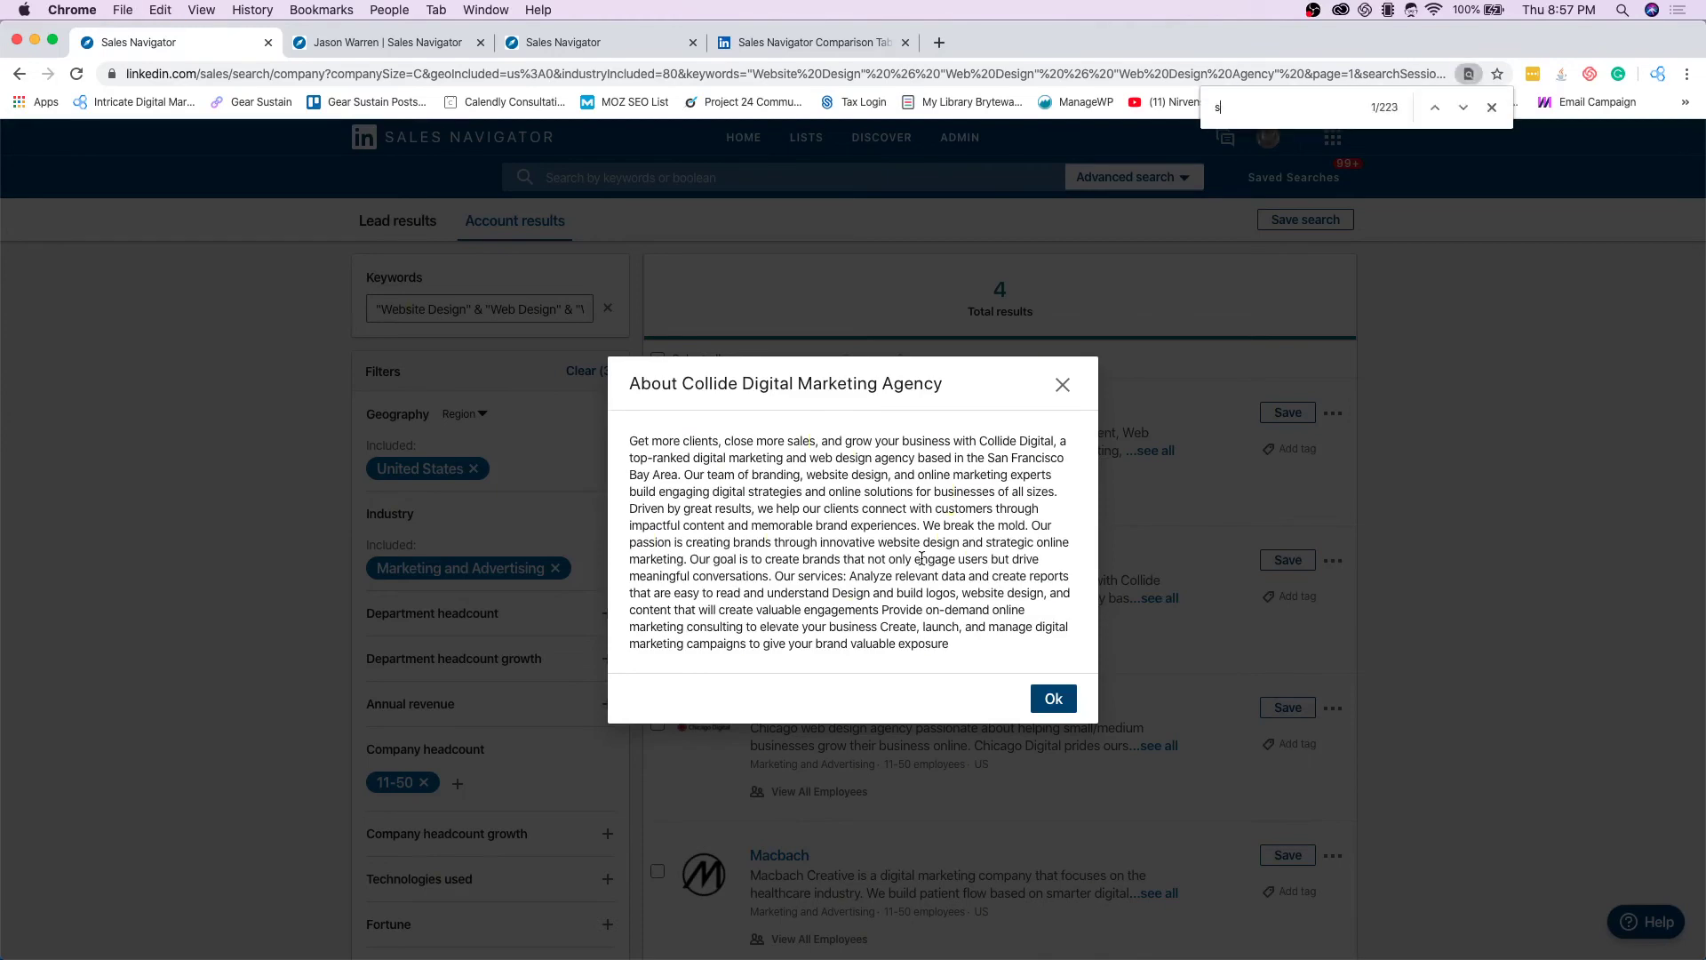
type("seo")
left_click(1117, 581)
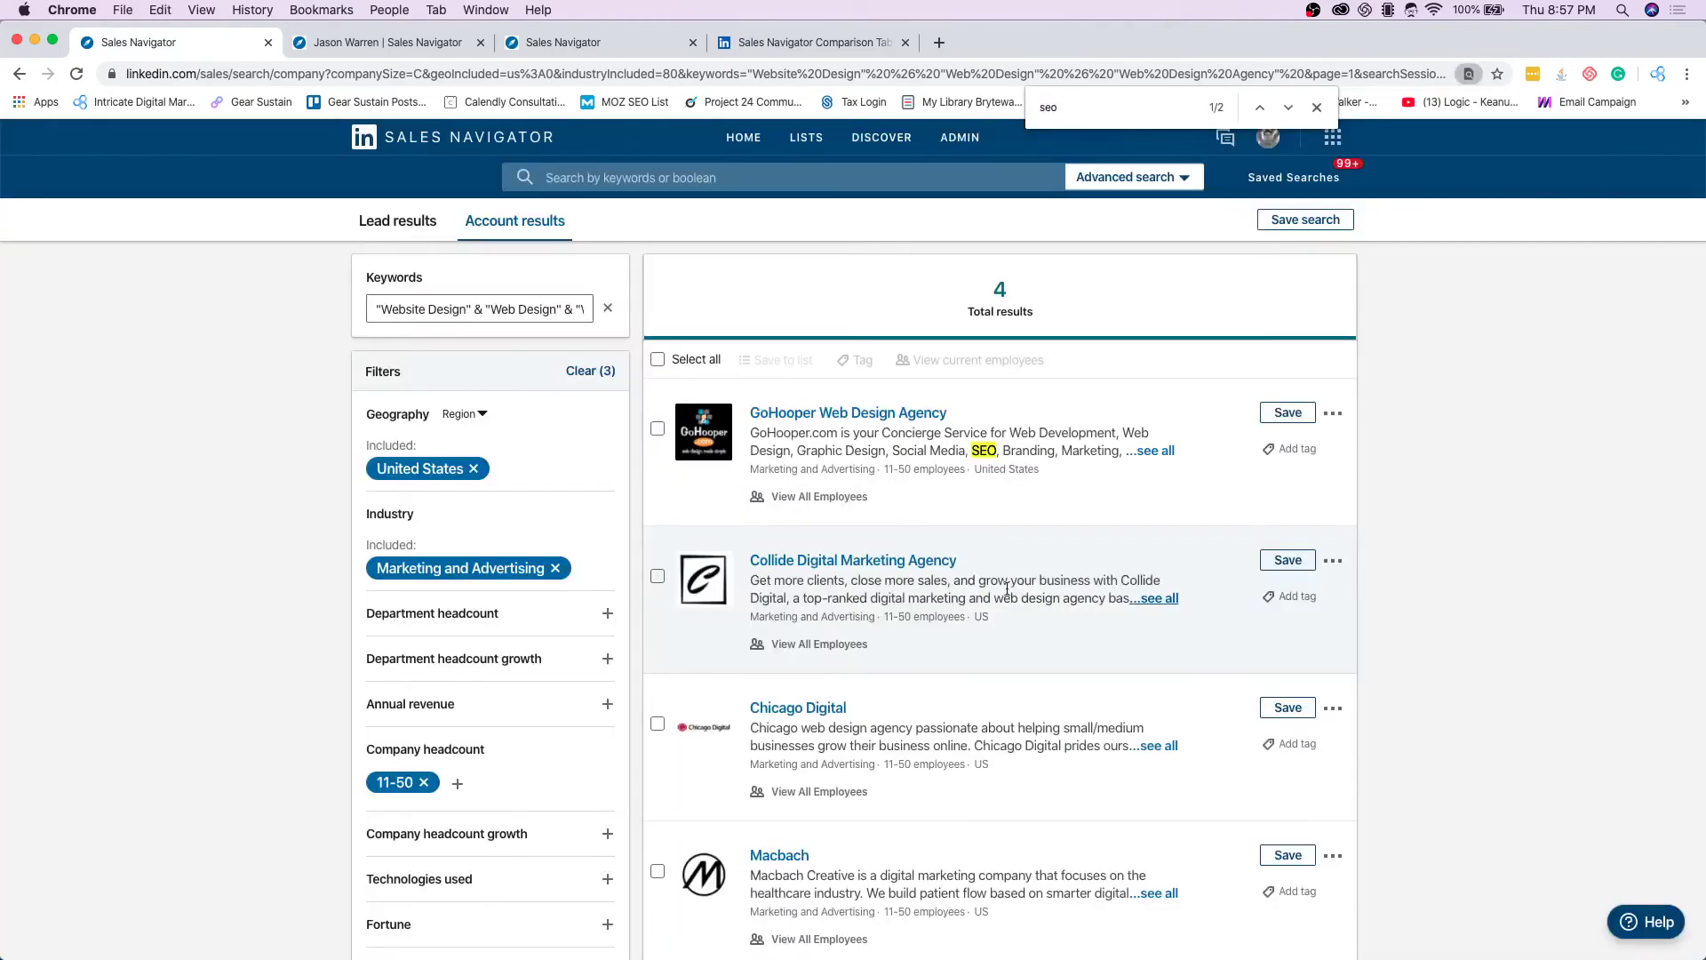
Step: Open the Collide Digital Marketing Agency account in a new browser tab placed beside the search results
left_click(844, 560, "super")
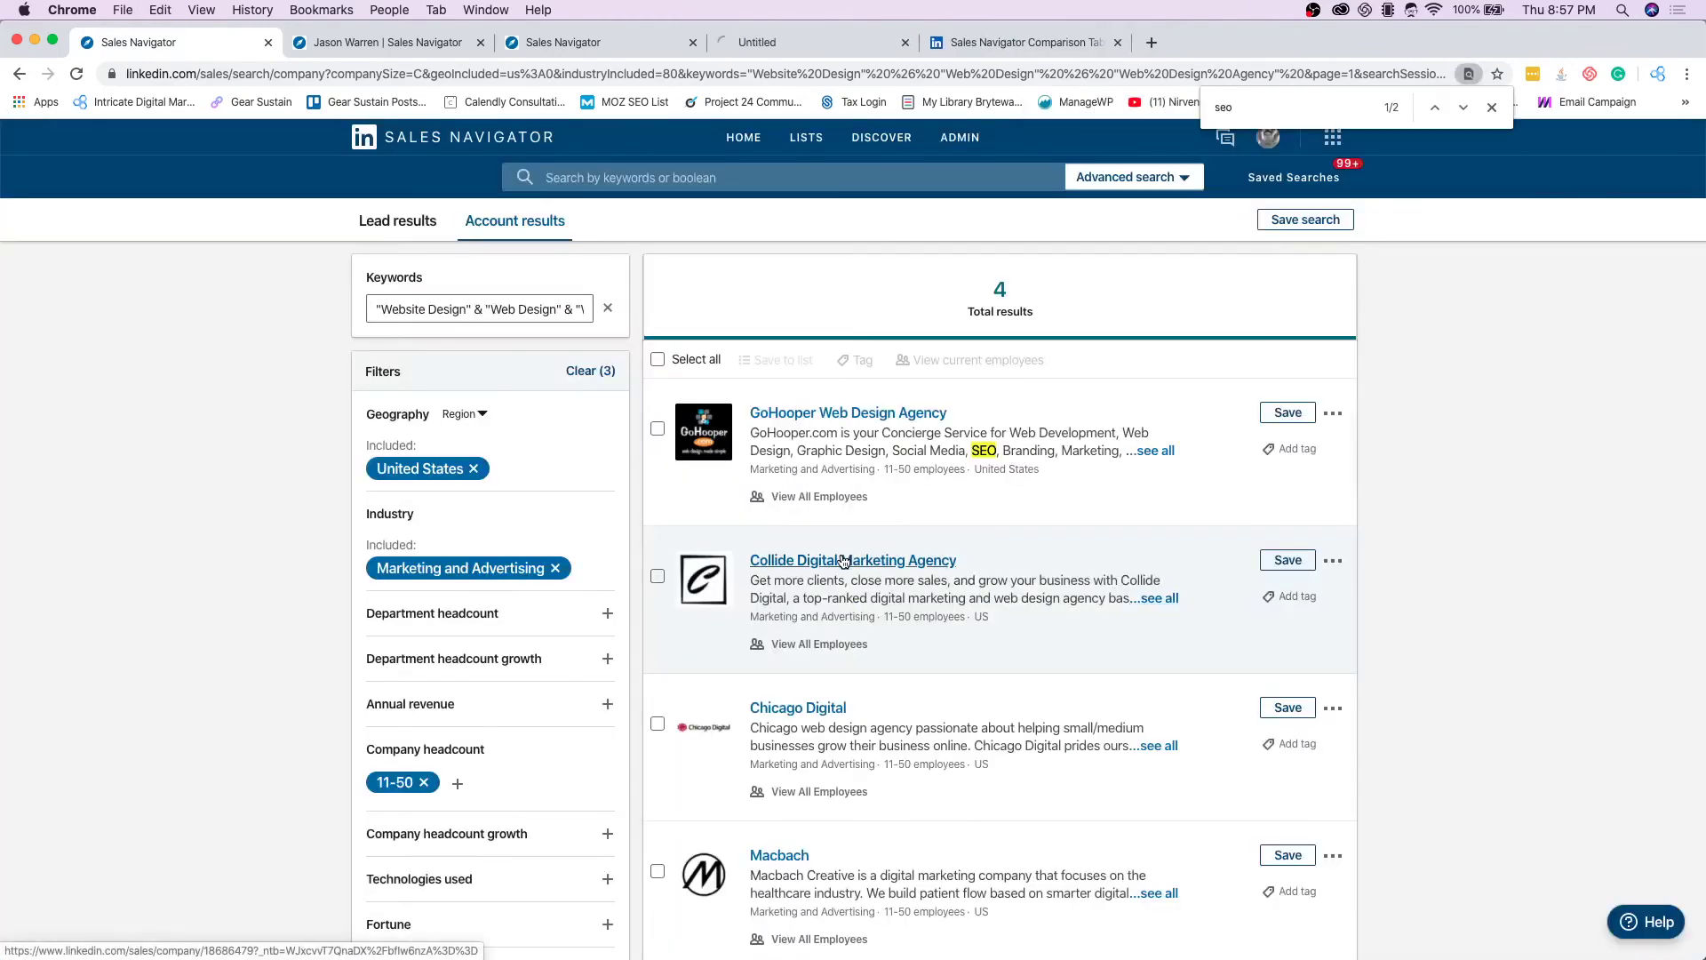
left_click_drag(788, 47, 365, 42)
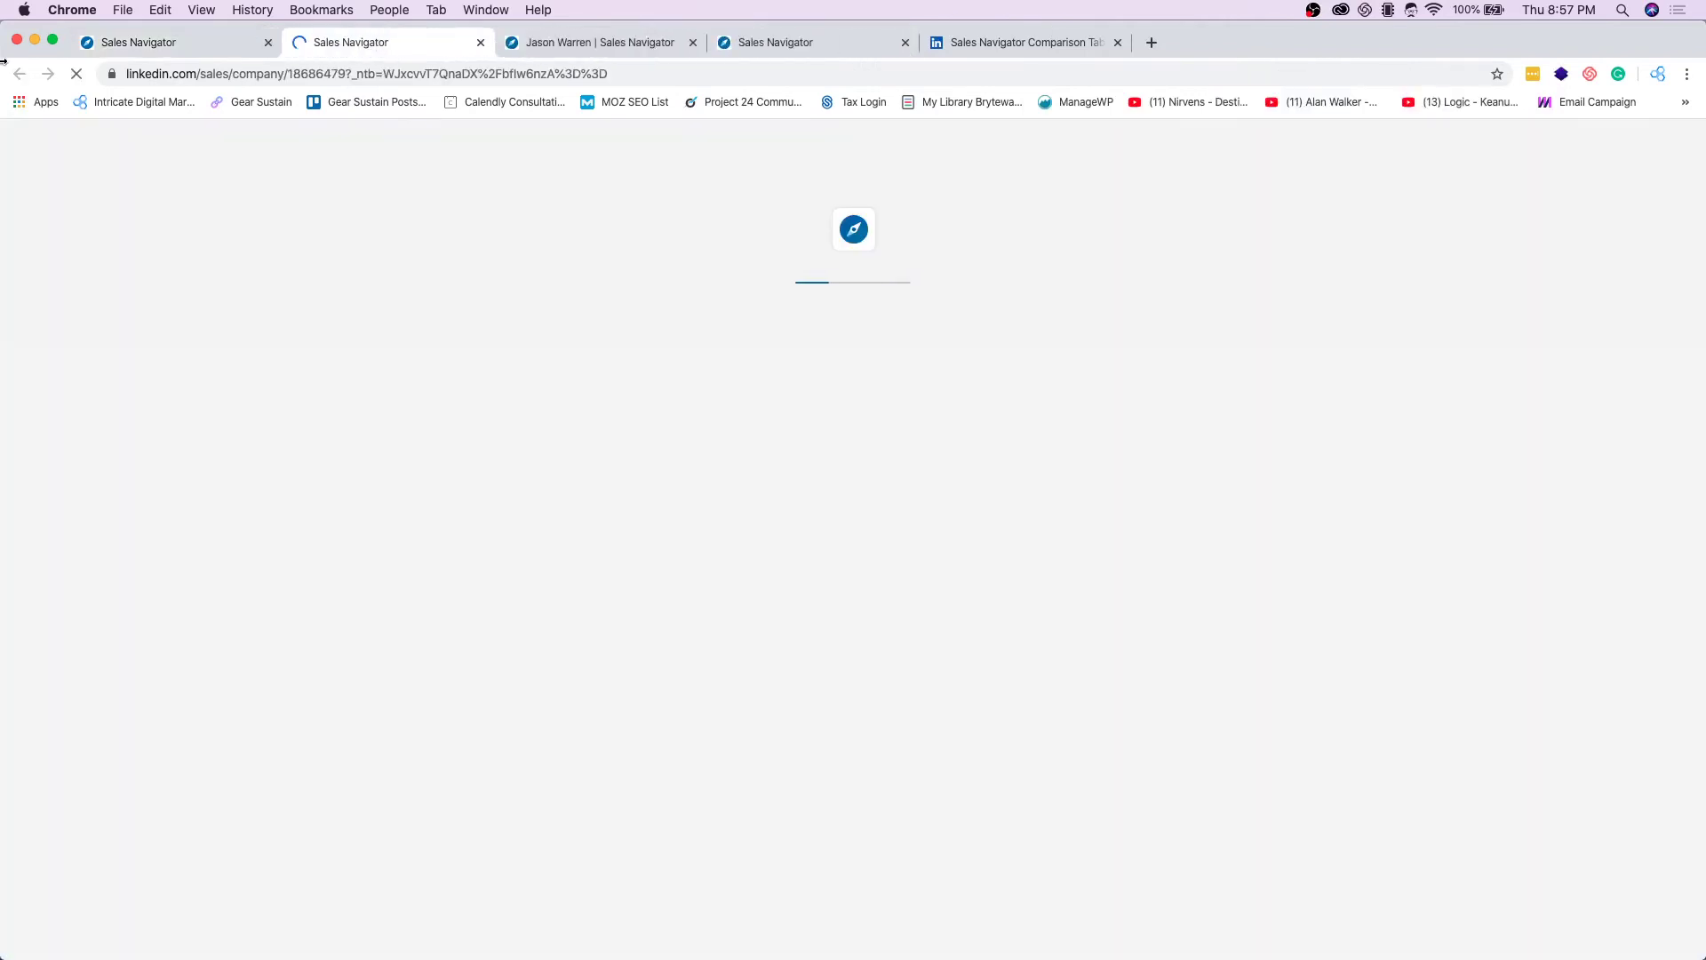
left_click(163, 46)
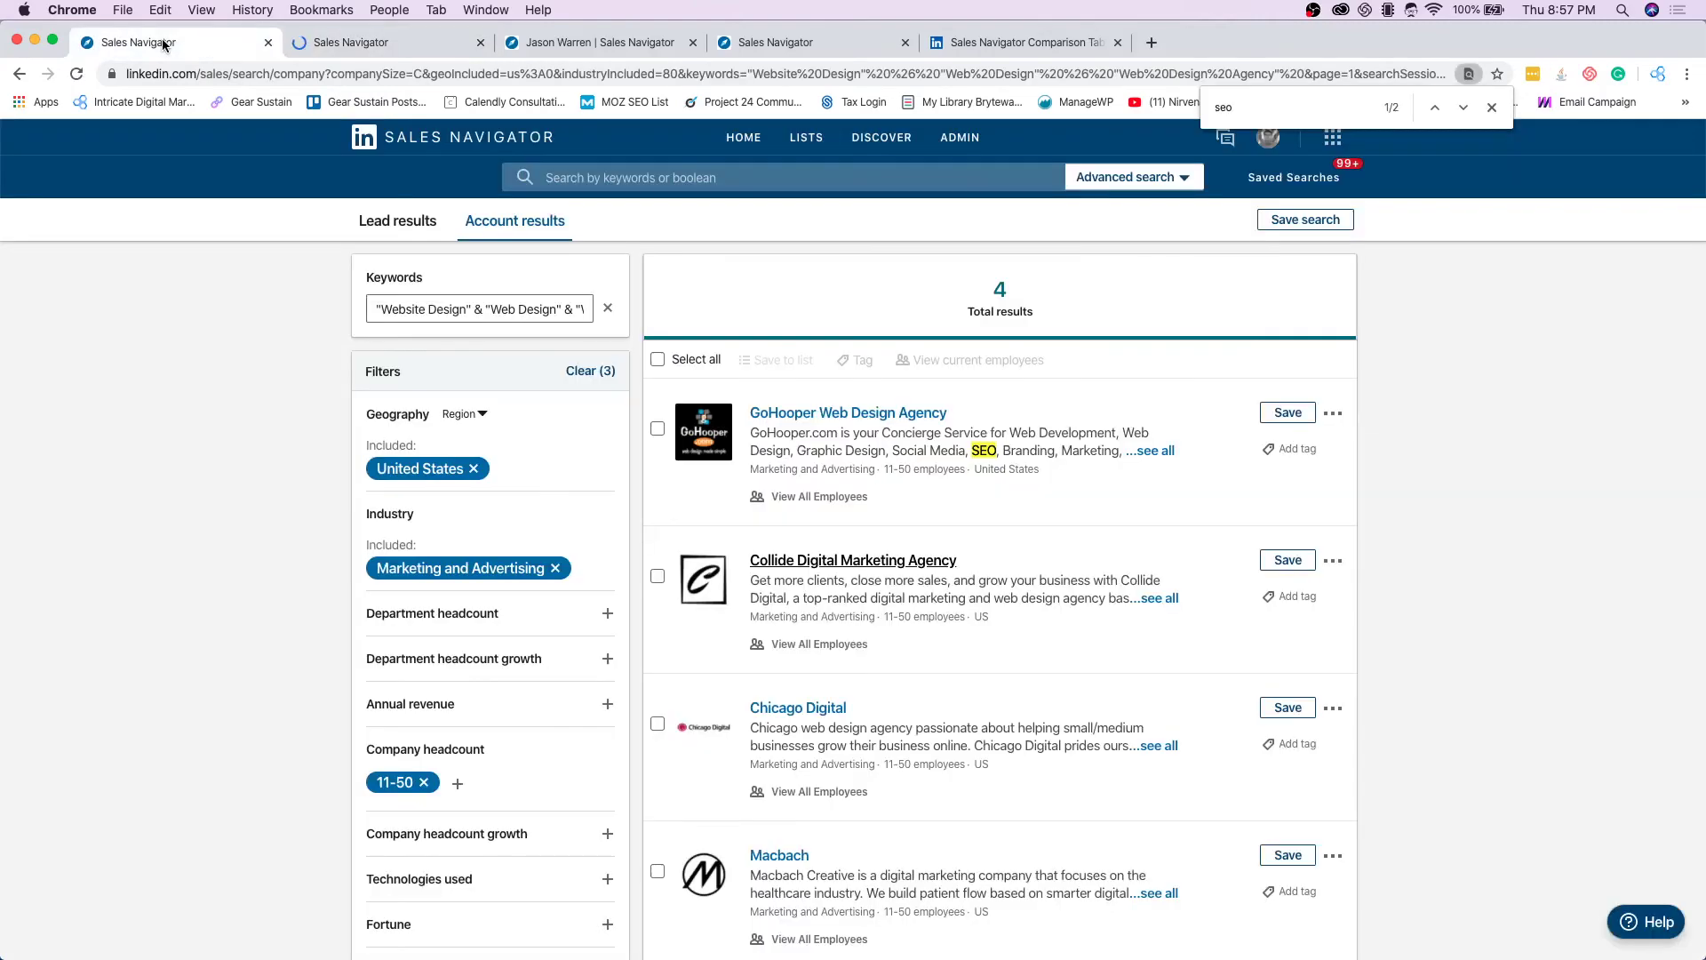
left_click(318, 42)
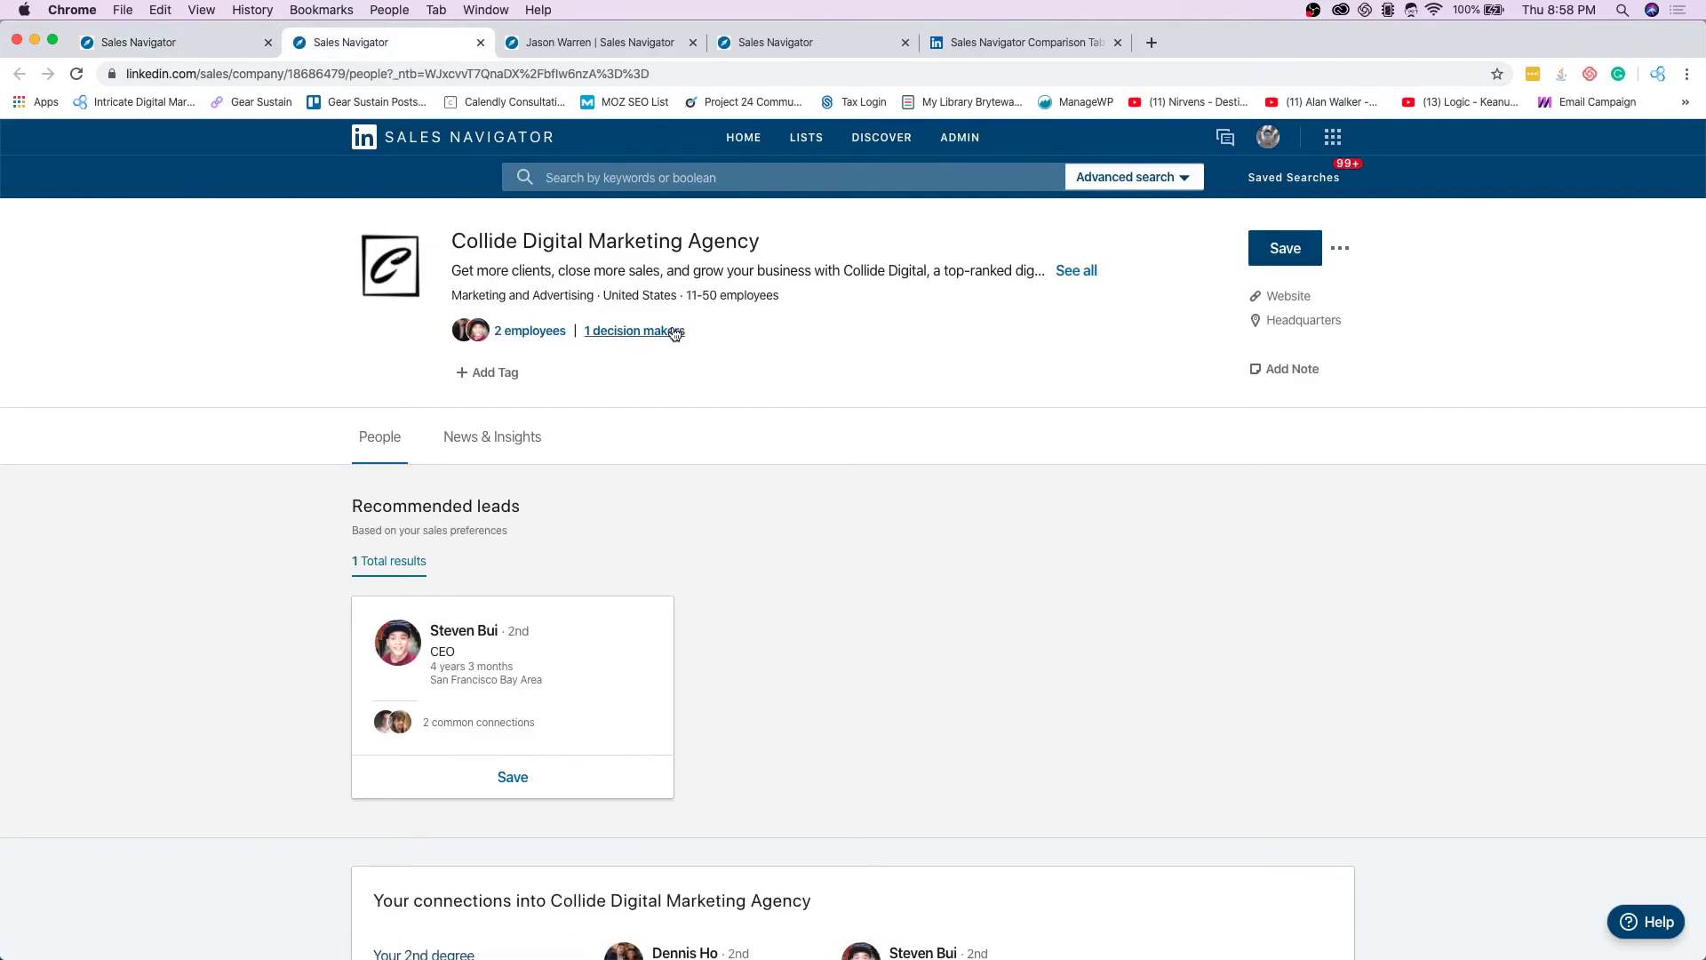
Step: Read the full About text of Collide Digital Marketing Agency for its location and services, and close it
left_click(1076, 270)
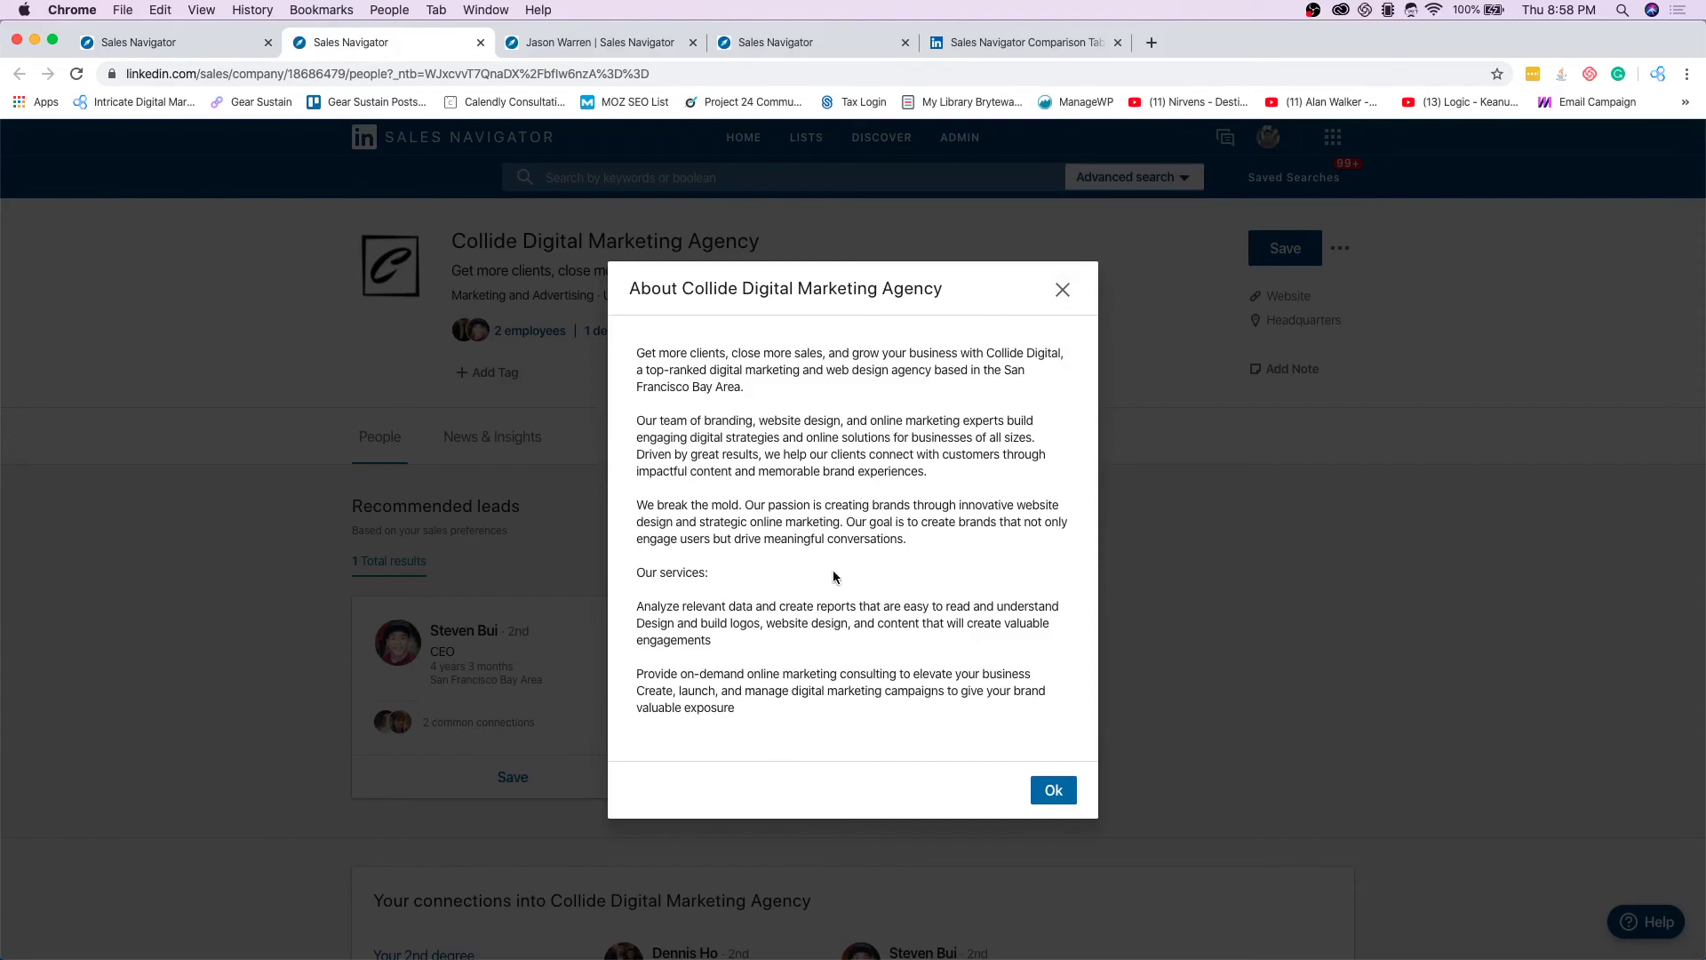
scroll(788, 407, "up", 5)
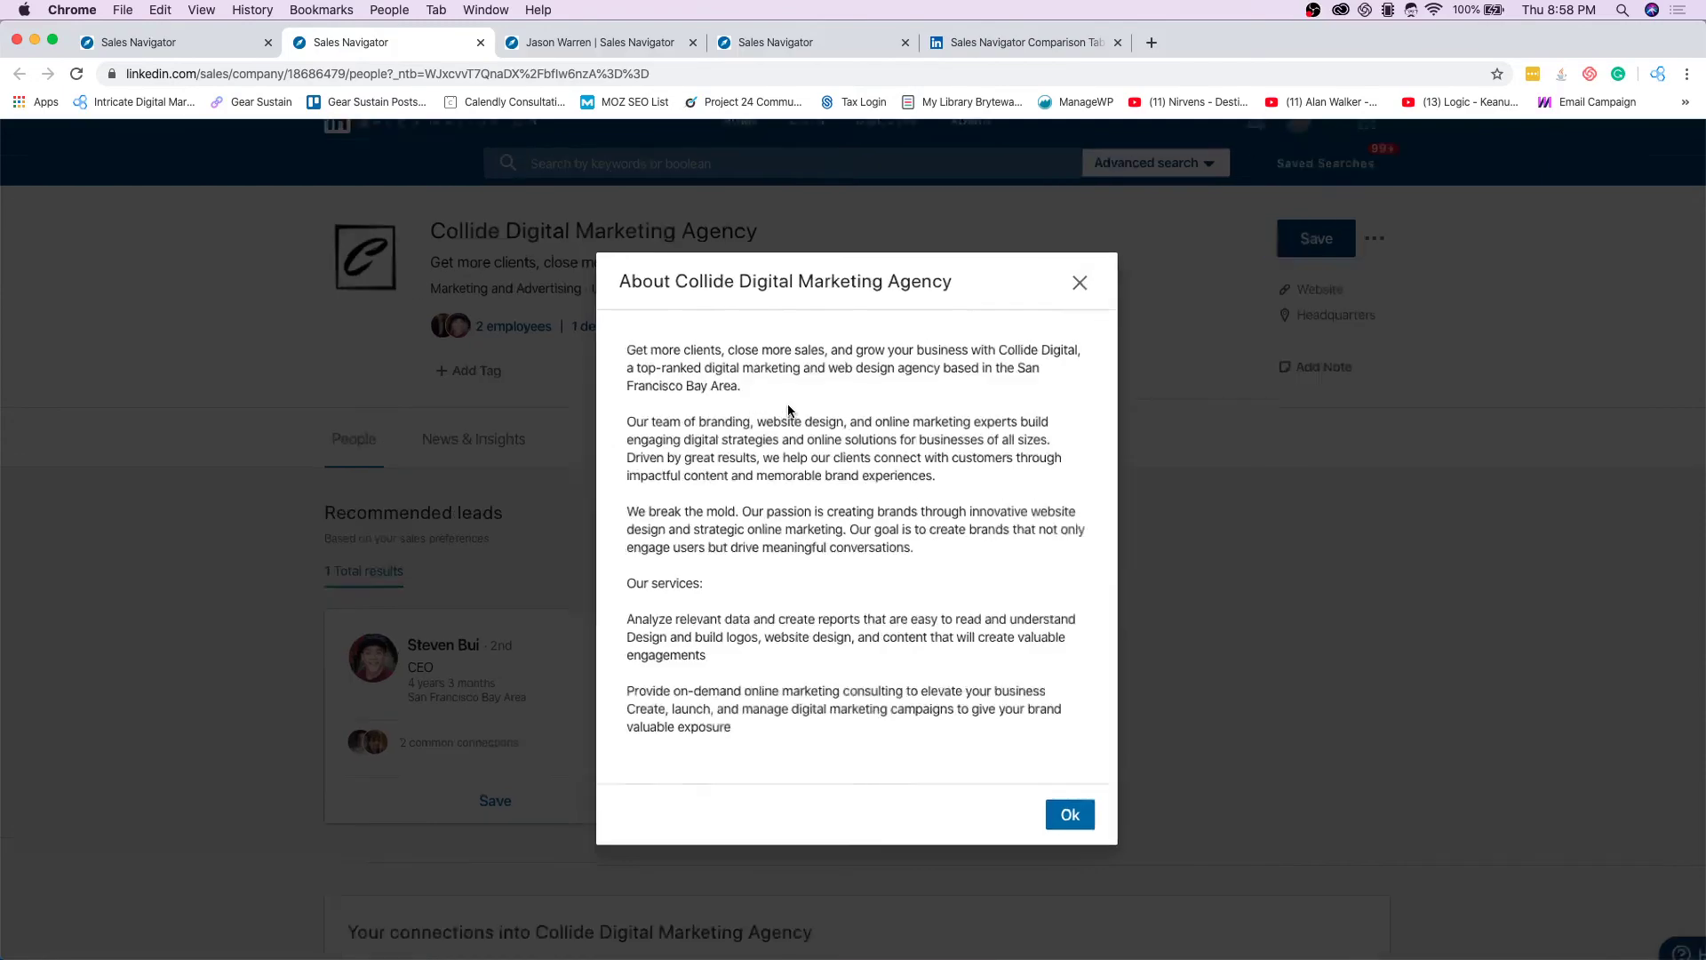
scroll(788, 411, "down", 5)
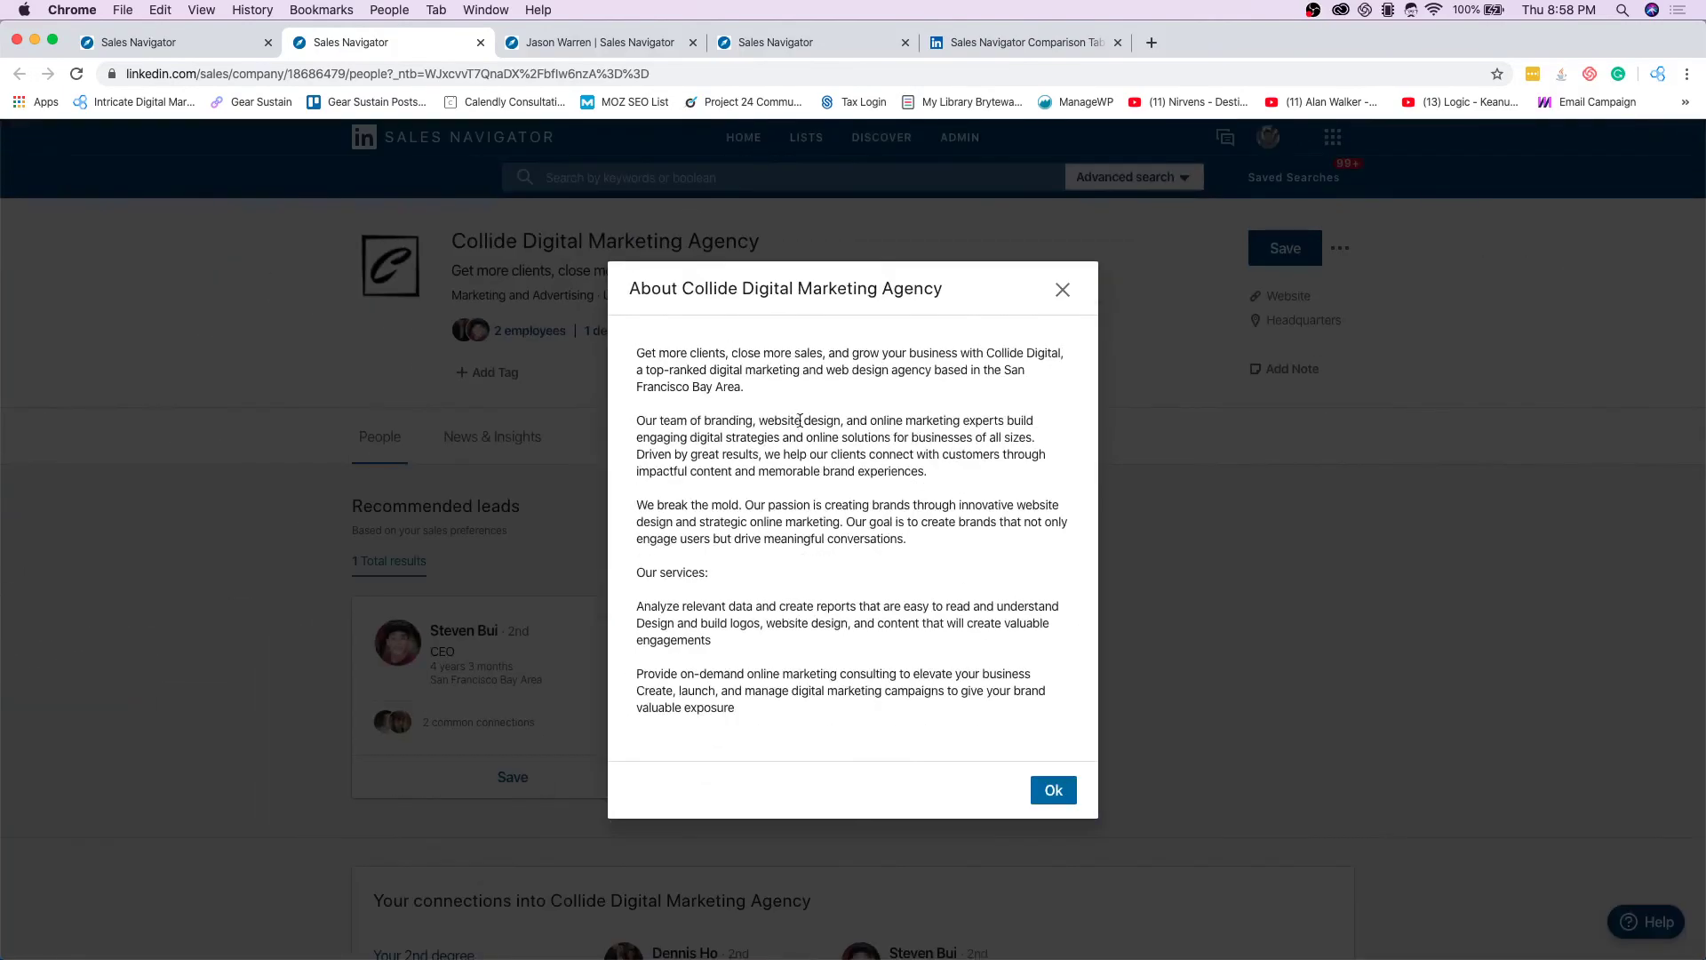
scroll(850, 495, "up", 5)
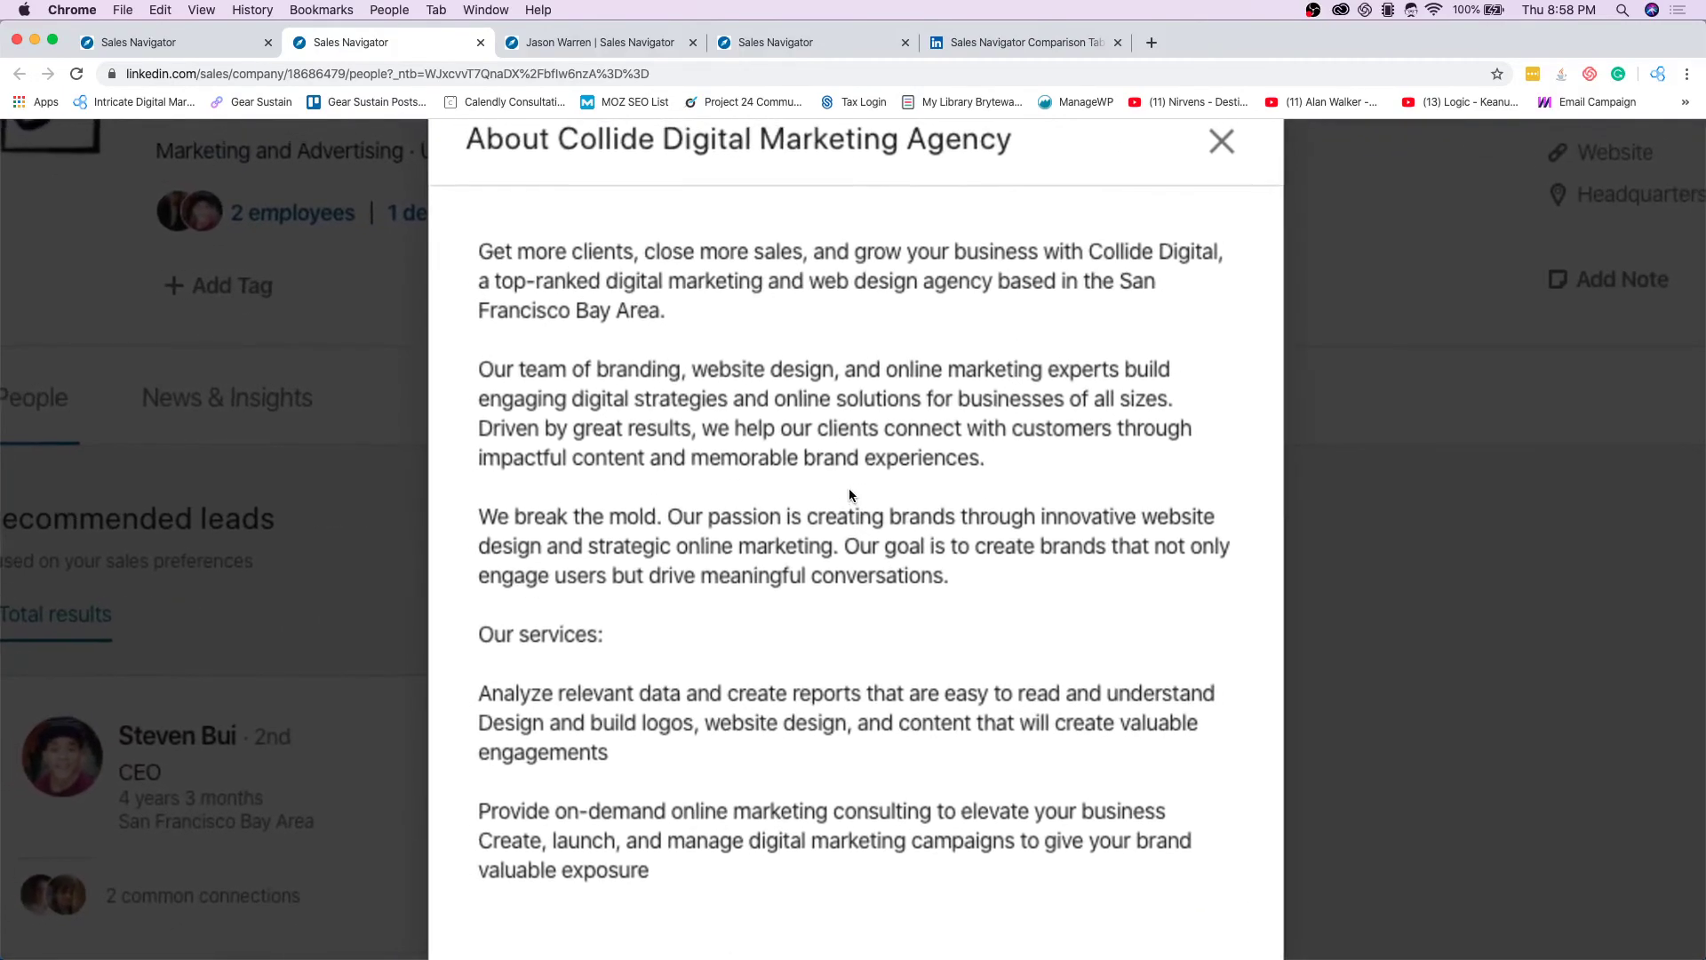
scroll(850, 495, "down", 5)
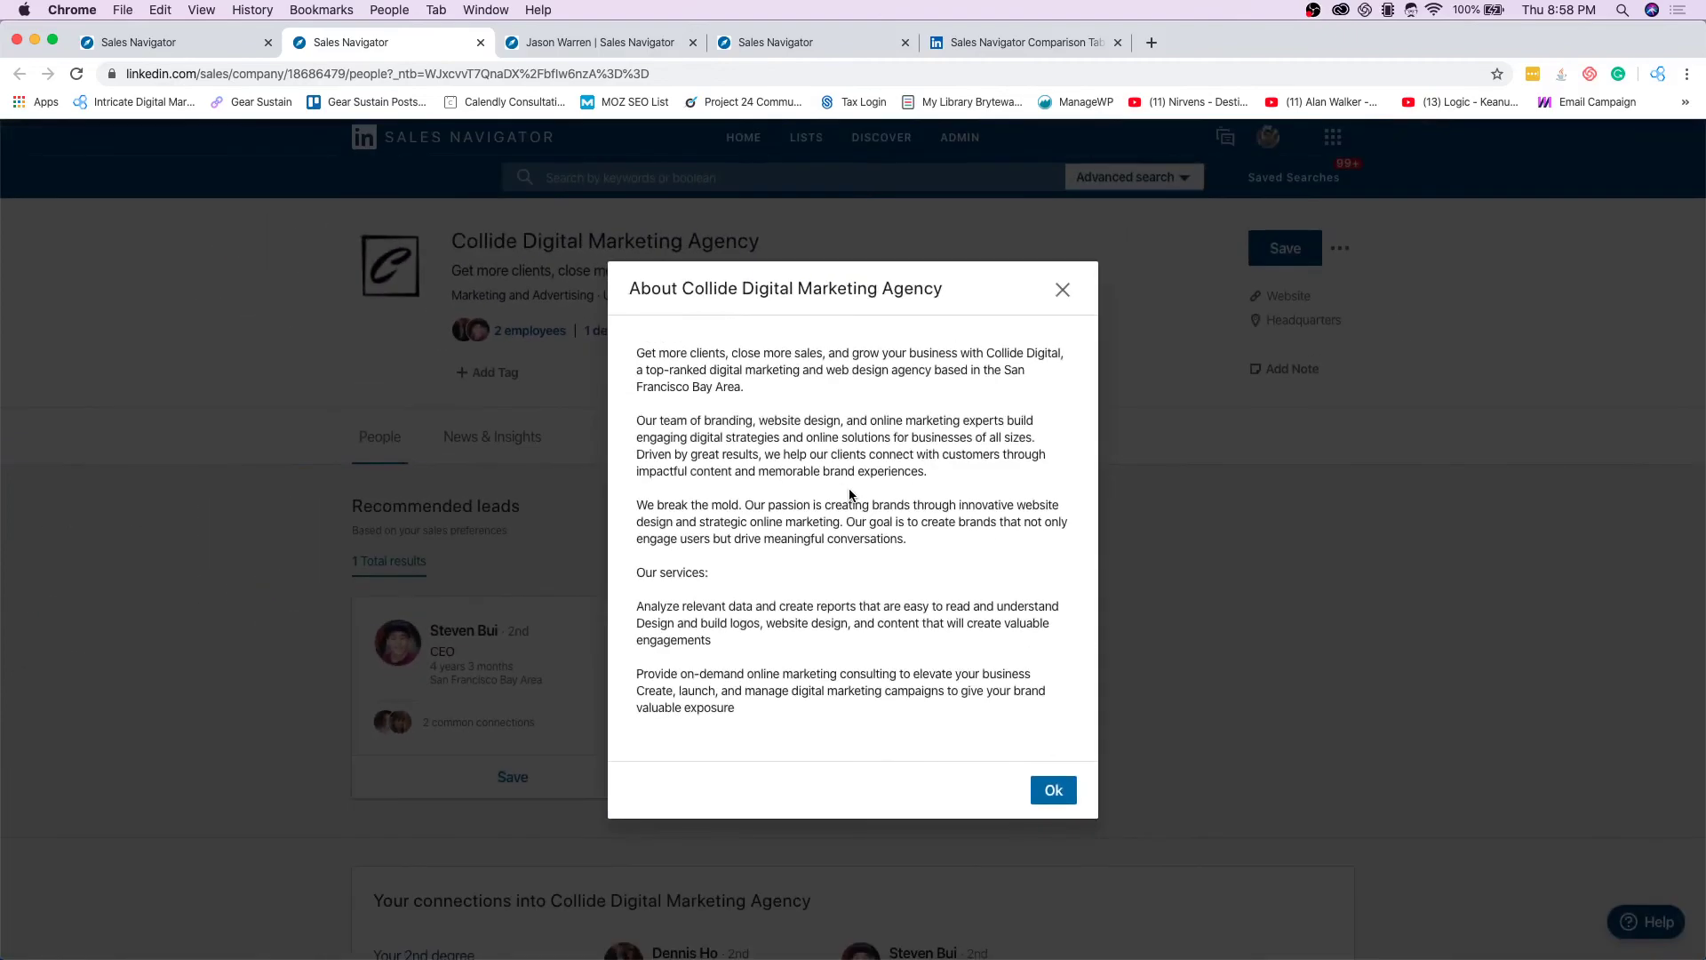
left_click(1134, 531)
Step: Open Collide Digital Marketing Agency's website from its account page in a new browser tab
mouse_move(1288, 296)
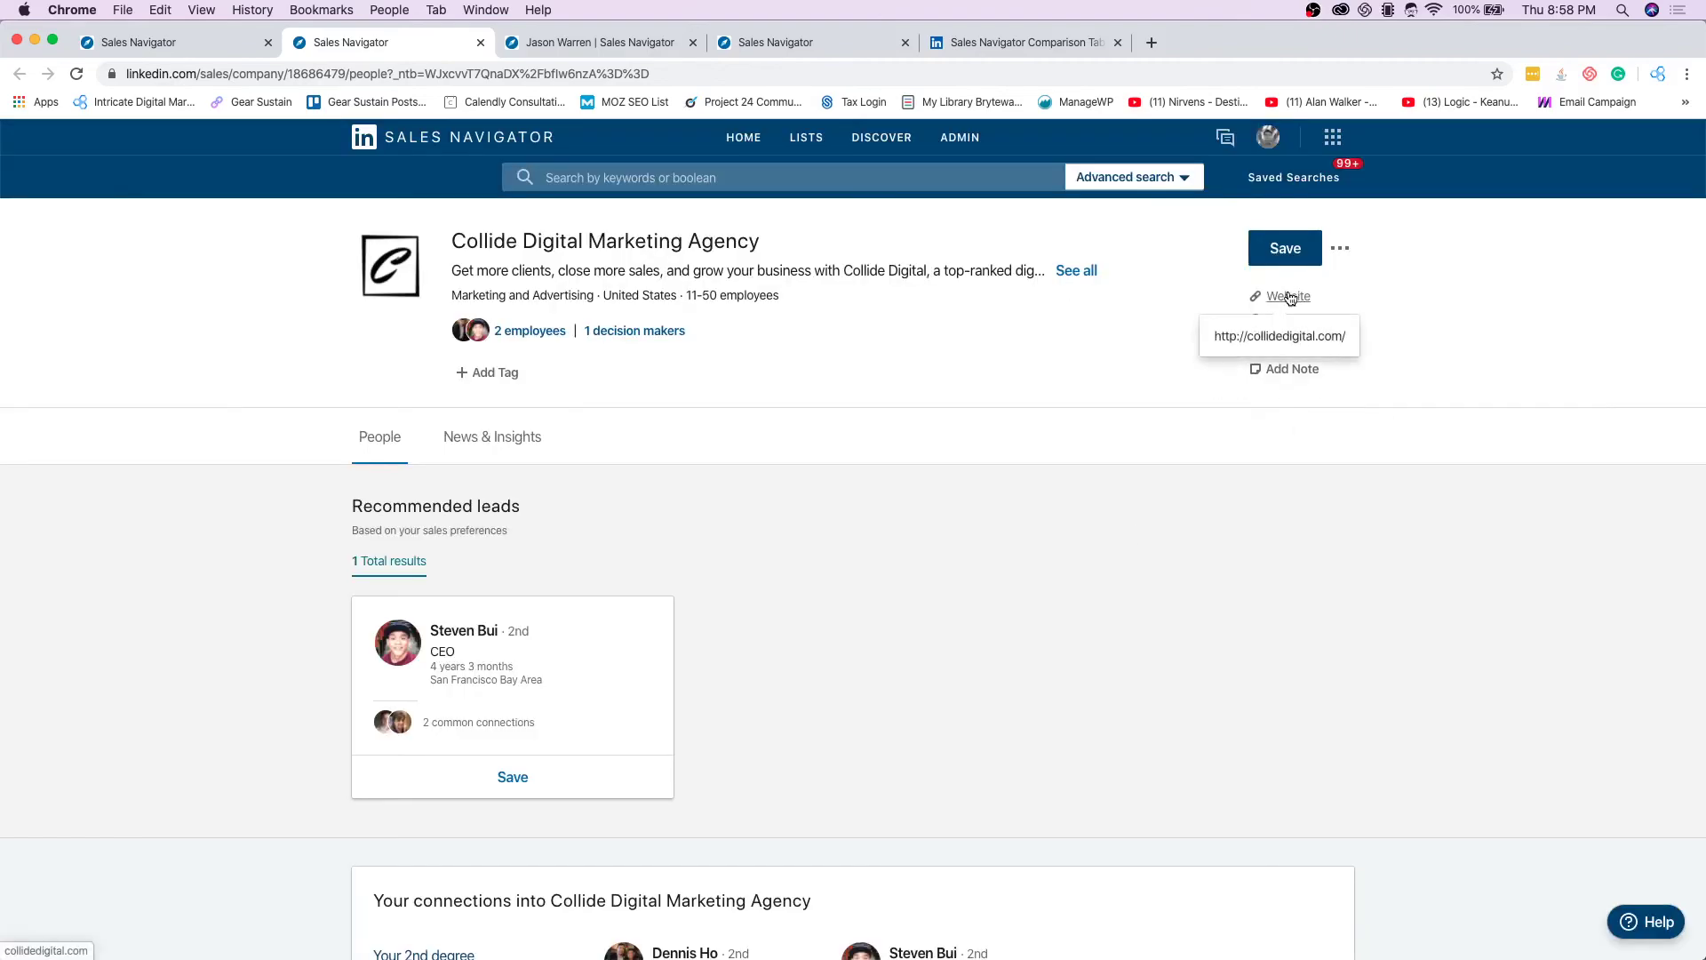
left_click(1280, 336)
mouse_move(1305, 326)
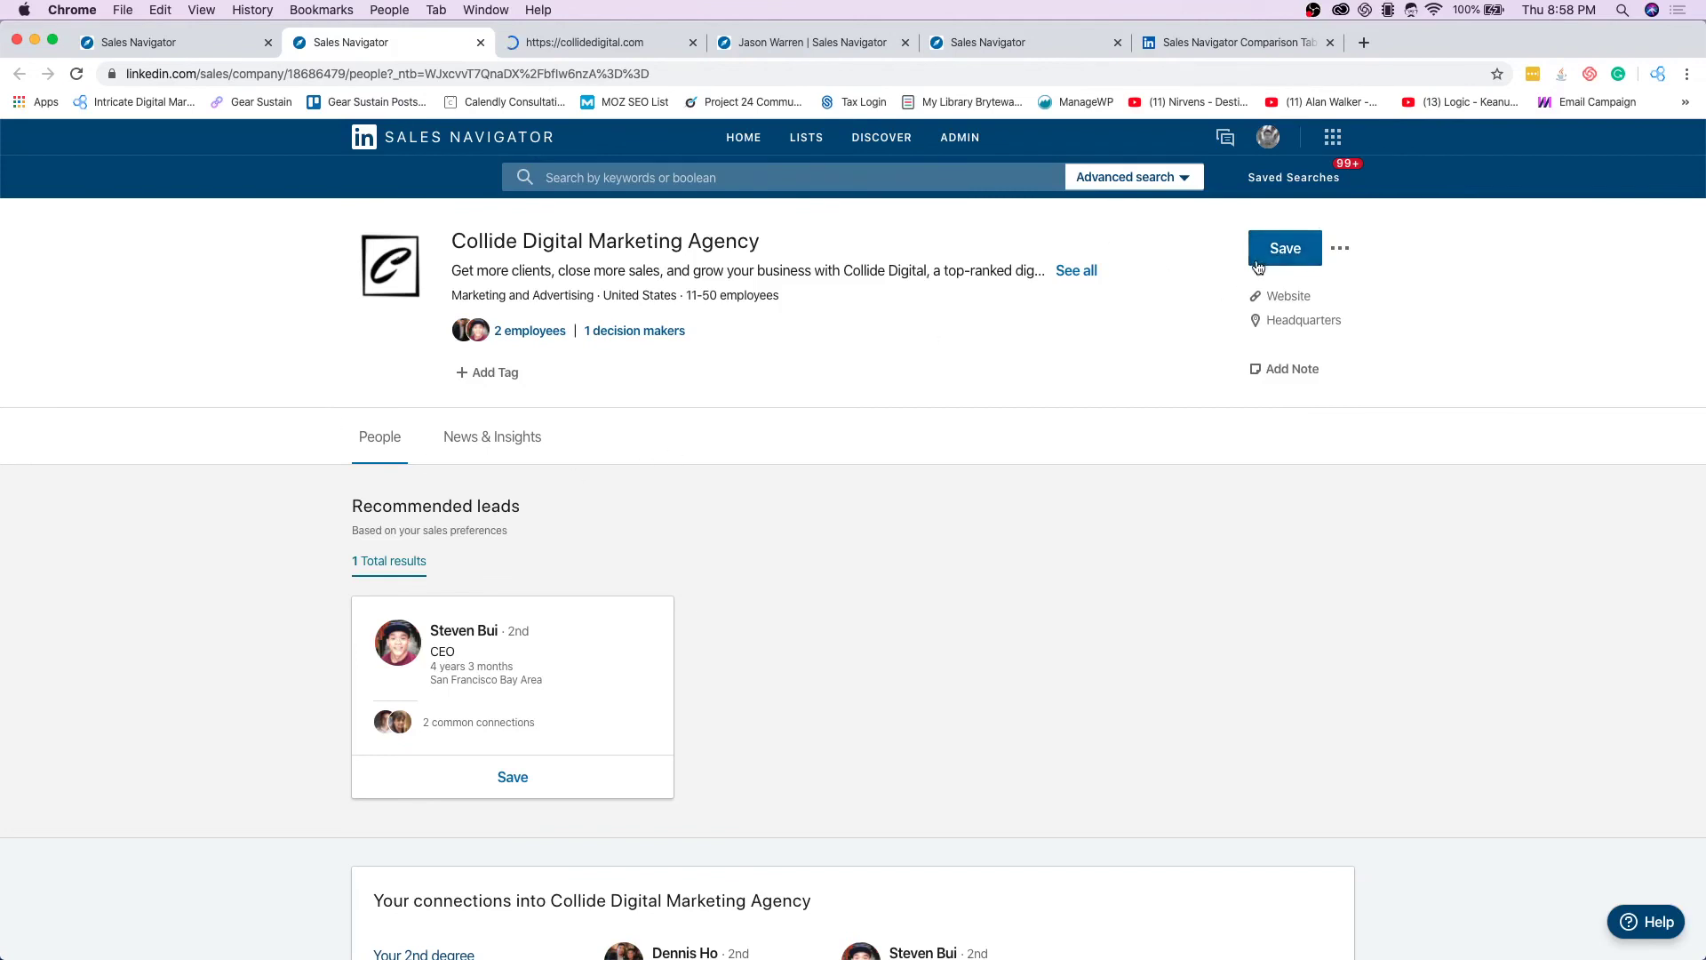
Step: View the account list options for saving Collide Digital Marketing Agency, including My saved accounts
left_click(1285, 250)
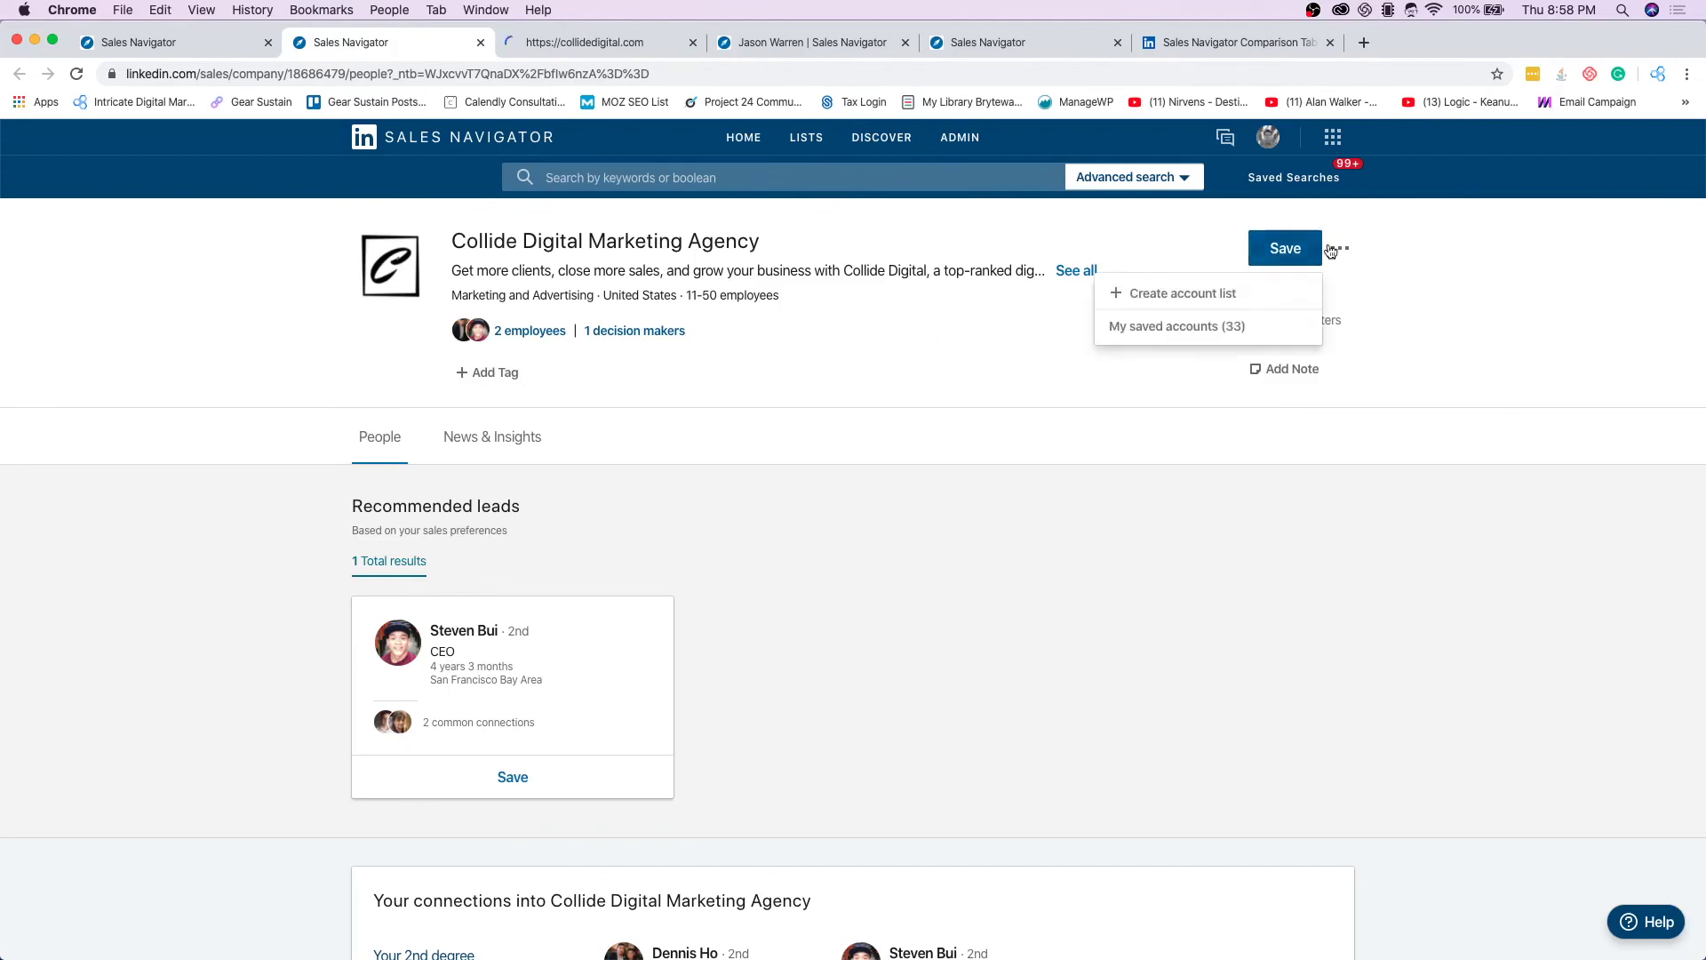
left_click(1186, 329)
mouse_move(806, 138)
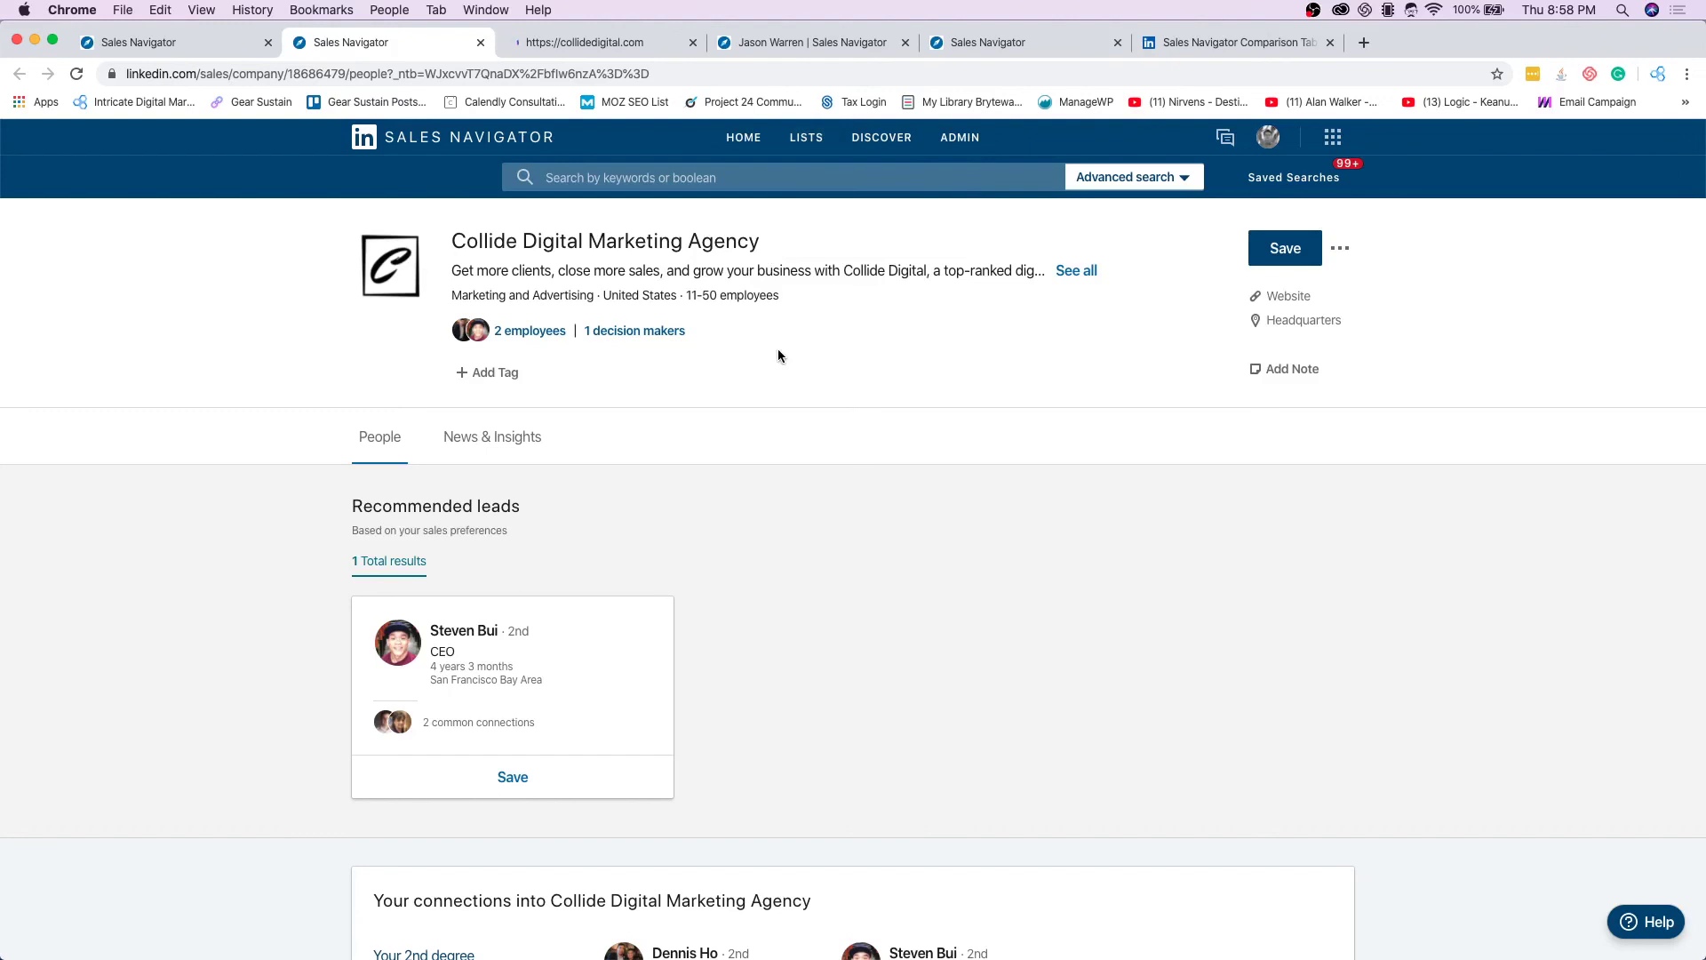
Step: List Collide Digital Marketing Agency's employees and open the CEO's profile in a new browser tab beside the list
left_click(588, 41)
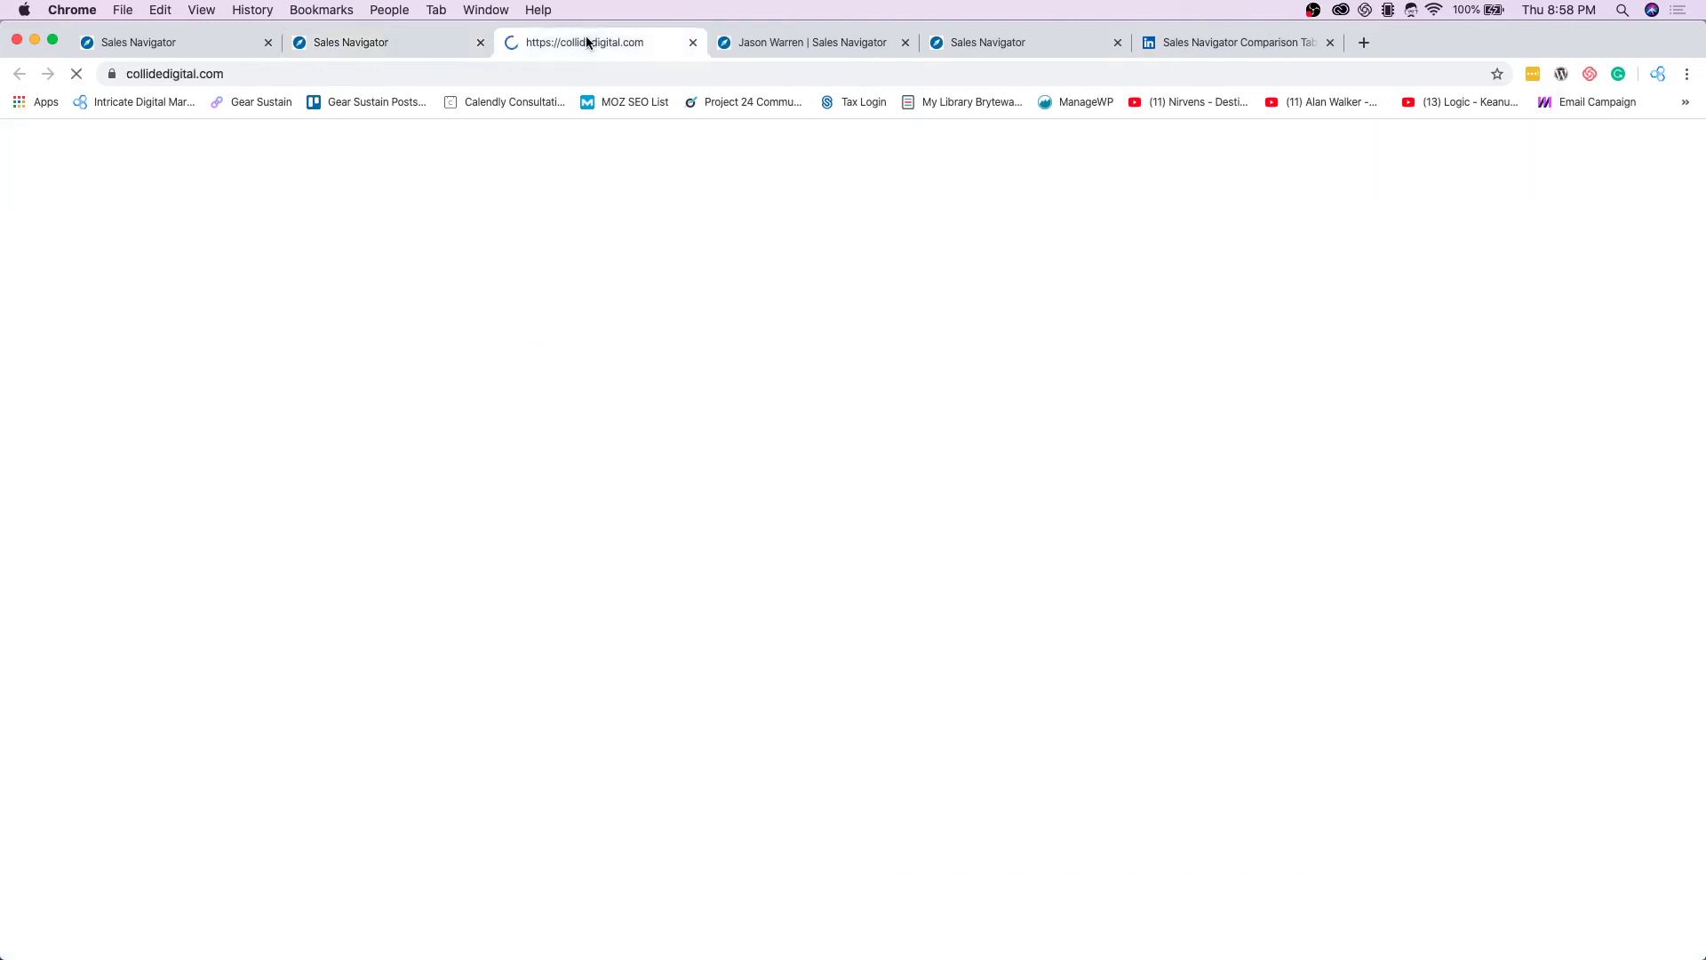
left_click(425, 34)
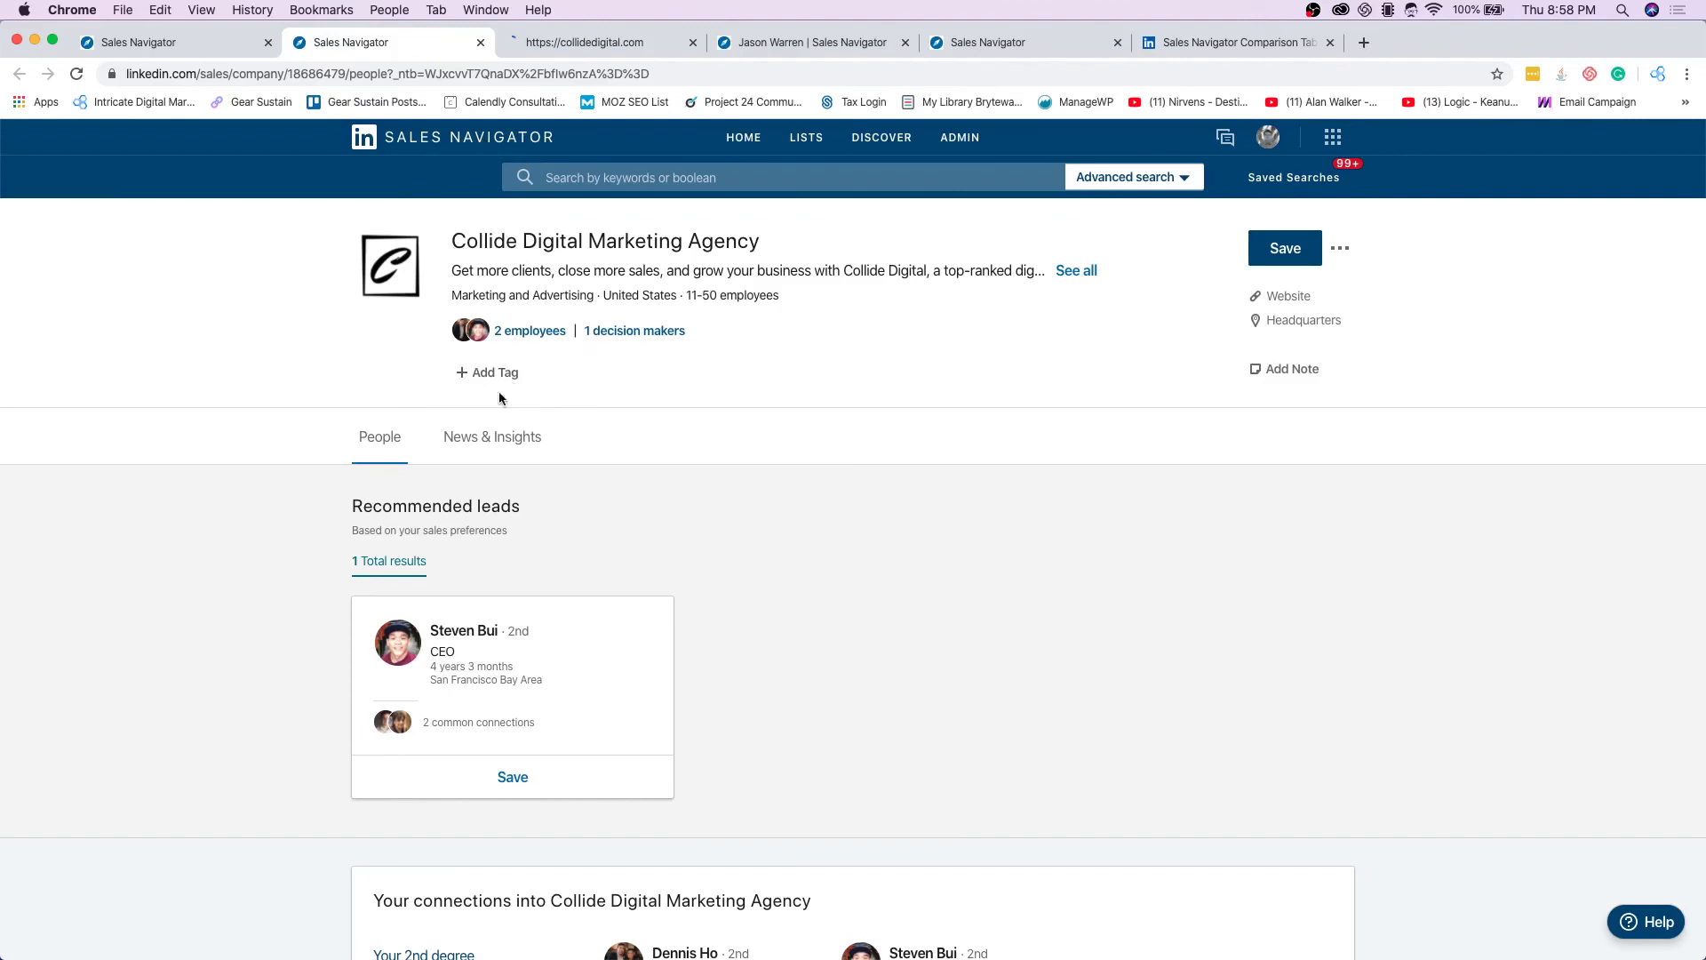
left_click(514, 333)
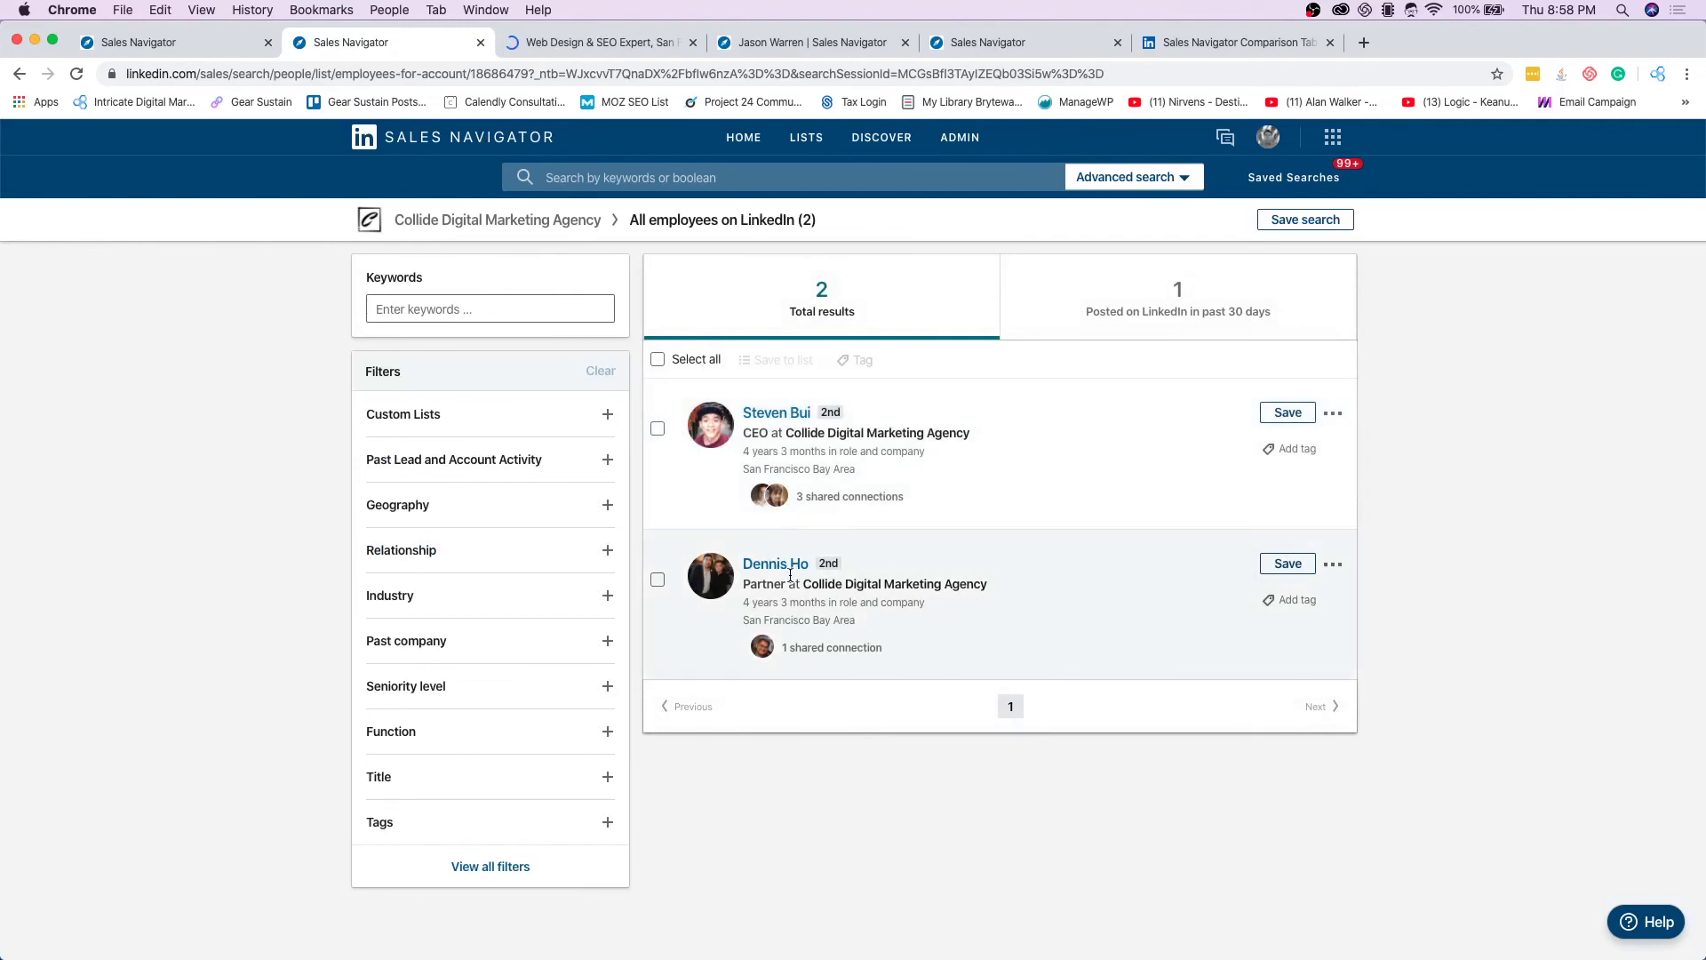
left_click(771, 418, "super")
left_click_drag(743, 46, 587, 42)
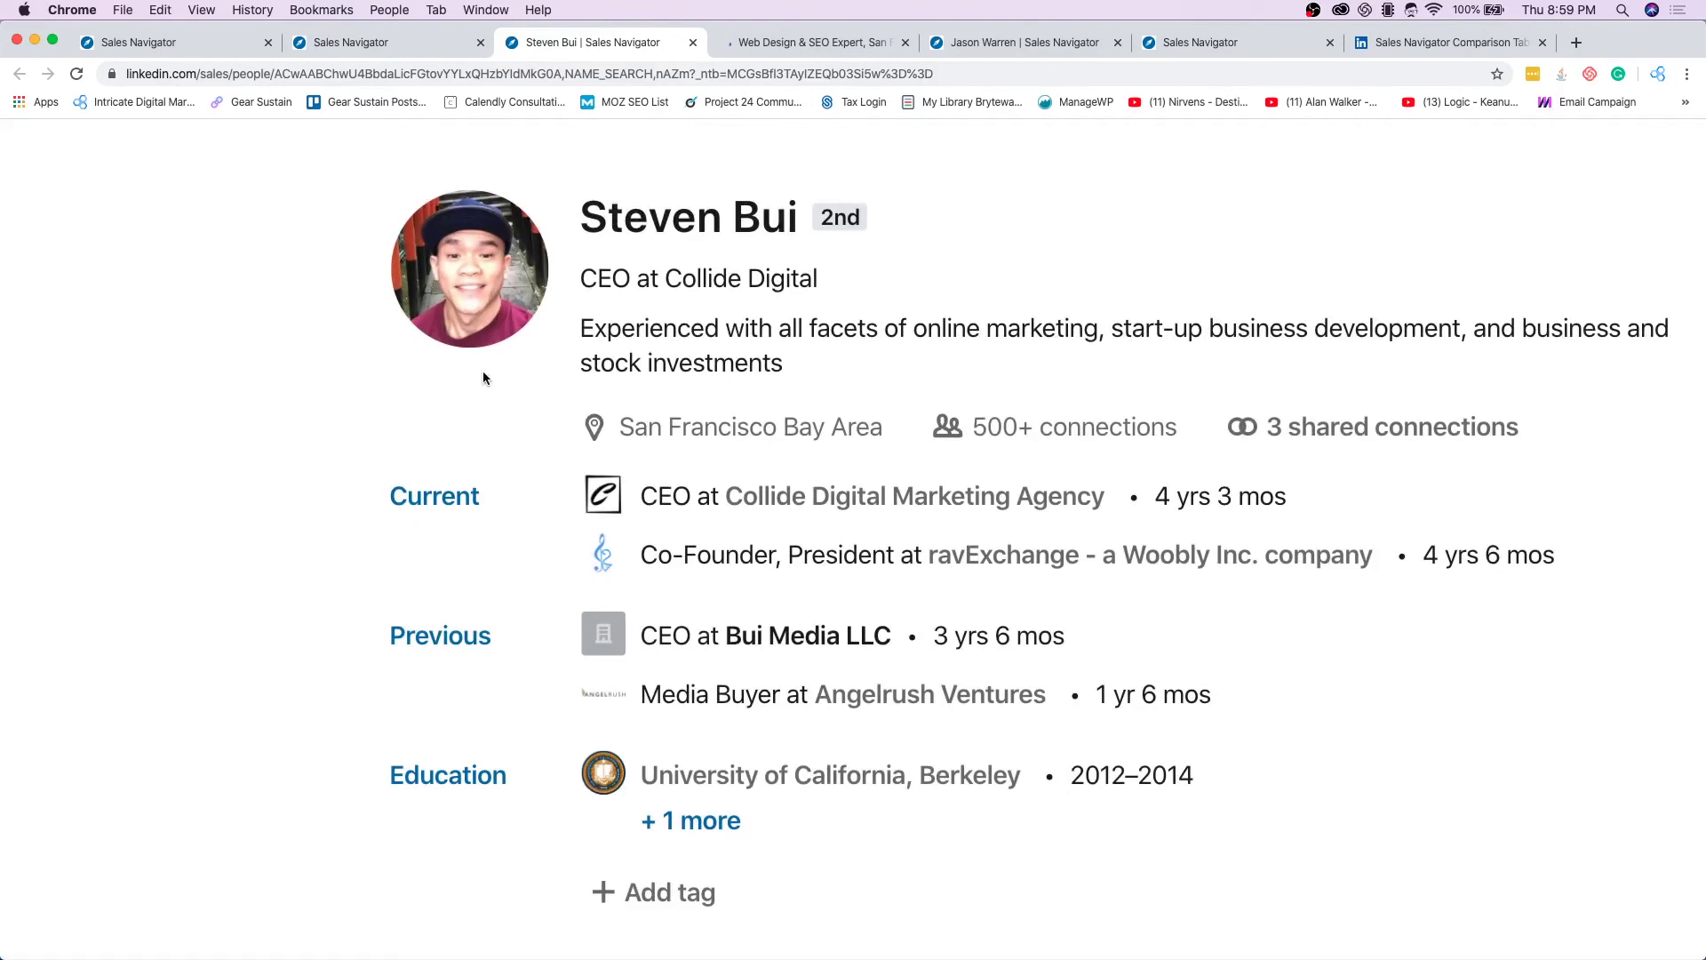
Step: Examine the CEO's work history, education, shared connections and introduction path on the lead profile
scroll(482, 372, "down", 3)
scroll(482, 373, "down", 2)
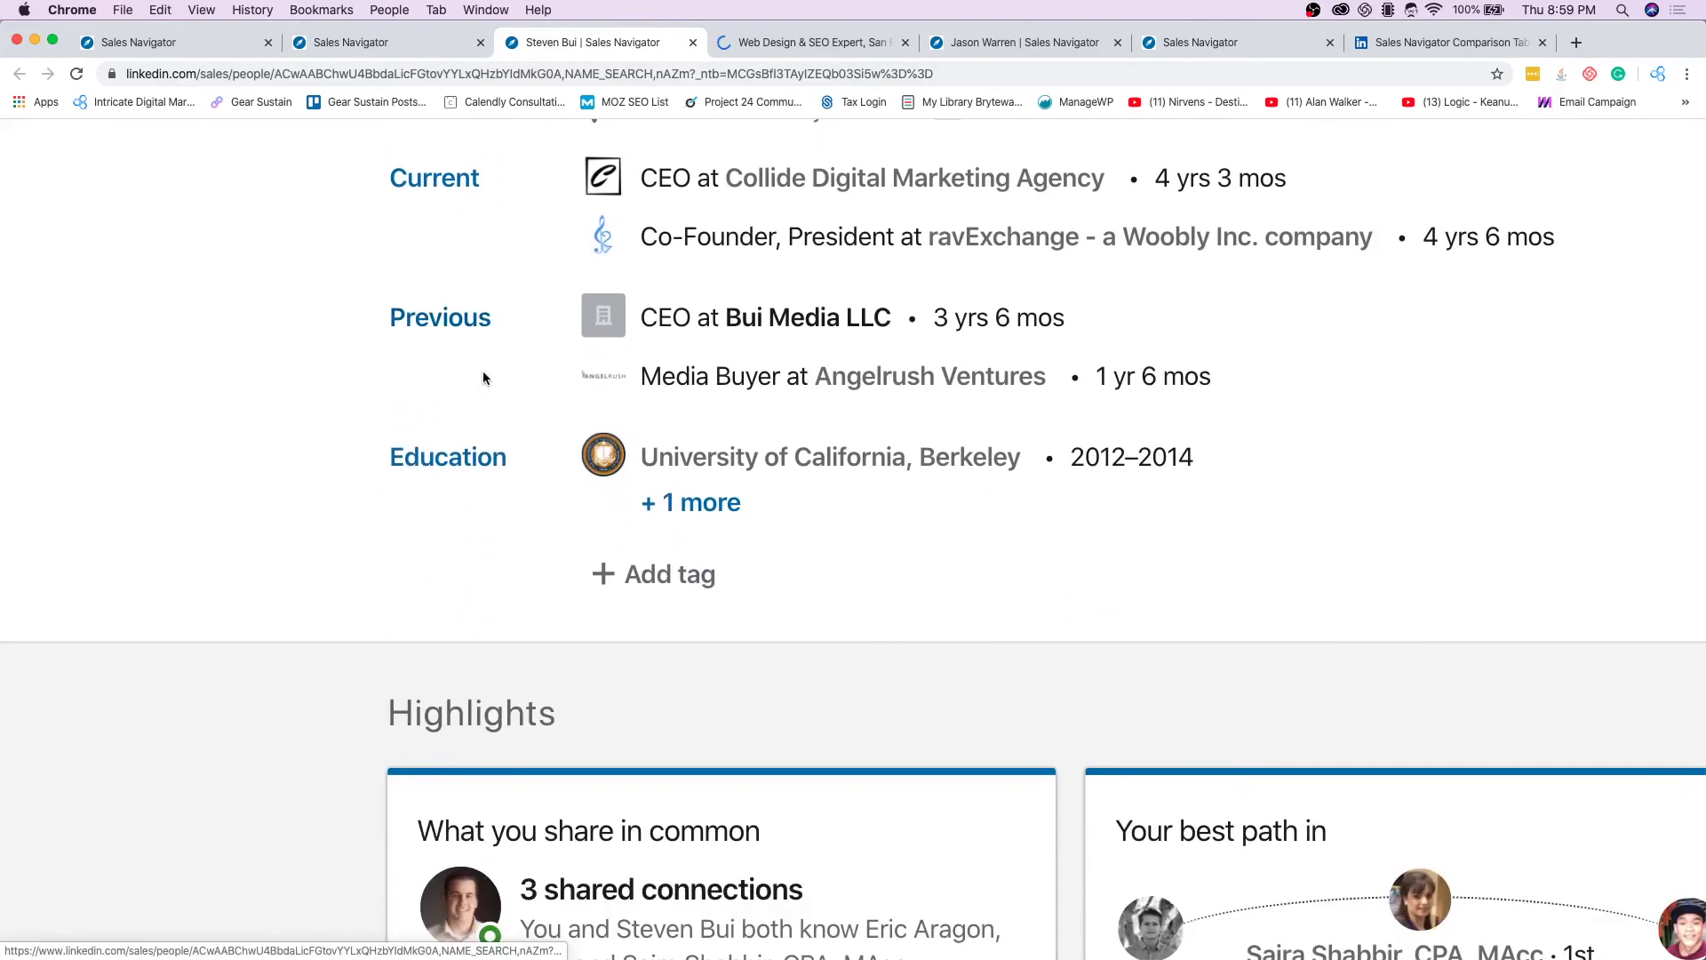
scroll(692, 451, "down", 1)
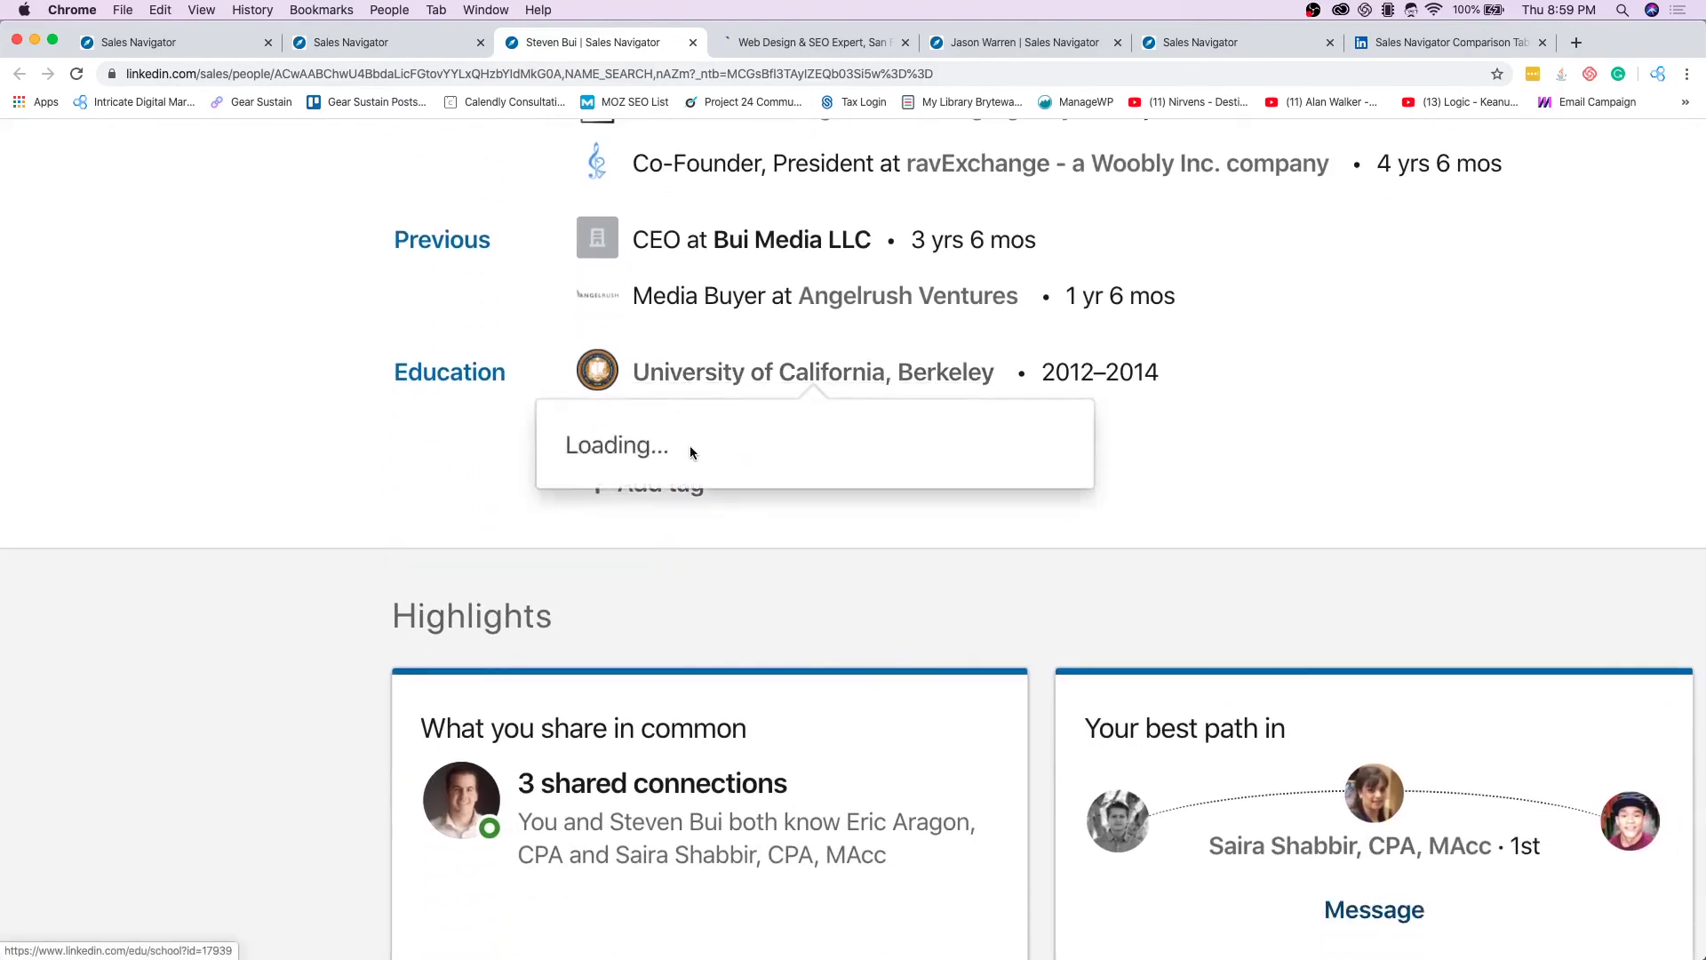
scroll(693, 452, "down", 4)
scroll(1037, 440, "up", 3)
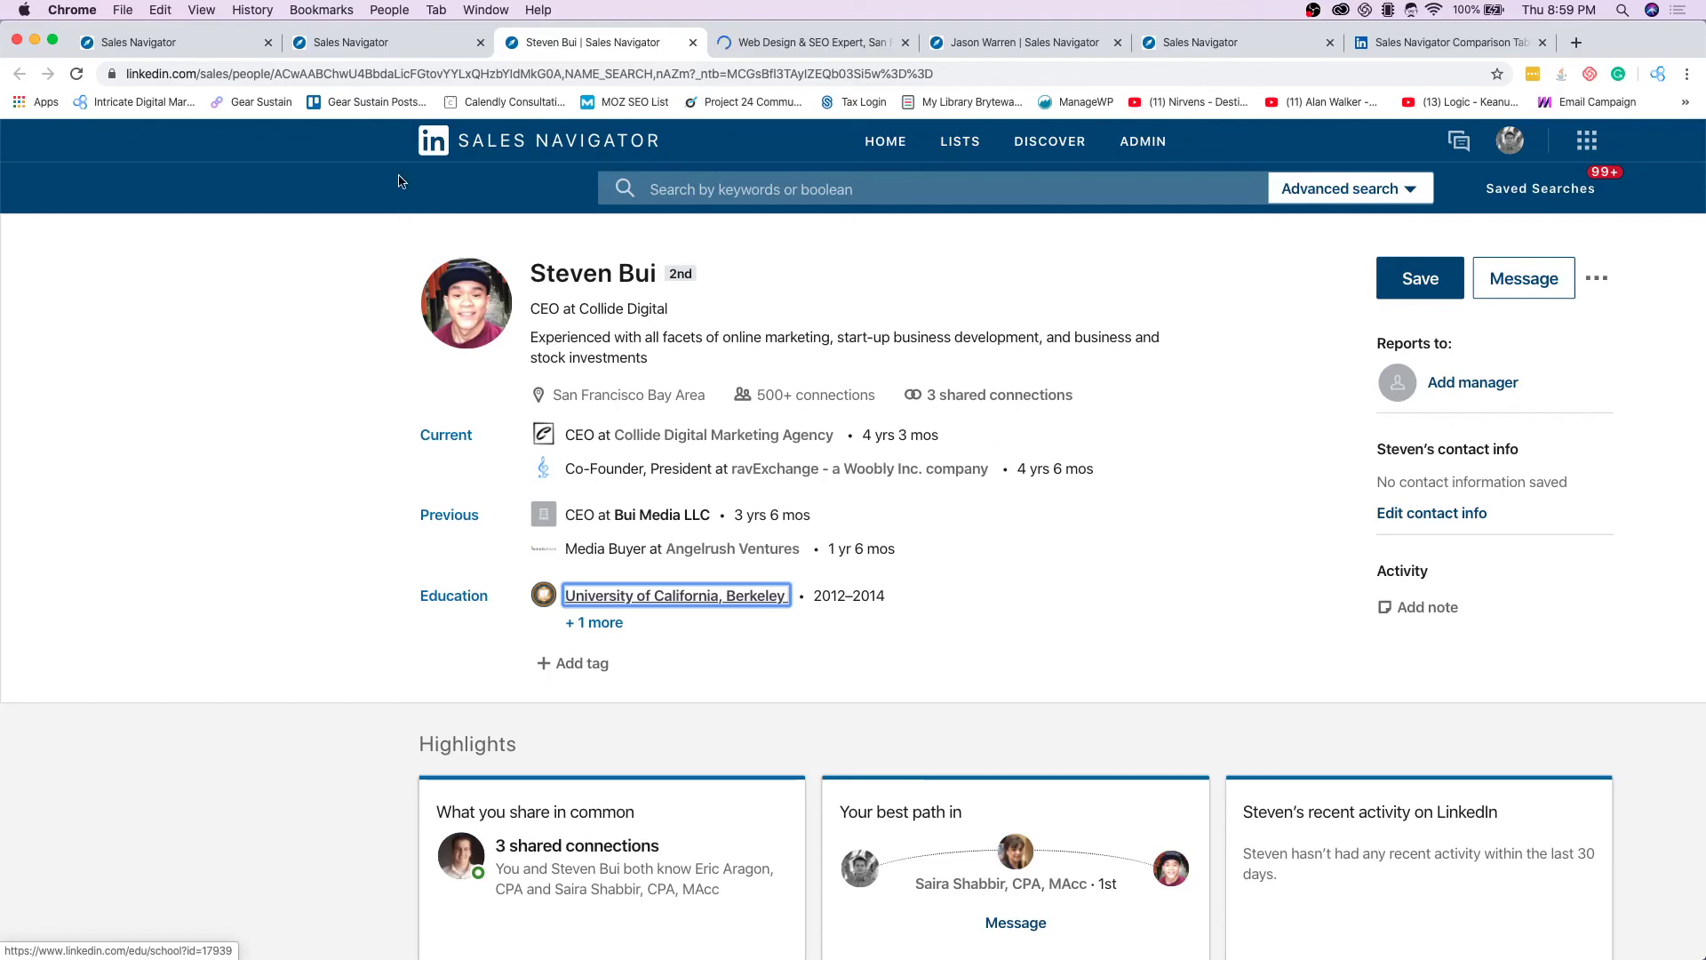
Step: Return to the account search results that include Collide Digital Marketing Agency
left_click(421, 52)
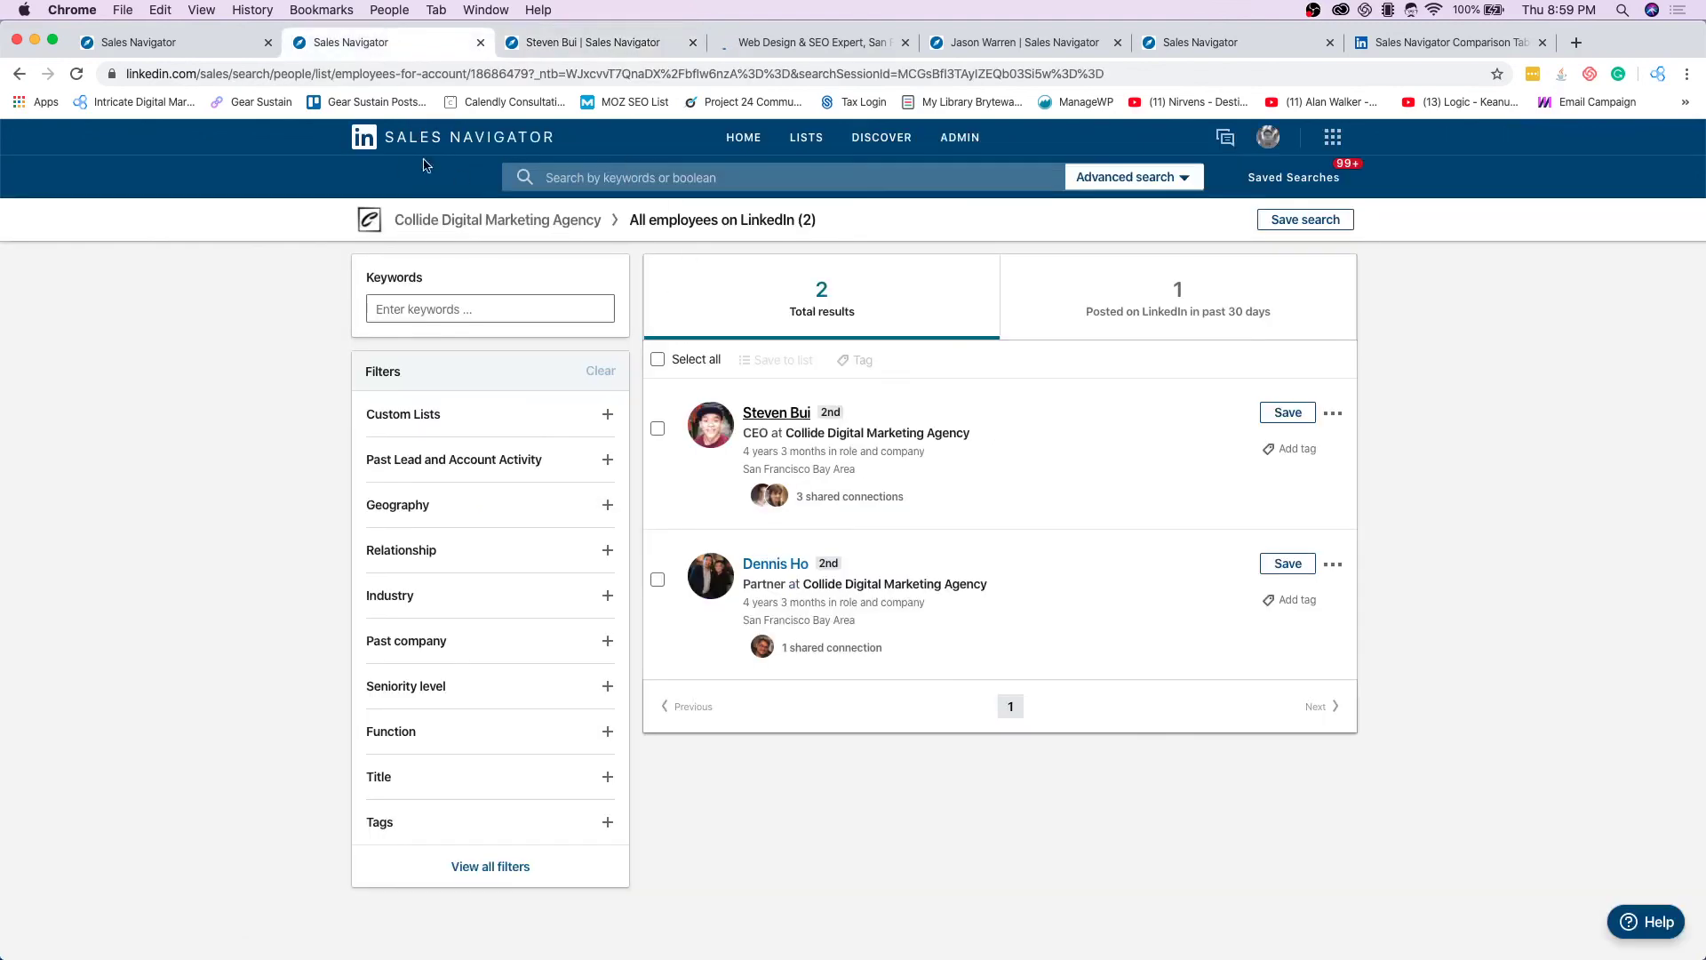
key("ctrl+shift+Tab")
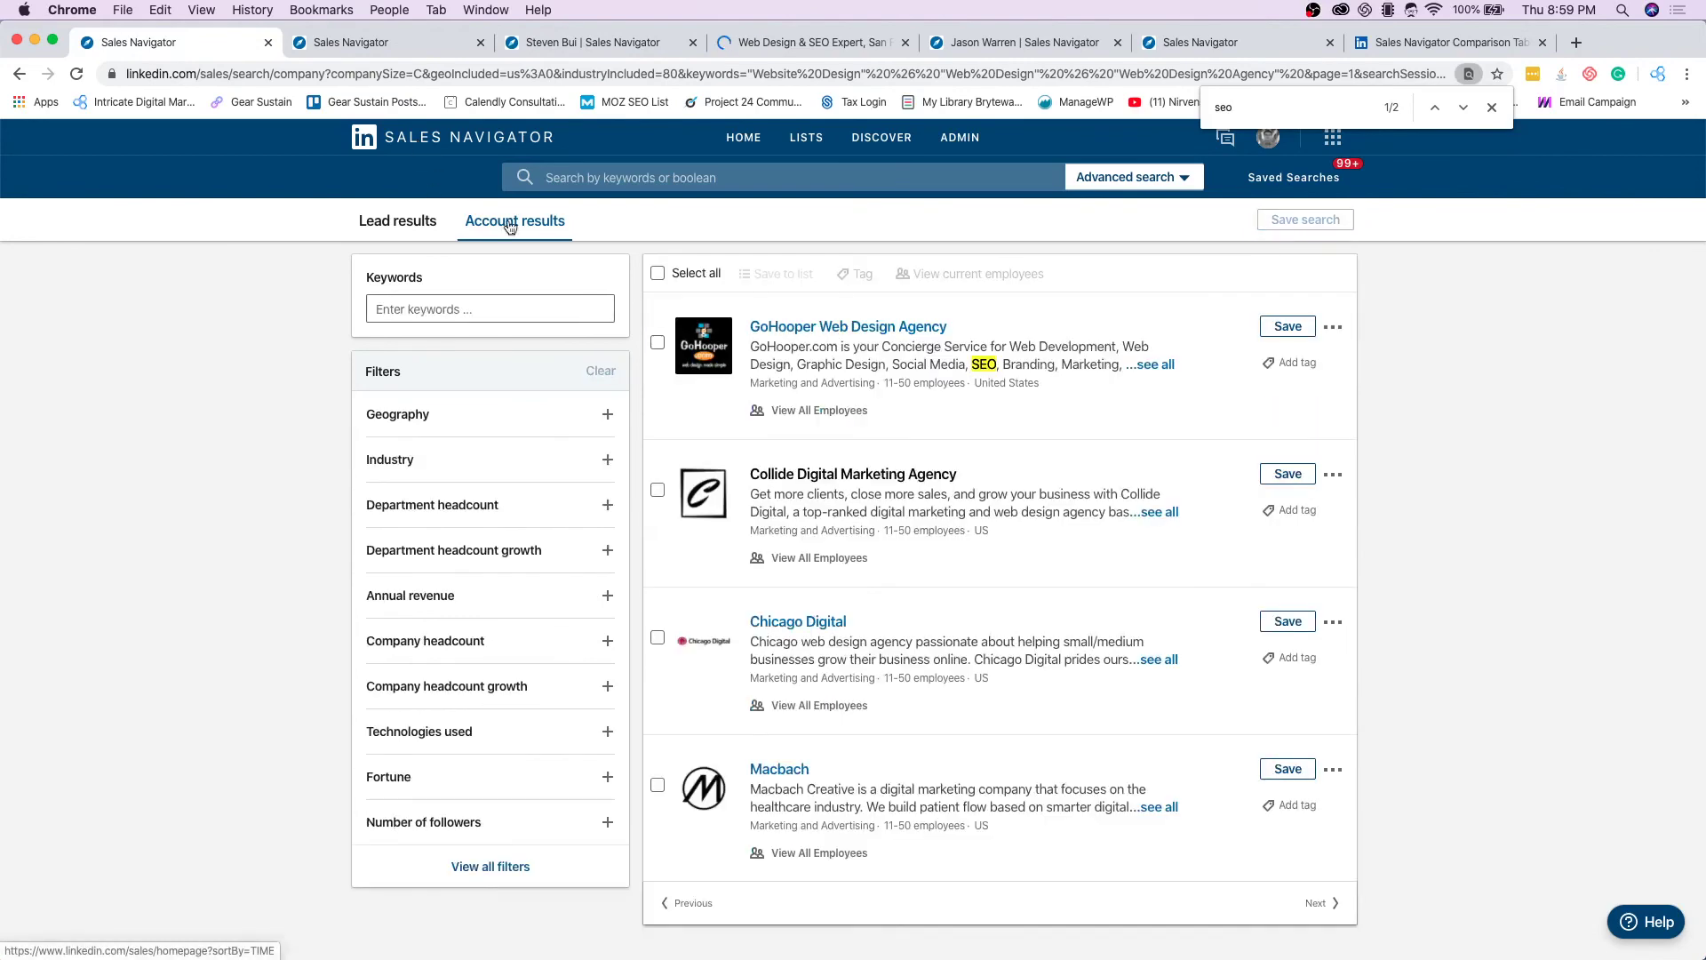